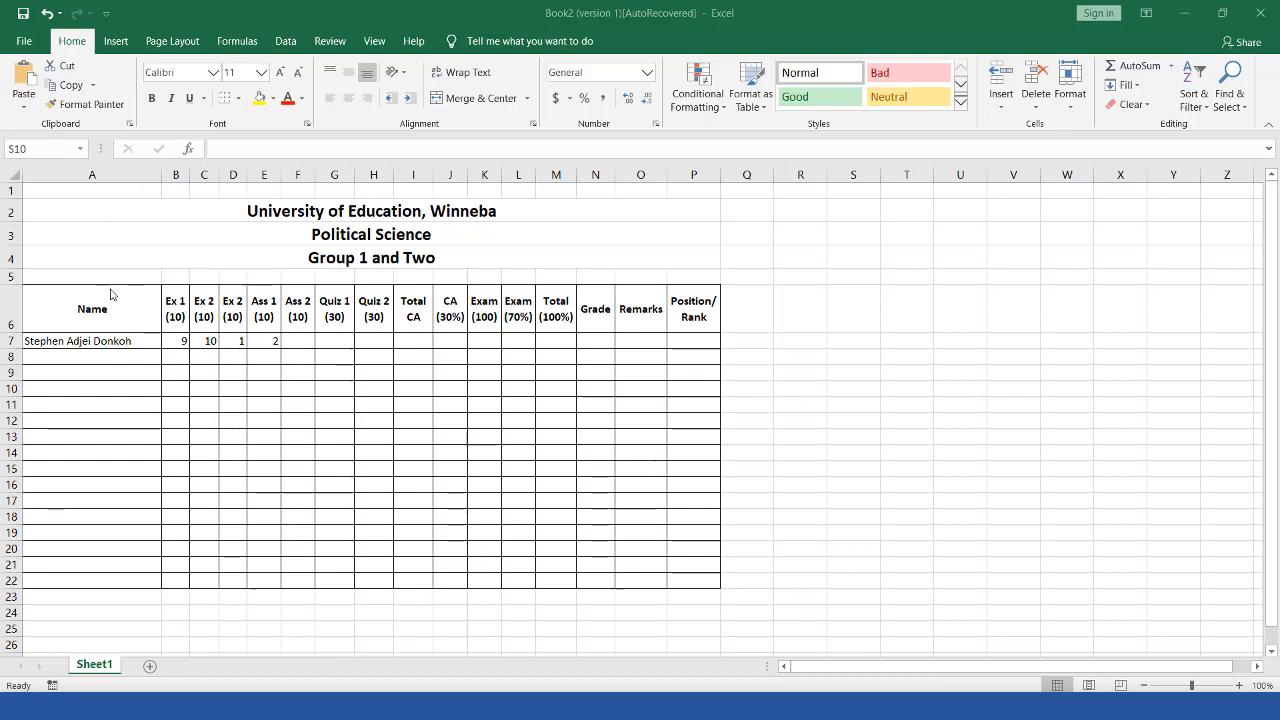
Step: Select the A6:P22 grade table, then draw a blue outline around the B6:H6 headings
left_click_drag(105, 308, 690, 579)
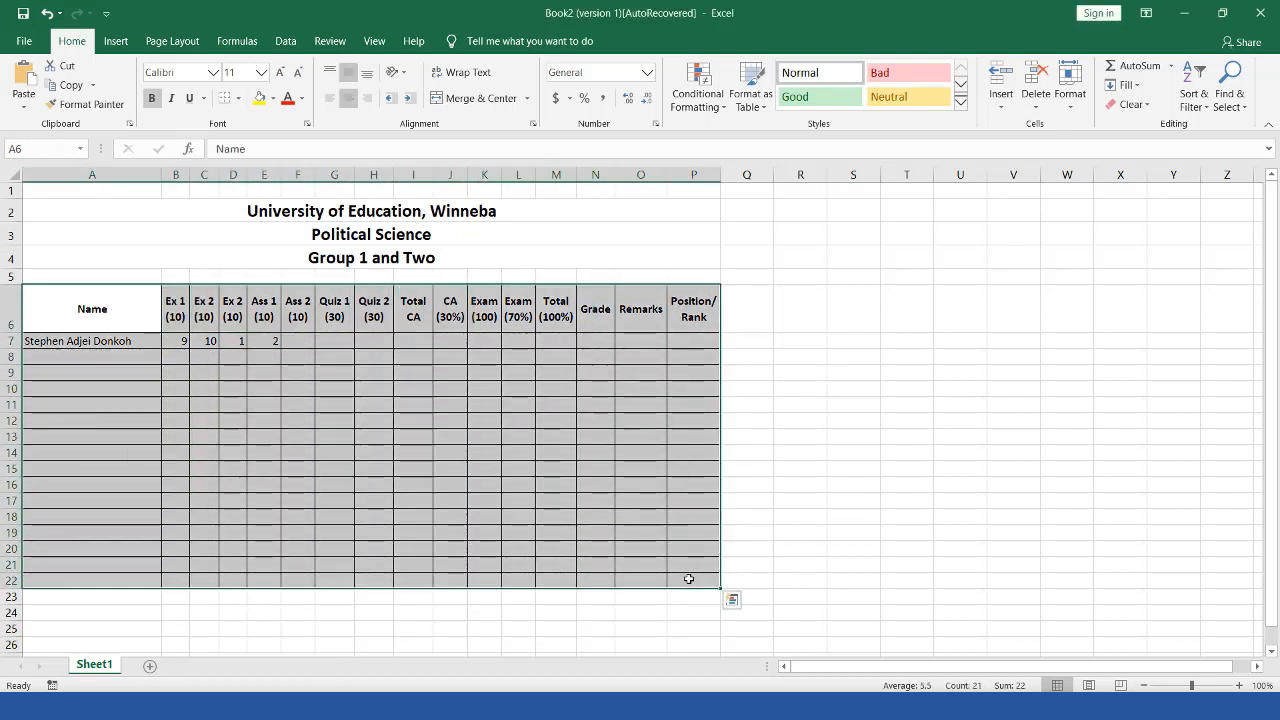
left_click(112, 308)
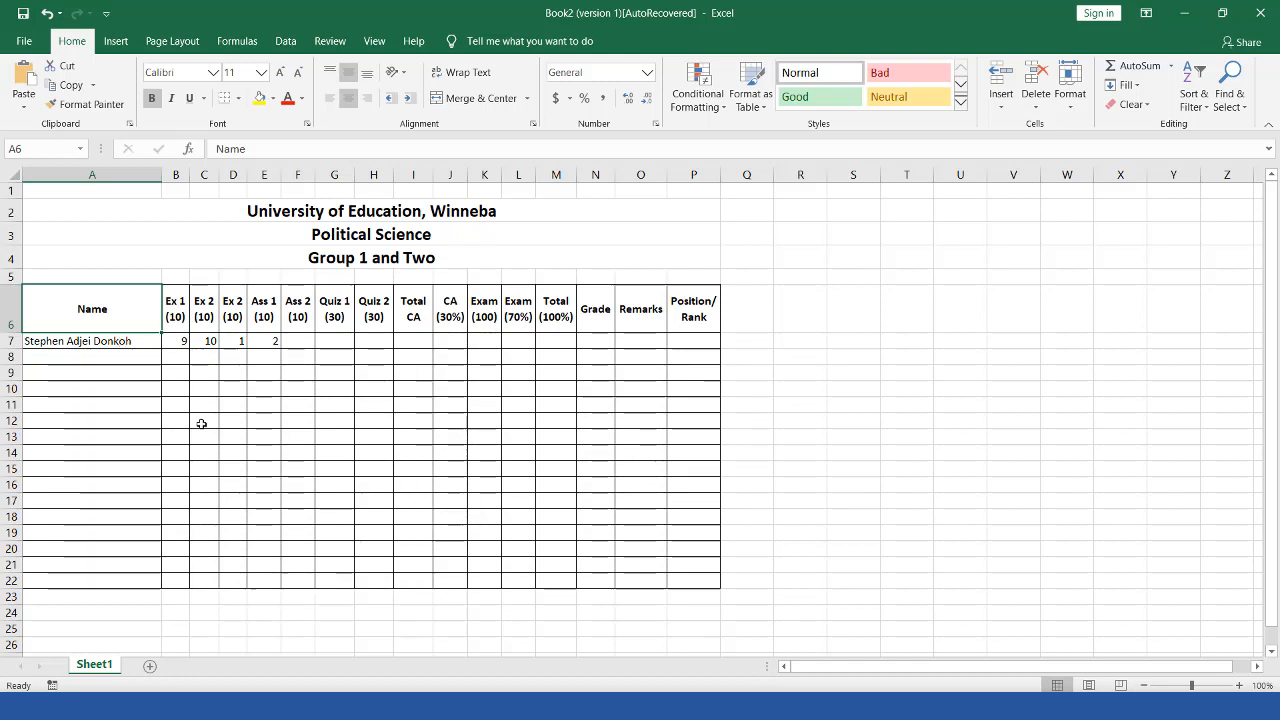
left_click_drag(167, 290, 395, 342)
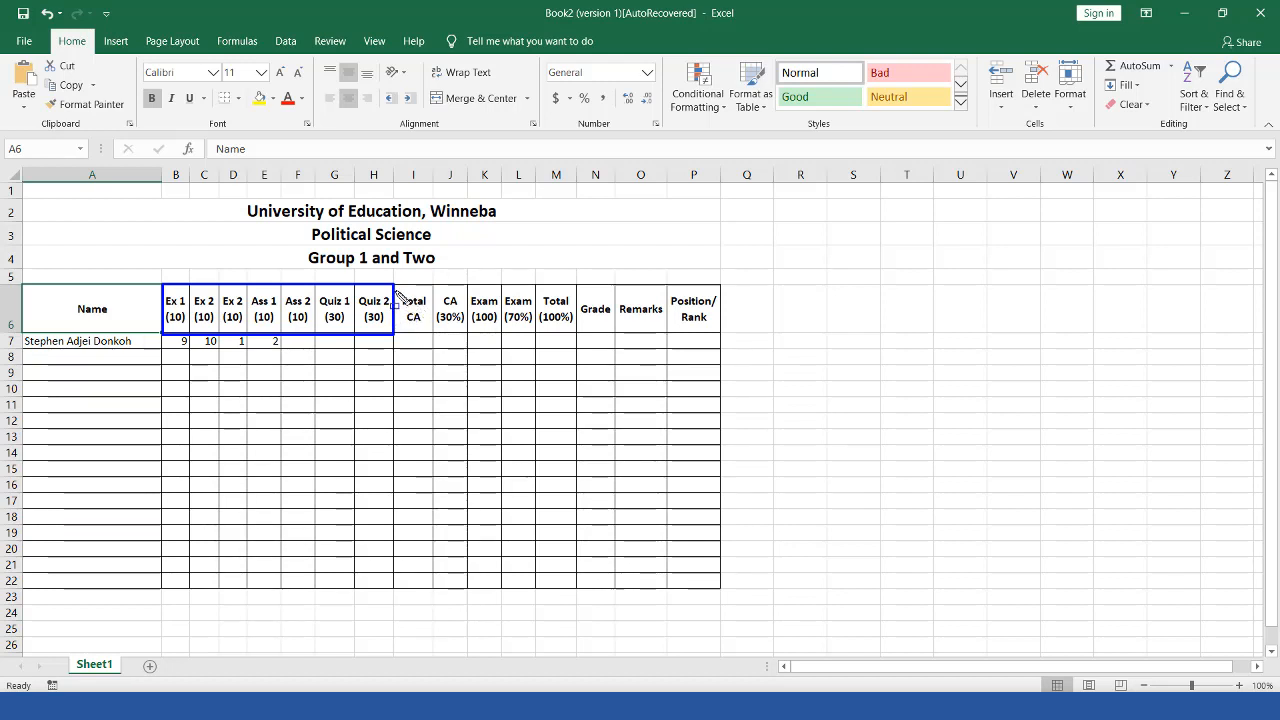
Step: Outline Total CA, CA (30%), Exam, Grade headings and first Remarks and Position cells in blue
mouse_move(397, 289)
left_mouse_down()
mouse_move(408, 337)
mouse_move(432, 340)
left_mouse_up()
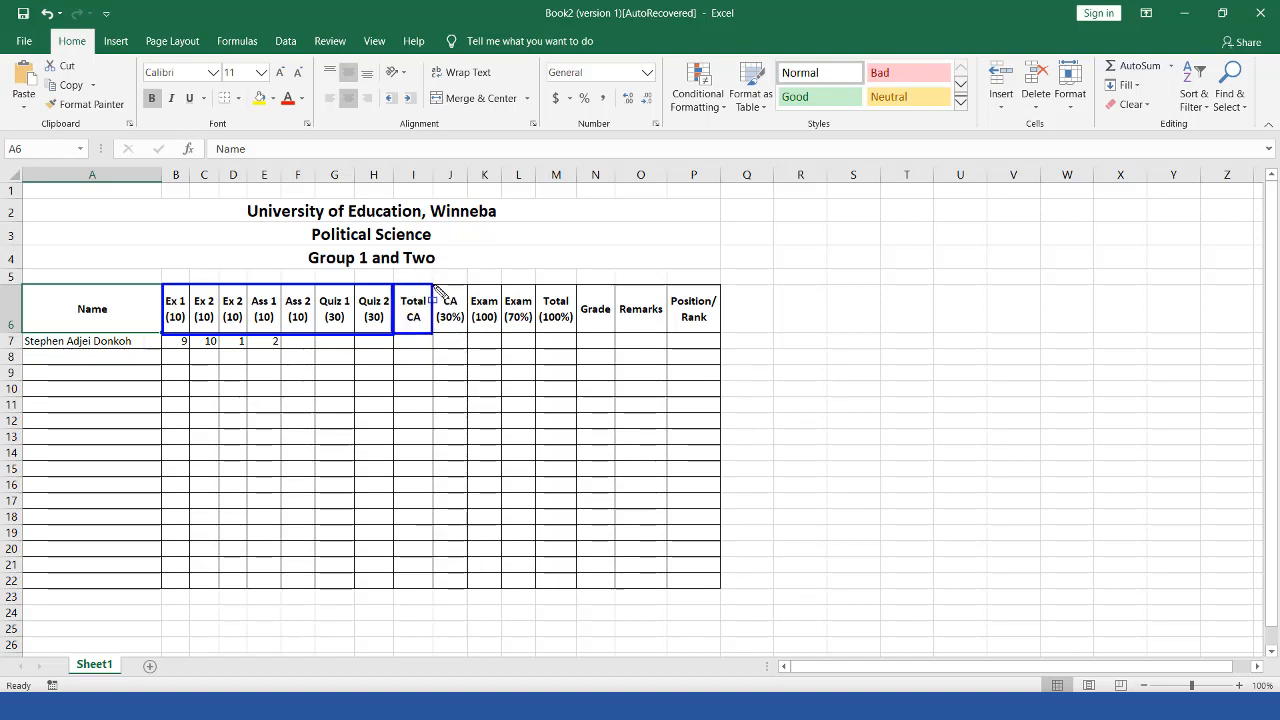
mouse_move(436, 288)
left_mouse_down()
mouse_move(451, 337)
mouse_move(468, 338)
left_mouse_up()
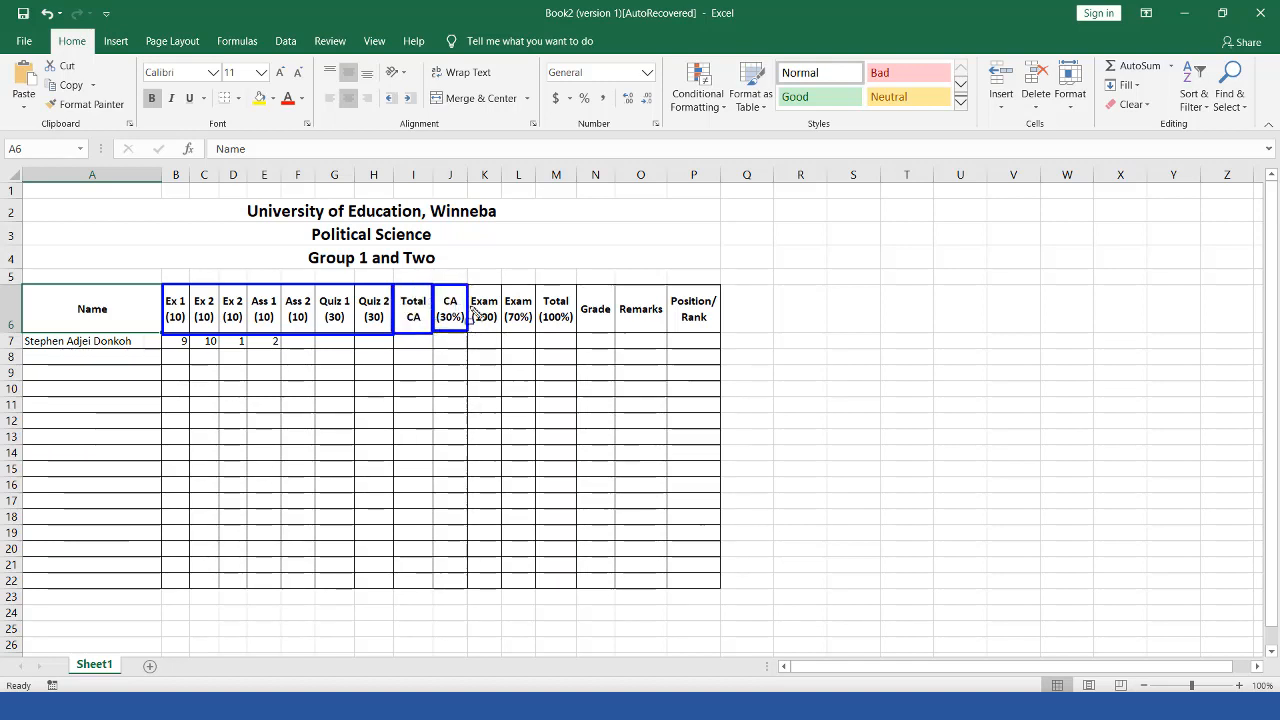
mouse_move(470, 289)
left_mouse_down()
mouse_move(474, 315)
mouse_move(505, 340)
left_mouse_up()
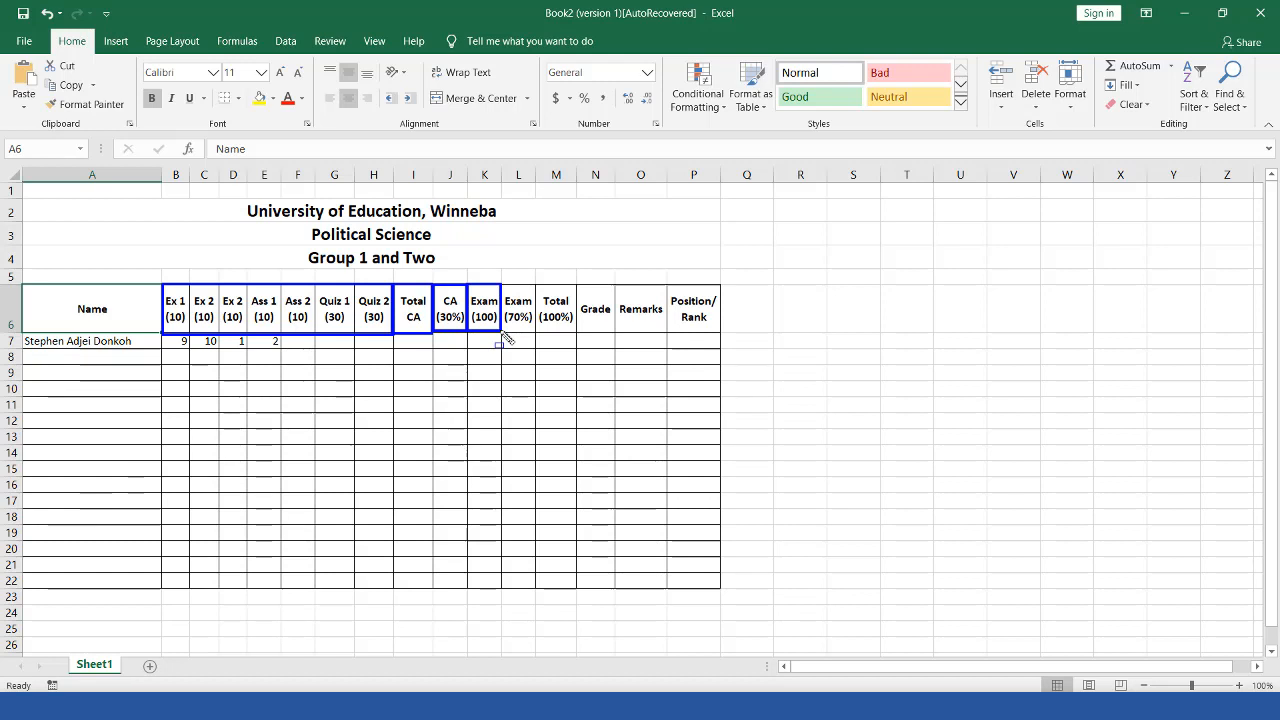
mouse_move(502, 286)
left_mouse_down()
mouse_move(533, 343)
mouse_move(537, 288)
mouse_move(580, 338)
left_mouse_up()
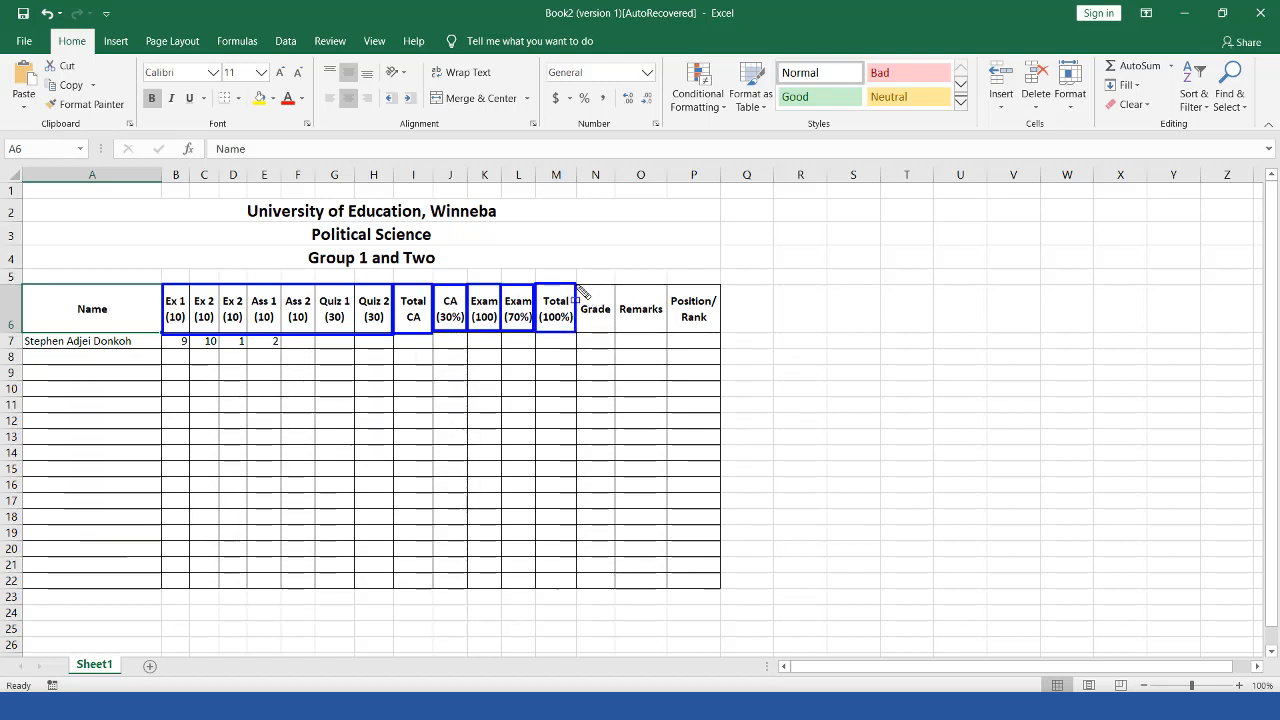
left_click_drag(583, 286, 617, 340)
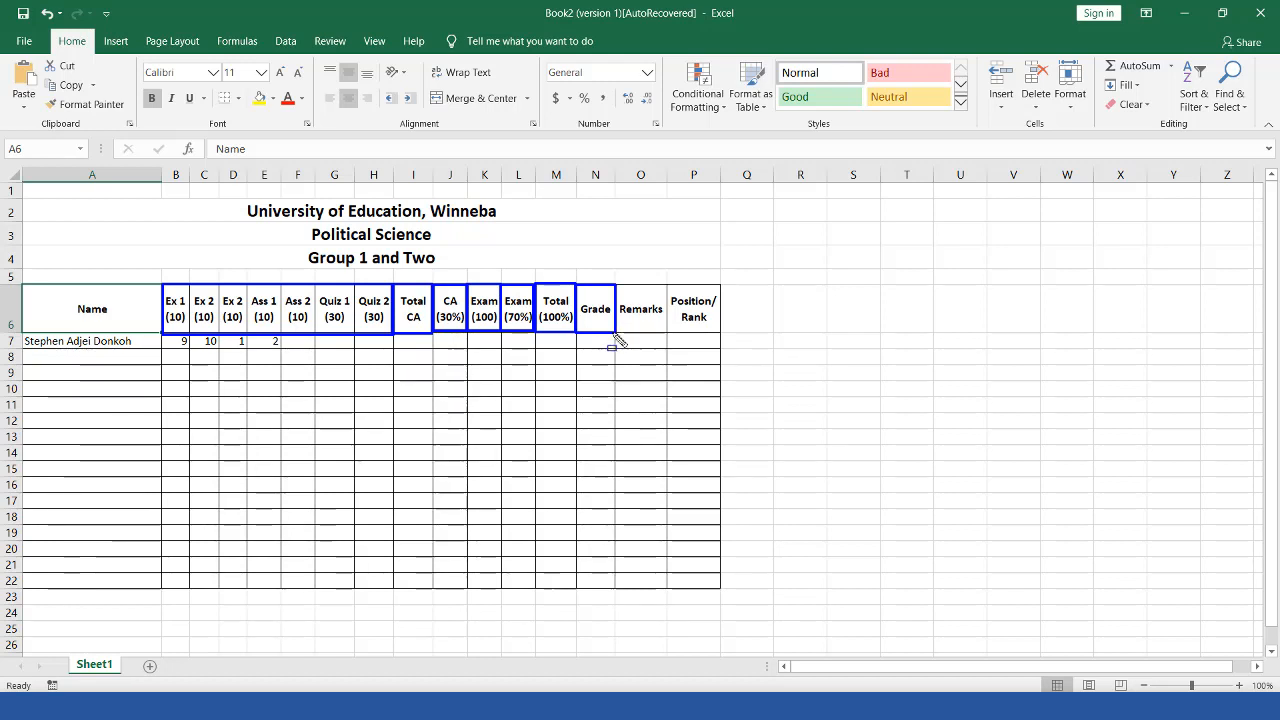
left_click_drag(614, 340, 673, 358)
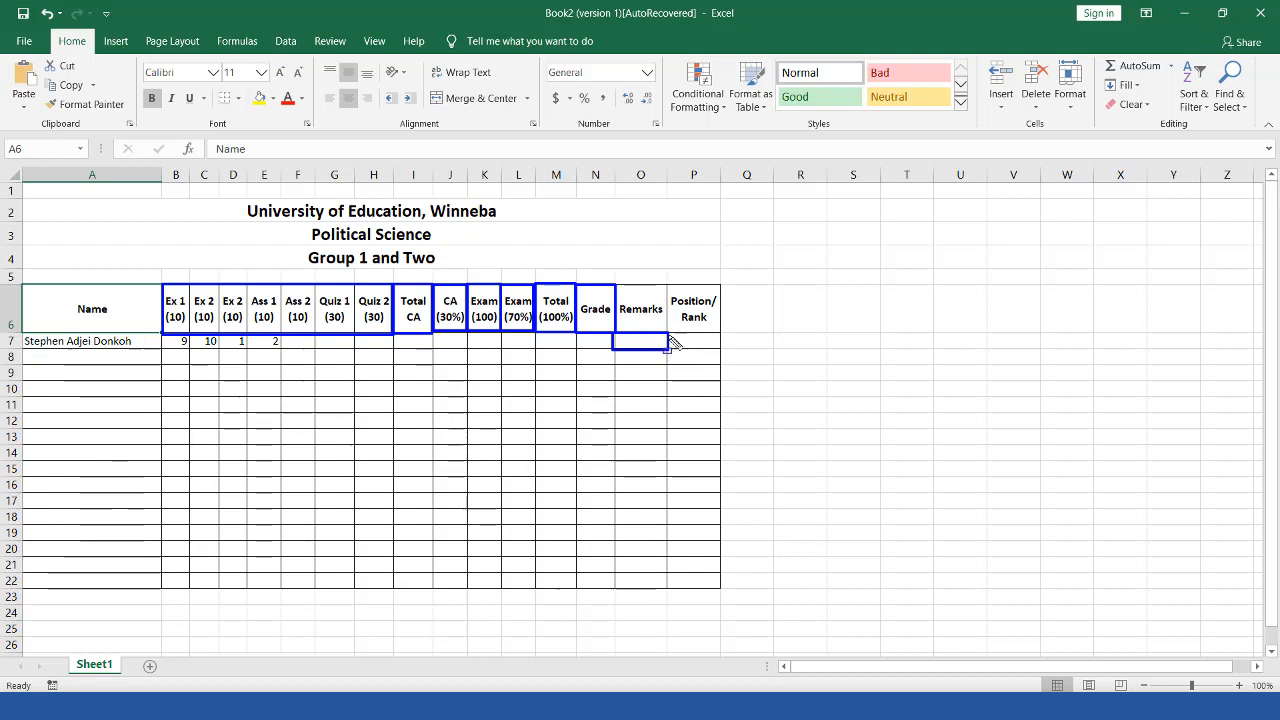
left_click_drag(668, 334, 727, 358)
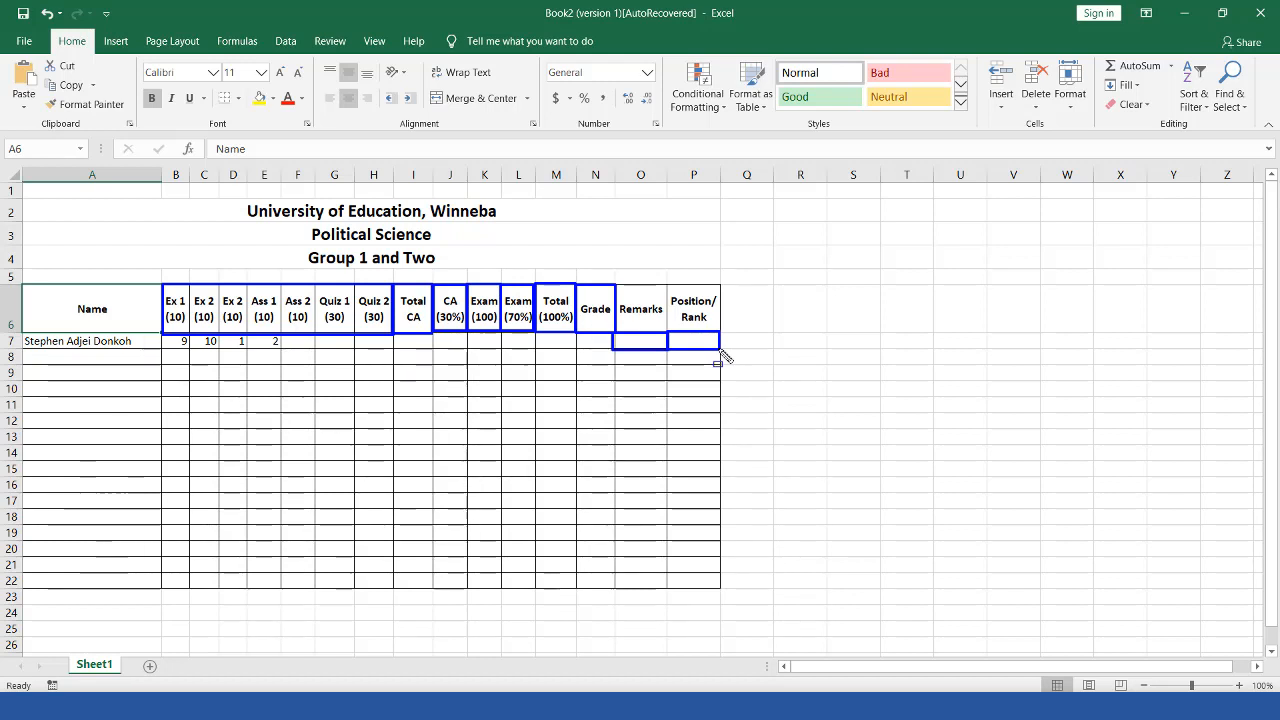
Step: Clear all the blue outlines and select the empty block R6:U11
key("Escape")
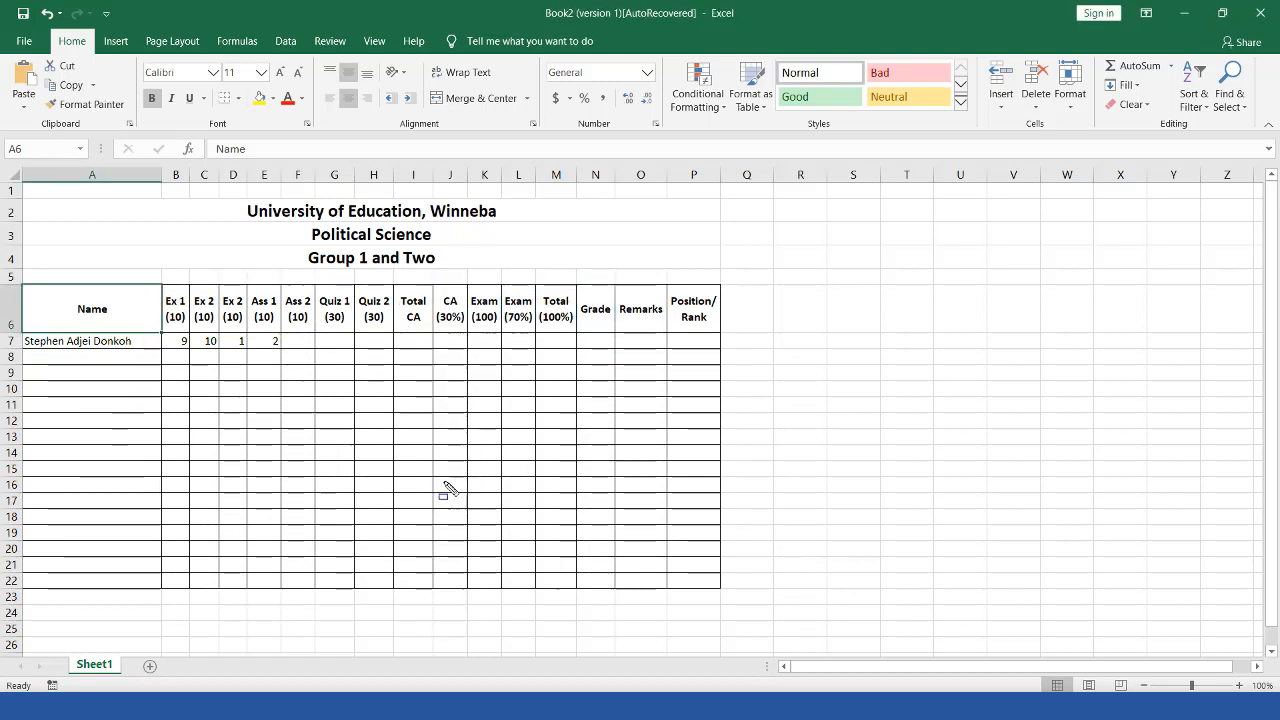
left_click(179, 342)
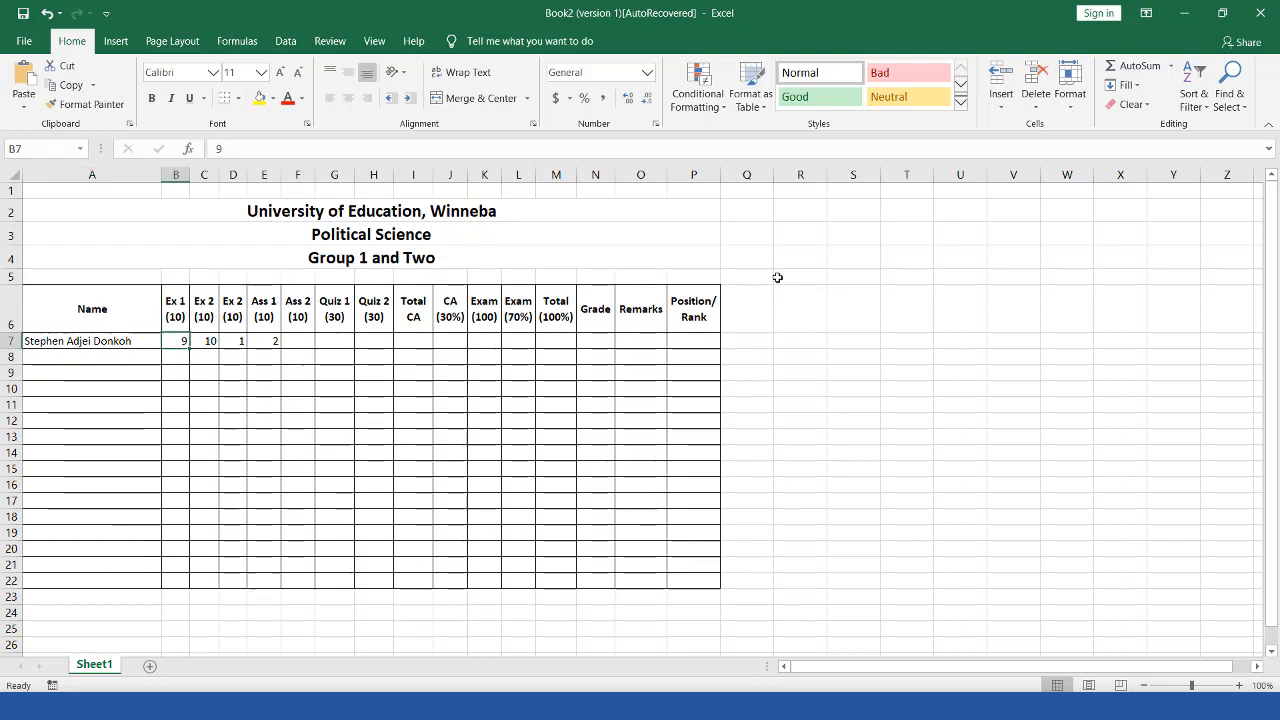
left_click_drag(777, 288, 970, 397)
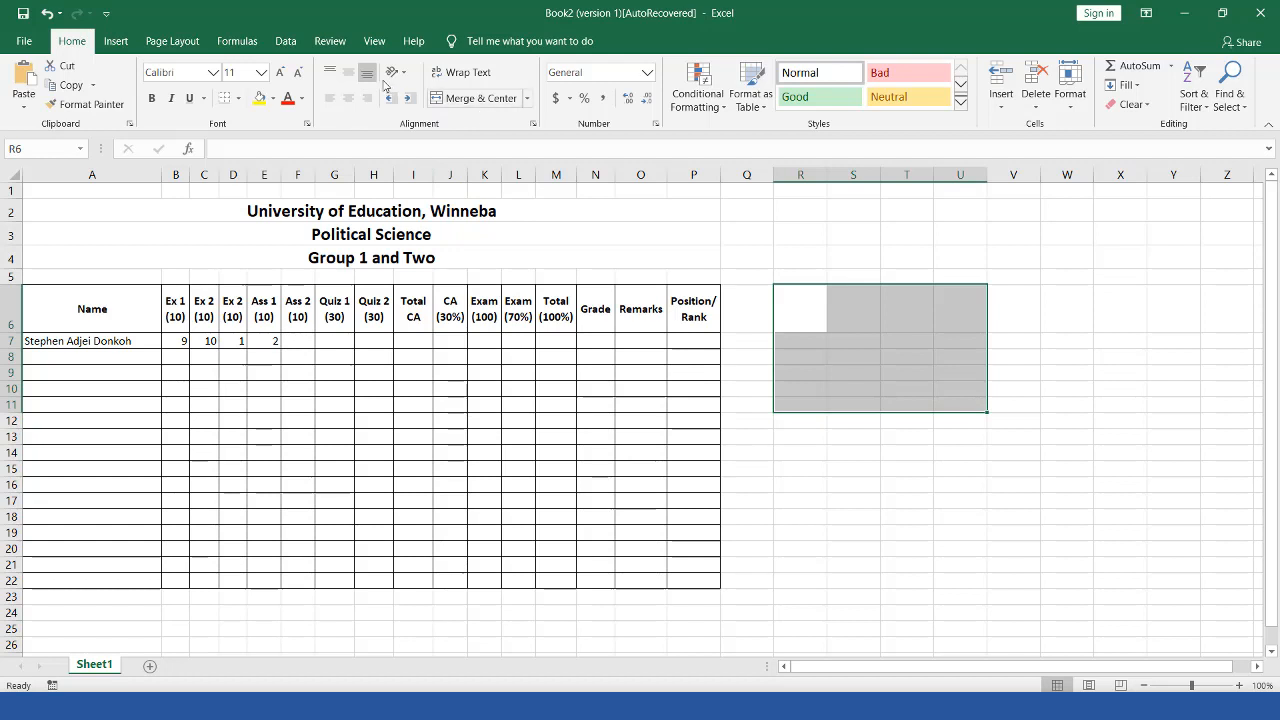
Step: Add all borders to R6:U11, enter the Addition heading in R6, and centre the heading row
left_click(239, 98)
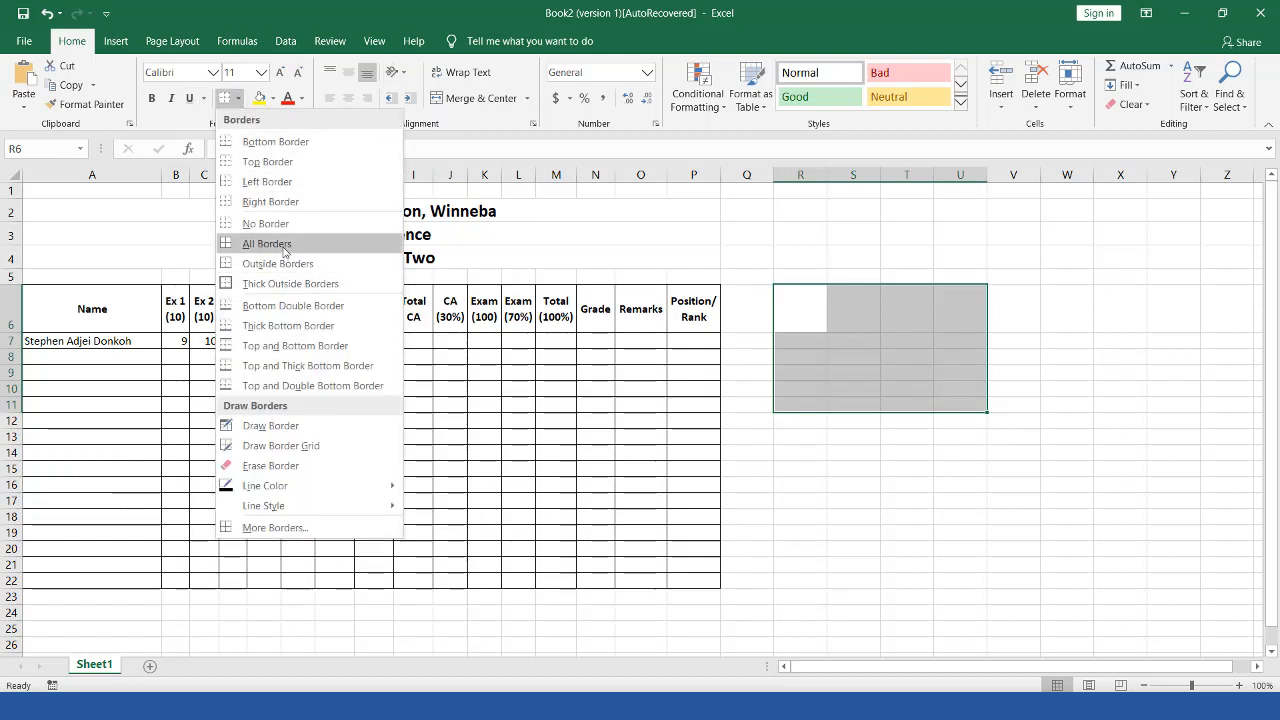
left_click(284, 246)
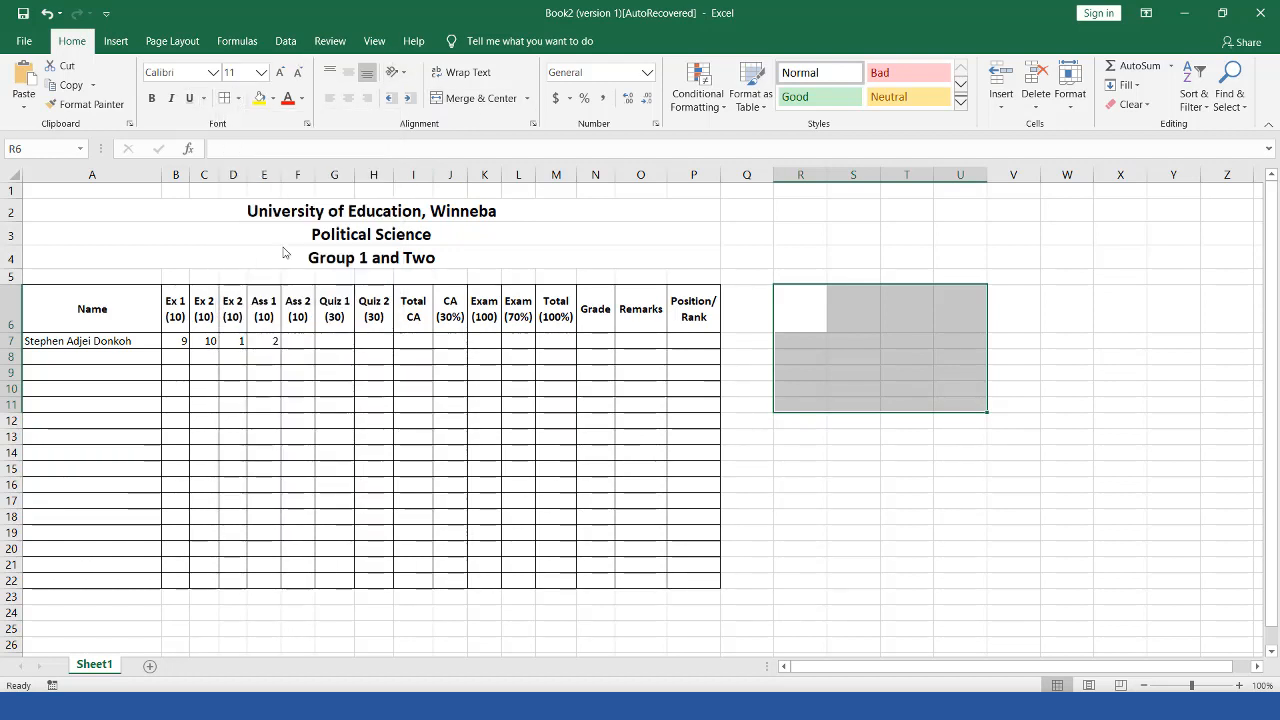
left_click(808, 316)
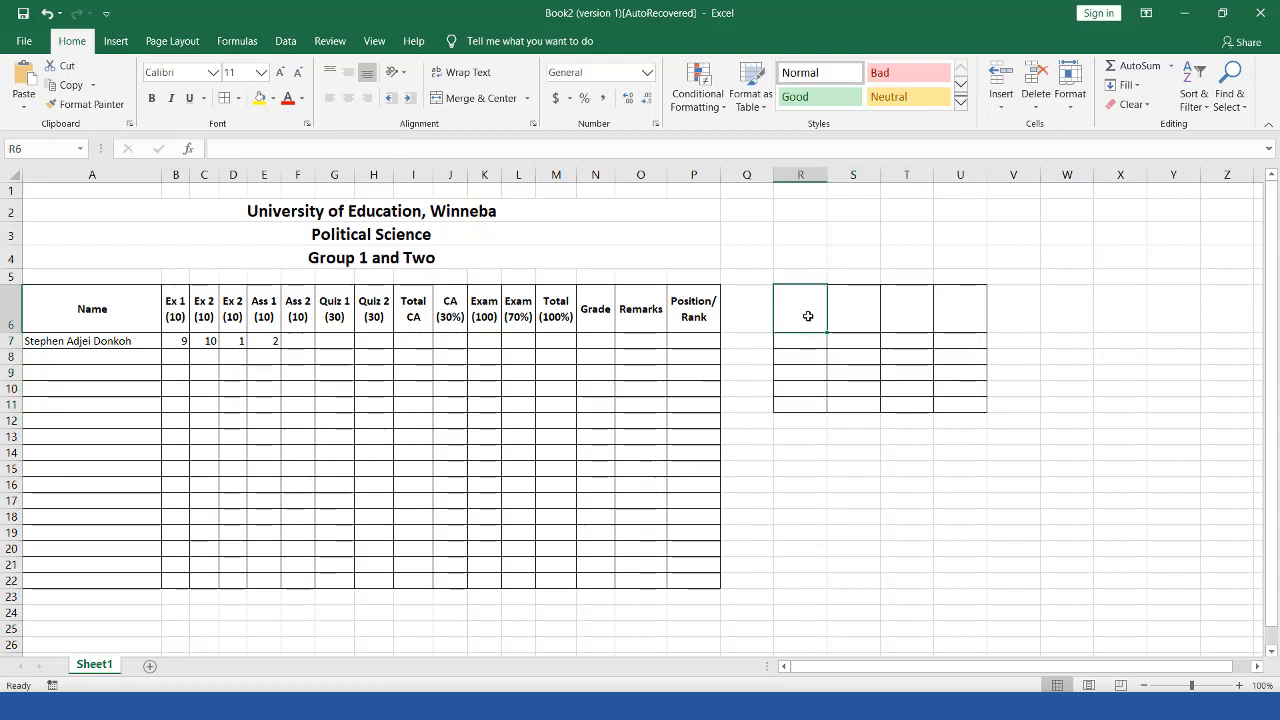
type("Addition")
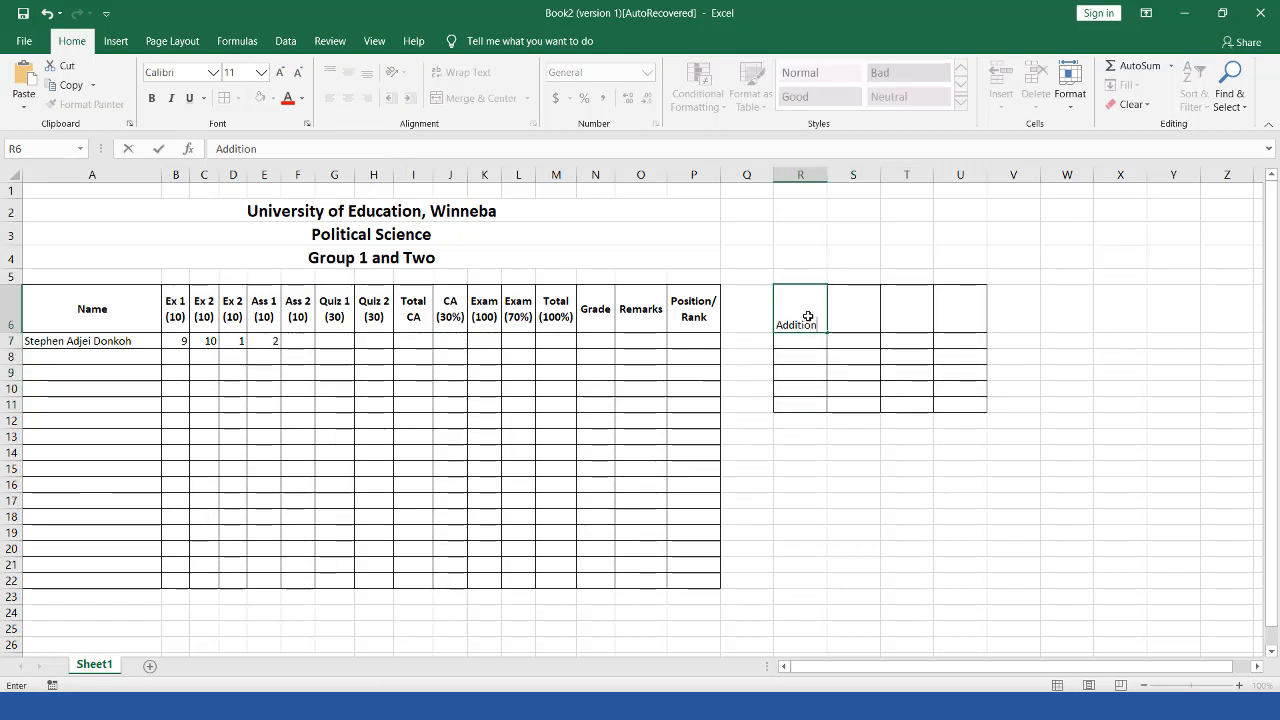
key("Return")
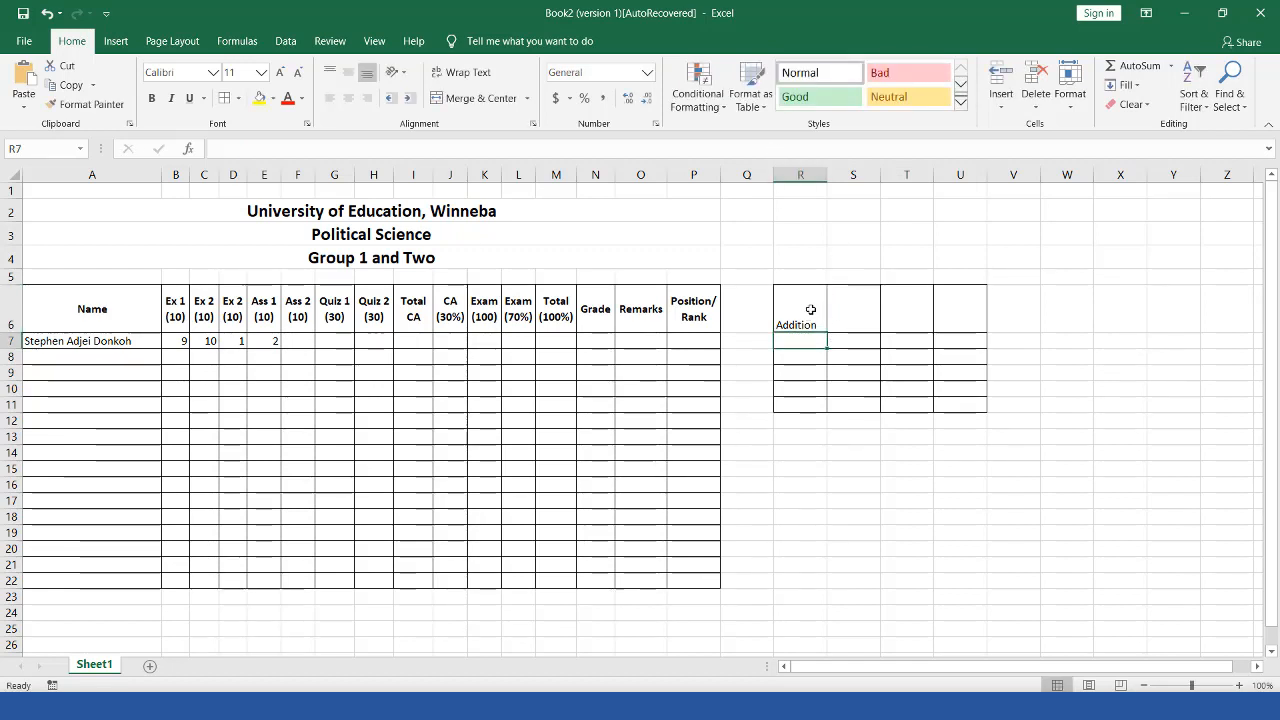
left_click_drag(810, 310, 946, 314)
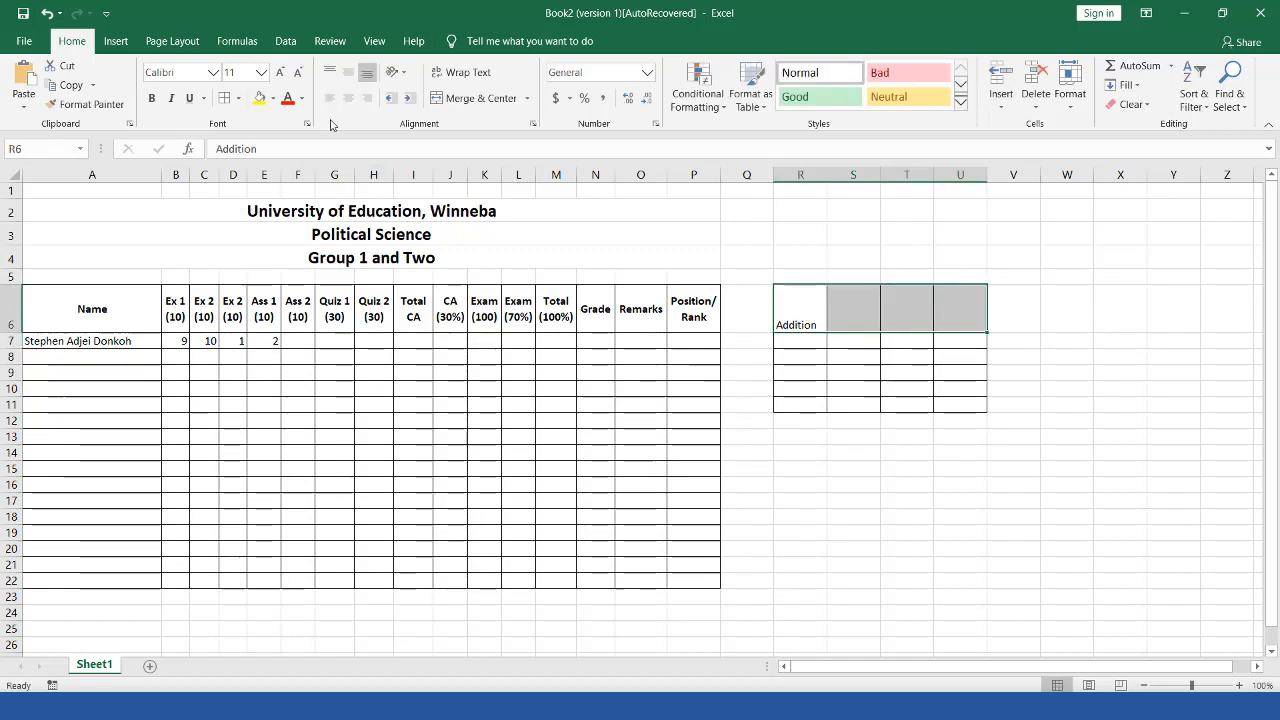
left_click(348, 72)
left_click(348, 98)
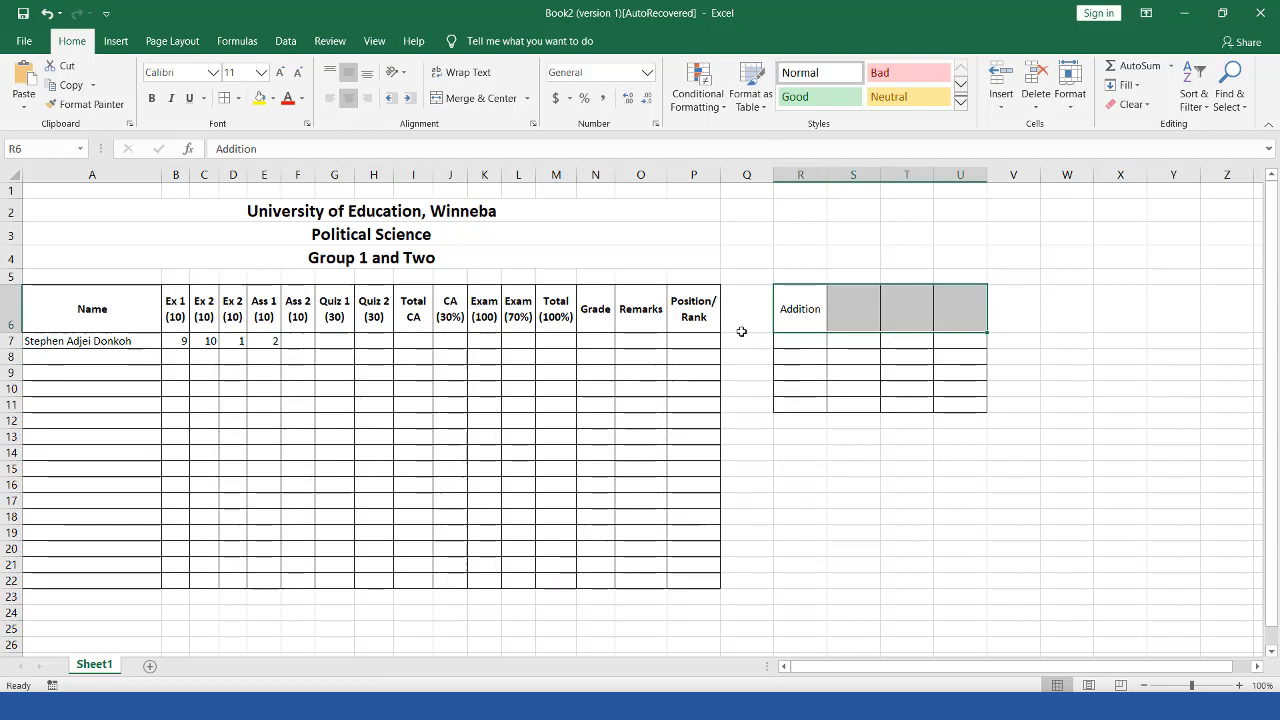
Step: Enter Subraction, Division and Multiplicaion headings in S6:U6, wrap U6, and widen column U
left_click(856, 309)
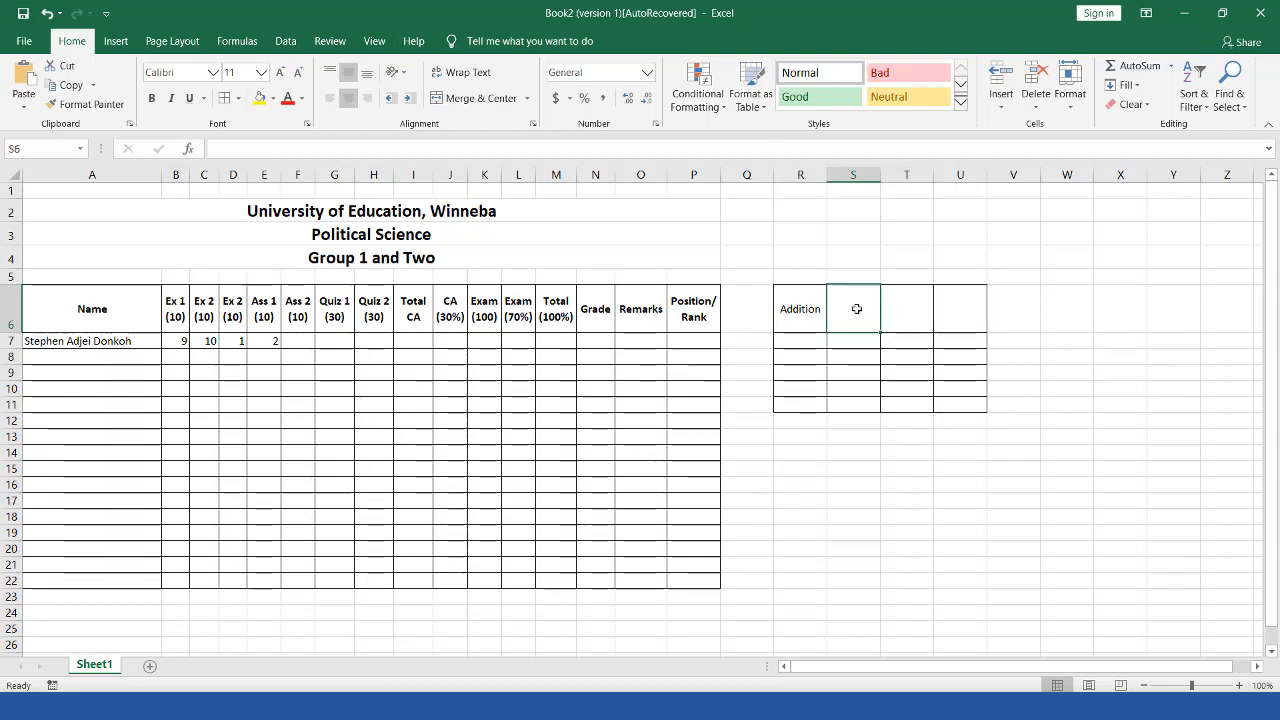
type("Subra")
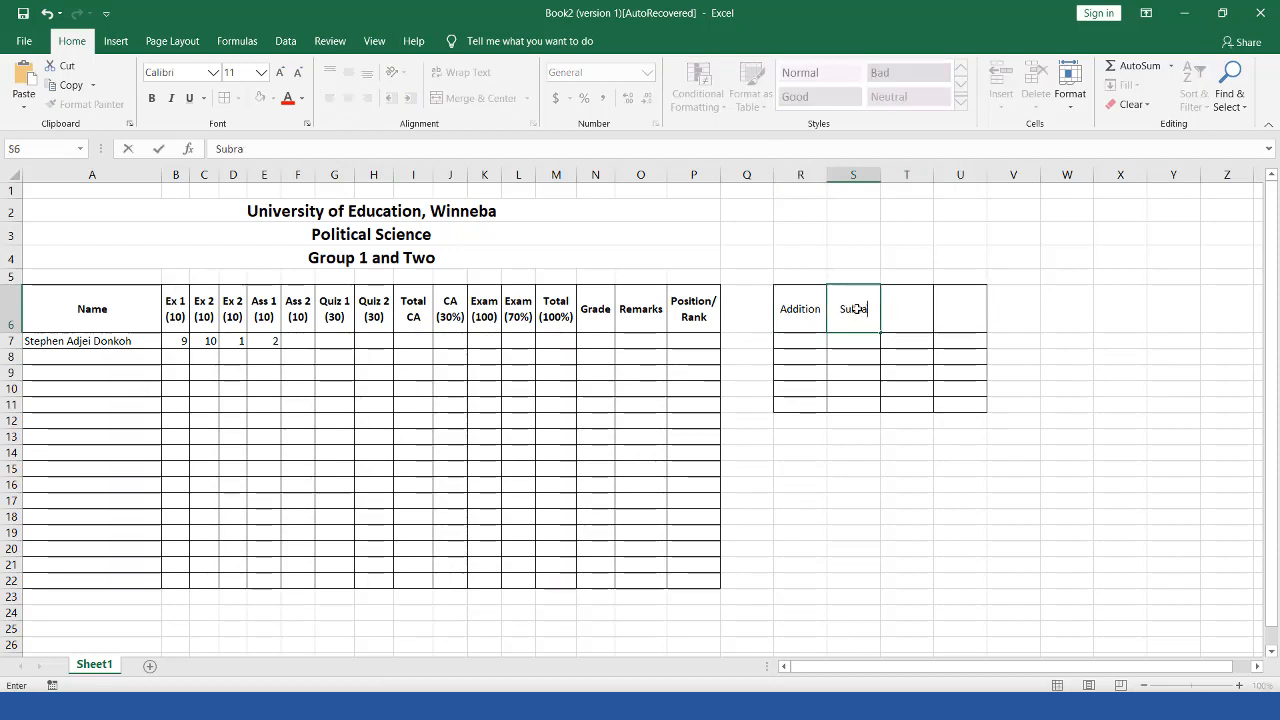
type("ction")
key("Tab")
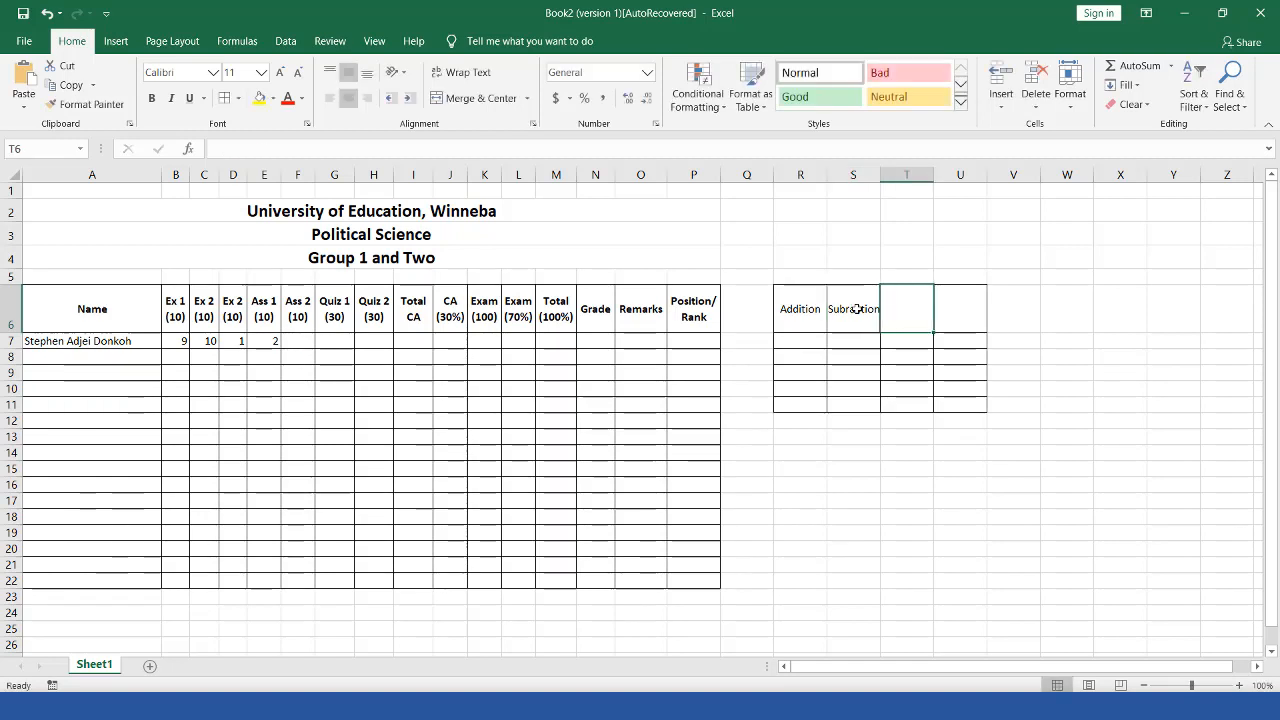
type("Divi")
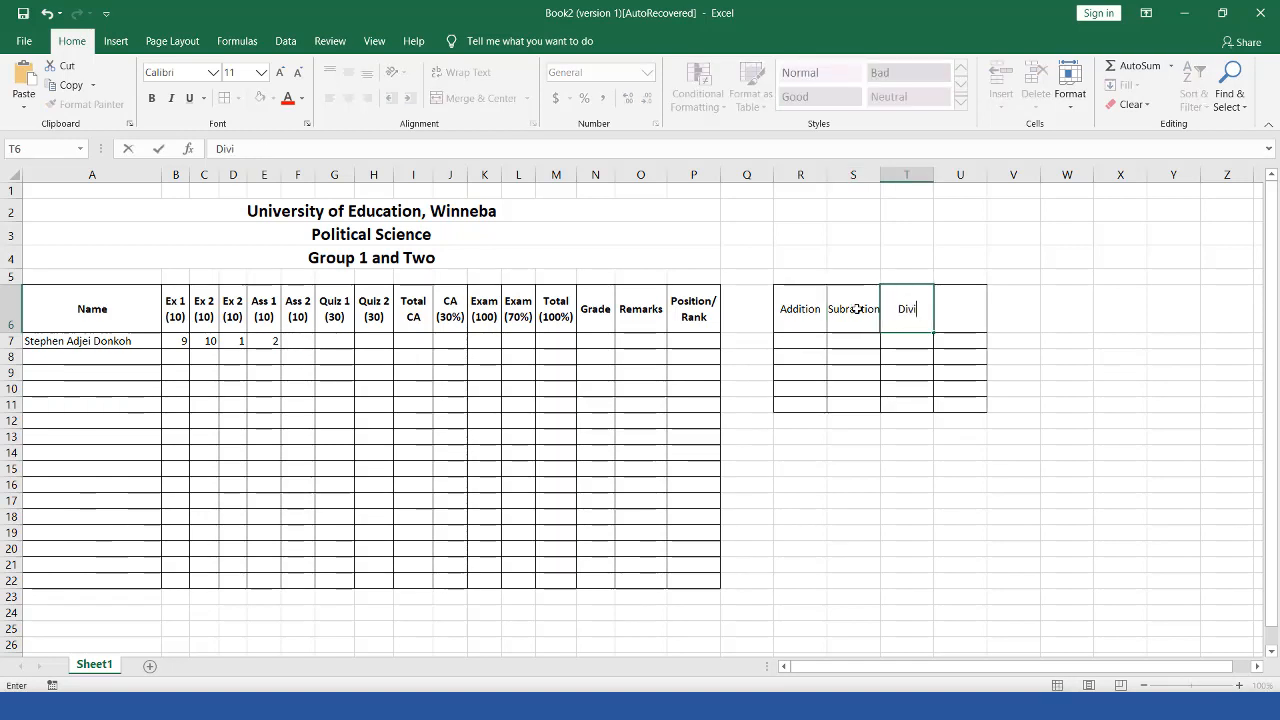
type("sion")
key("Tab")
type("Mul")
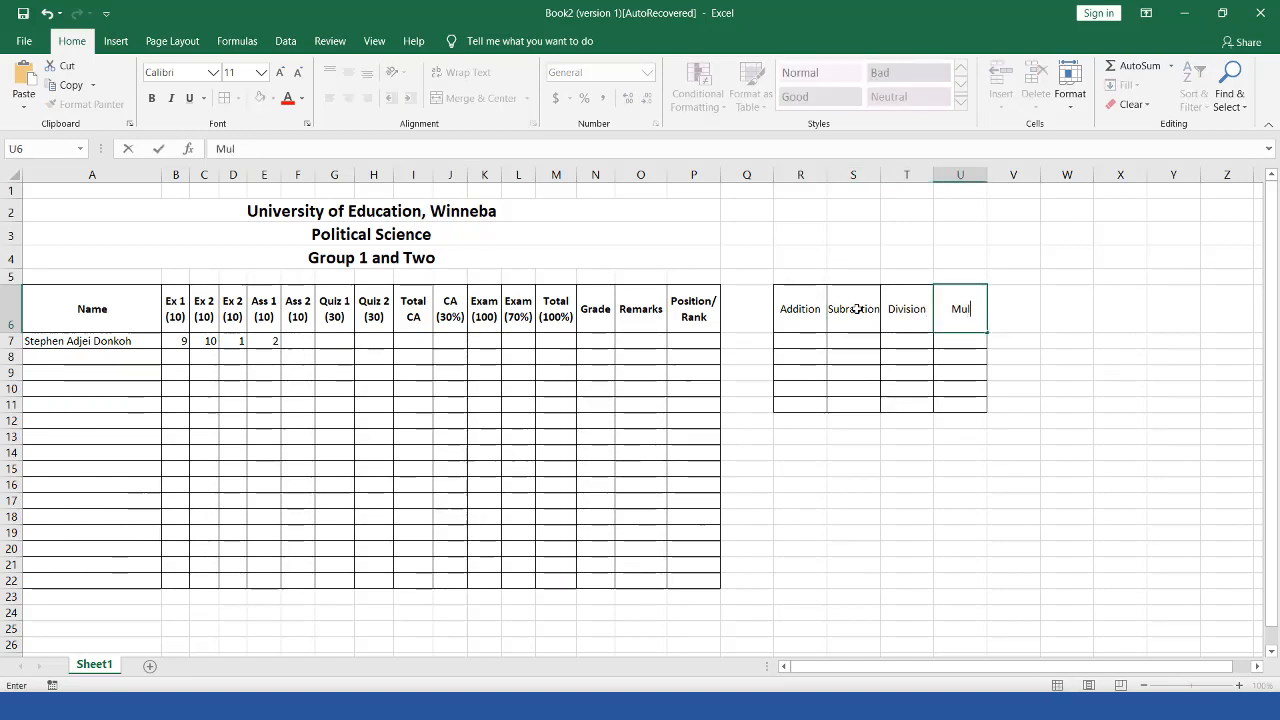
type("tiplicaion")
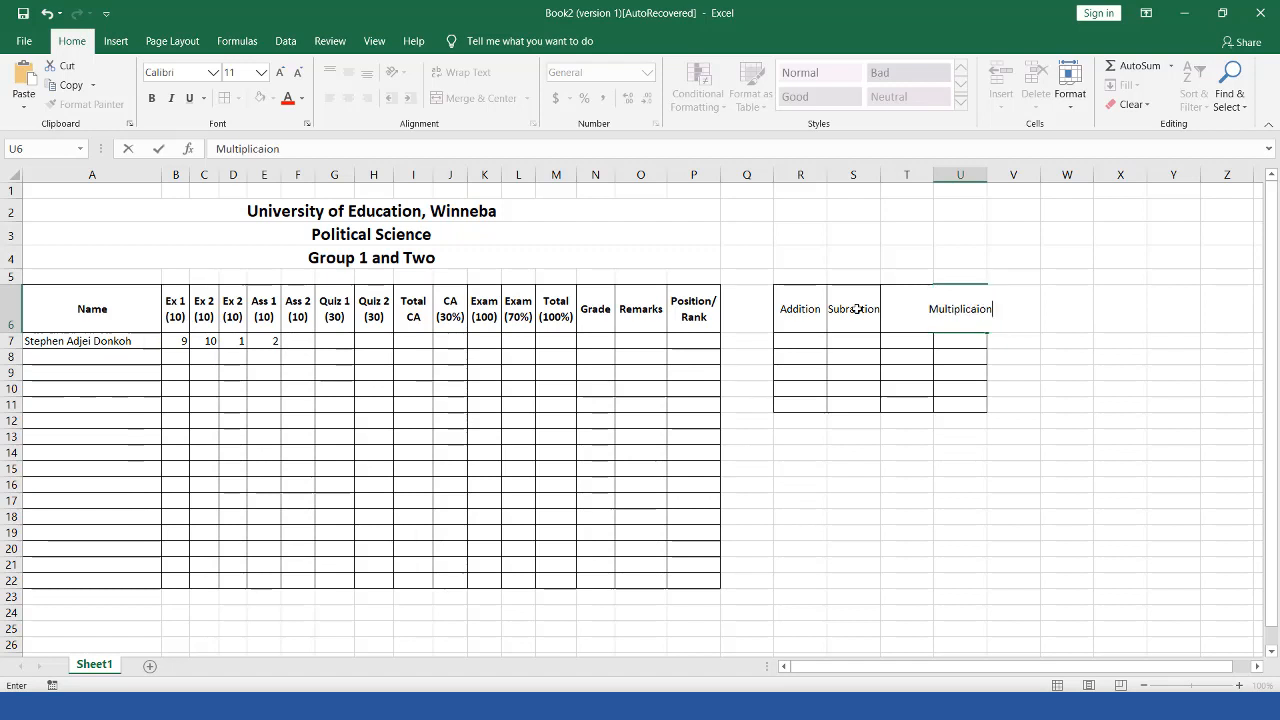
left_click(906, 403)
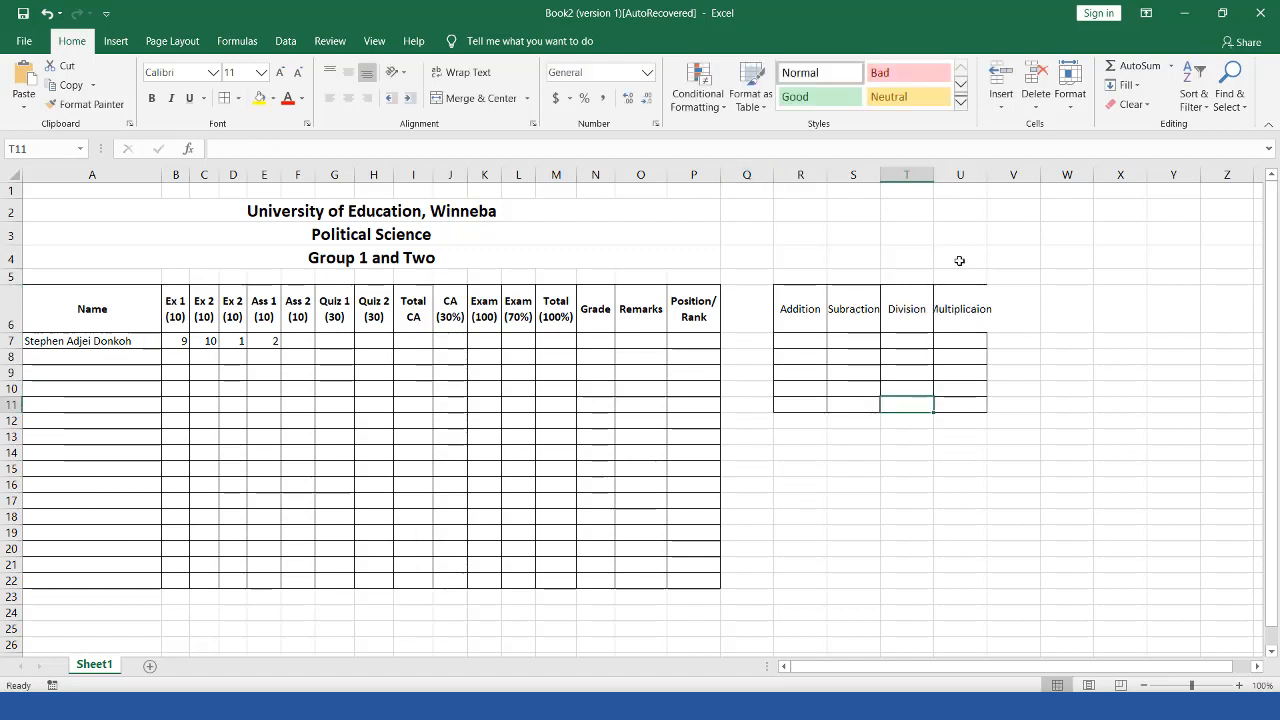
left_click(959, 308)
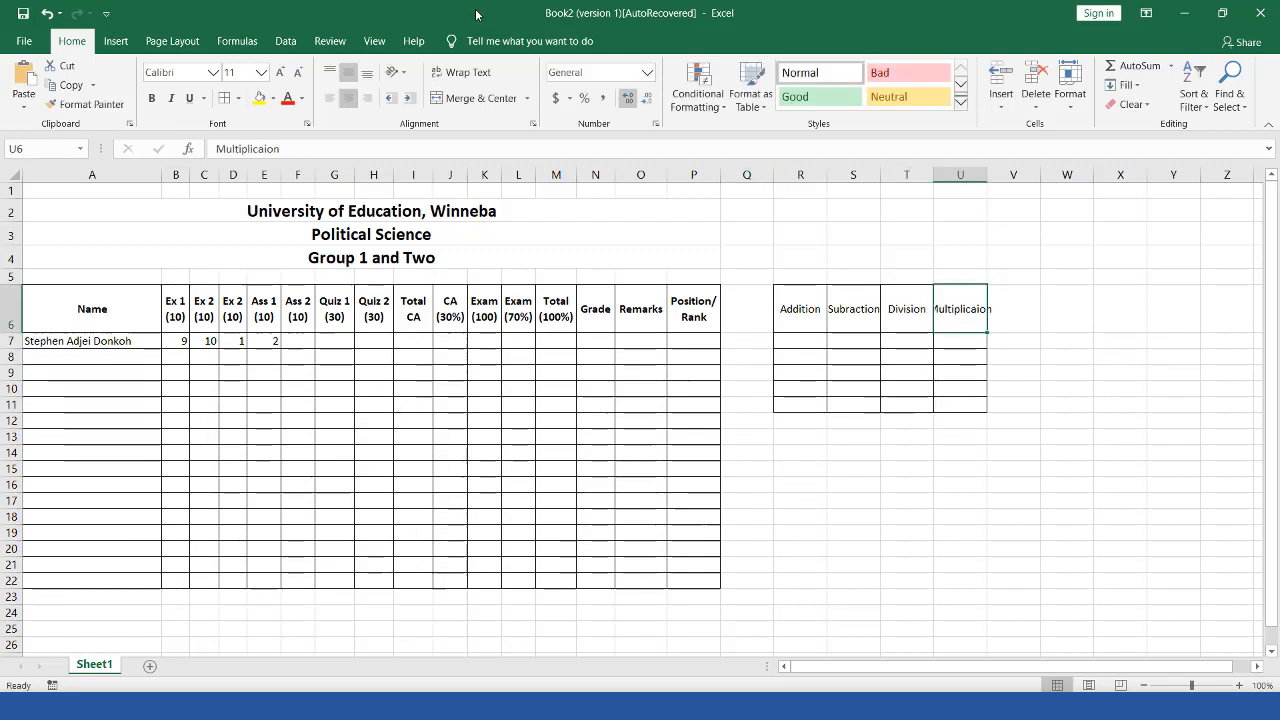
left_click(462, 72)
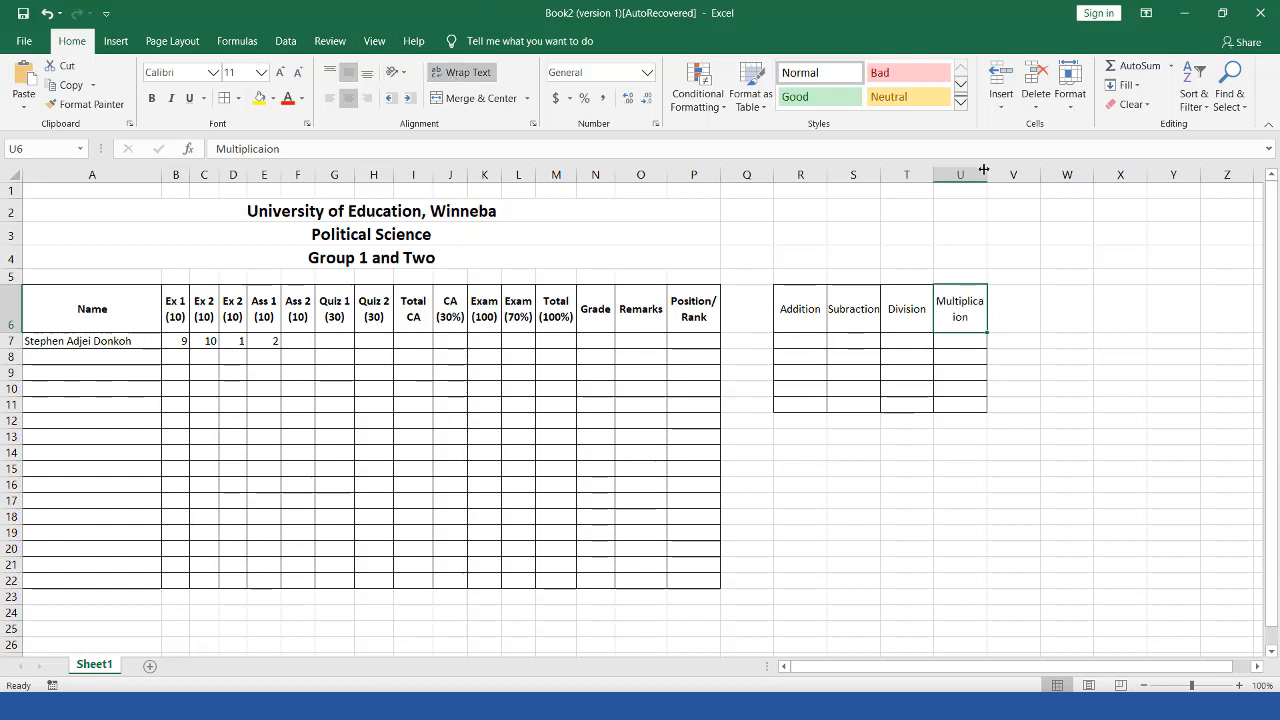
left_click_drag(997, 177, 1005, 178)
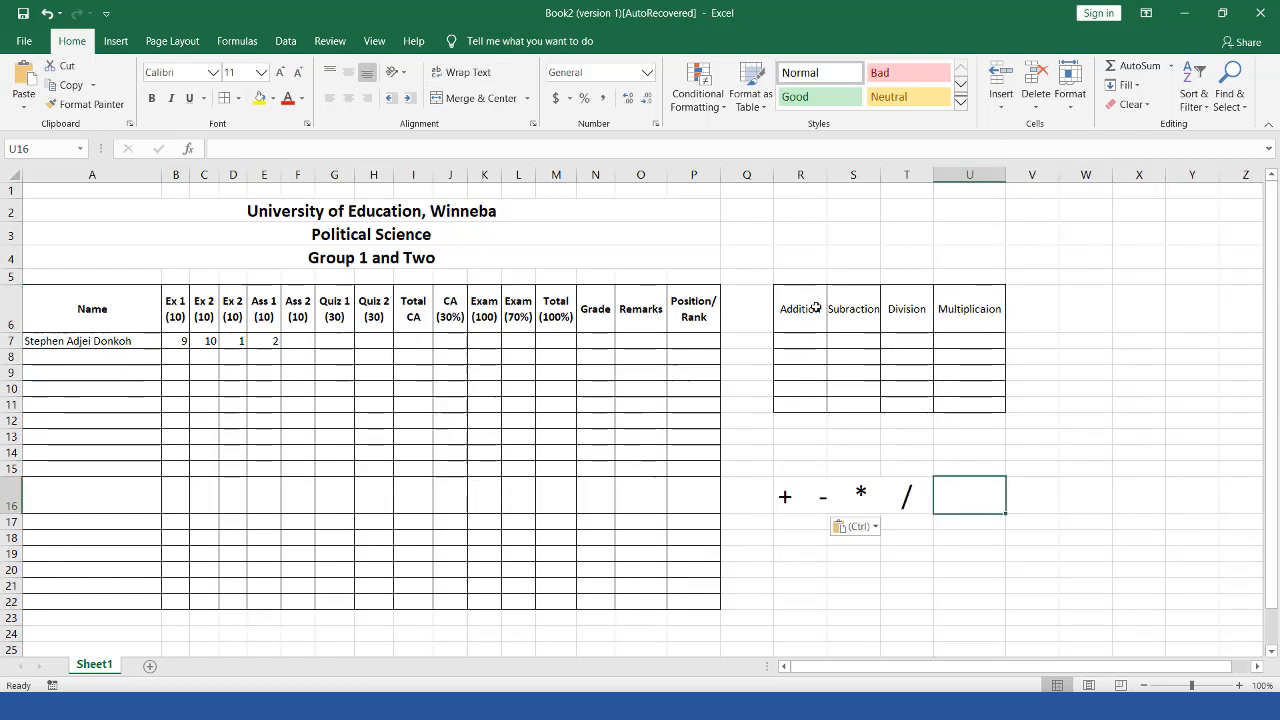
Step: Place the +, -, * and / operator symbols in row 16 beneath the new table
left_click(815, 302)
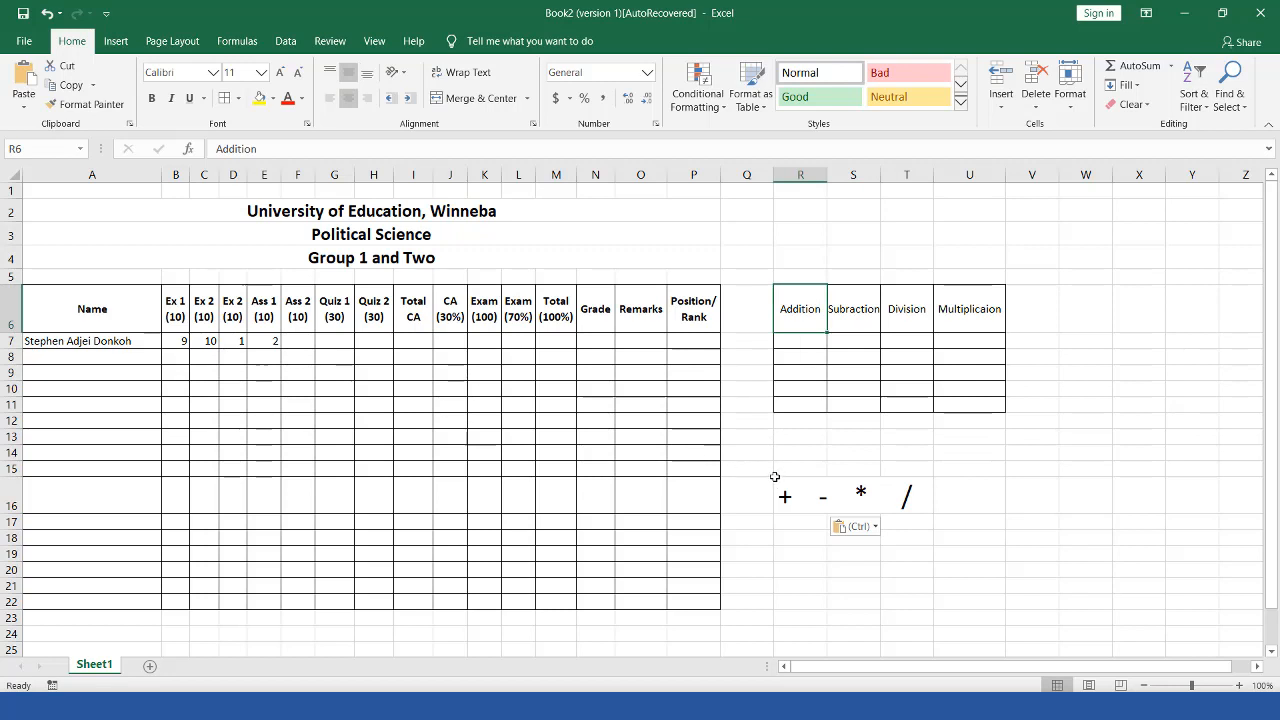
mouse_move(772, 478)
left_mouse_down()
mouse_move(797, 528)
mouse_move(798, 513)
mouse_move(836, 513)
left_mouse_up()
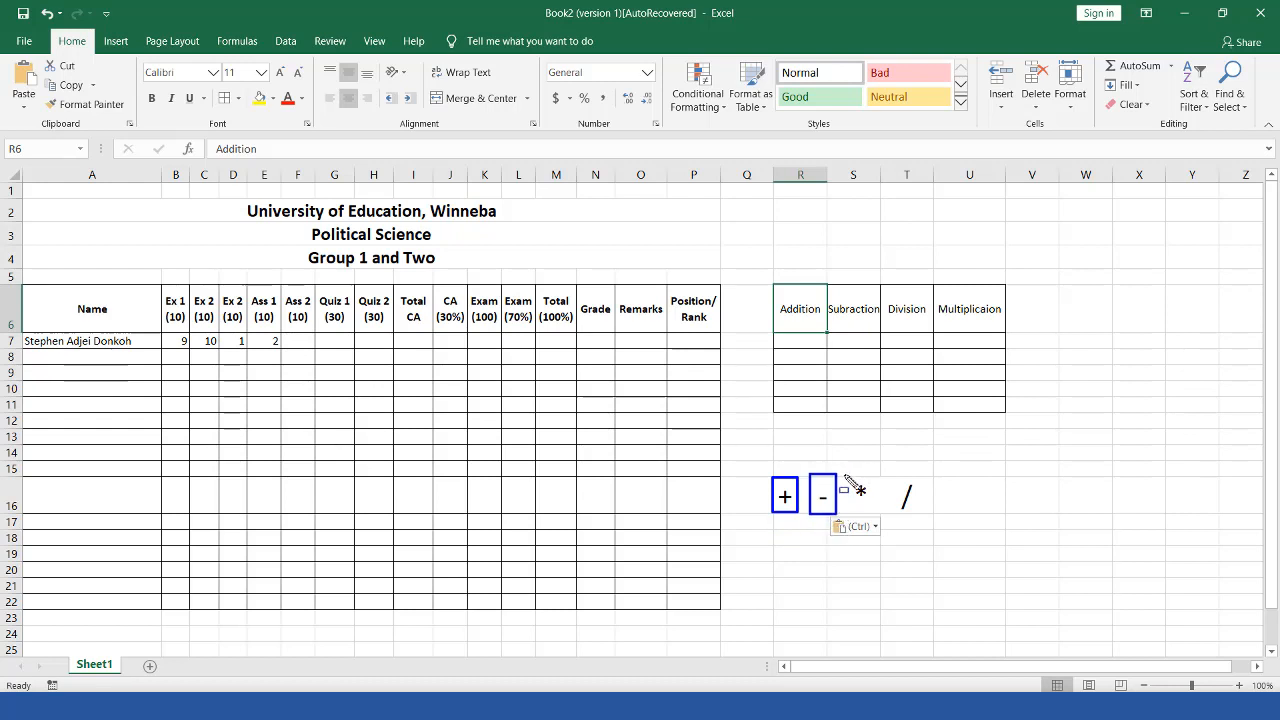
left_click_drag(844, 475, 882, 517)
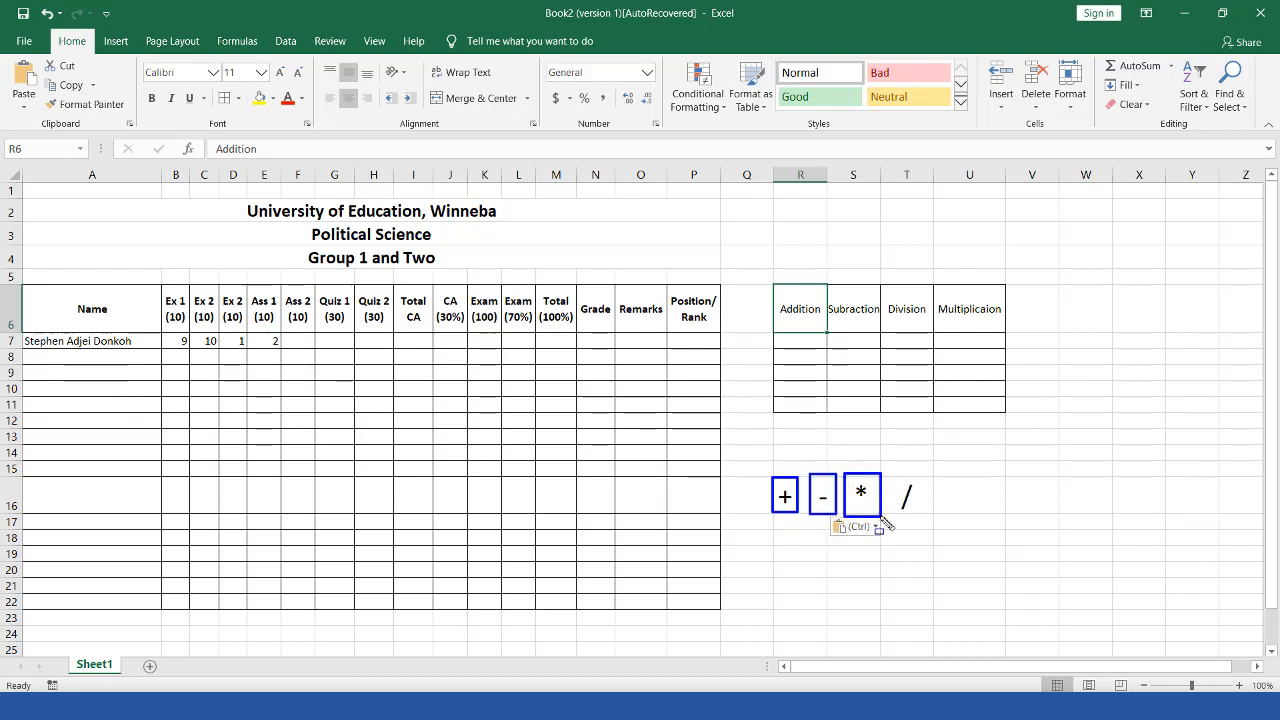
left_click_drag(889, 469, 935, 521)
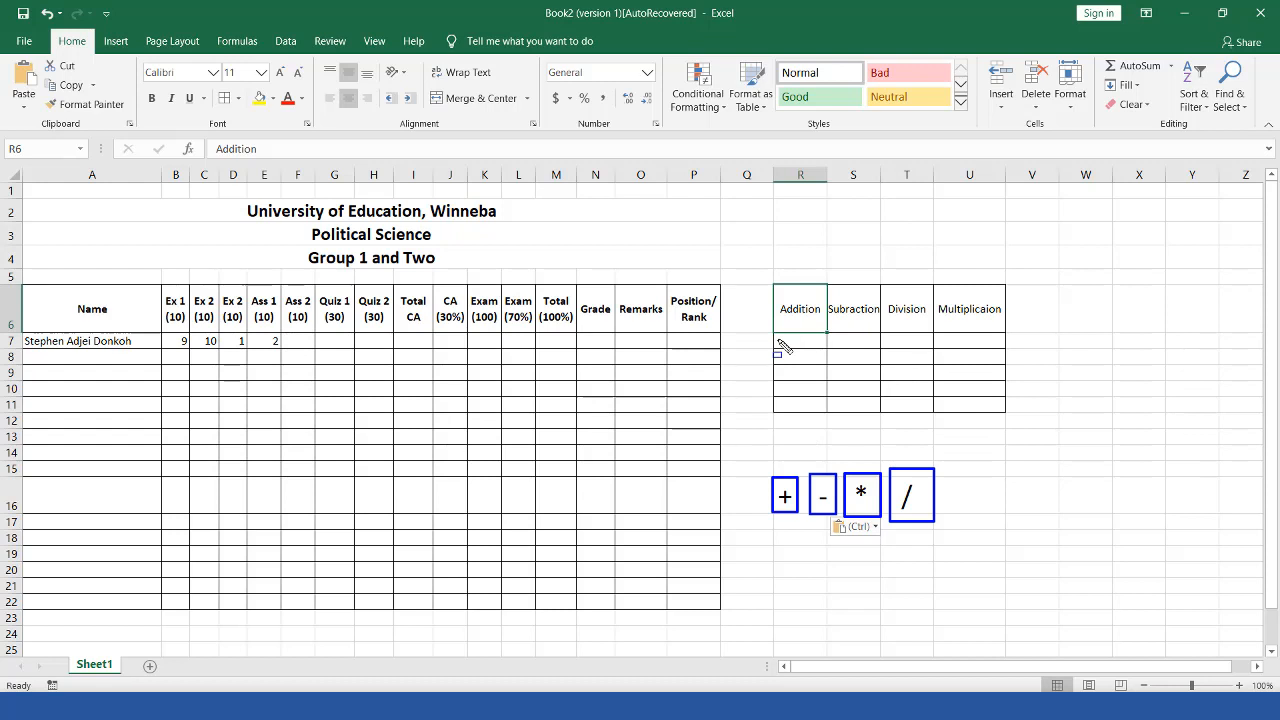
key("Escape")
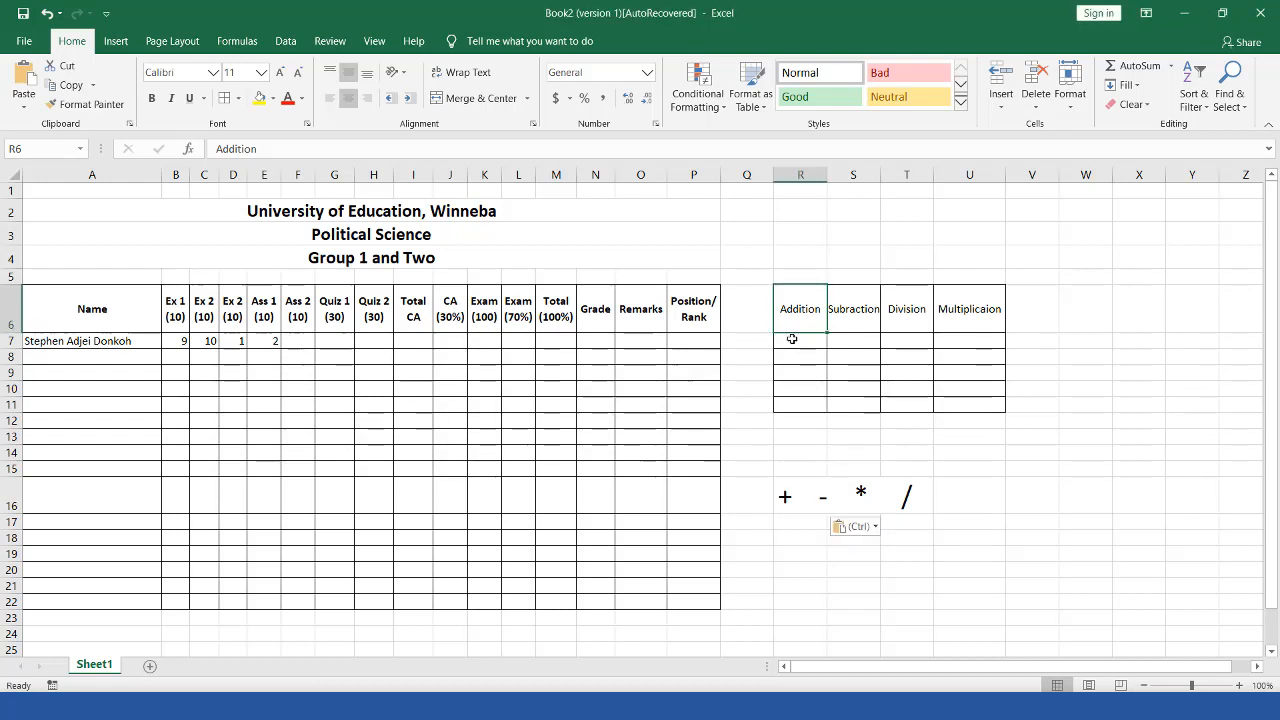
left_click(793, 343)
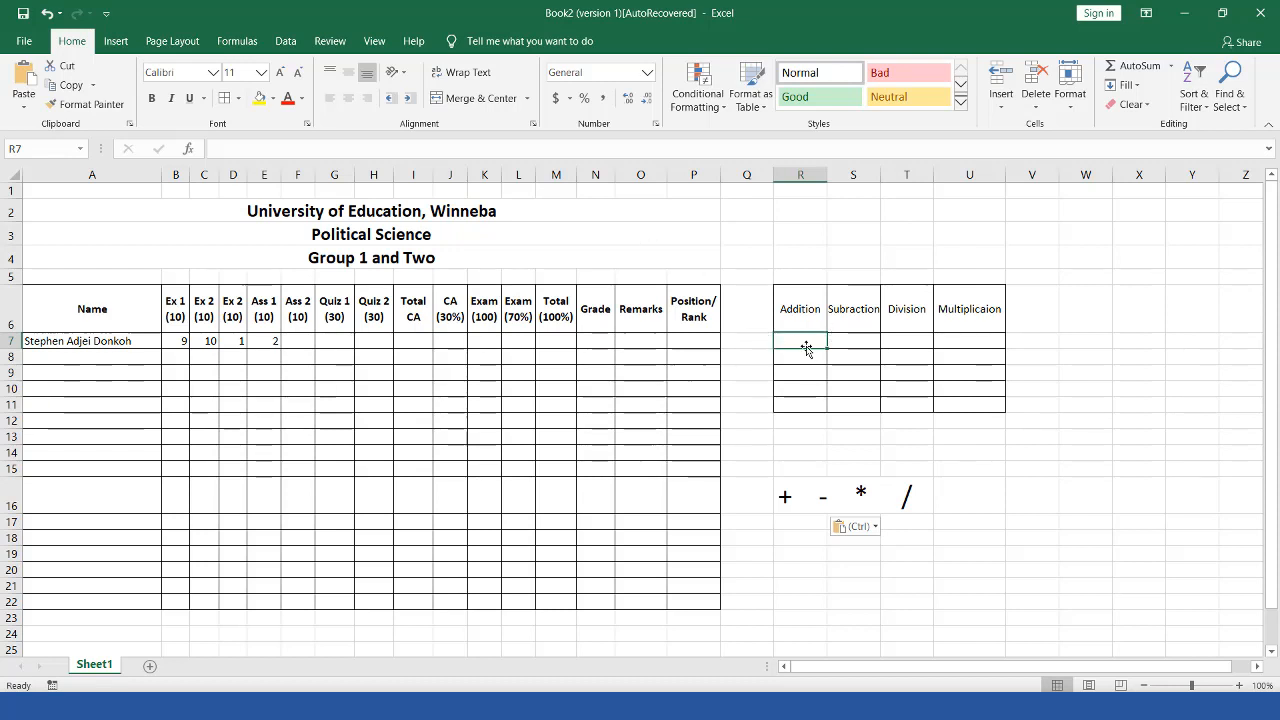
Step: Enter =3+6 in R7, then undo it
left_click(369, 143)
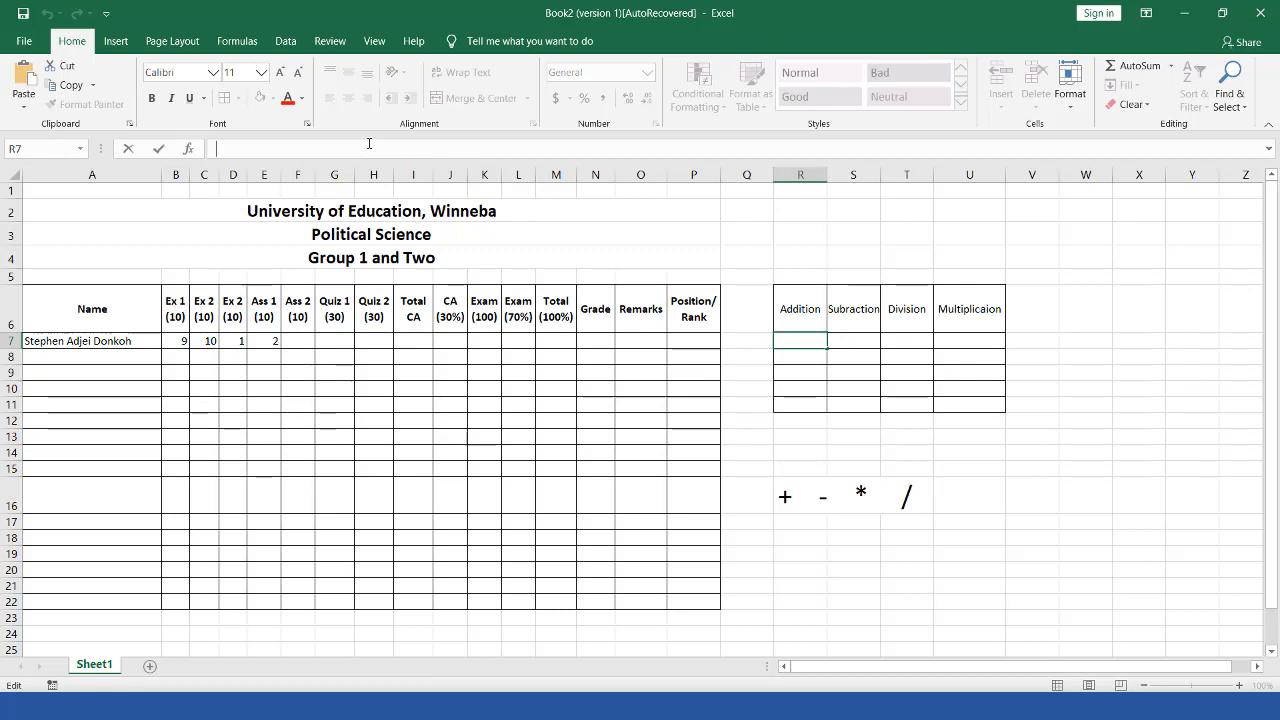
type("=")
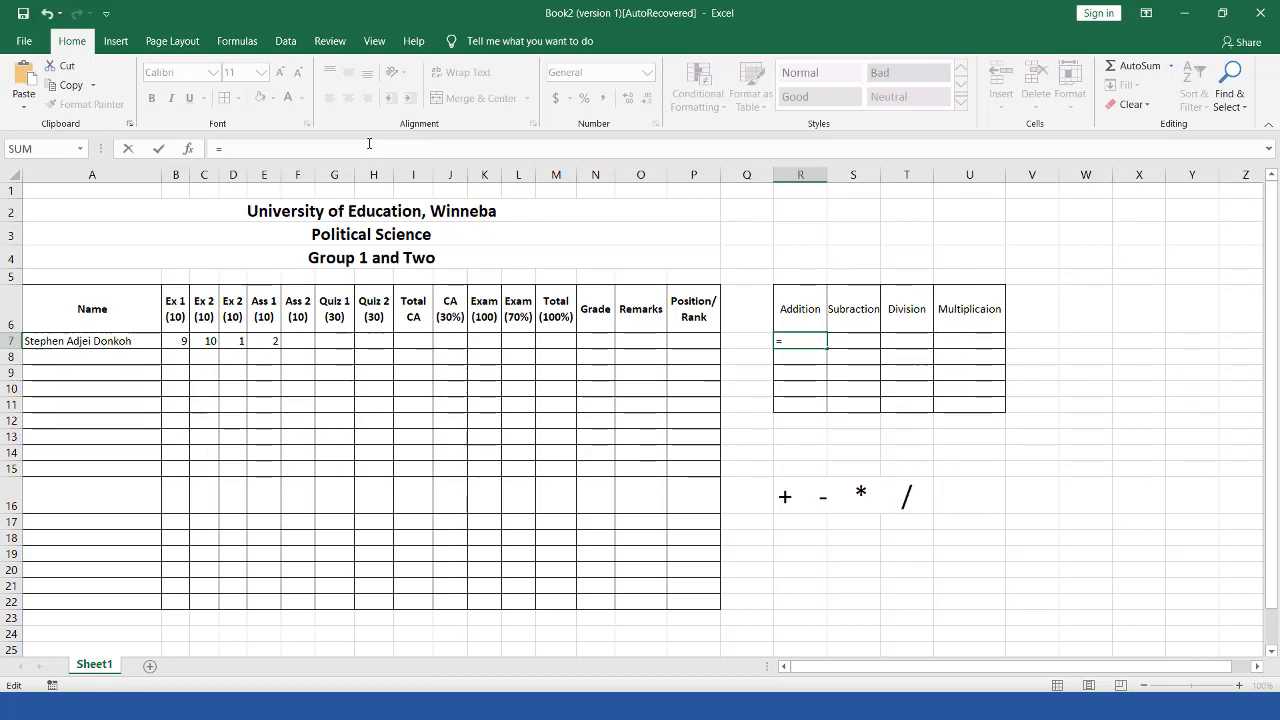
type("3+6")
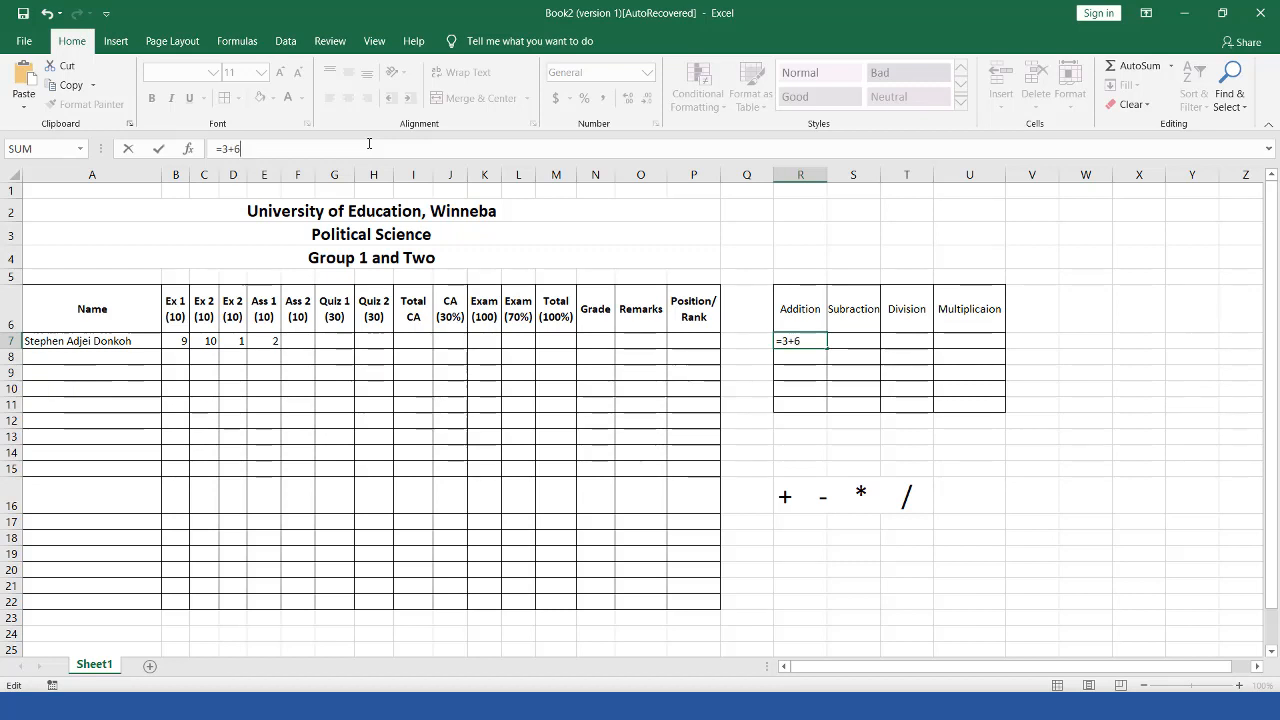
key("Return")
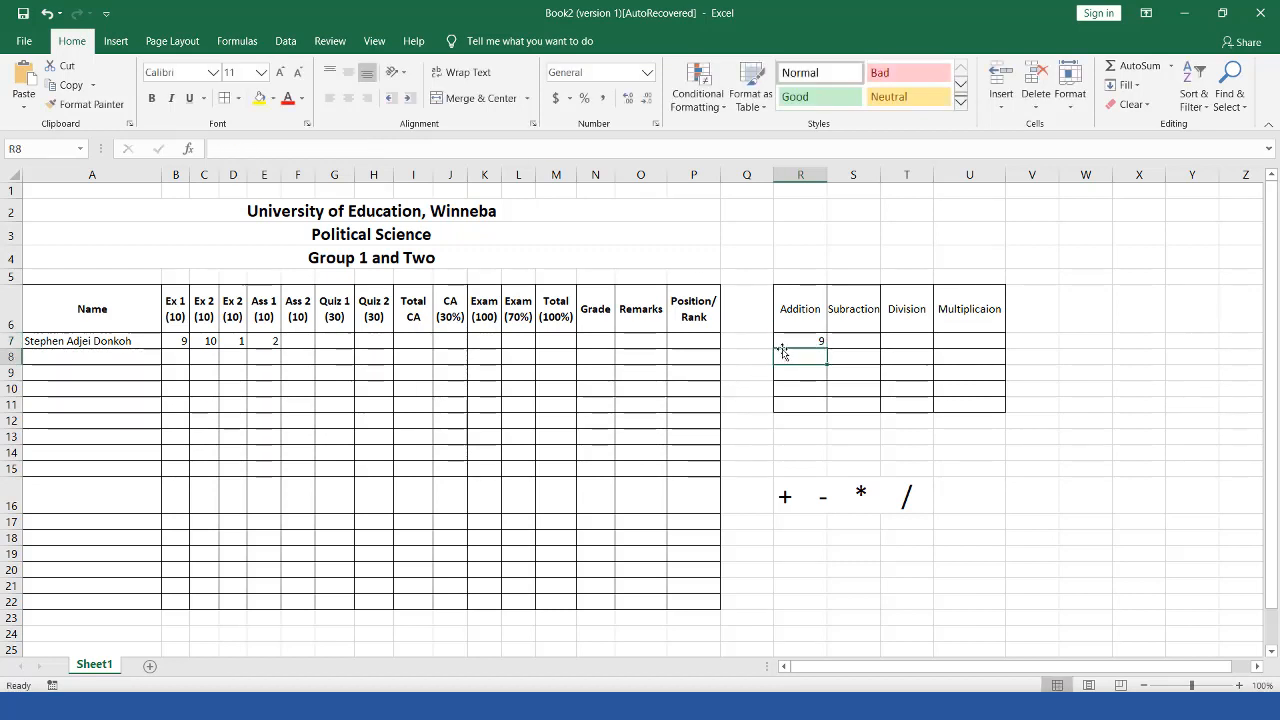
key("ctrl+z")
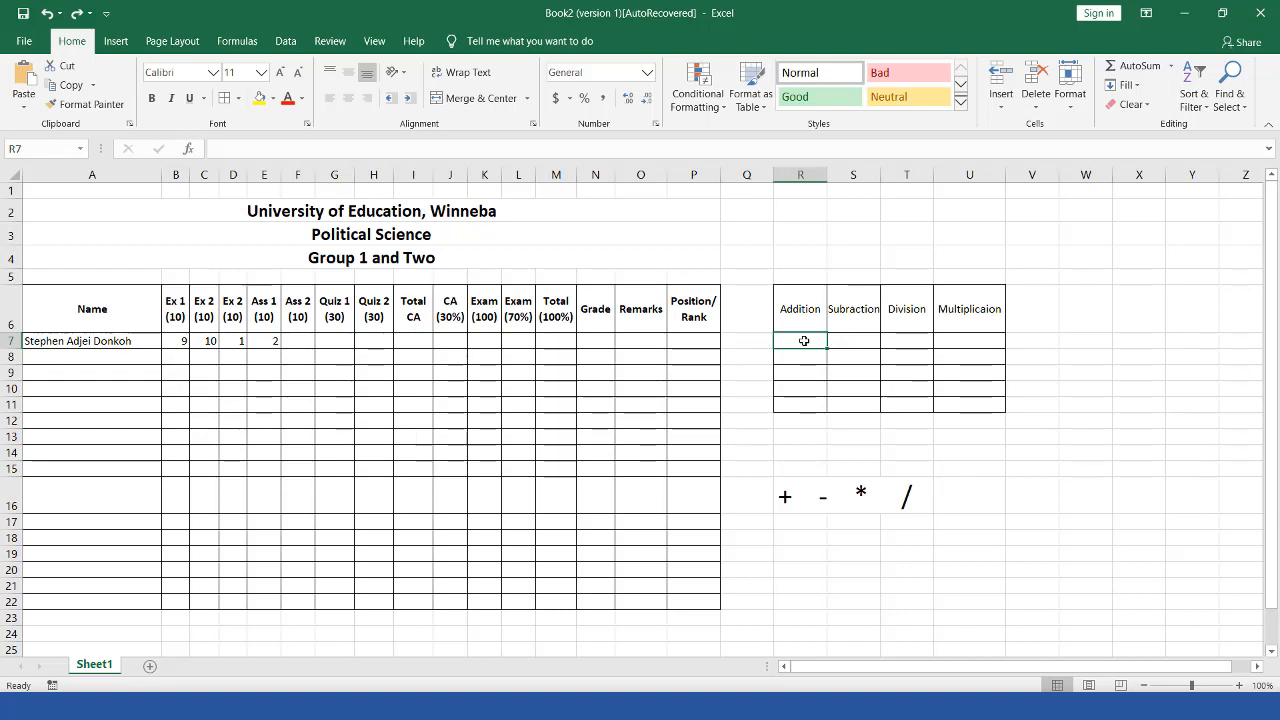
left_click(689, 340)
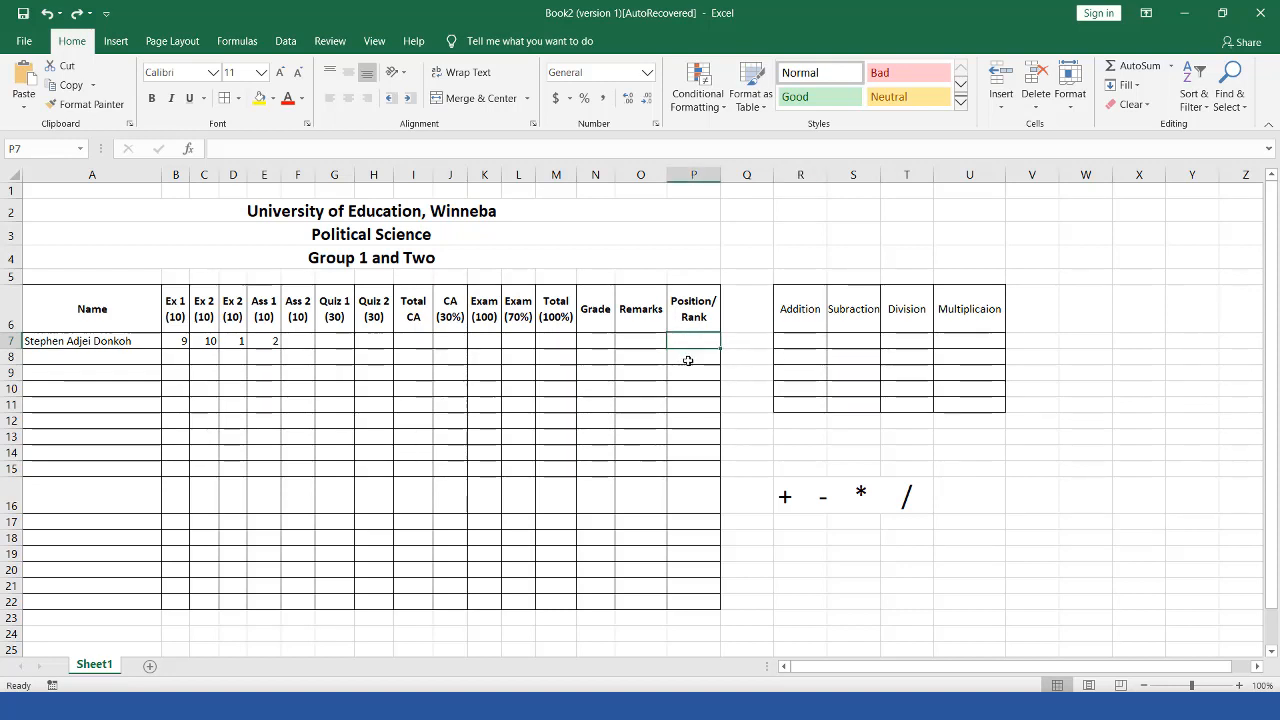
left_click(688, 360)
left_click(694, 374)
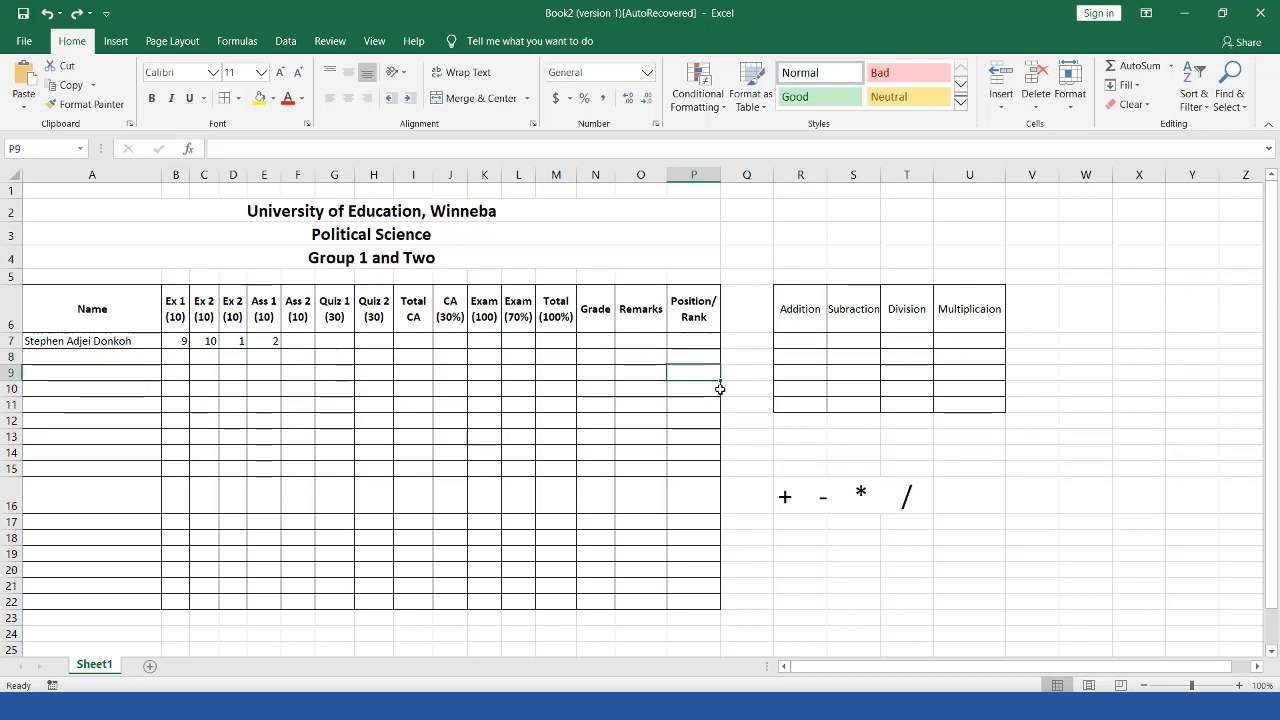
left_click(806, 343)
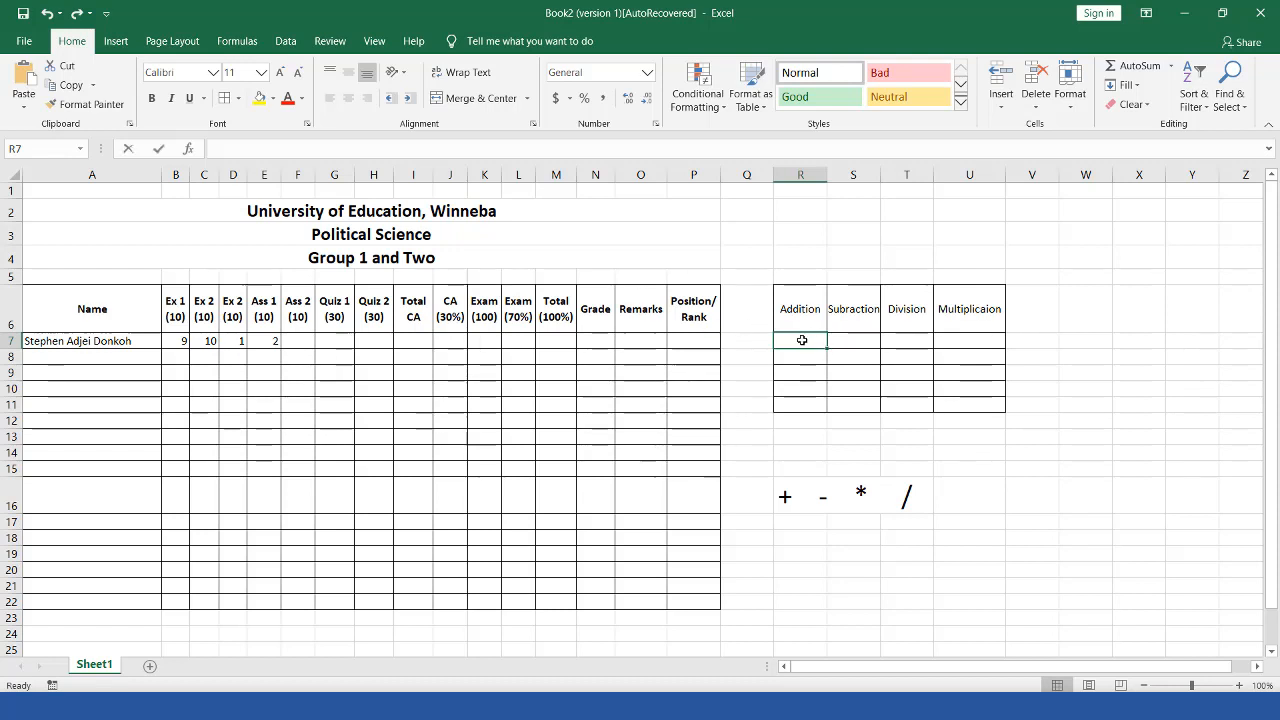
Step: Build the formula =6+9 in R7 so the Addition cell shows 15
type("=")
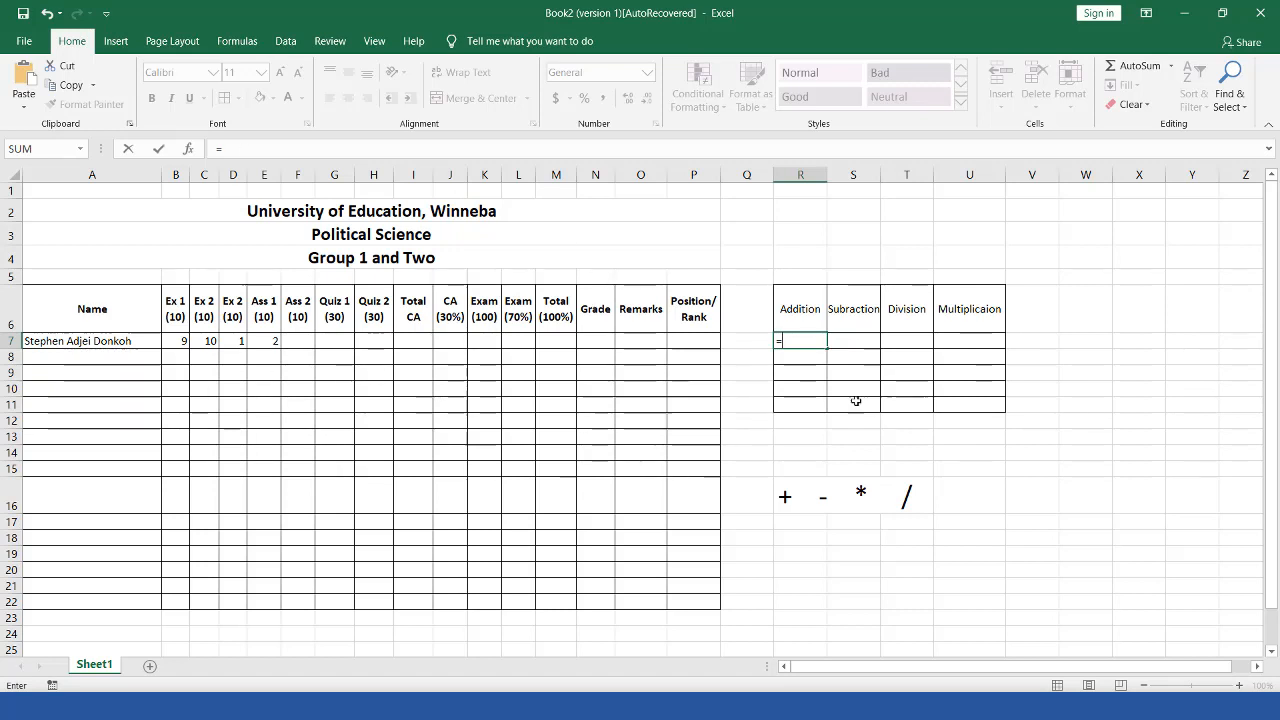
left_click_drag(762, 327, 831, 353)
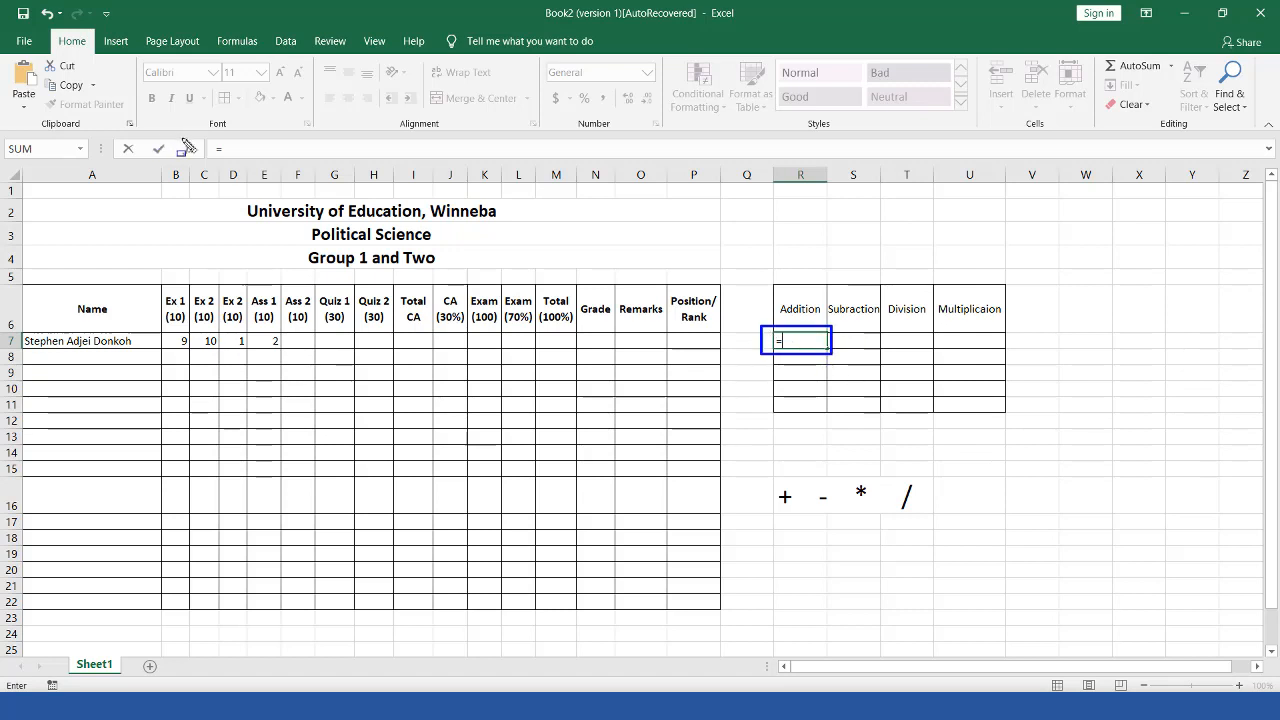
mouse_move(204, 134)
left_mouse_down()
mouse_move(261, 168)
mouse_move(272, 155)
left_mouse_up()
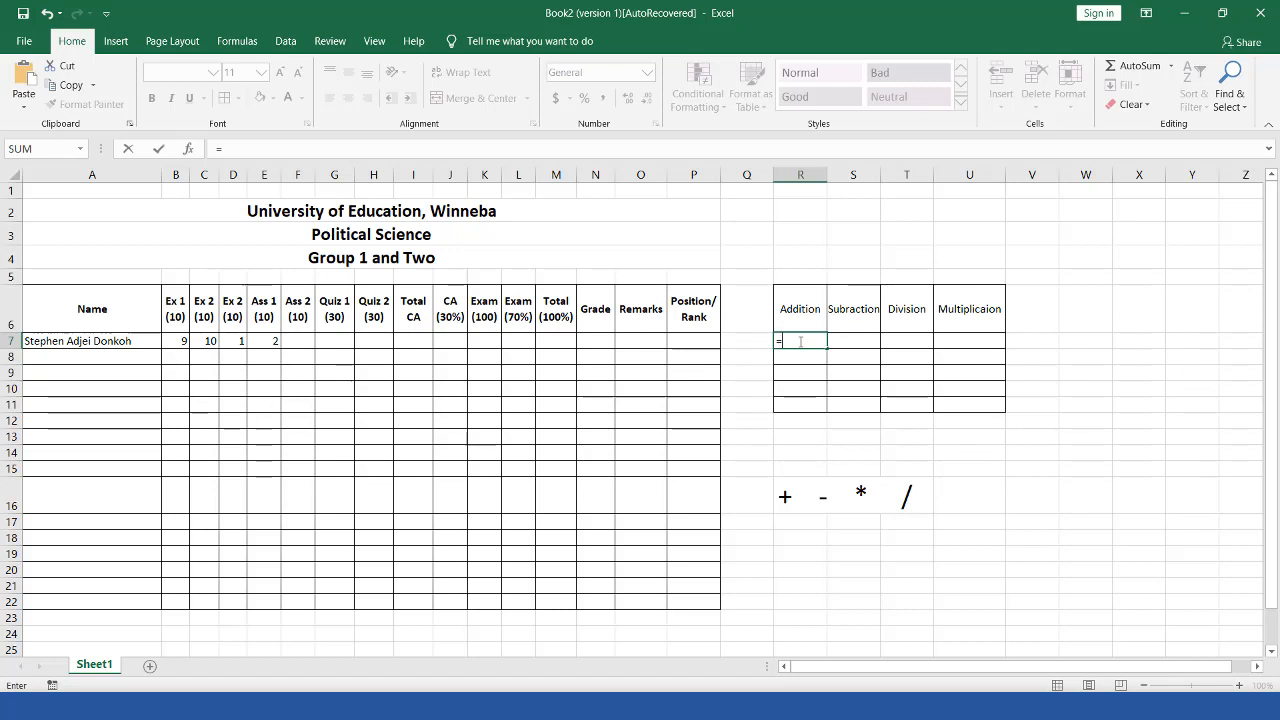
type("6")
left_click_drag(765, 476, 806, 519)
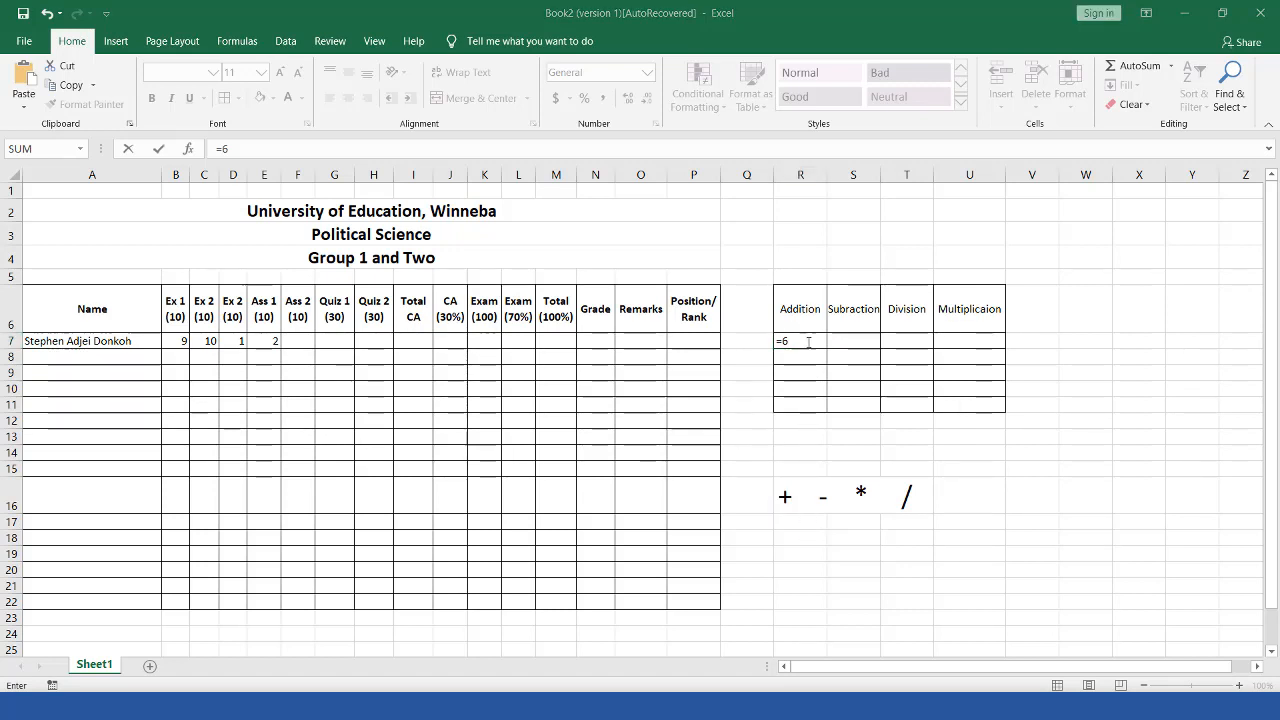
type("9")
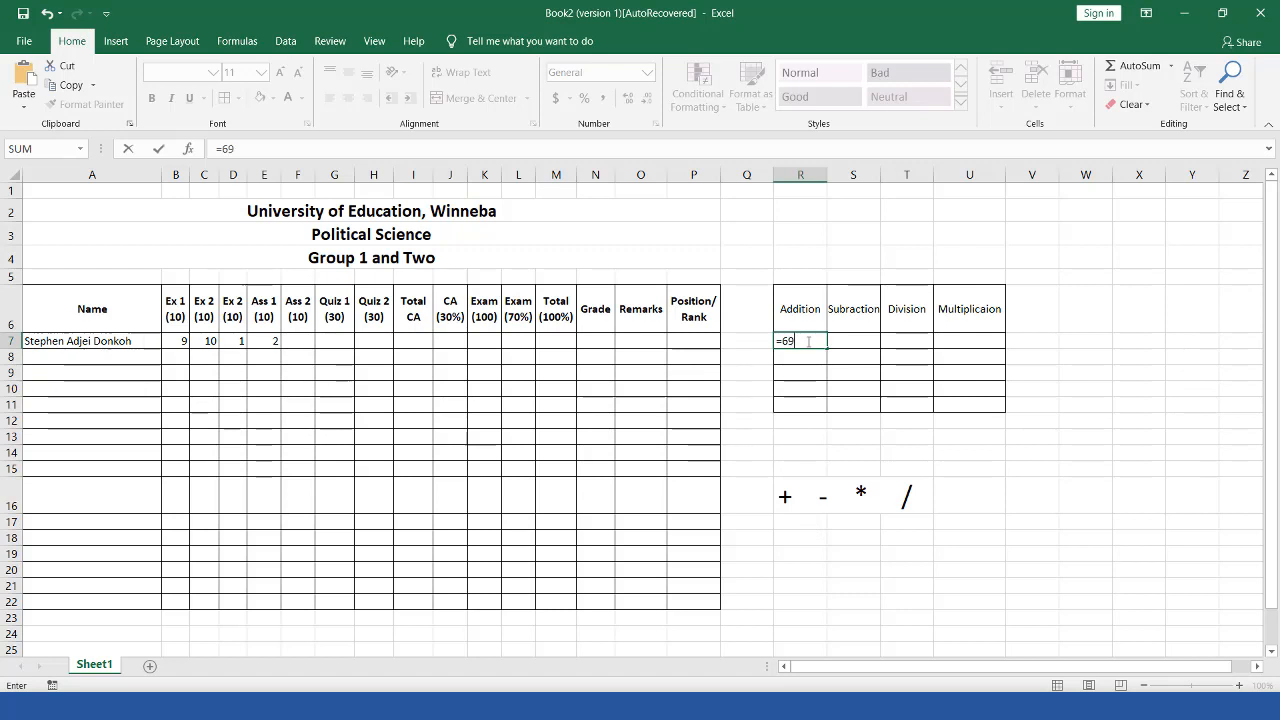
key("BackSpace")
type("+9")
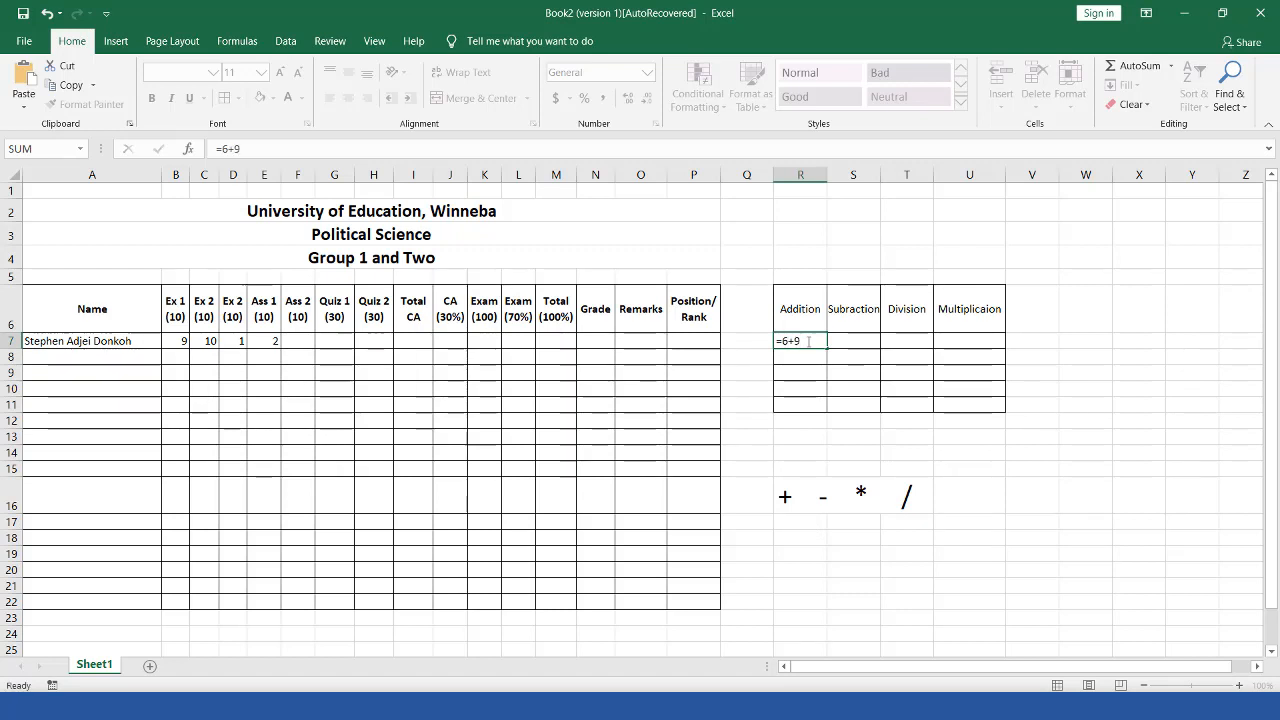
key("Return")
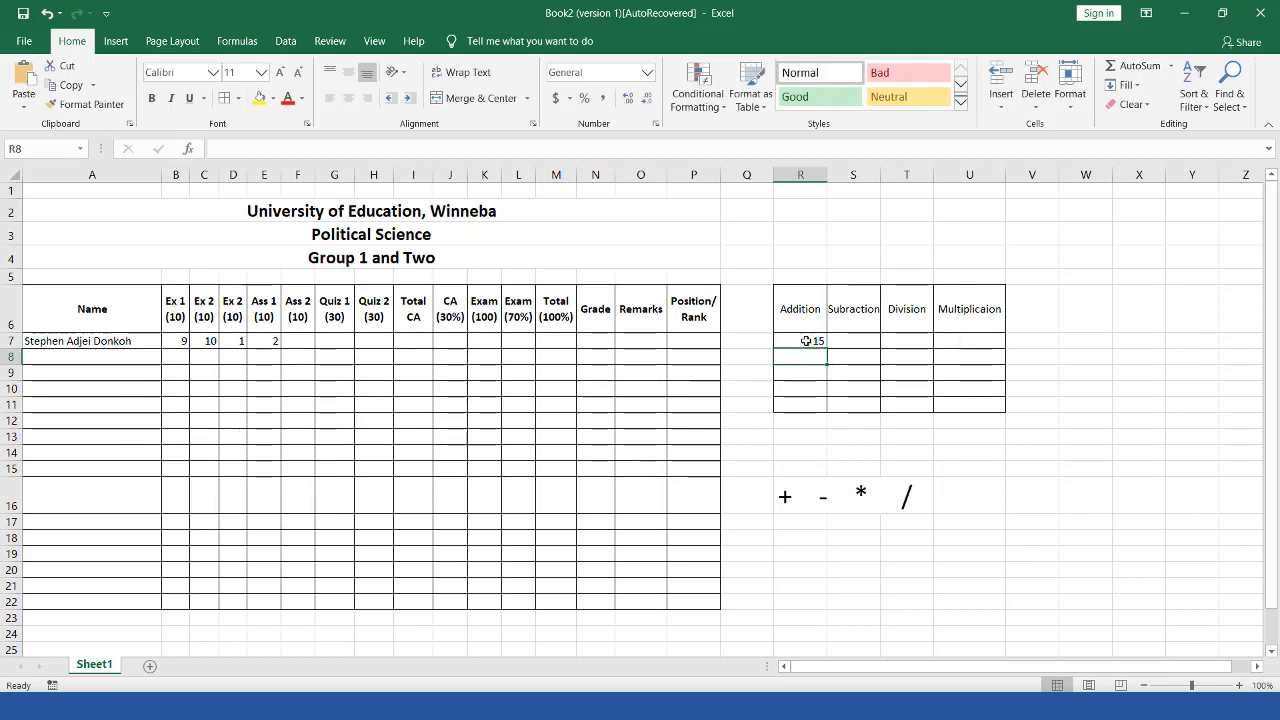
left_click(843, 341)
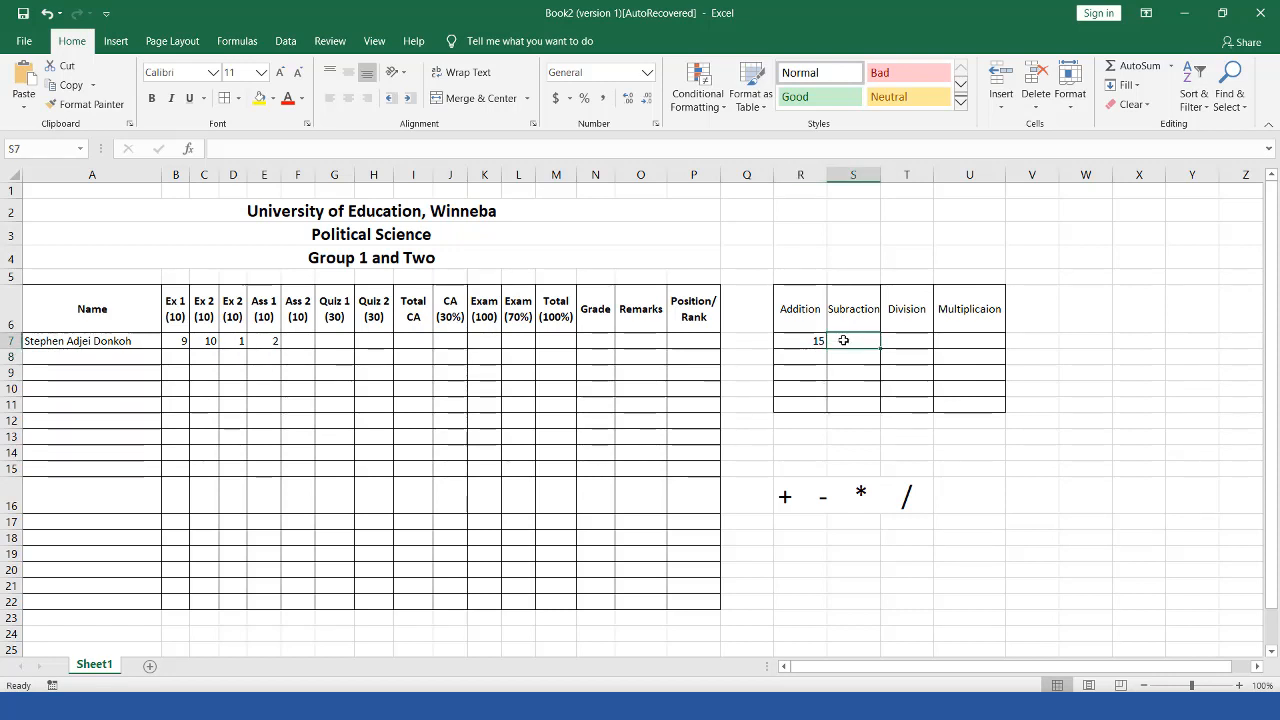
Step: Enter =9-6 in S7 so the Subraction cell shows 3
type("9-6")
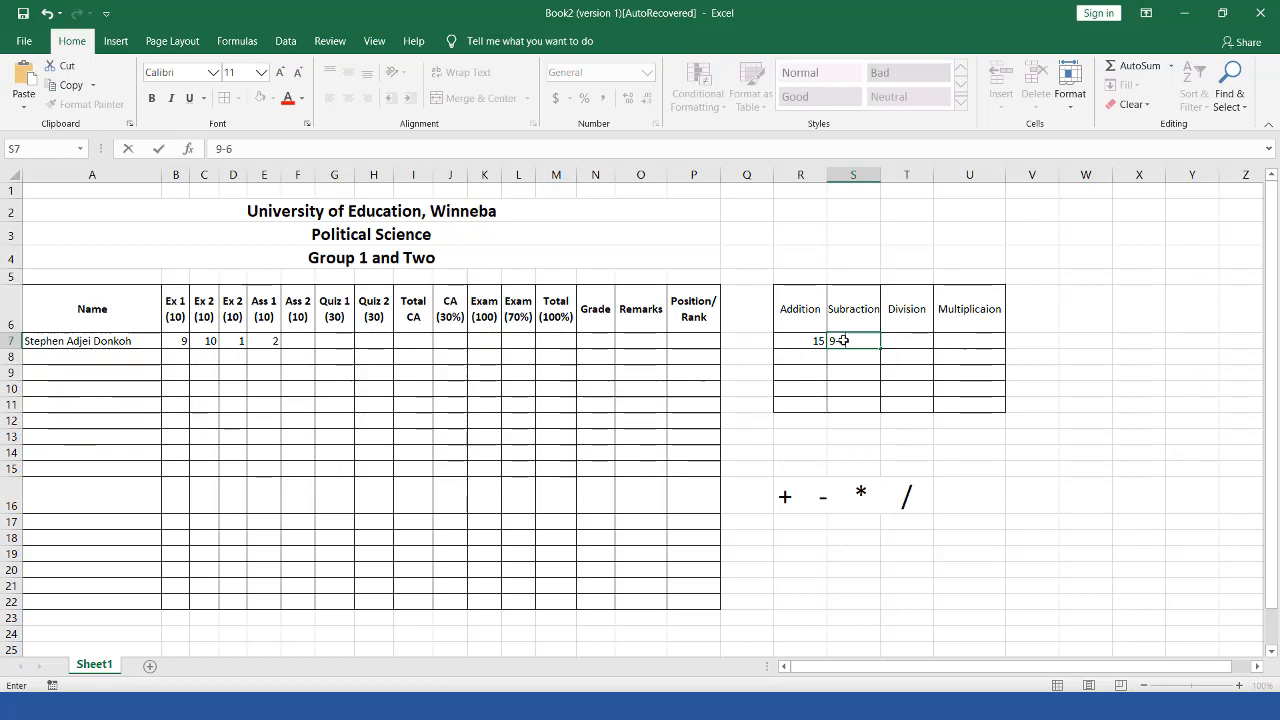
key("BackSpace")
key("BackSpace")
type("=")
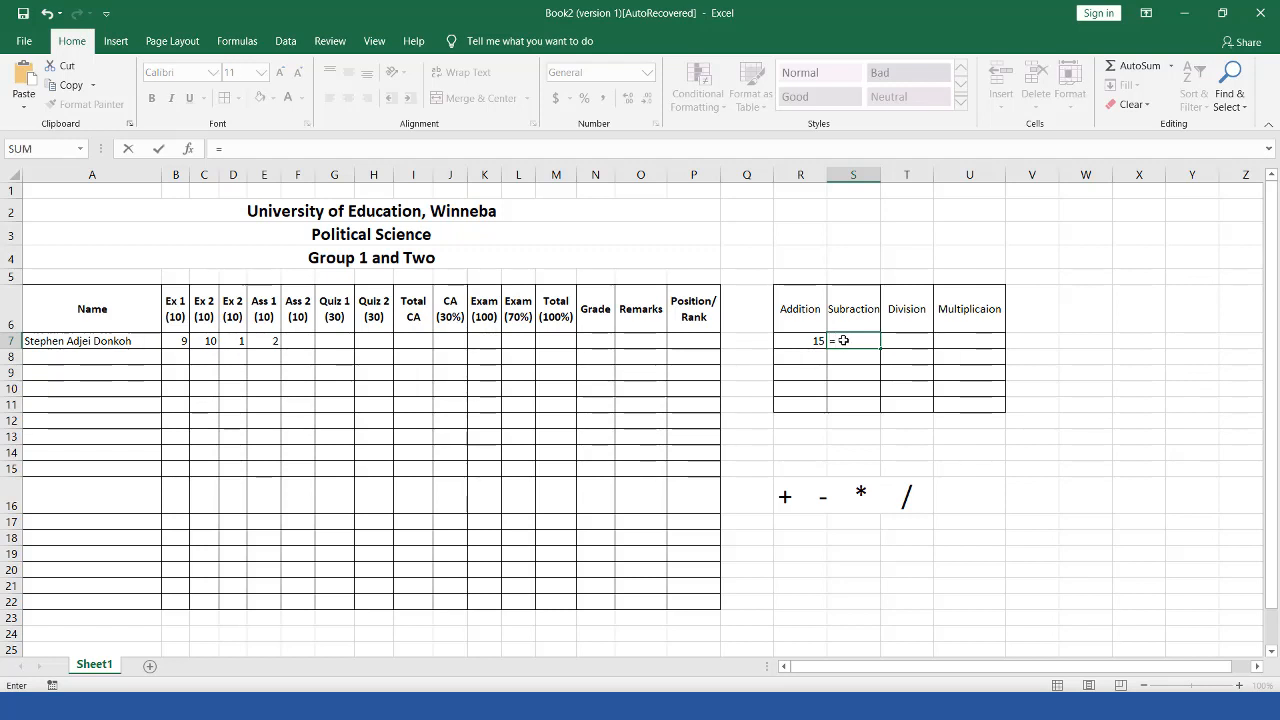
type("9-6")
key("Return")
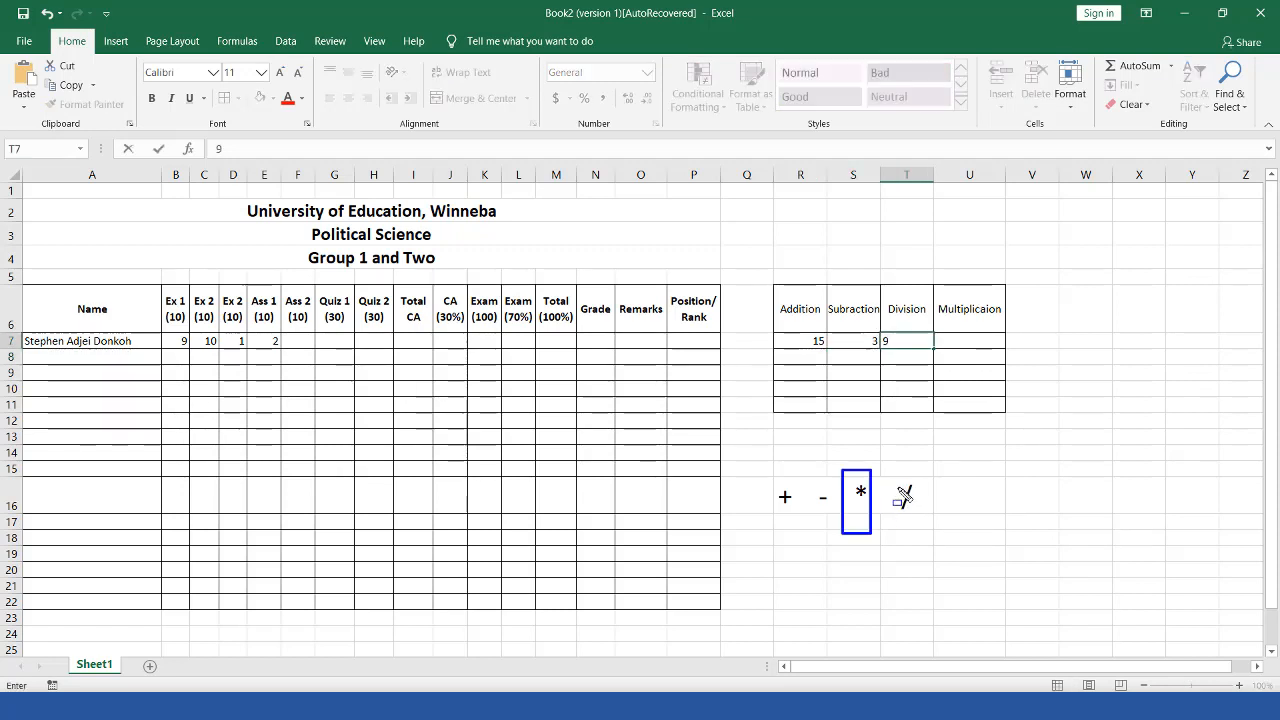
Step: Enter the division 9 / 6 in T7 so it shows 1.5
key("Escape")
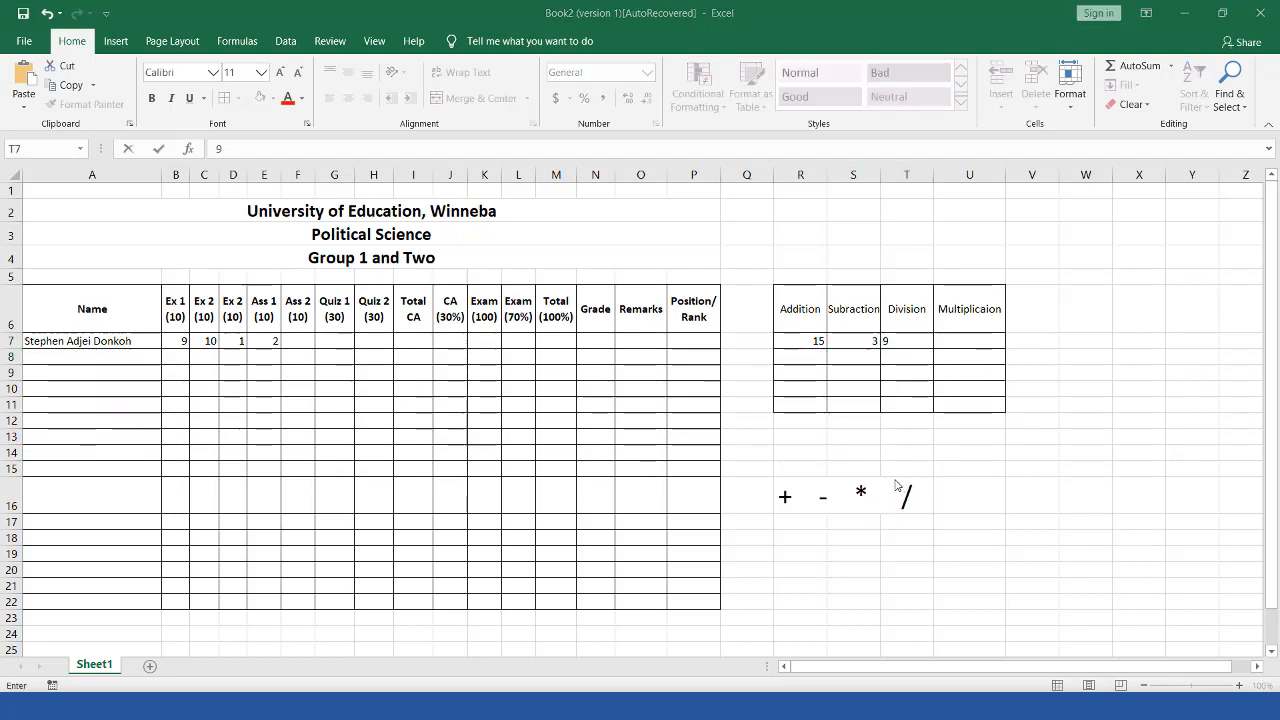
mouse_move(883, 473)
left_mouse_down()
mouse_move(921, 523)
mouse_move(932, 518)
left_mouse_up()
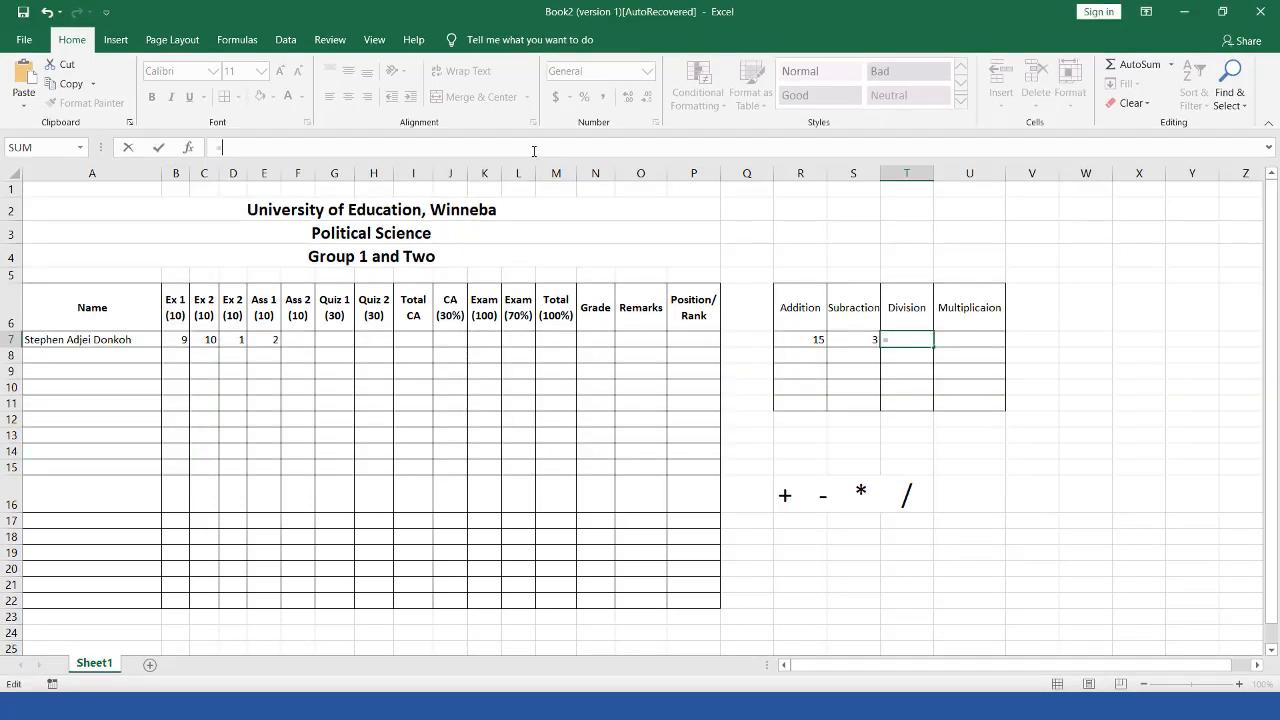
type("9 / 6")
key("Return")
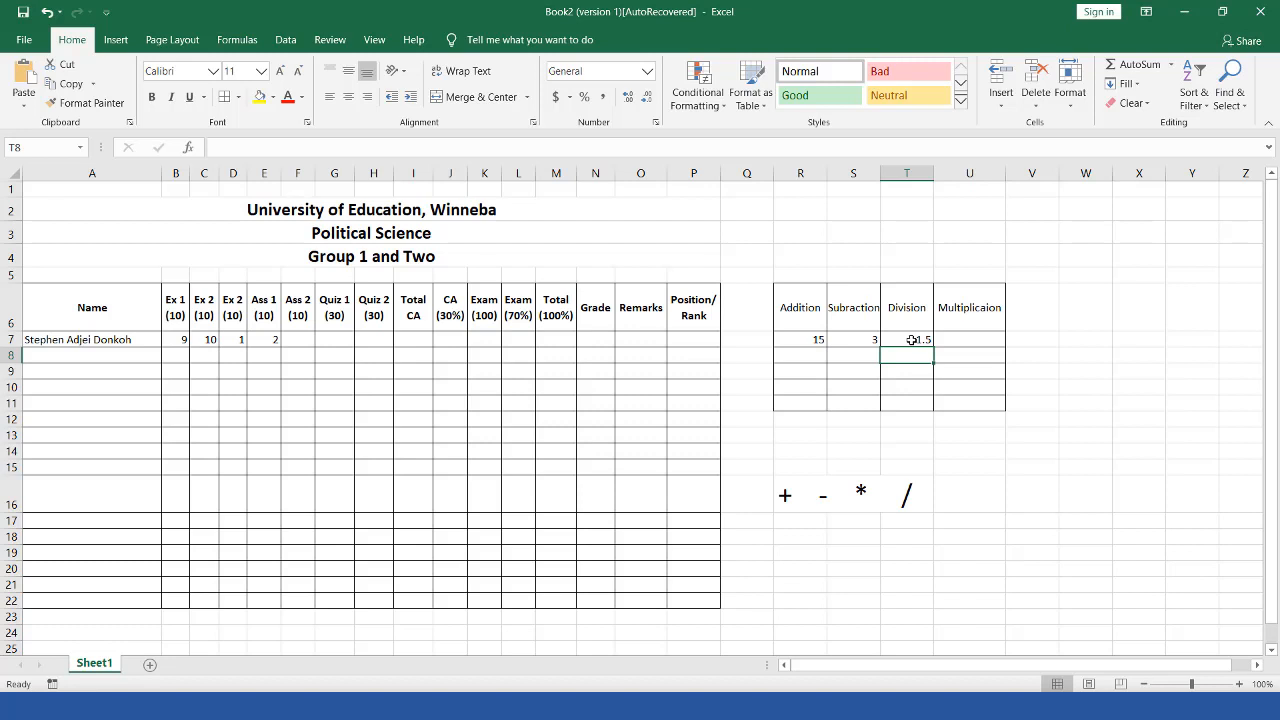
left_click(912, 340)
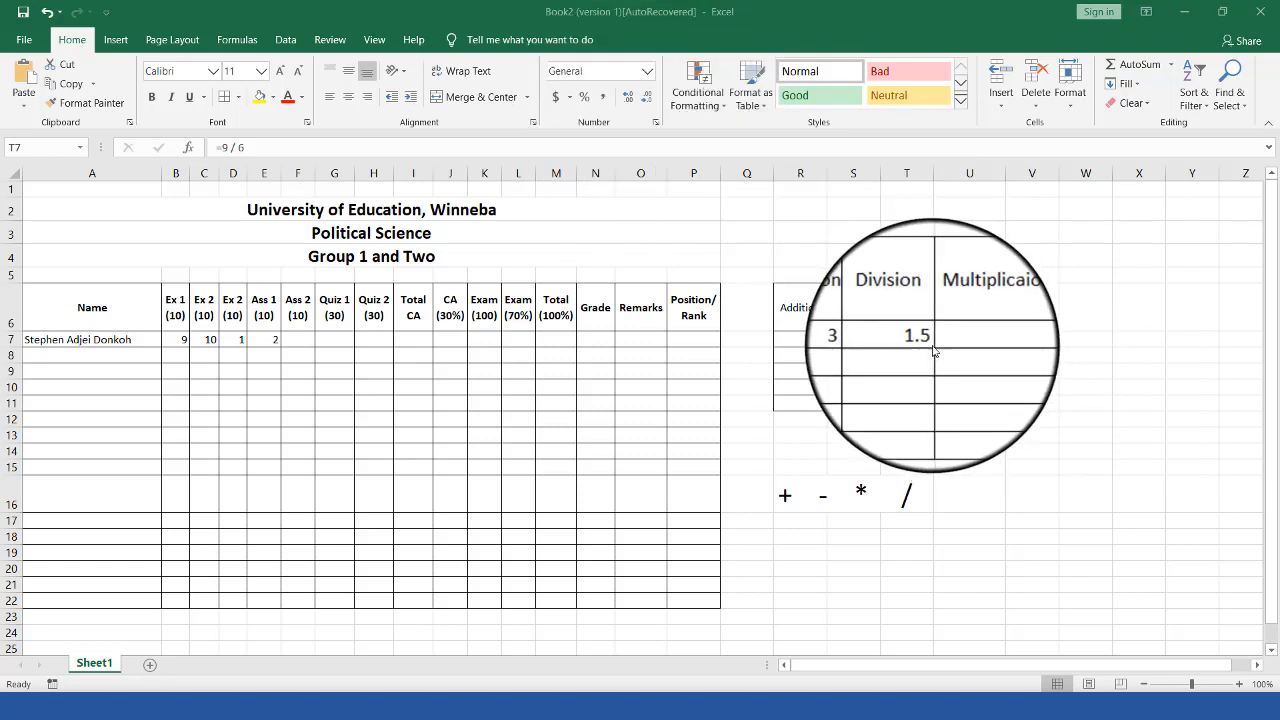
left_click(628, 97)
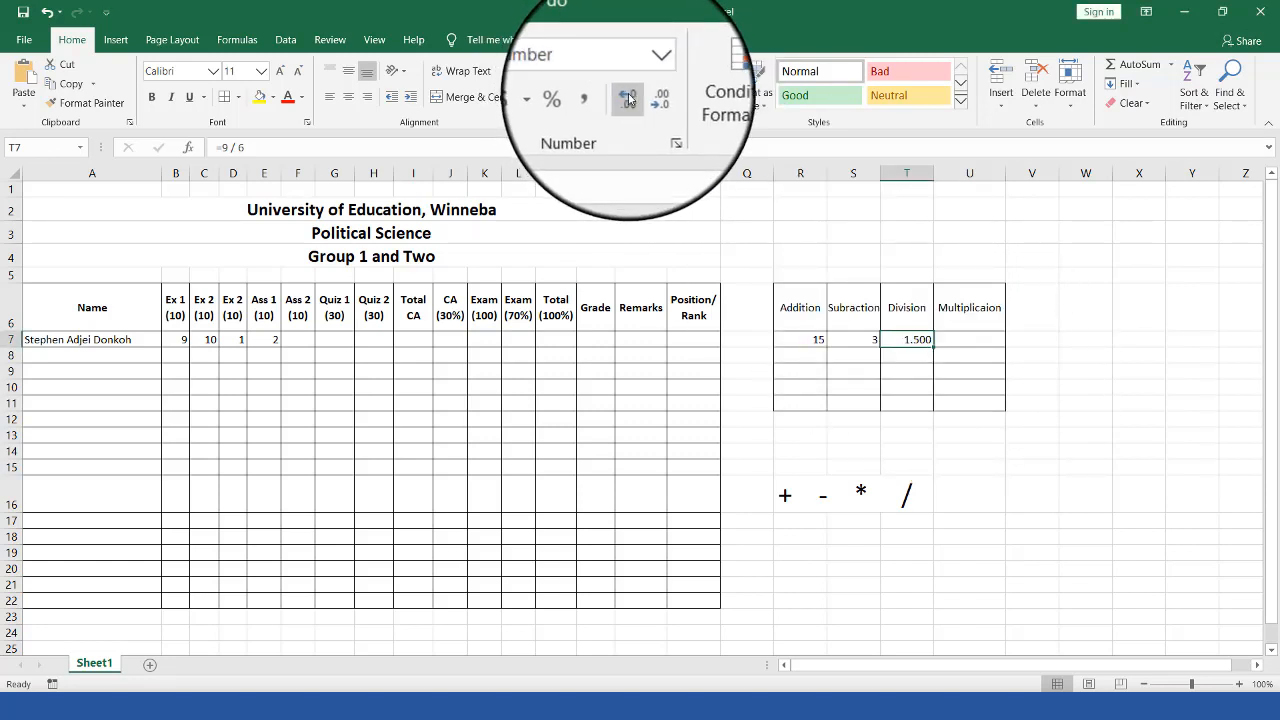
left_click(628, 97)
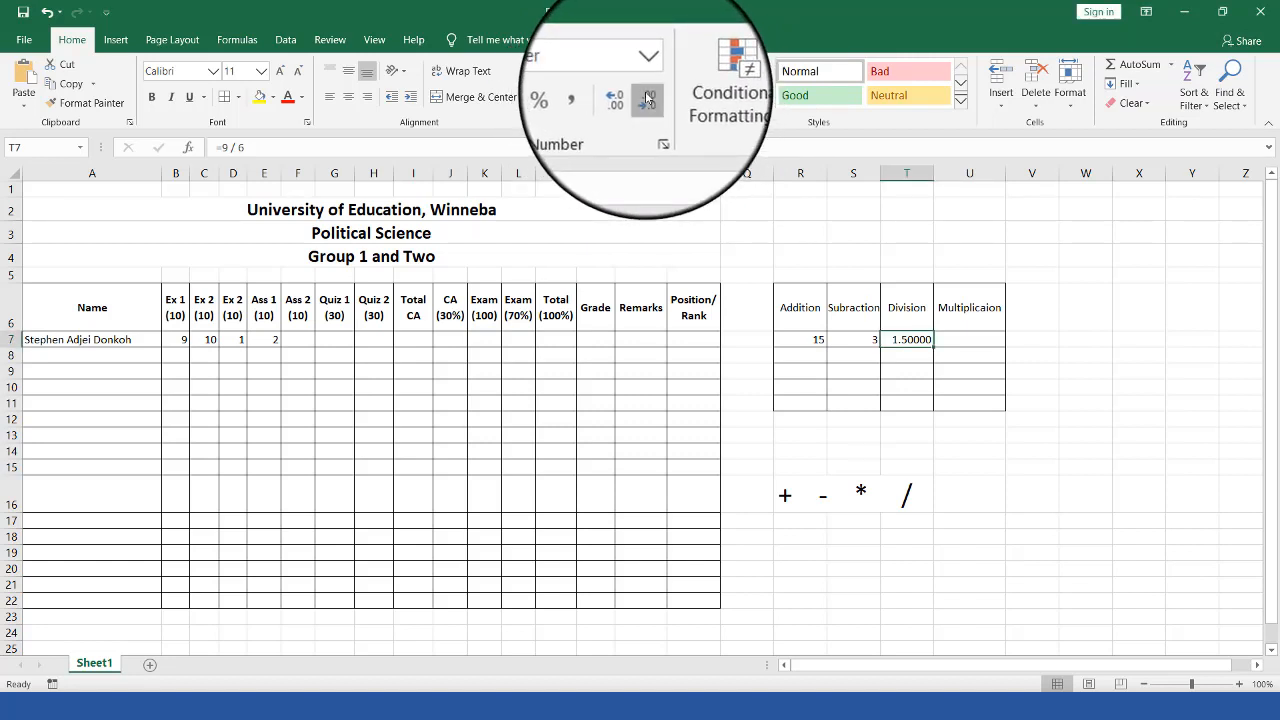
left_click(647, 97)
left_click(647, 97)
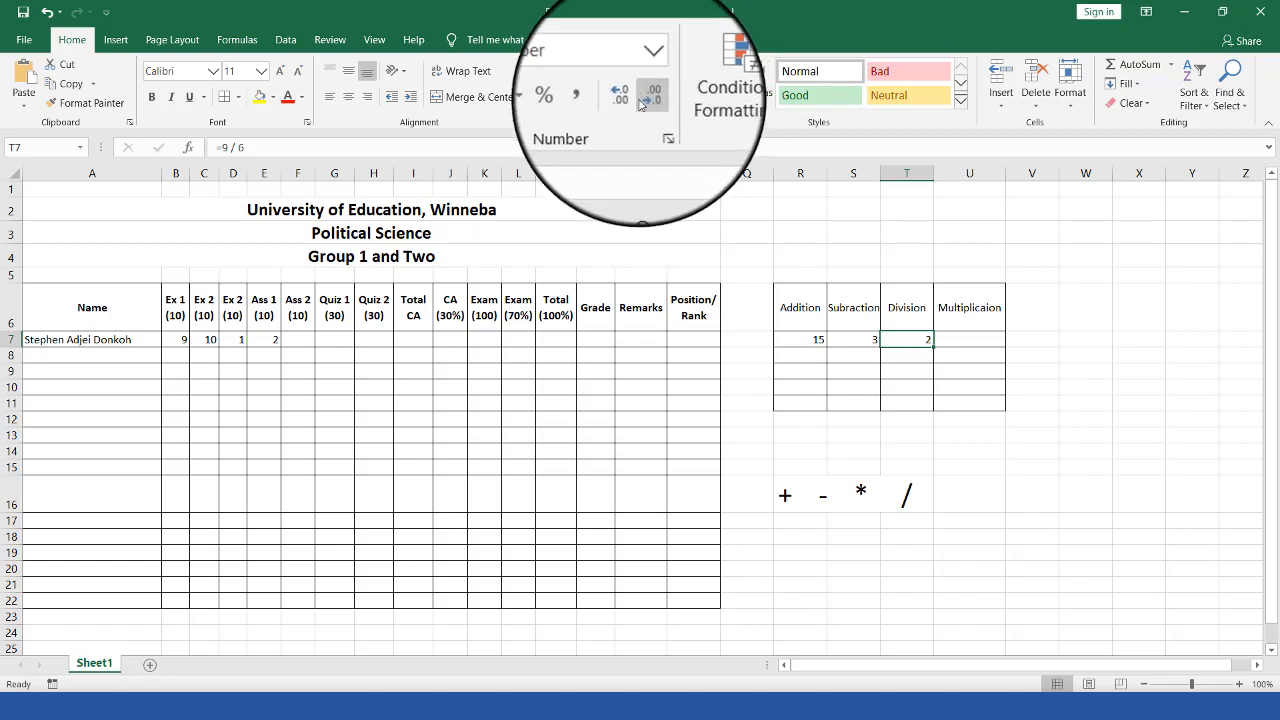
left_click(642, 217)
left_click(915, 337)
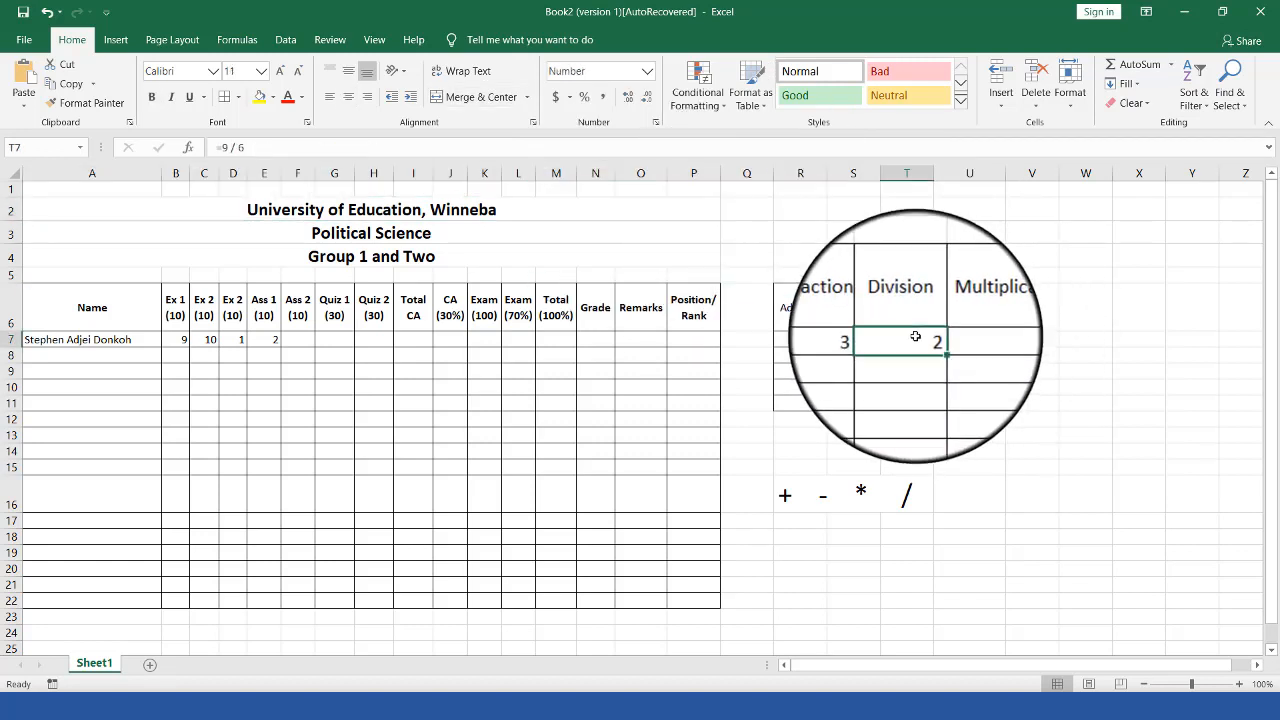
key("ctrl+z")
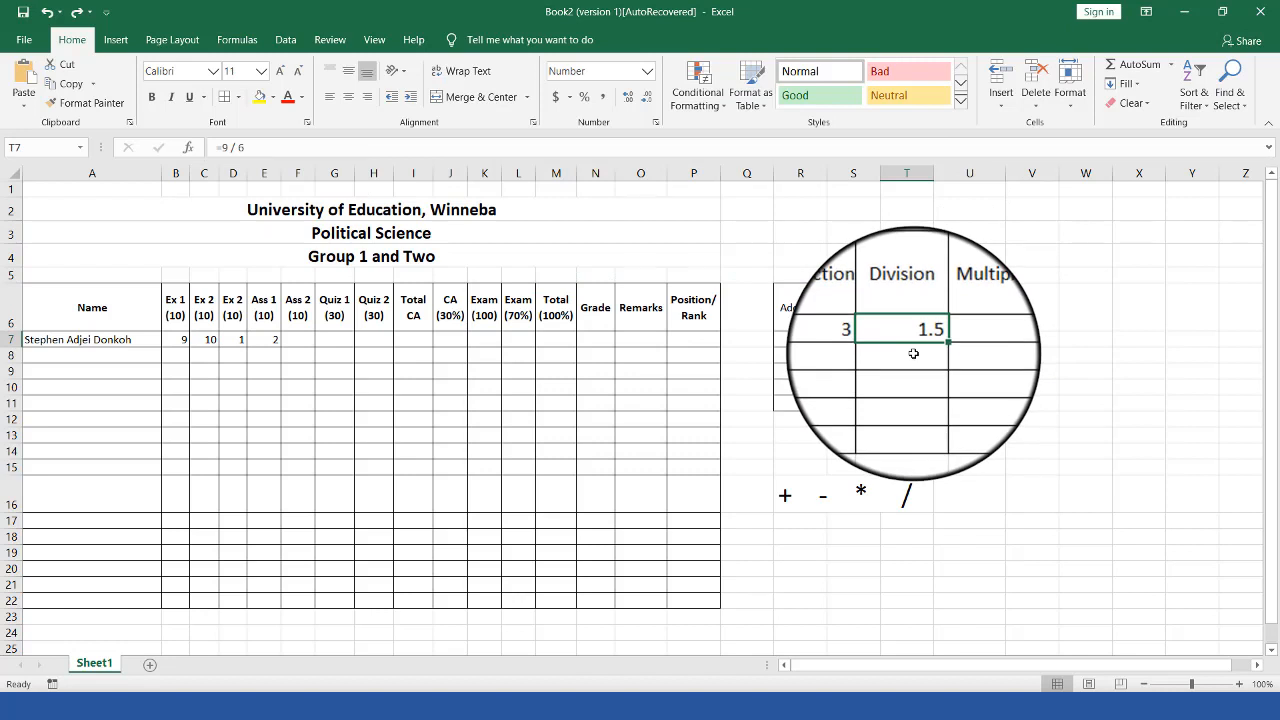
left_click(585, 96)
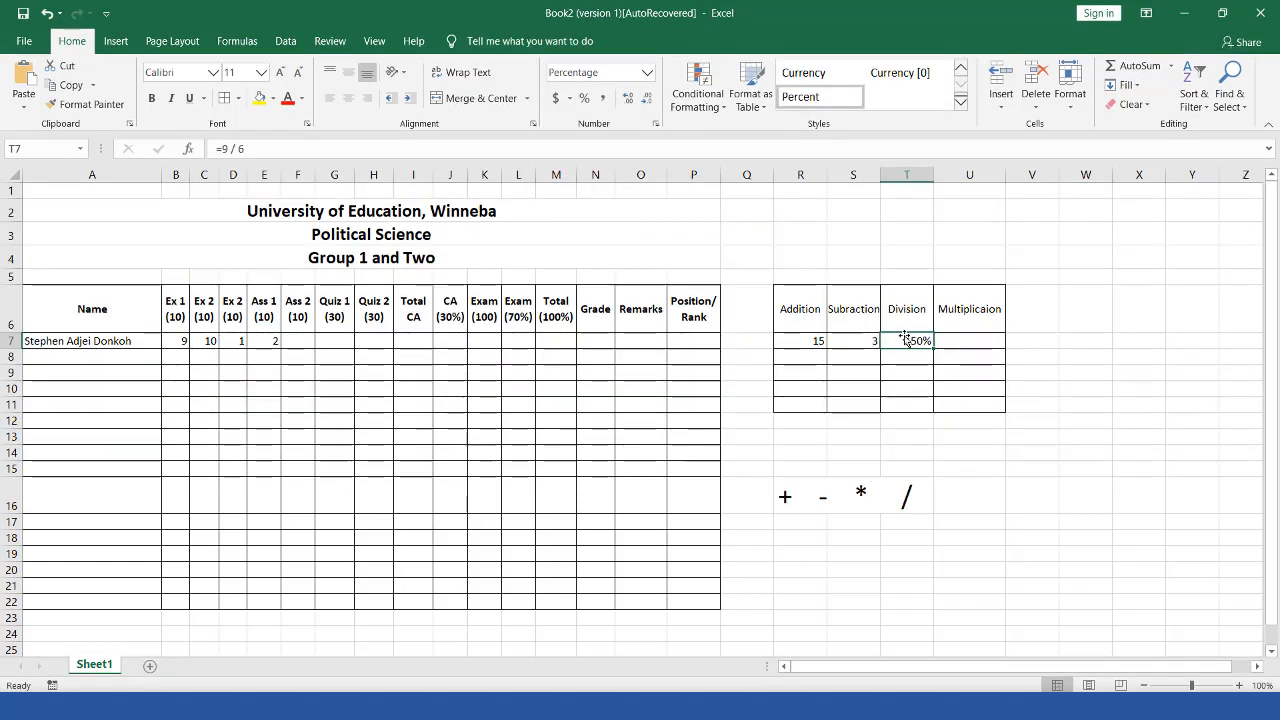
key("ctrl+z")
left_click(975, 340)
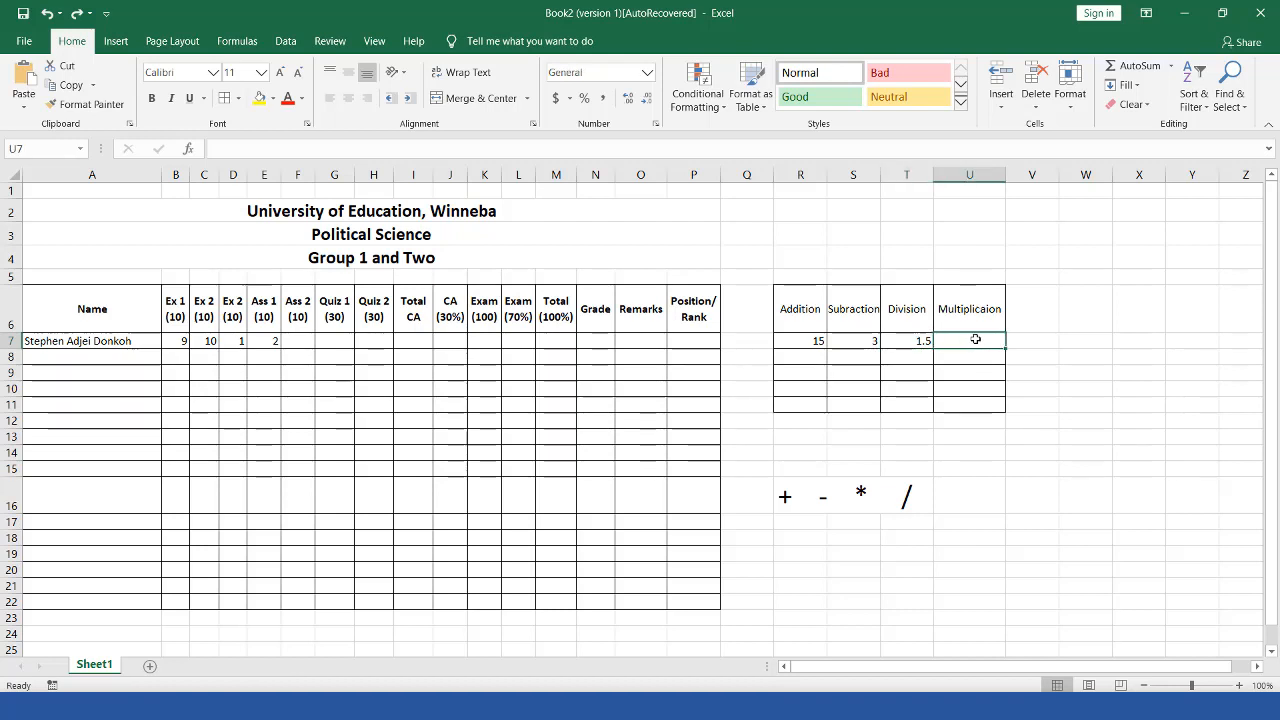
Step: Enter =9*6 in U7 to show 54, and re-enter =9/6 in T7
type("=")
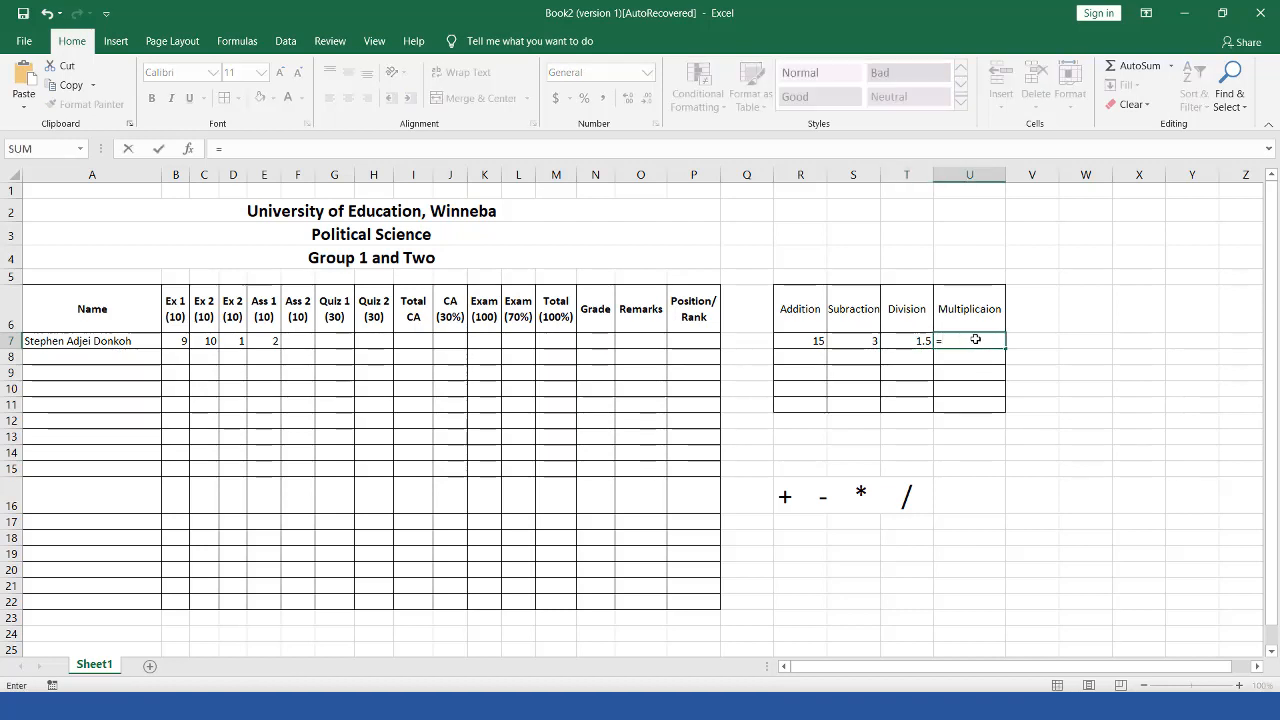
type("9*6")
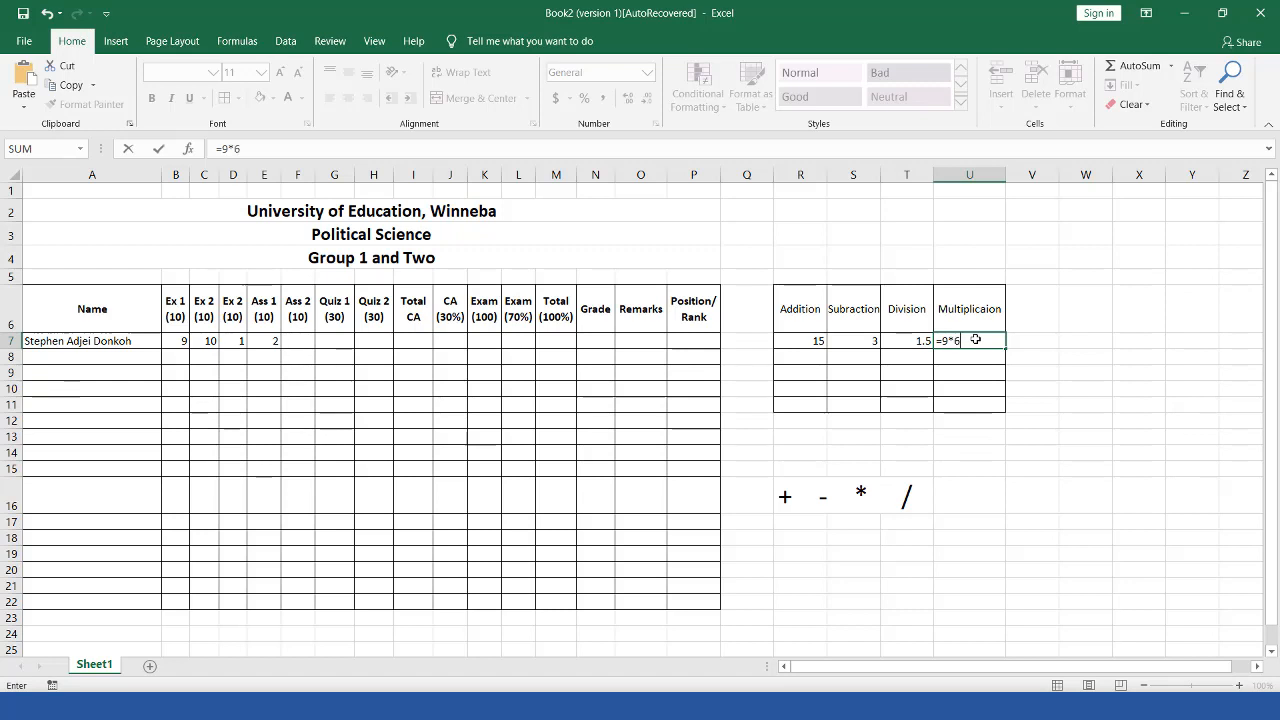
key("Return")
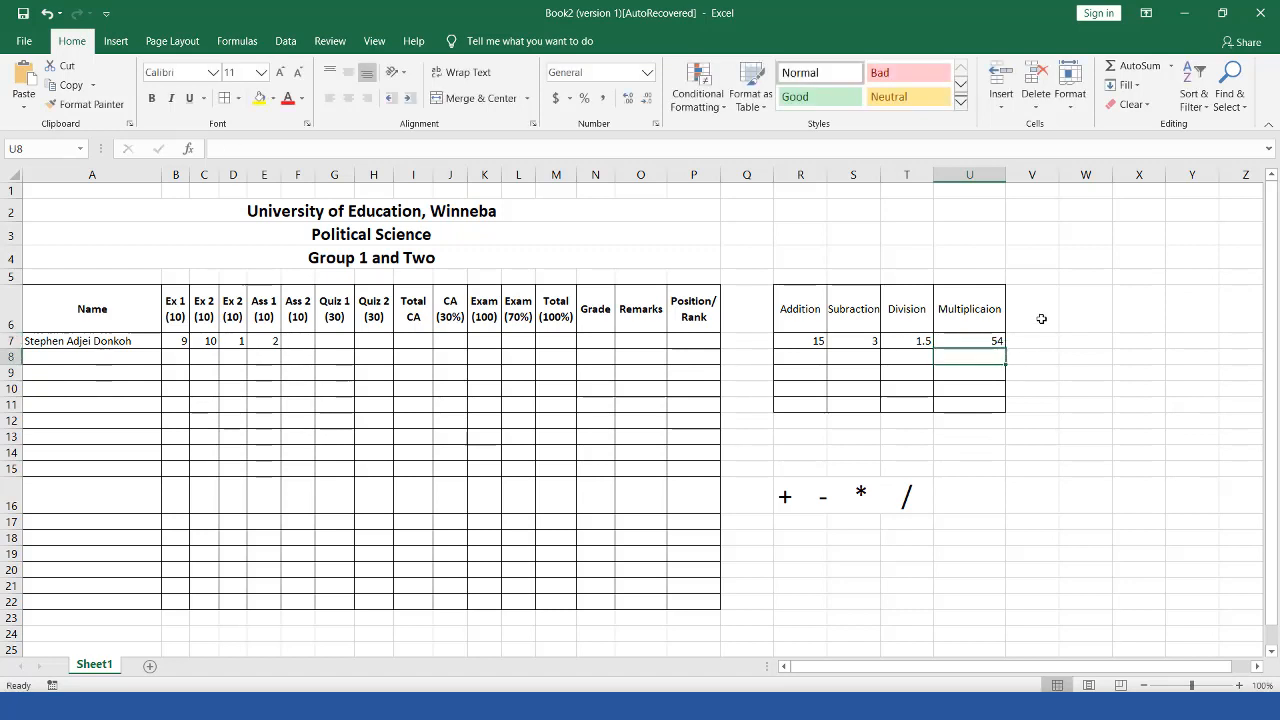
left_click(910, 341)
key("Delete")
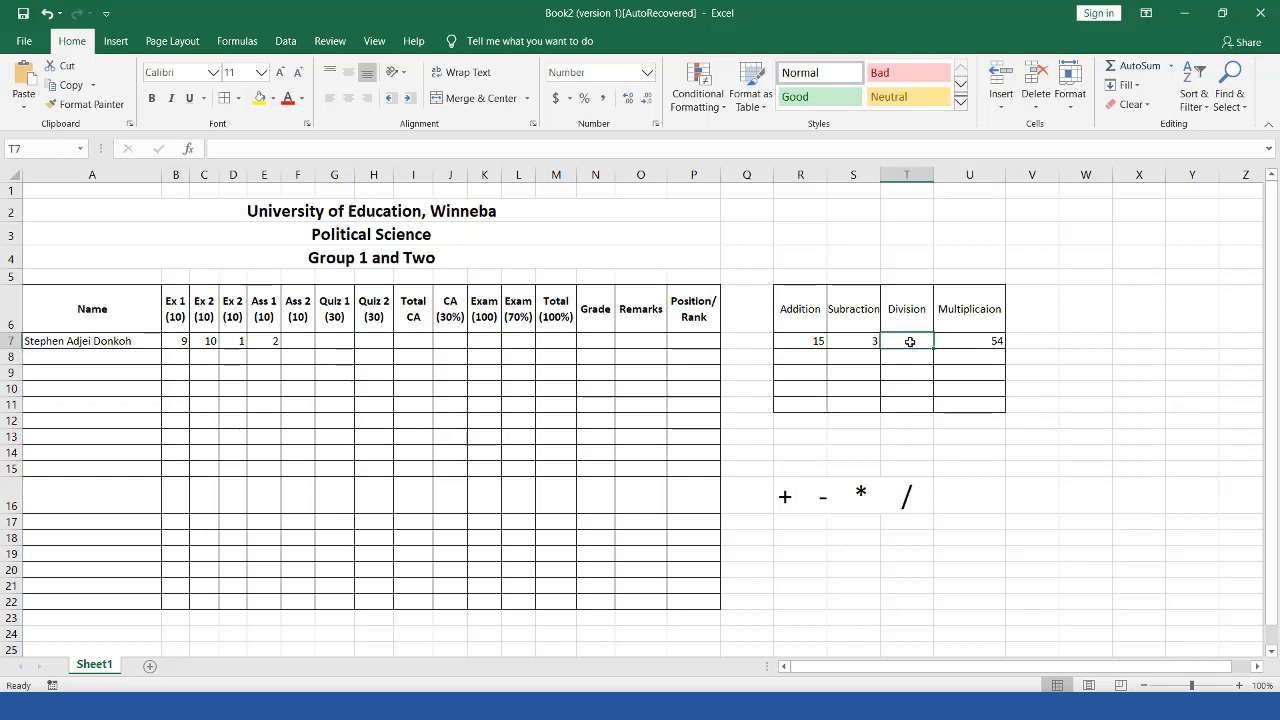
type("=")
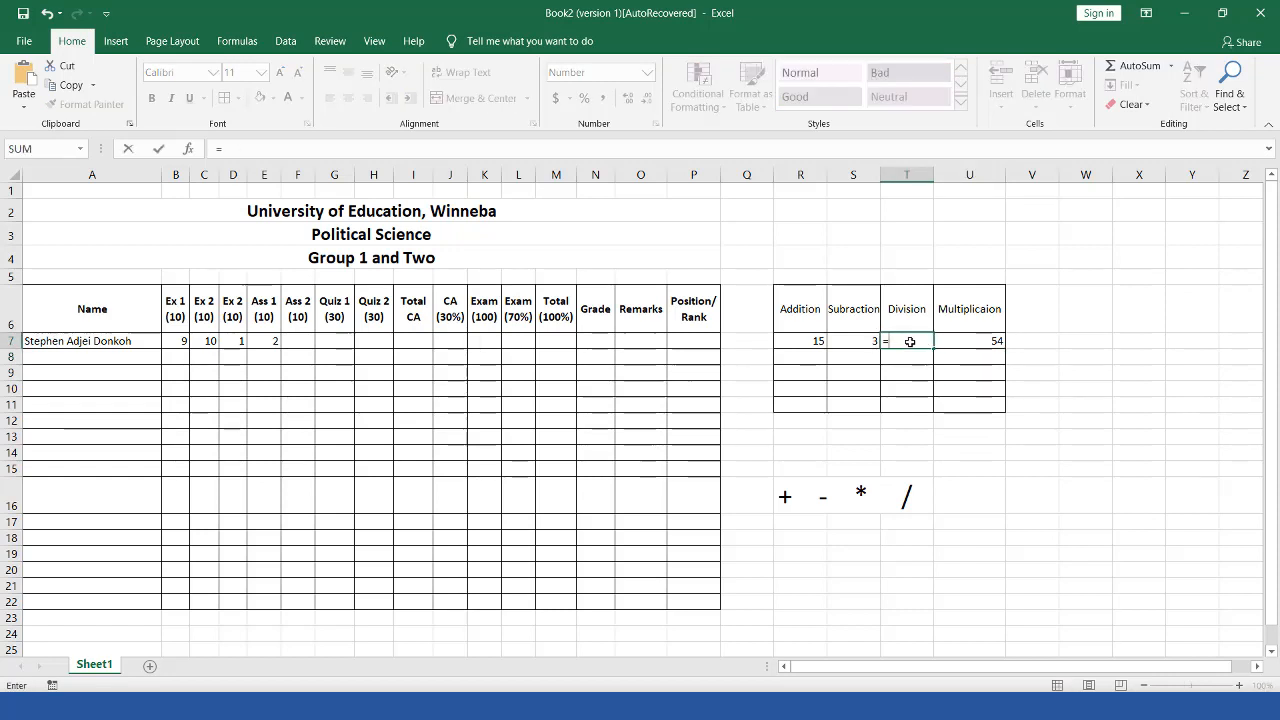
type("9/6")
key("Return")
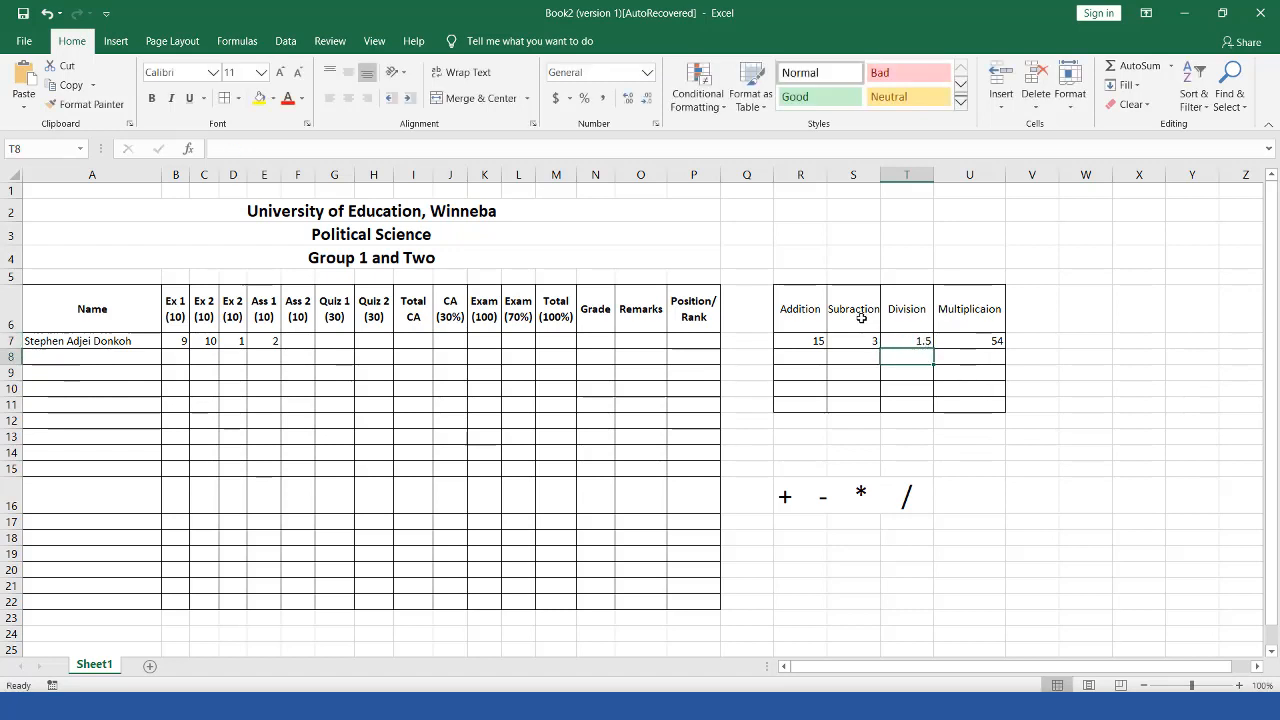
Step: Clear T7 and undo it to restore the 1.5 division result
left_click(916, 341)
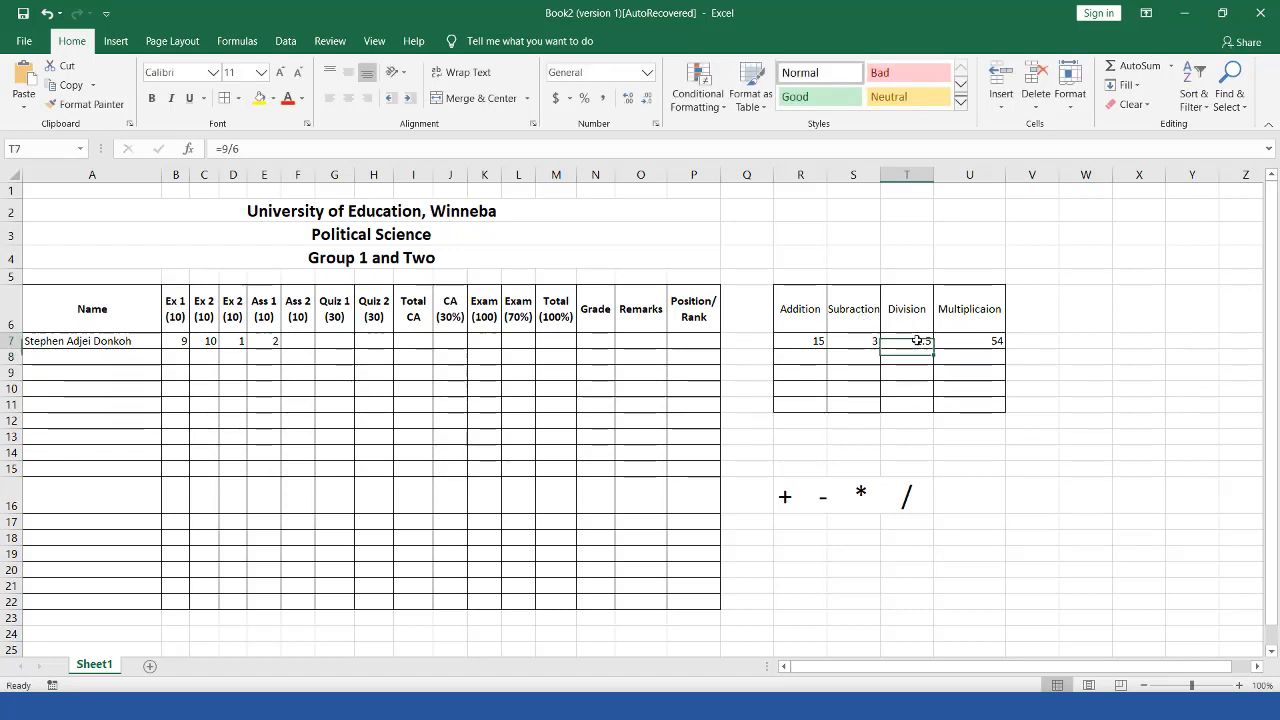
key("Delete")
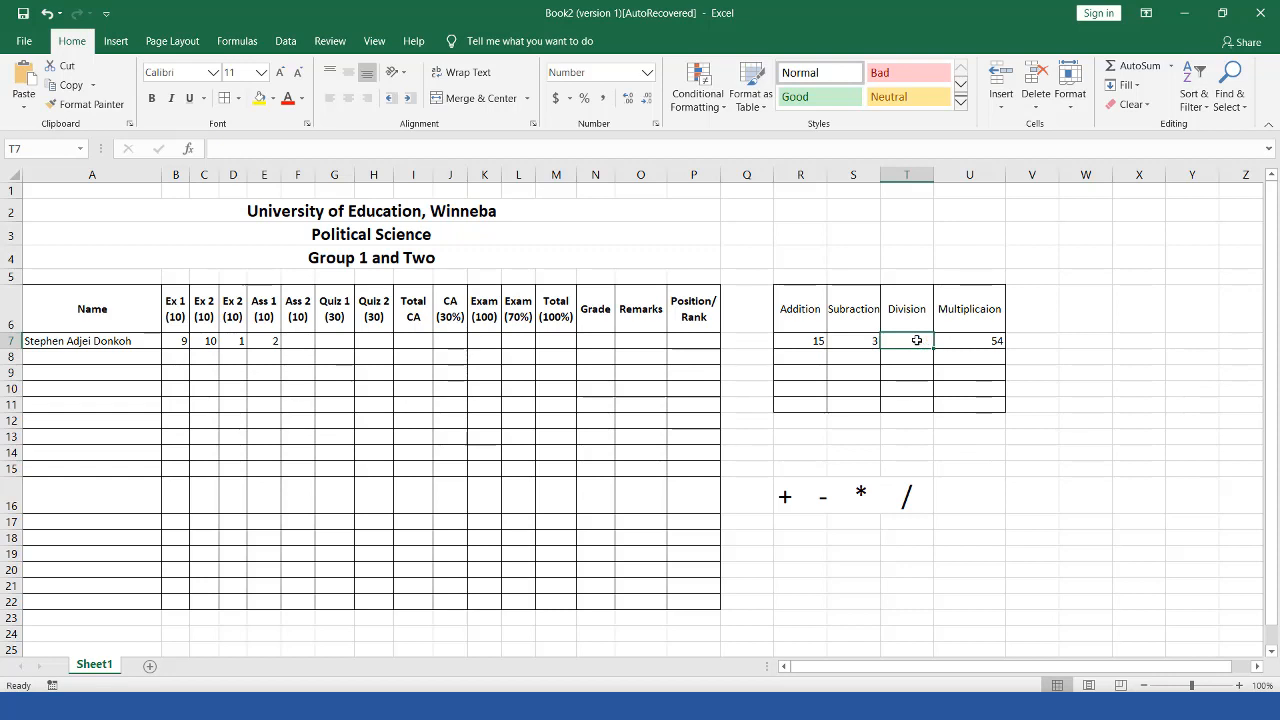
key("ctrl+z")
key("Return")
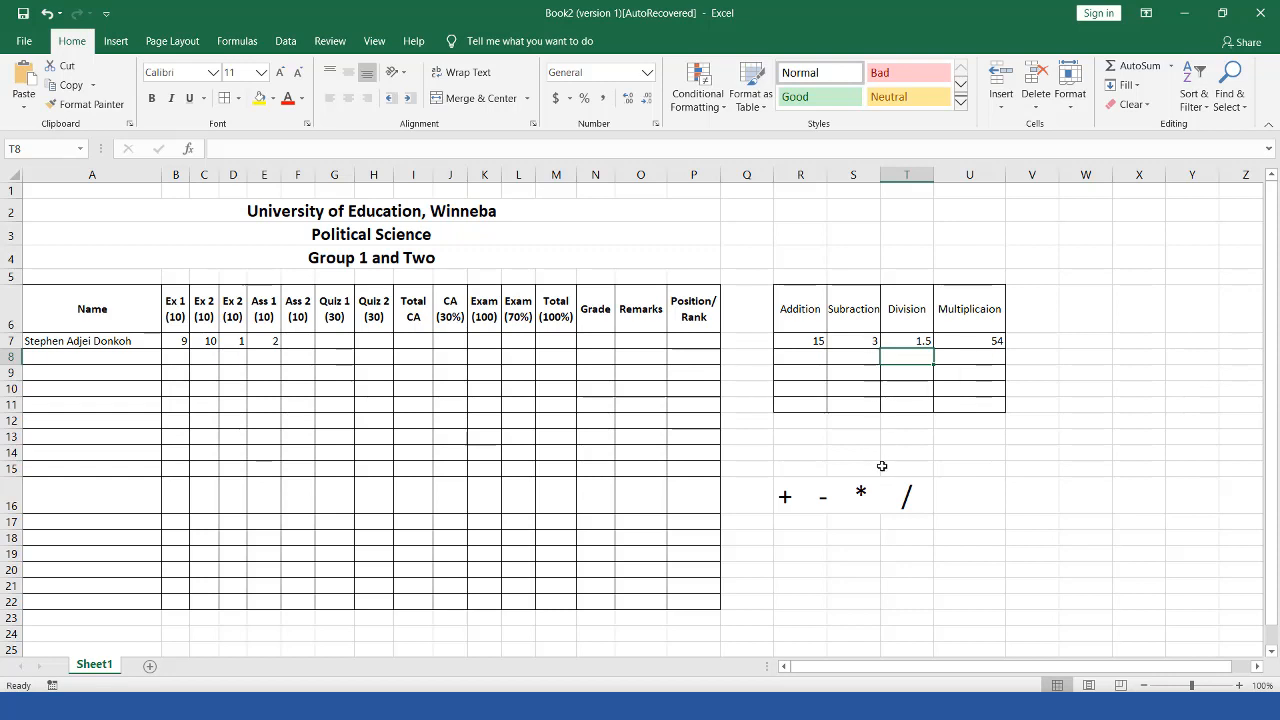
left_click(801, 358)
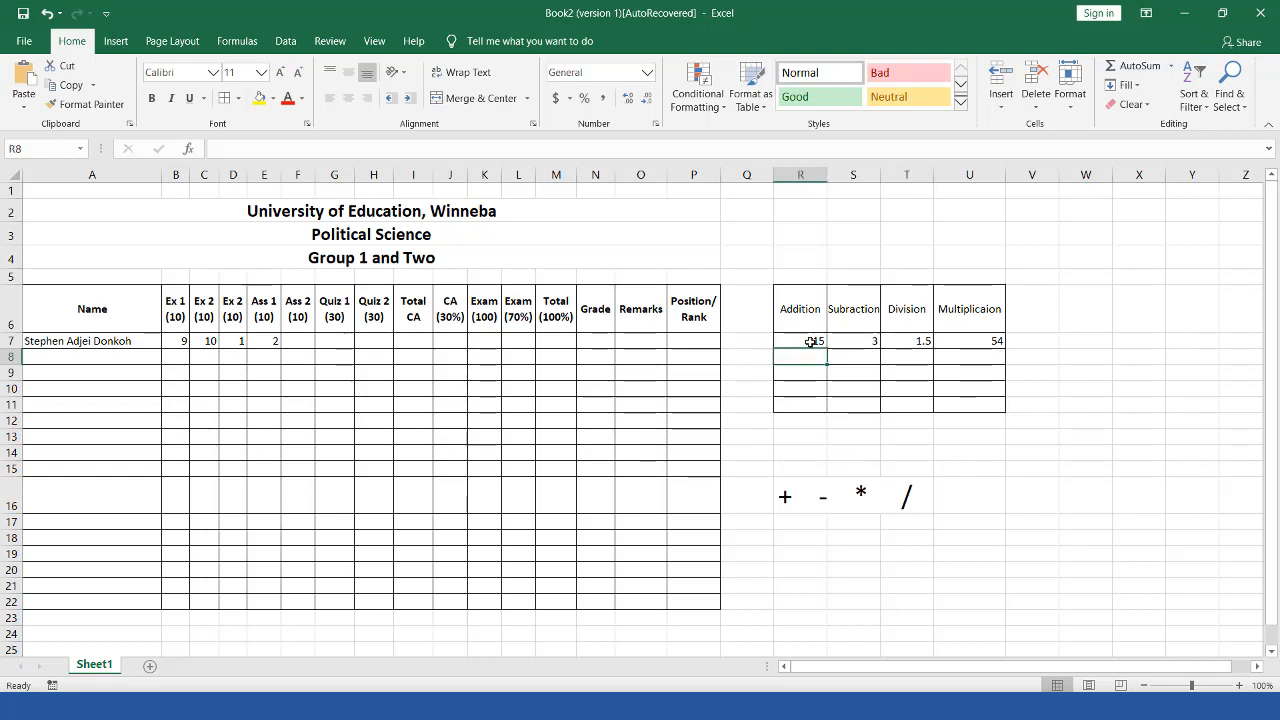
left_click(807, 342)
left_click_drag(835, 341, 985, 344)
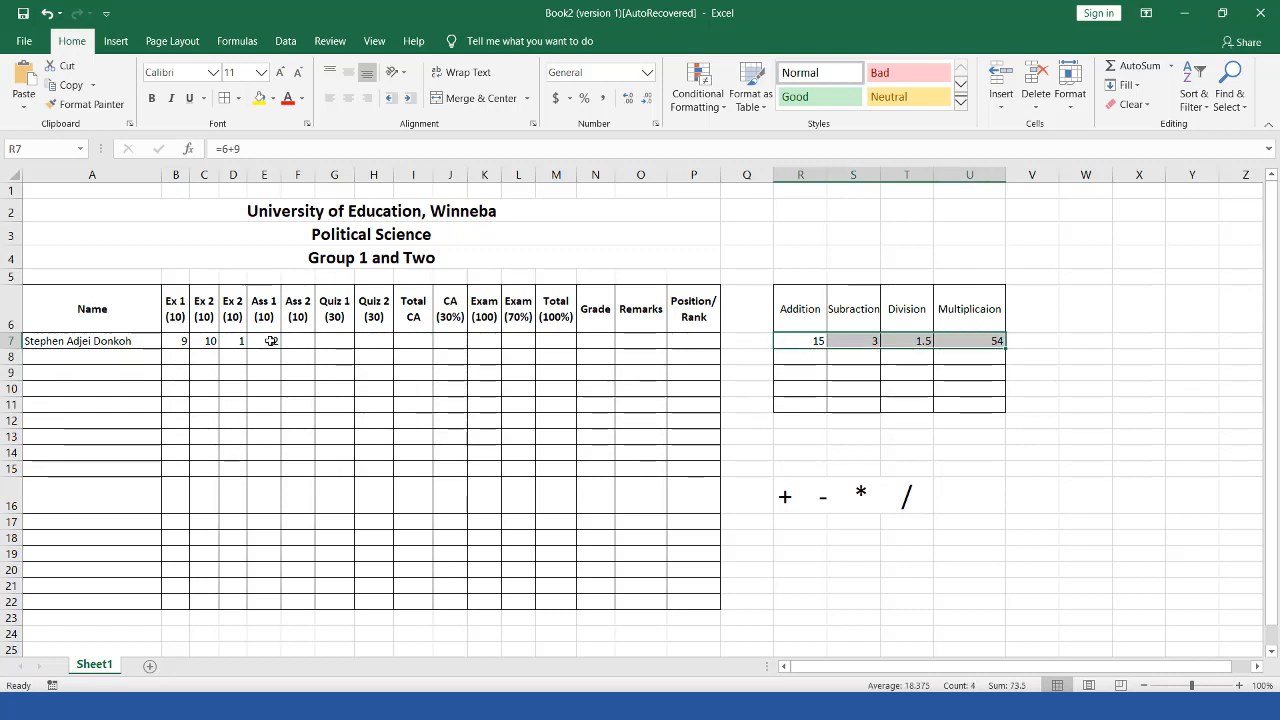
left_click_drag(258, 339, 334, 341)
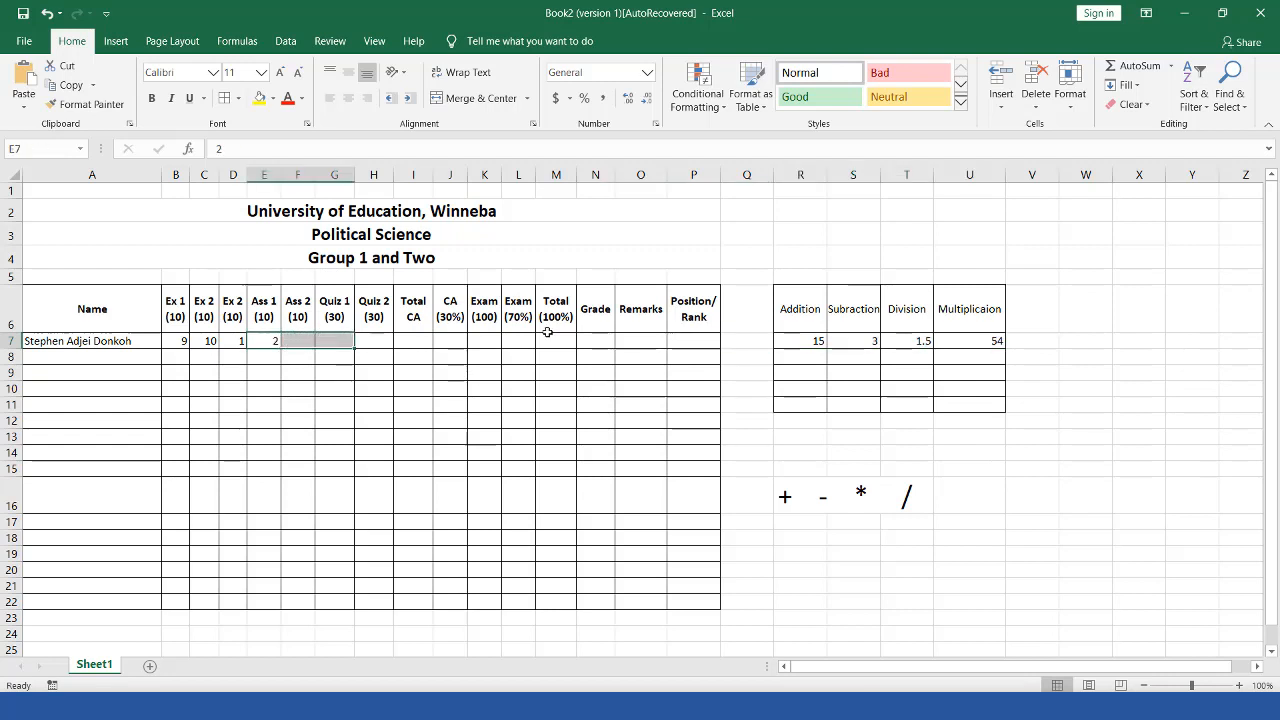
left_click(703, 342)
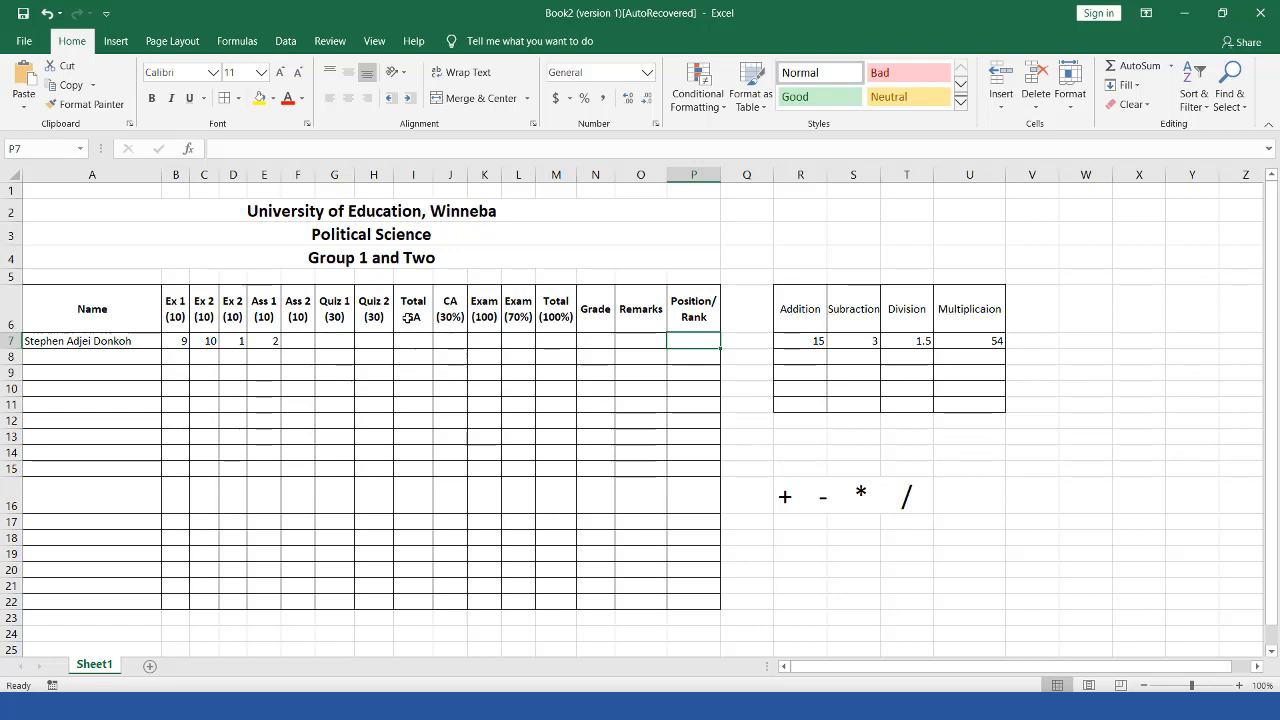
left_click_drag(410, 320, 430, 346)
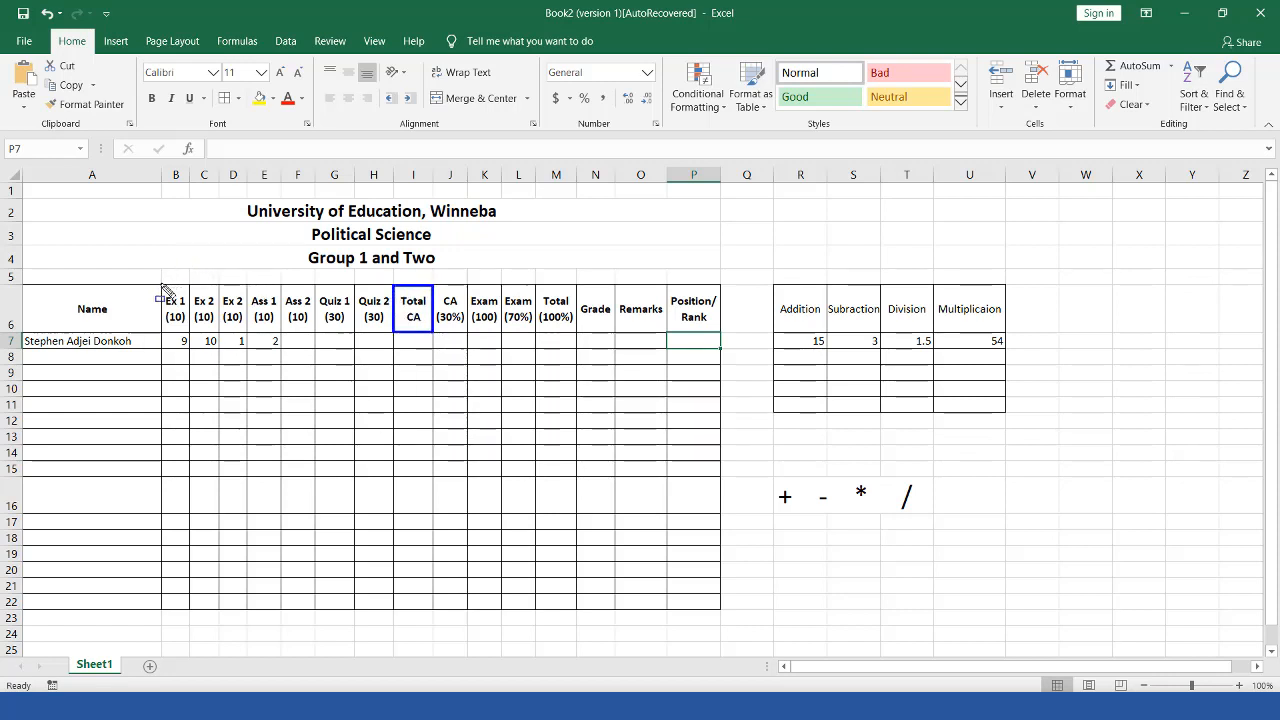
left_click_drag(165, 287, 180, 337)
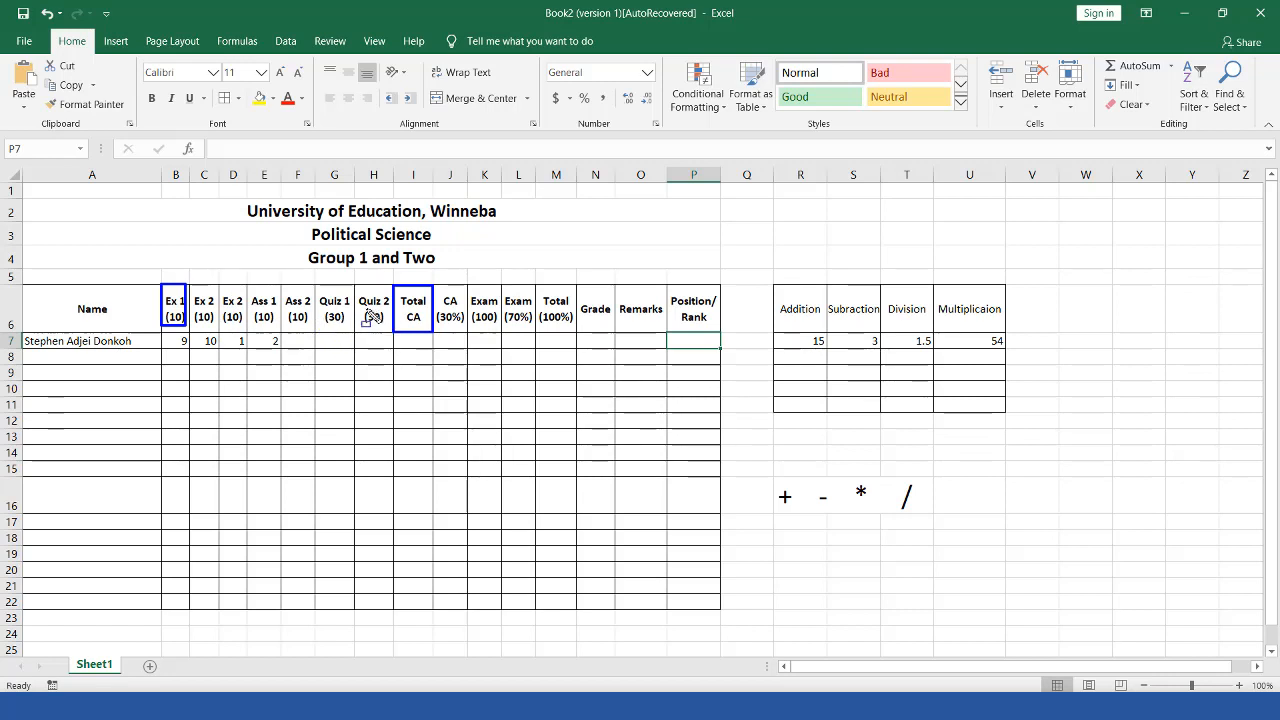
key("Escape")
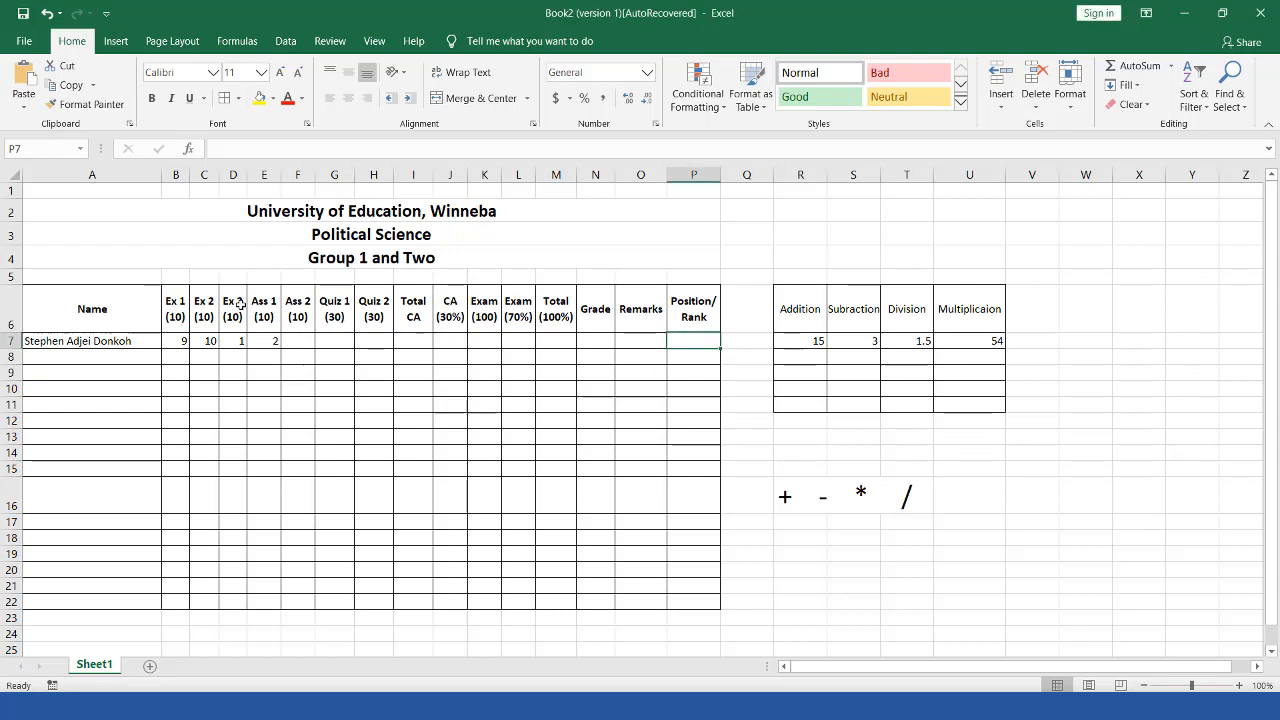
Step: Rename the D6 header from Ex 2 (10) to Ex 3 (10)
key("F2")
double_click(239, 300)
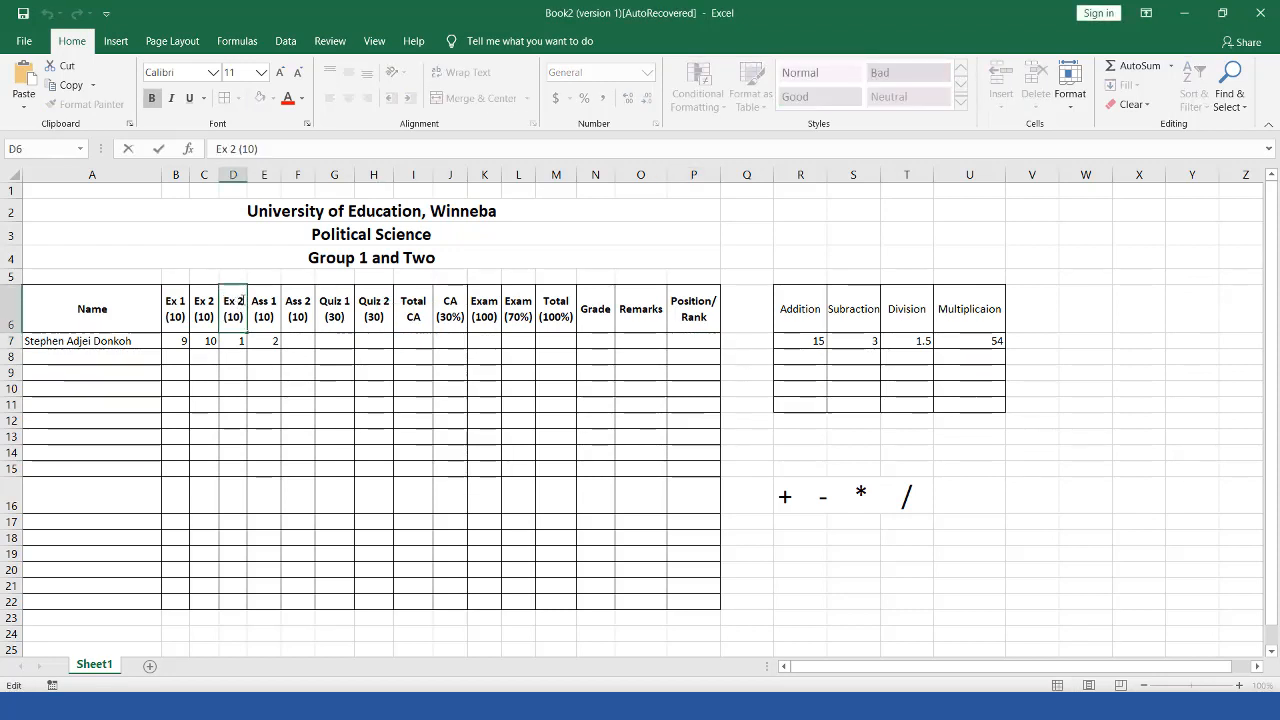
key("BackSpace")
type("3")
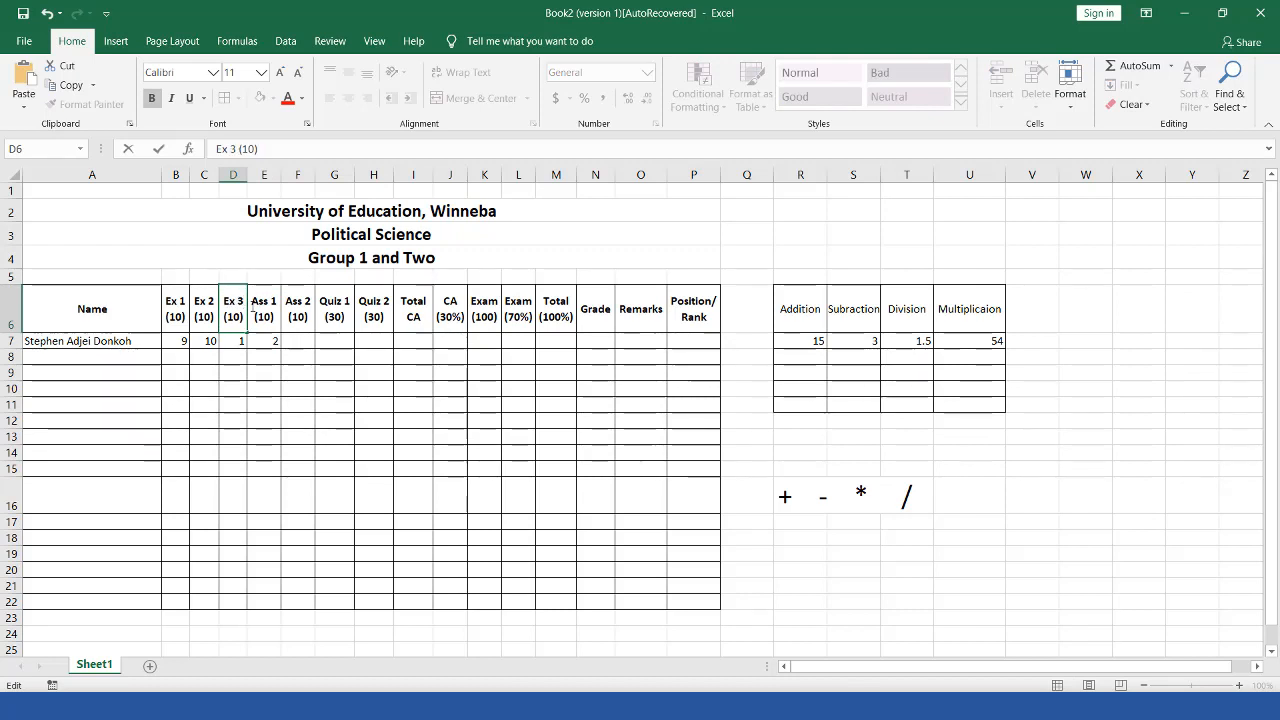
left_click(367, 375)
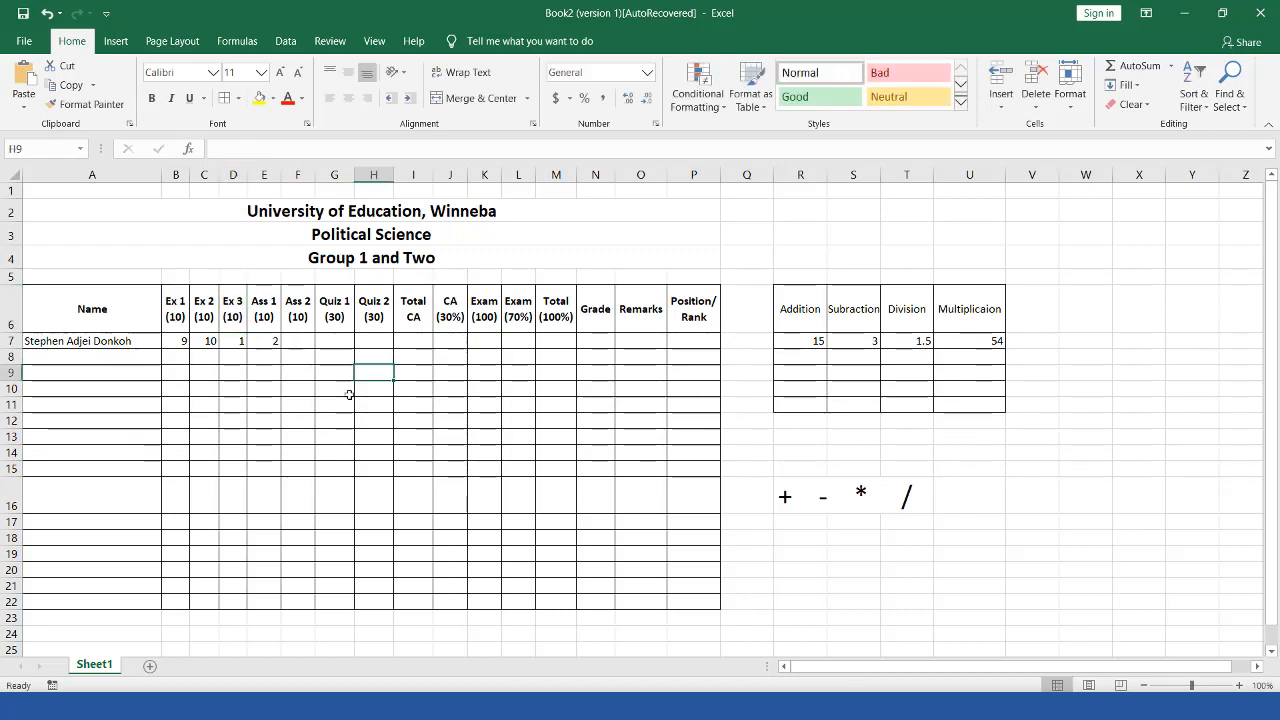
Step: Enter the row 7 scores 8, 7, 8, 20 and 28 for Ex 3 through Quiz 2
left_click(242, 342)
type("8")
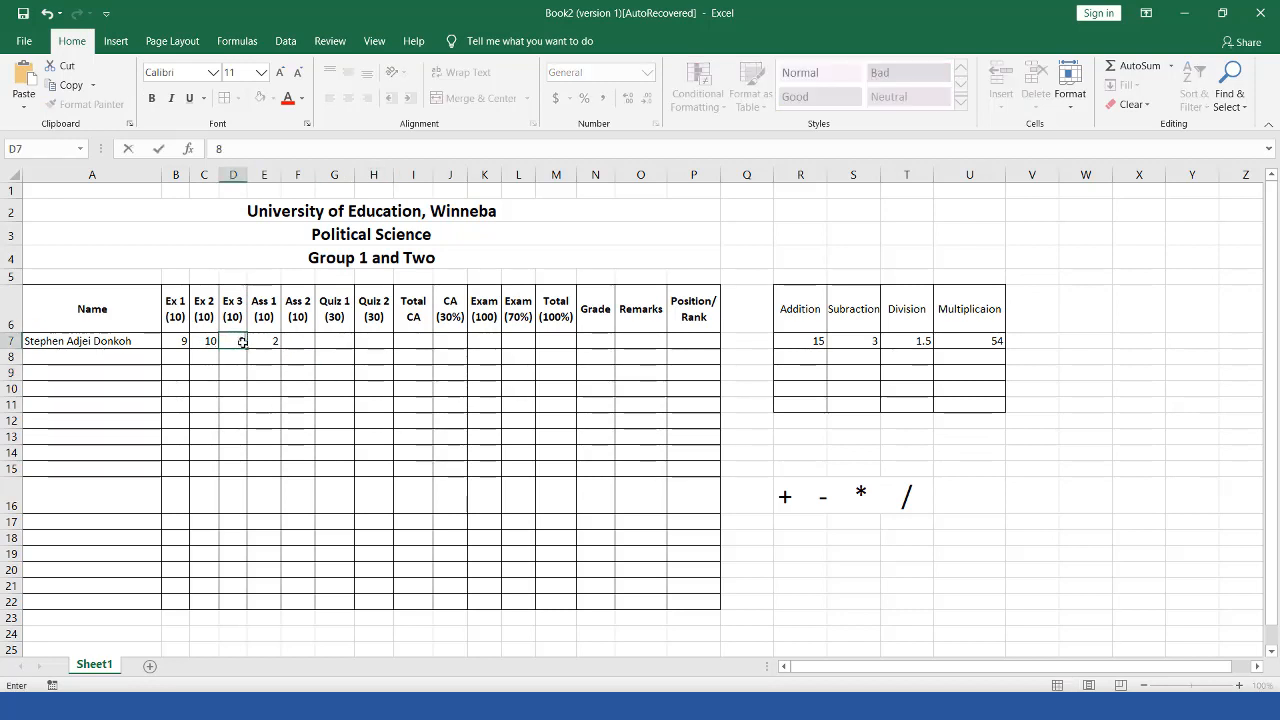
key("Right")
key("Right")
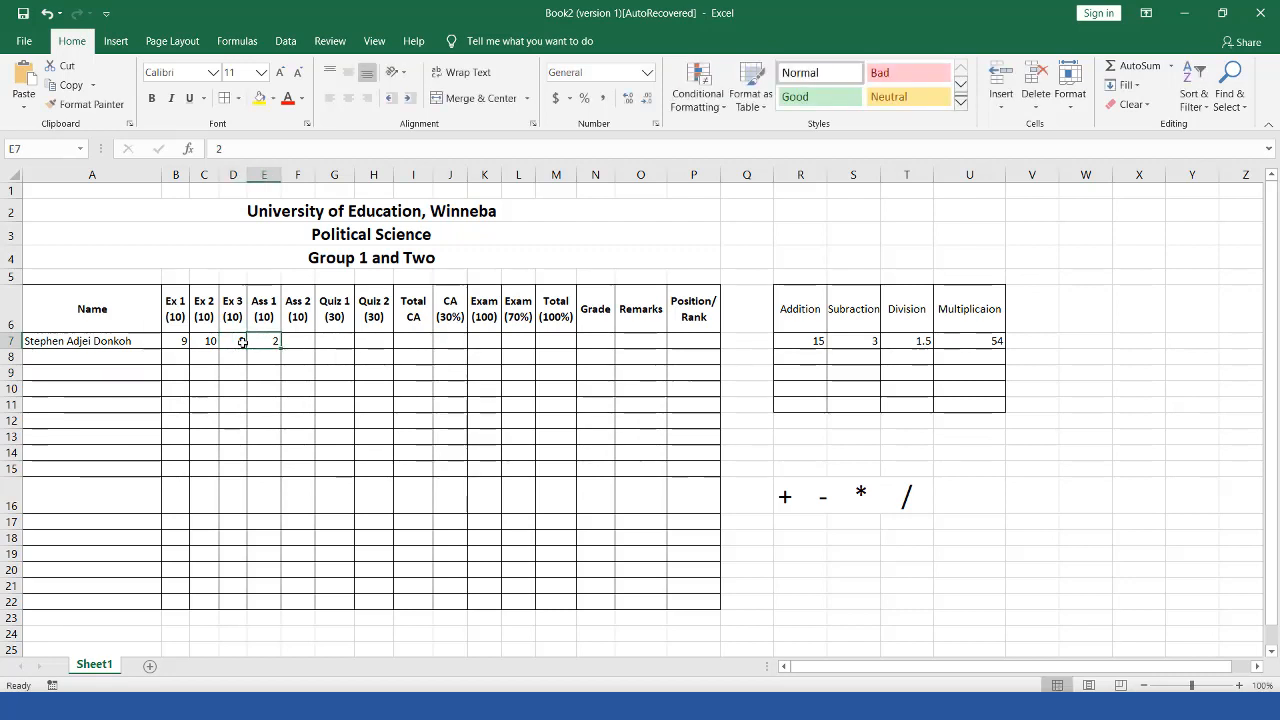
key("Left")
type("7")
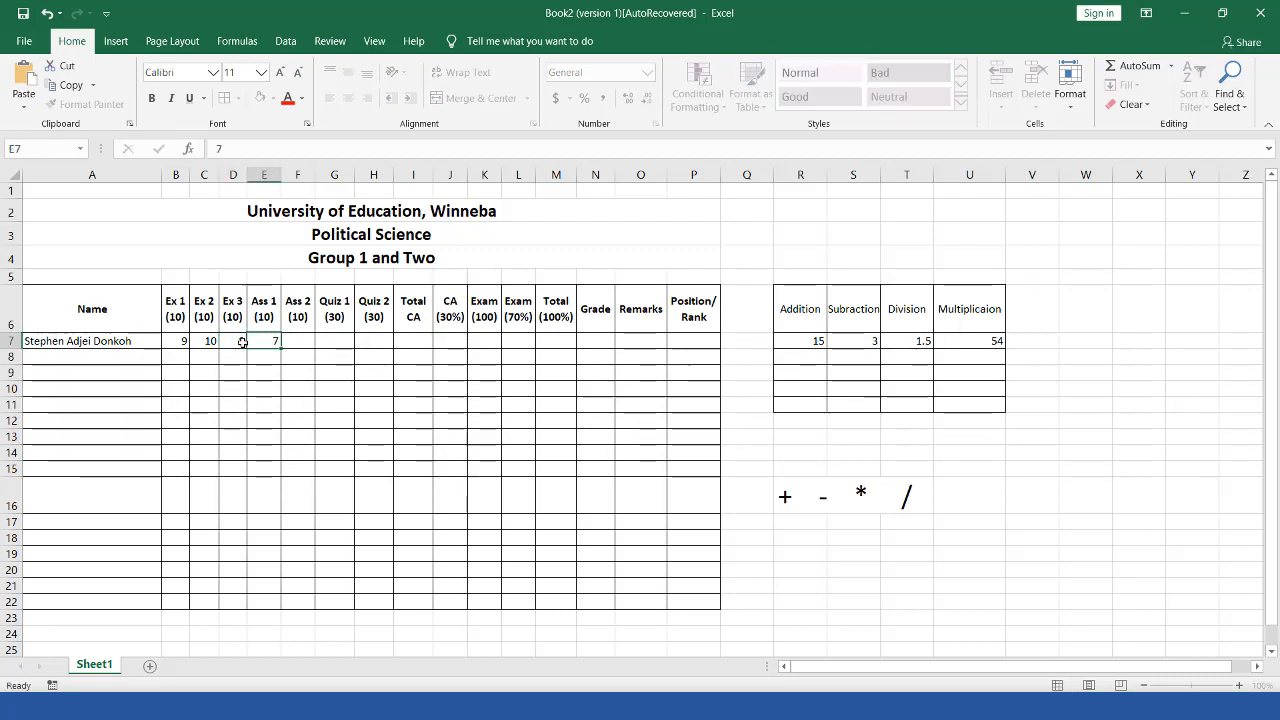
key("Right")
type("8")
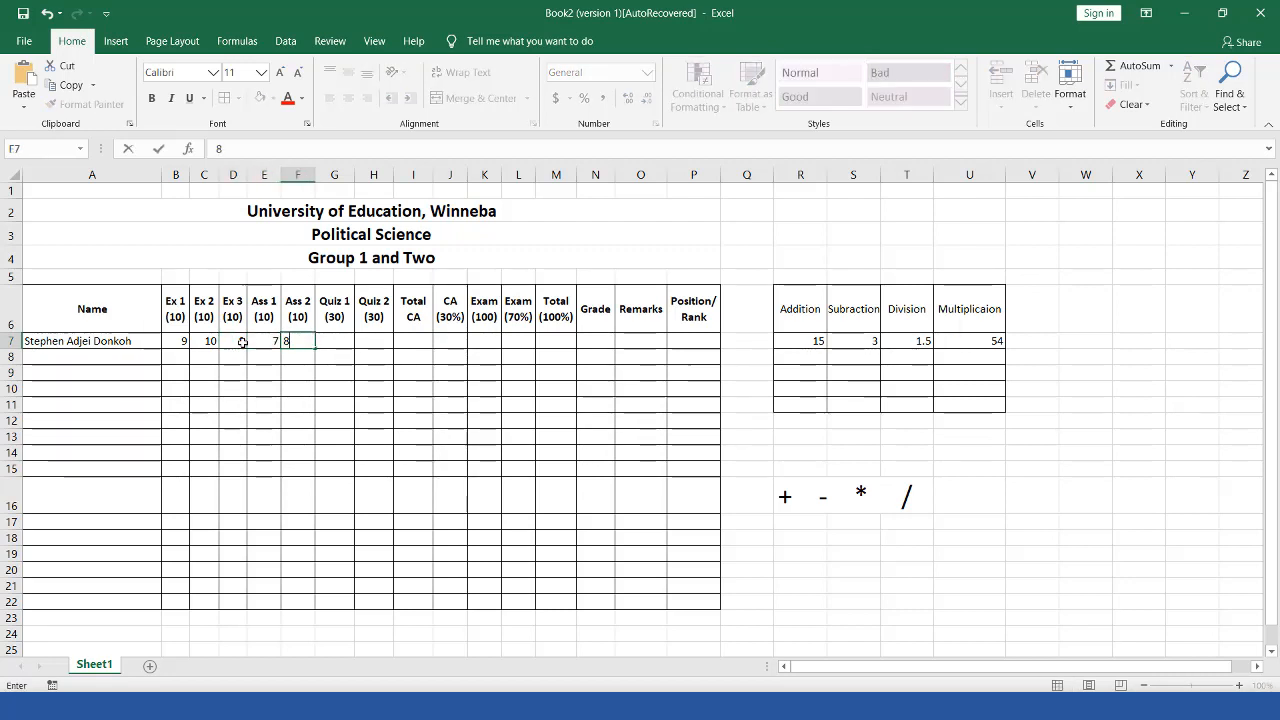
key("Right")
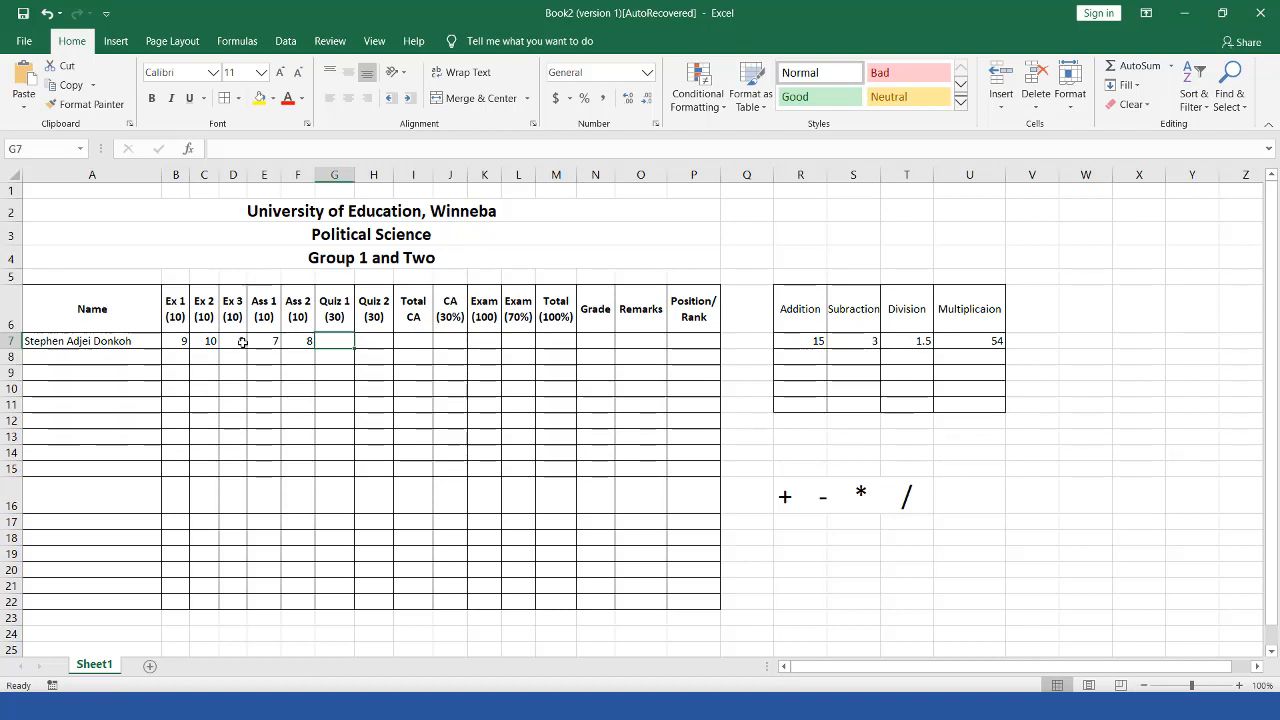
type("20")
key("Right")
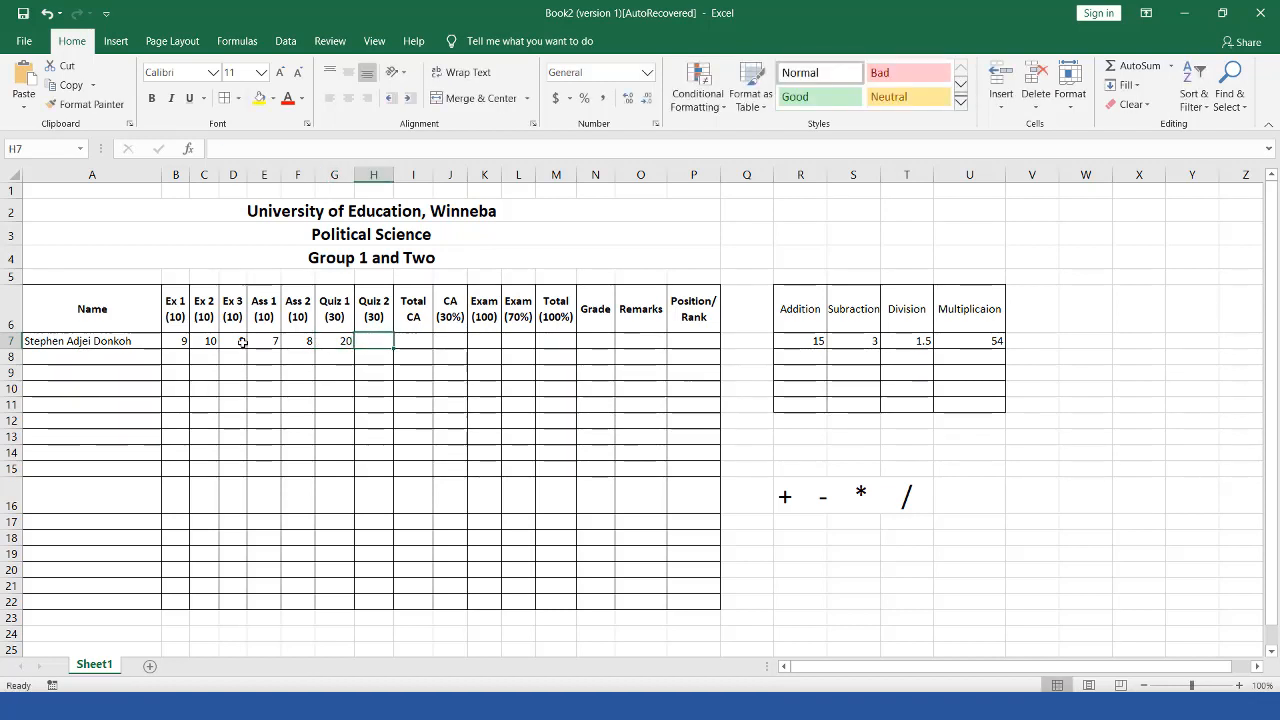
type("28")
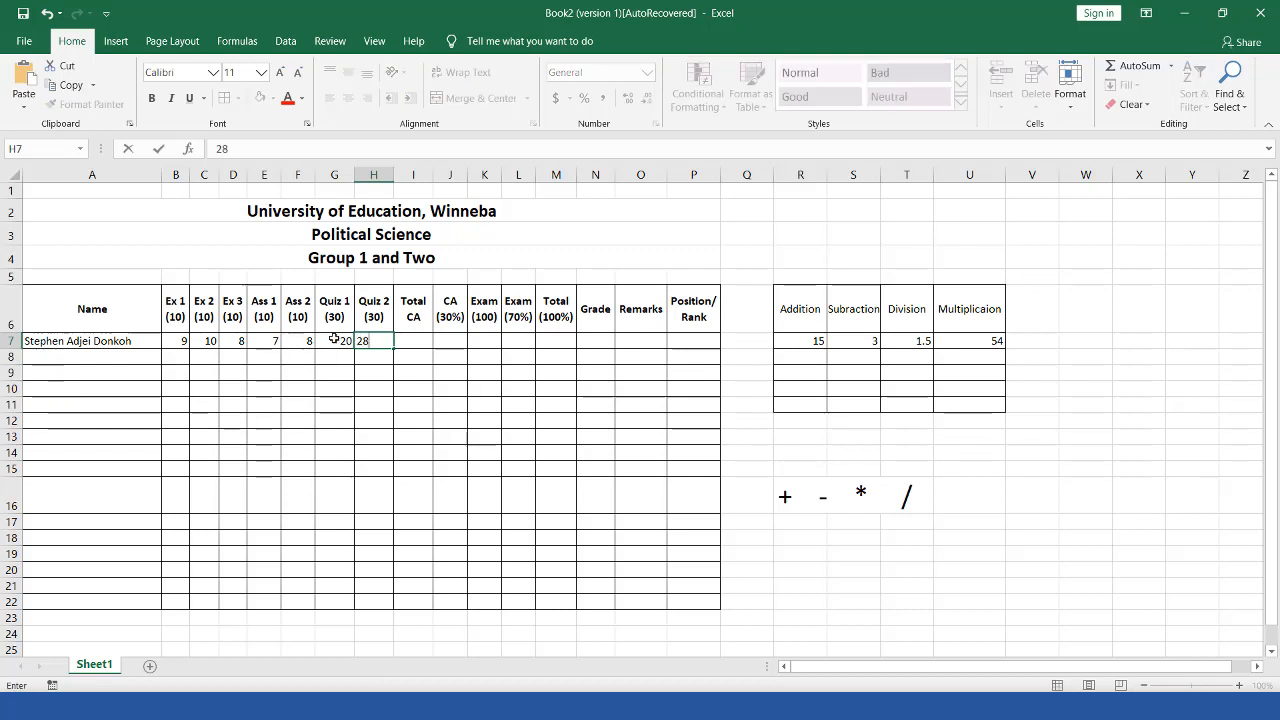
left_click(402, 341)
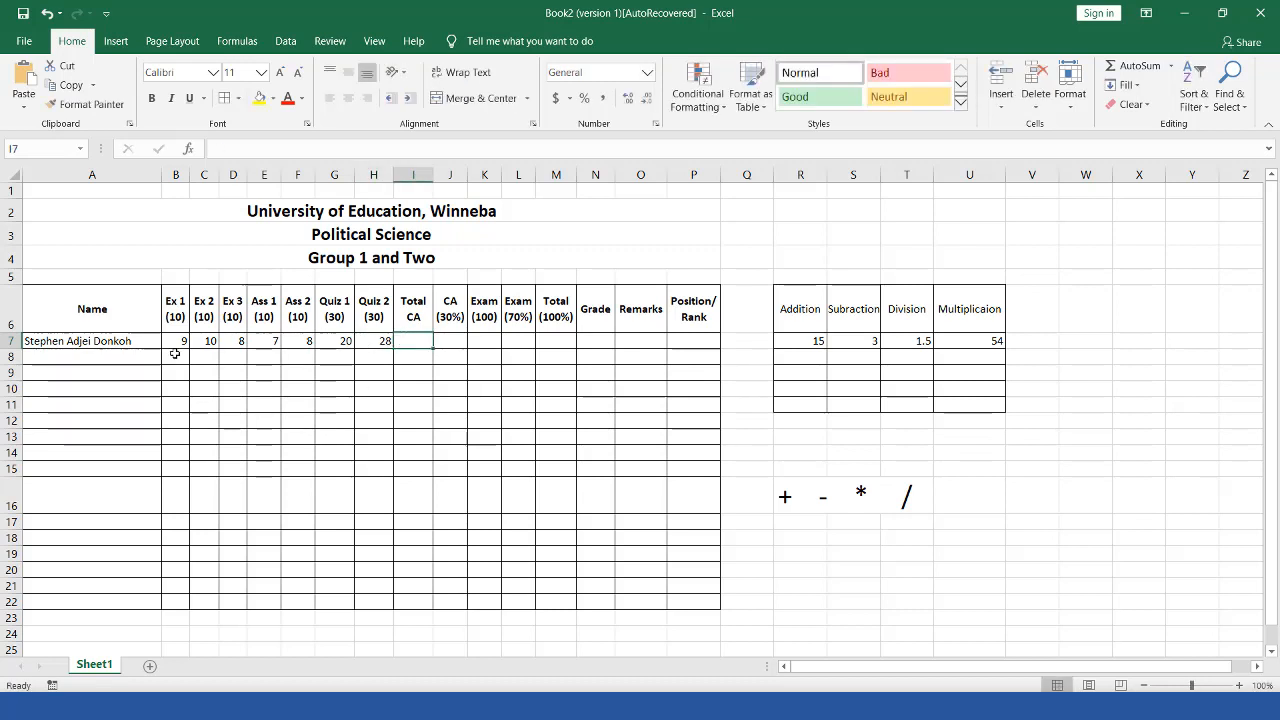
left_click_drag(183, 344, 378, 341)
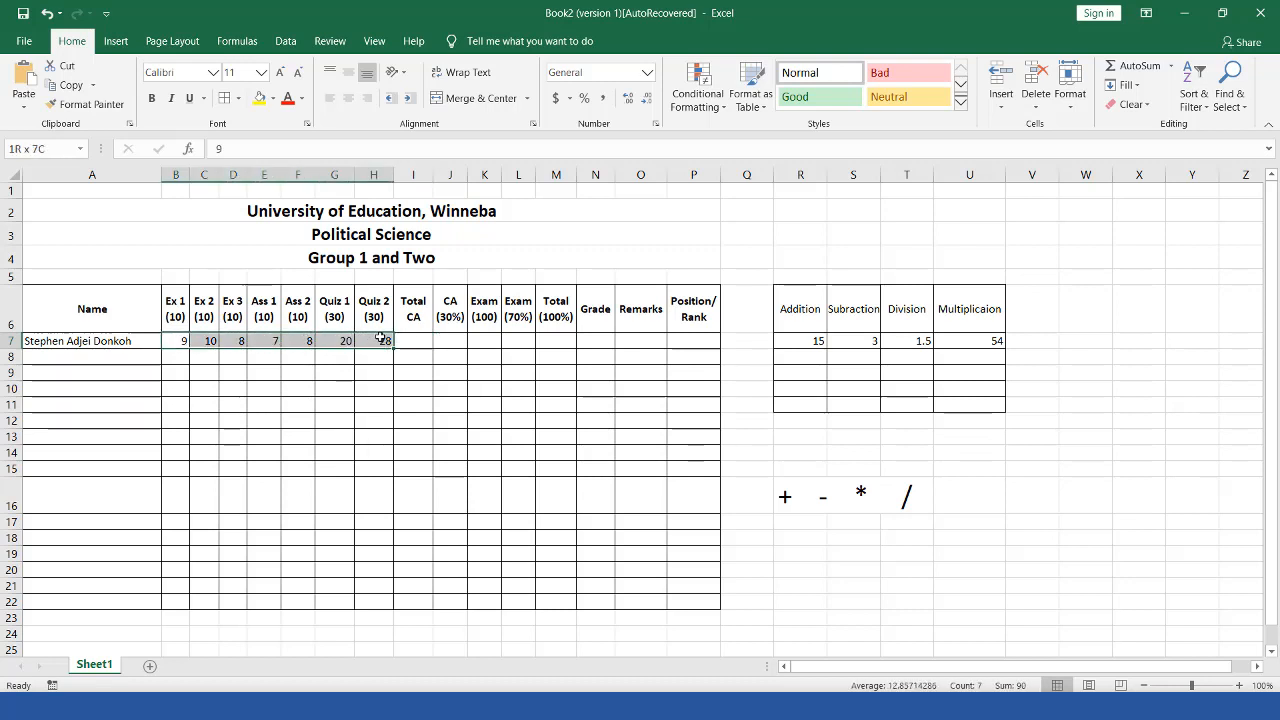
left_click(177, 341)
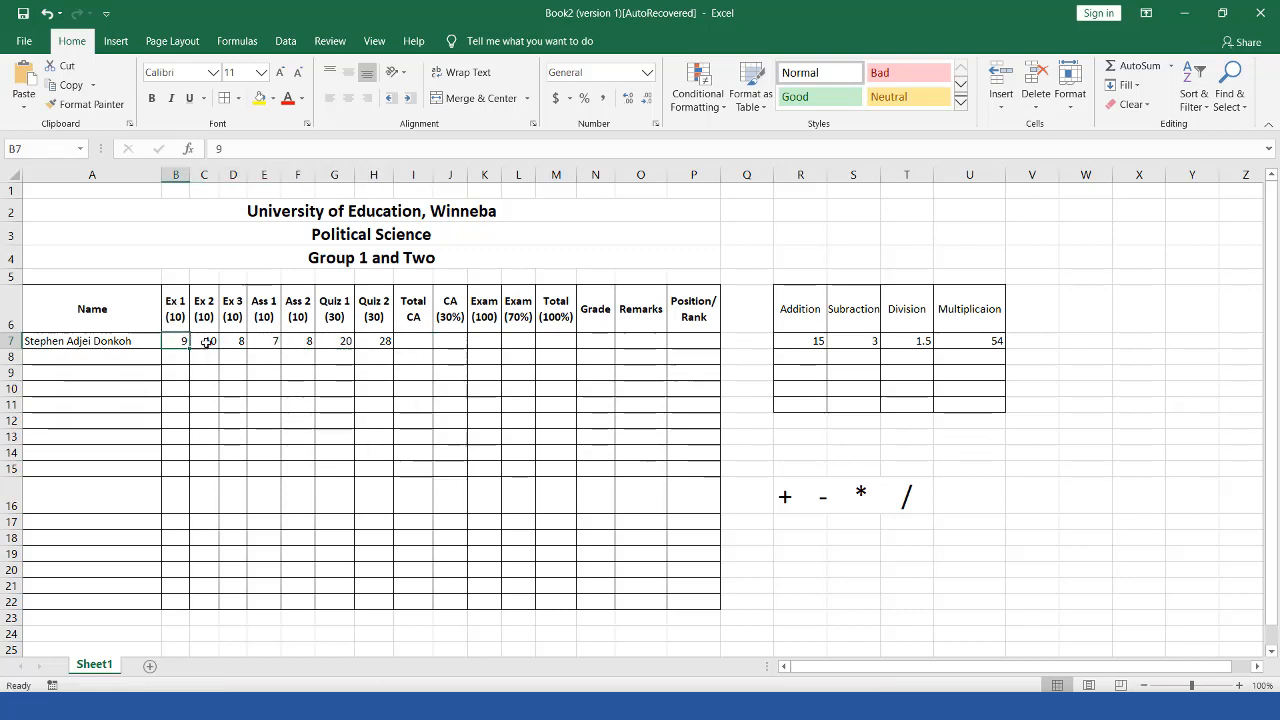
left_click(207, 342)
left_click(236, 341)
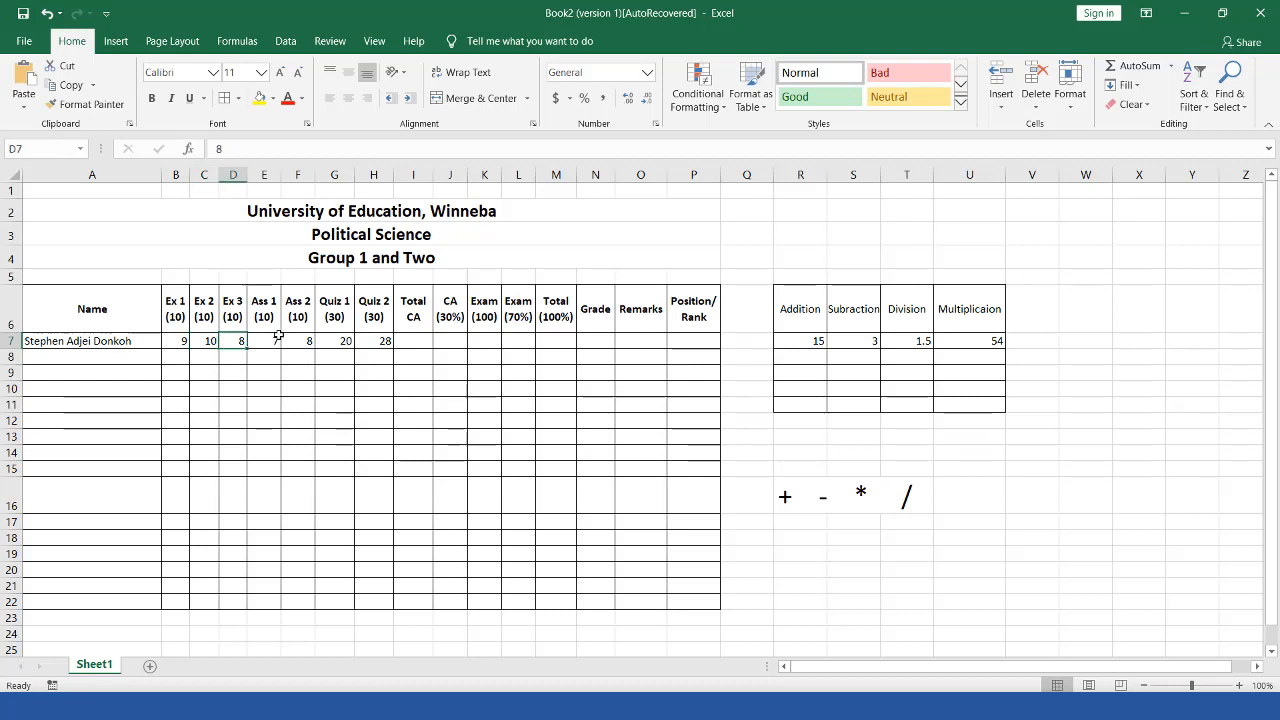
left_click(270, 341)
left_click(300, 340)
left_click(337, 340)
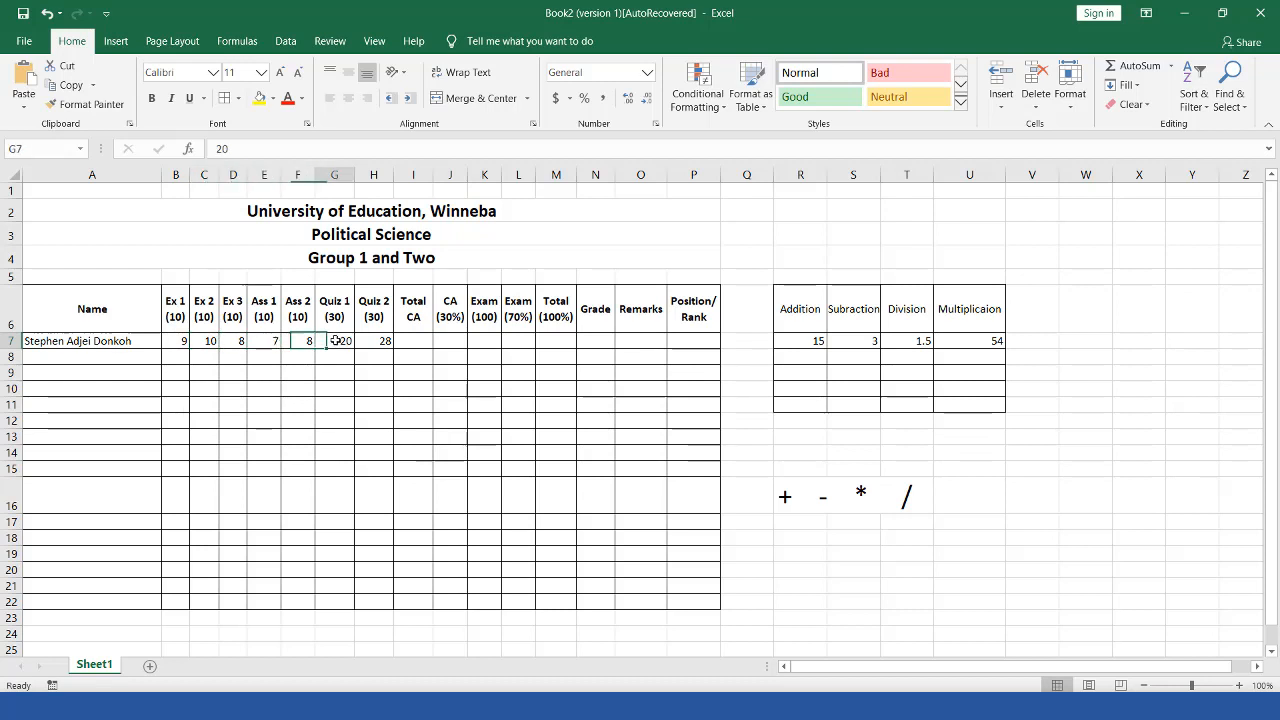
left_click(398, 328)
left_click(385, 340)
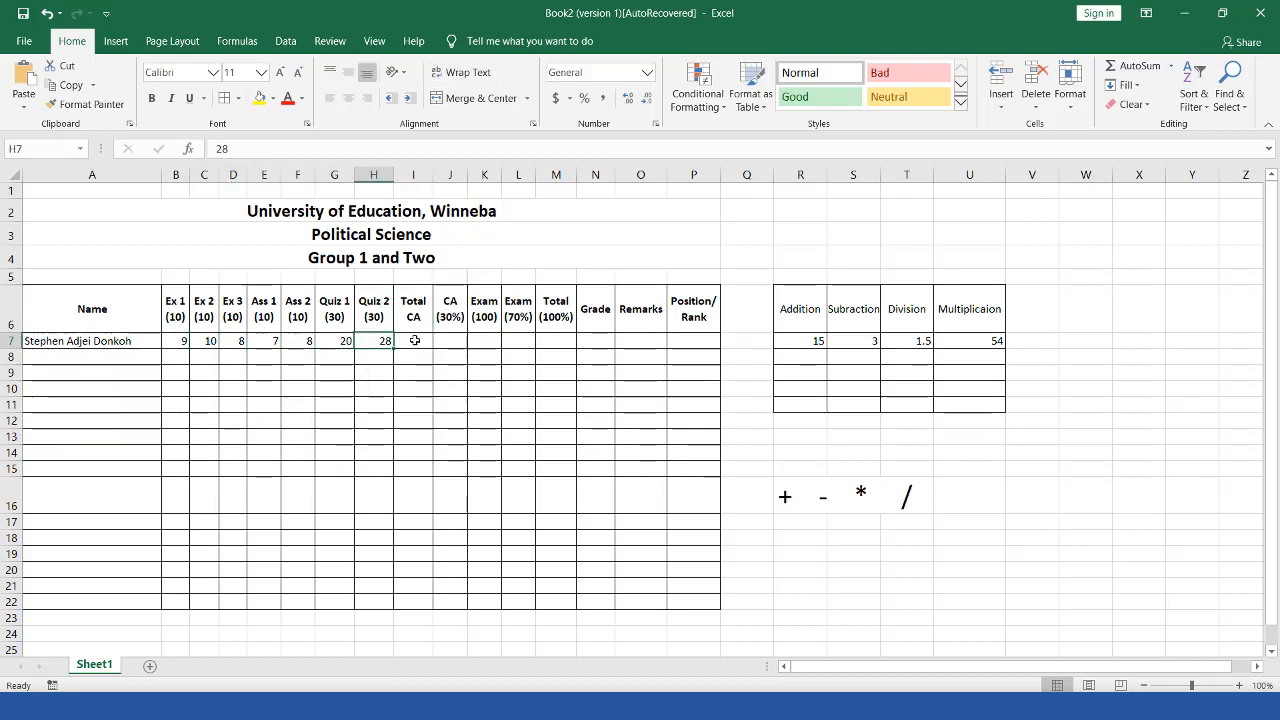
left_click(414, 341)
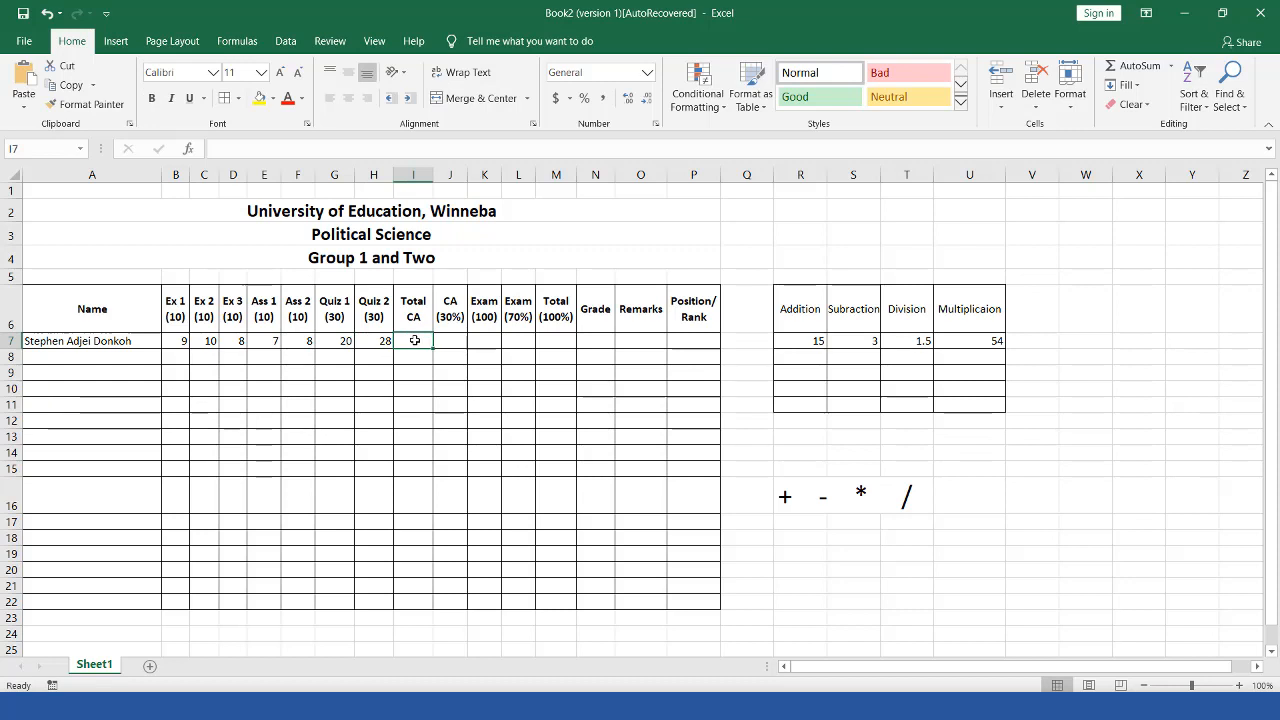
key("ctrl+alt+d")
left_click_drag(390, 330, 438, 354)
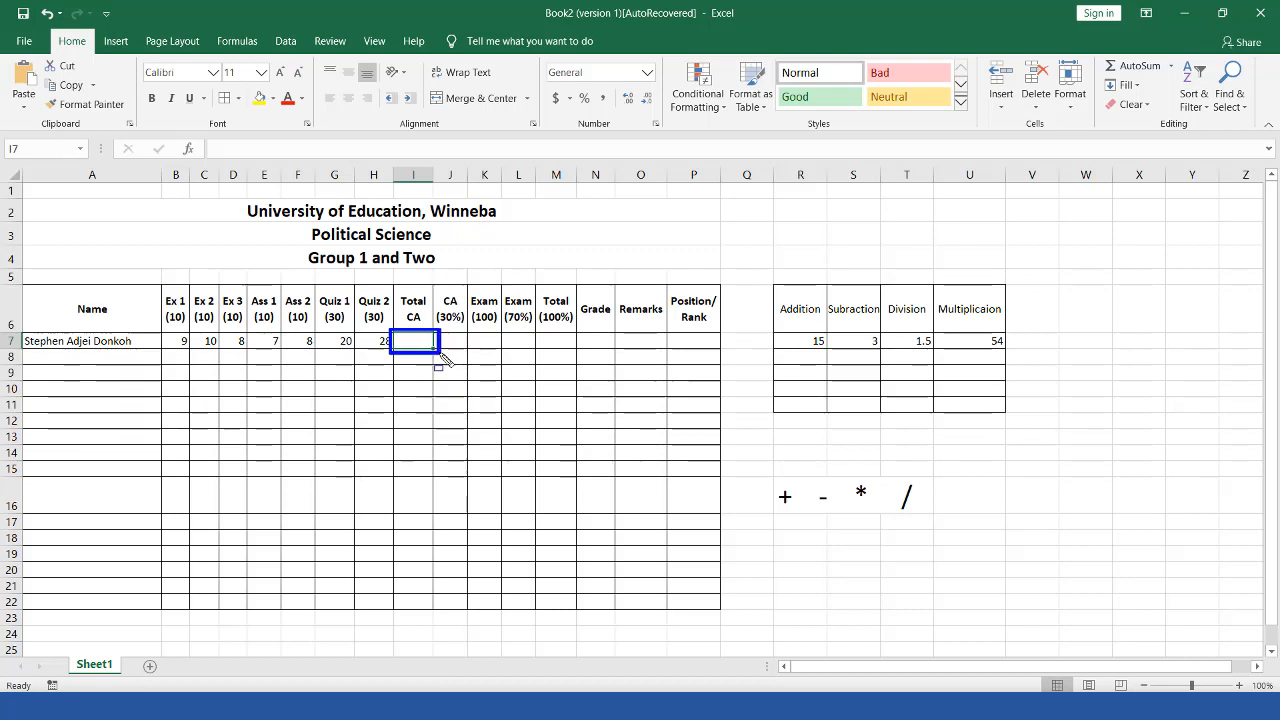
key("Escape")
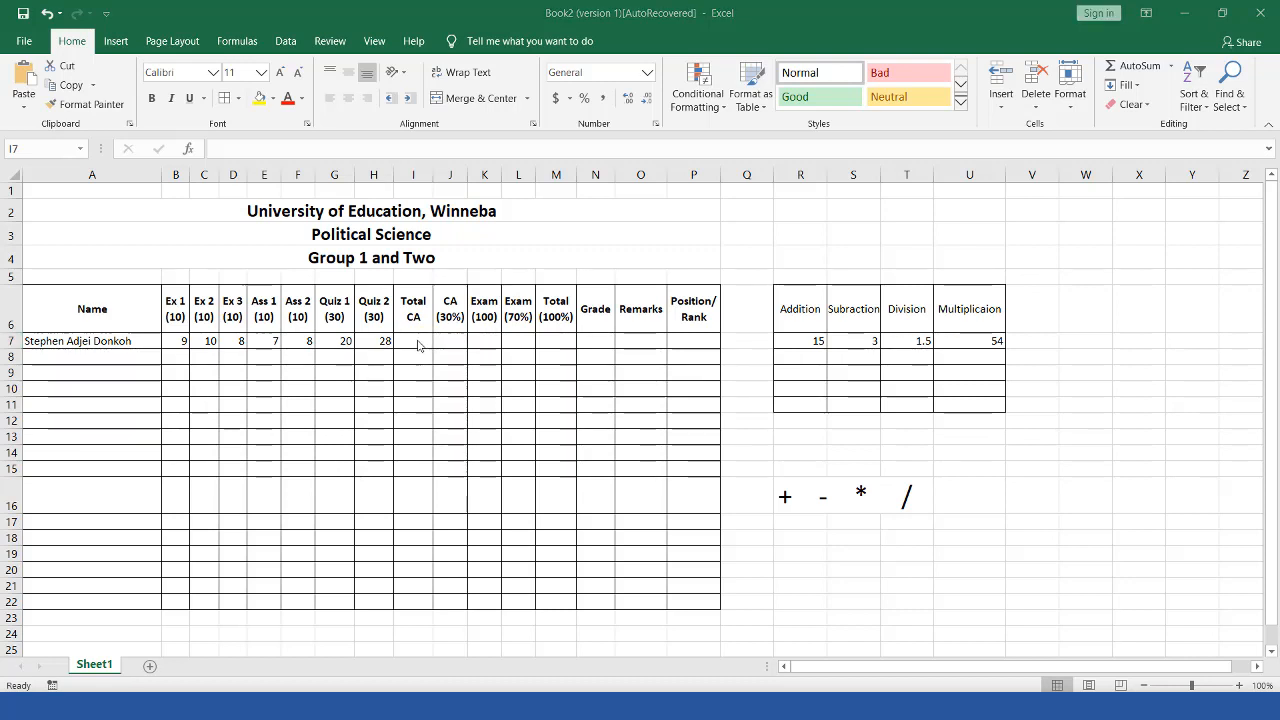
left_click(418, 341)
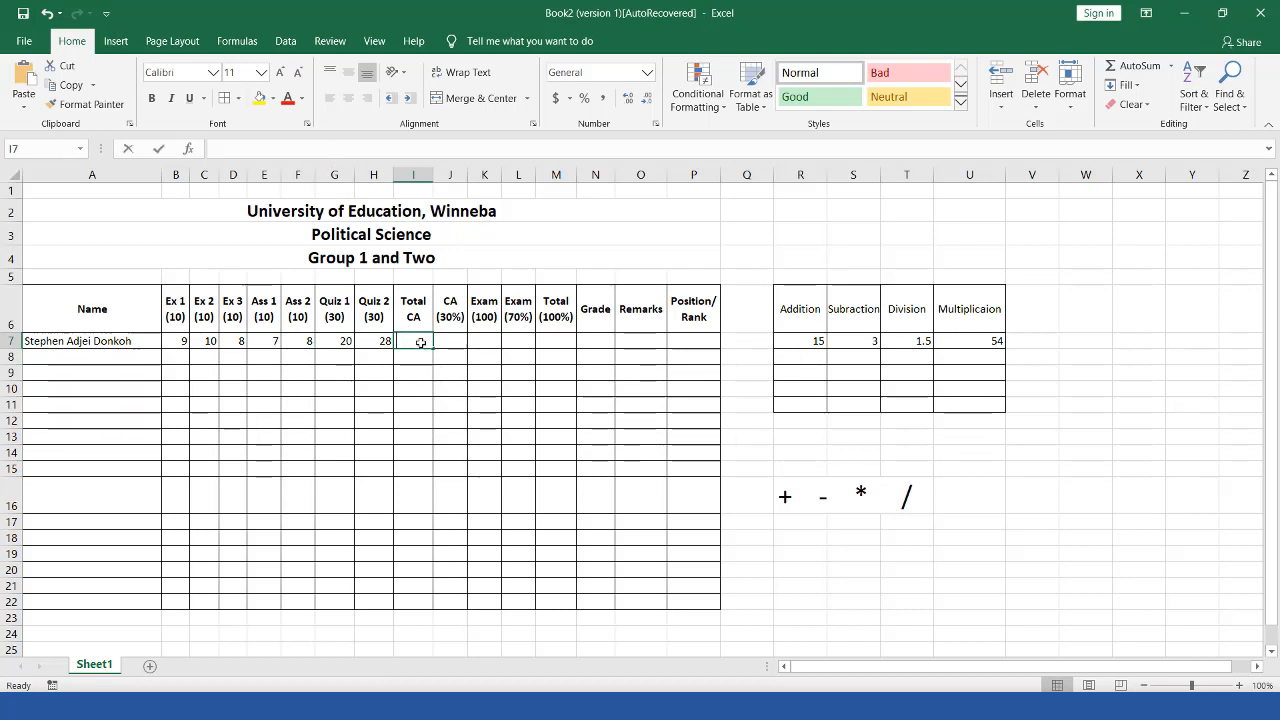
type("=")
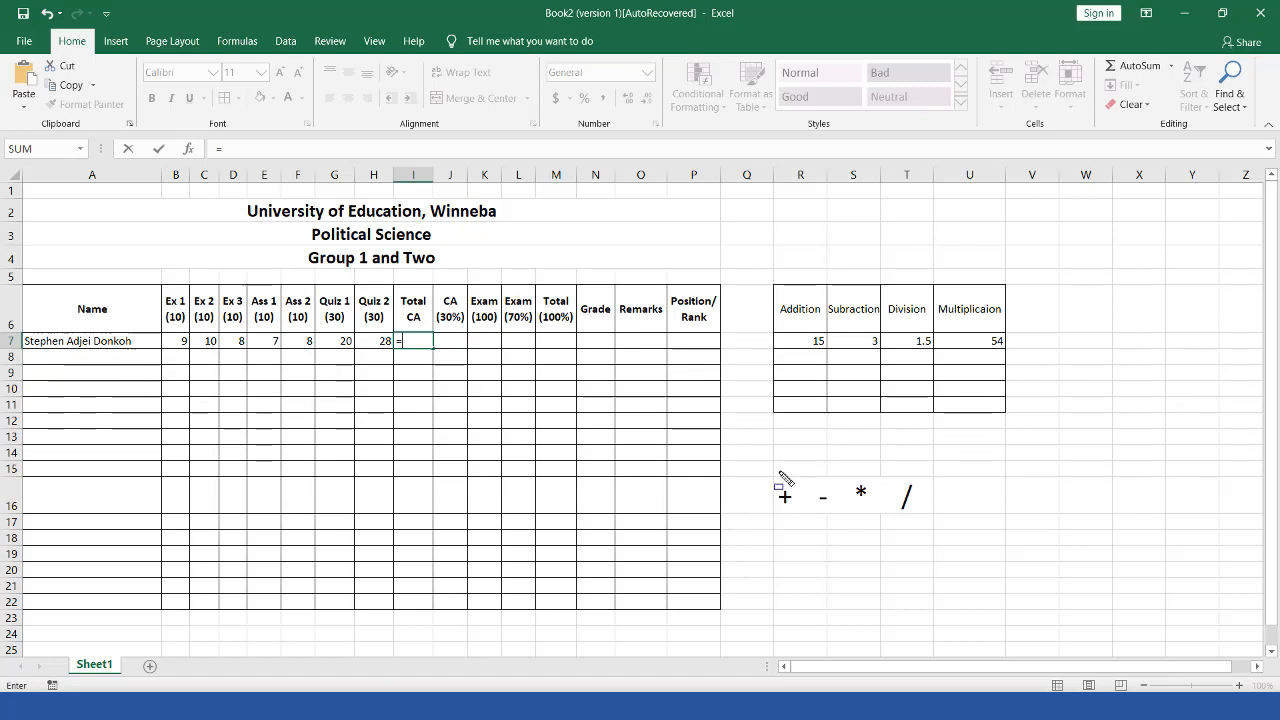
left_click_drag(768, 473, 807, 521)
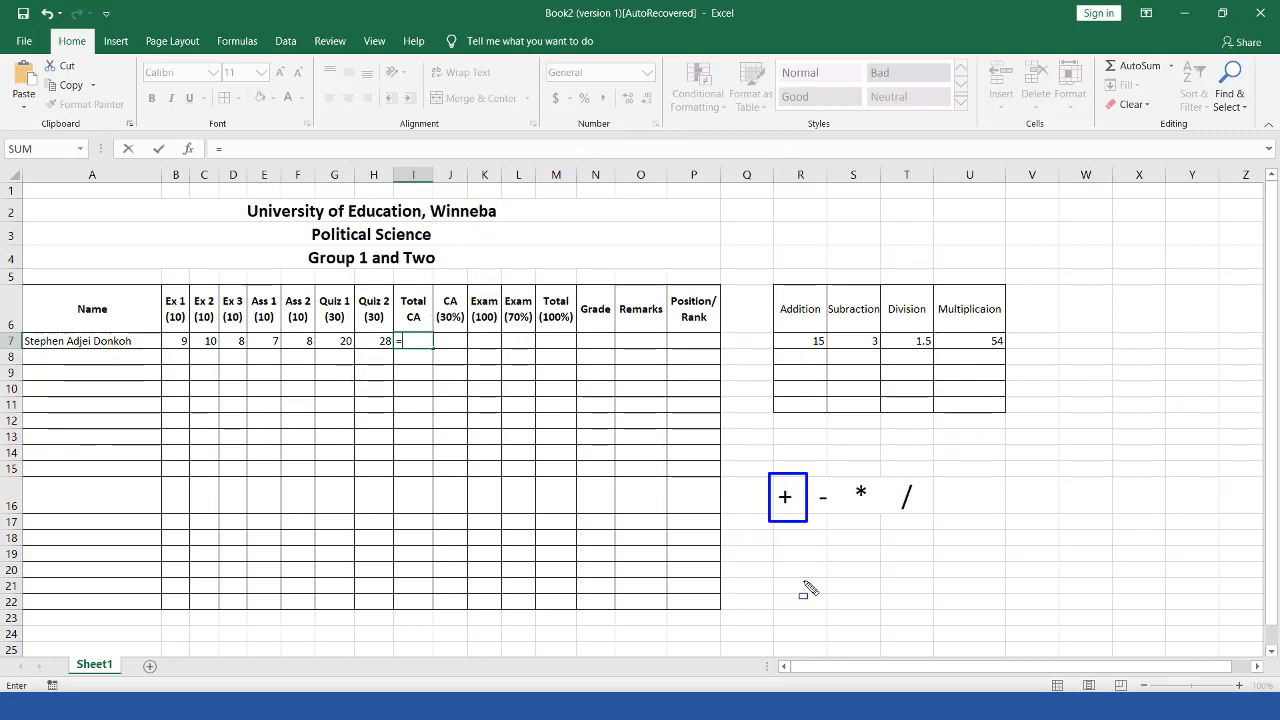
key("Escape")
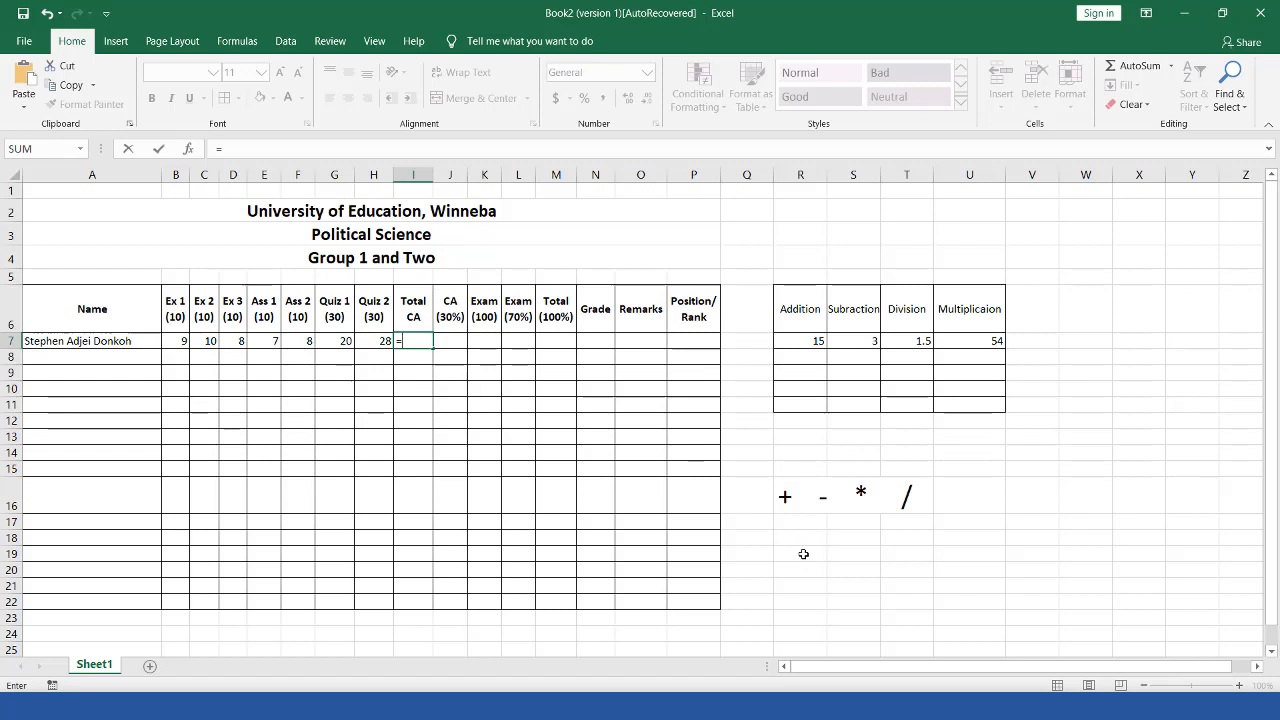
left_click(803, 554)
key("Escape")
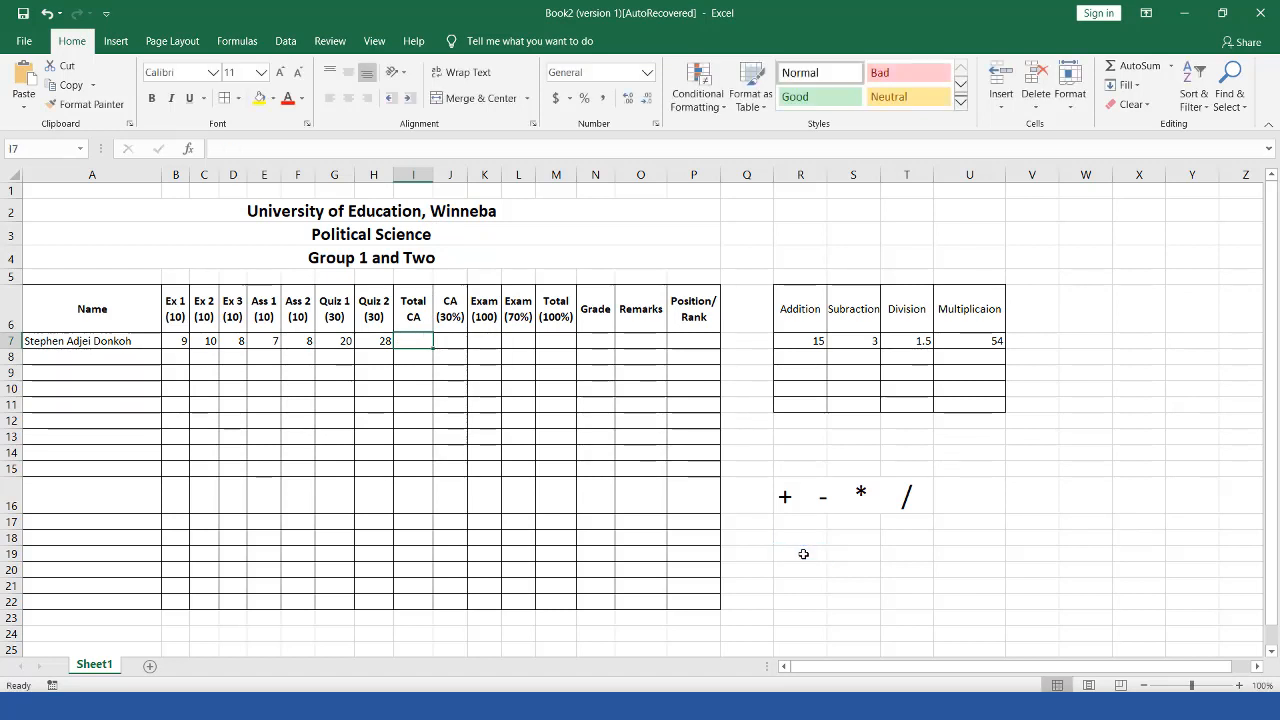
Step: Type the label SUM into cell R19 and return to Total CA cell I7
left_click(803, 553)
double_click(803, 552)
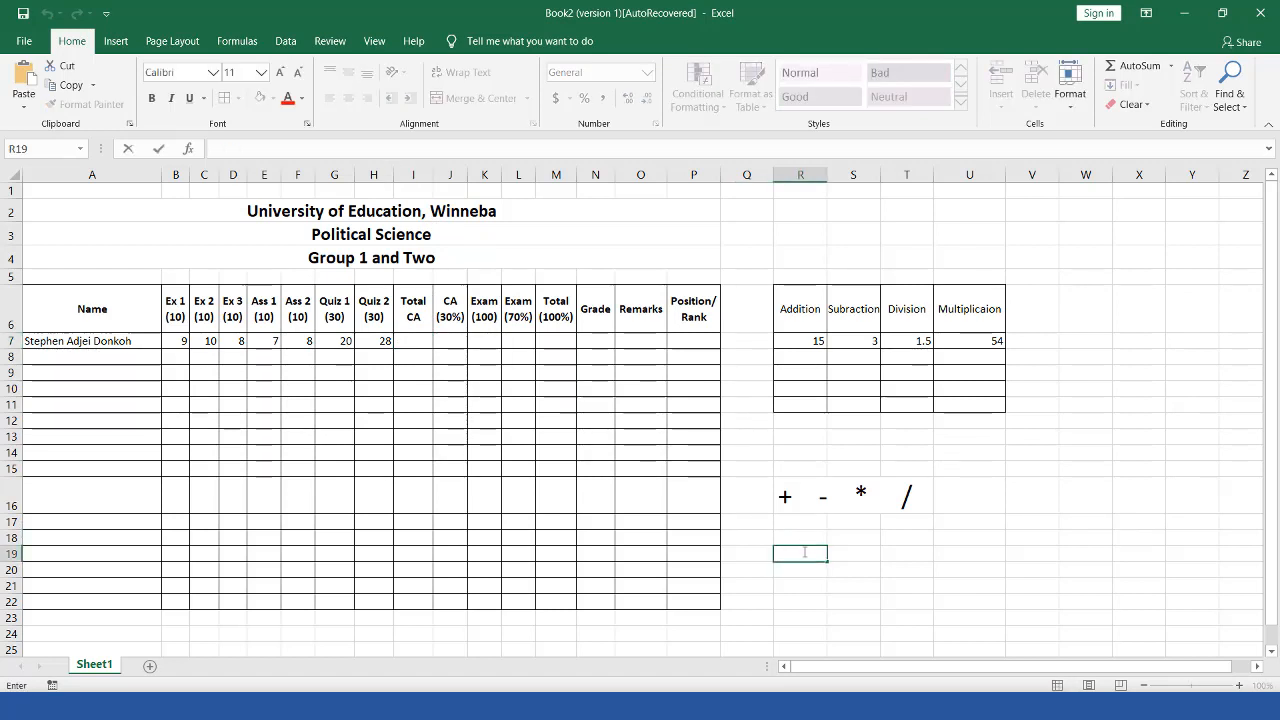
type("SUM")
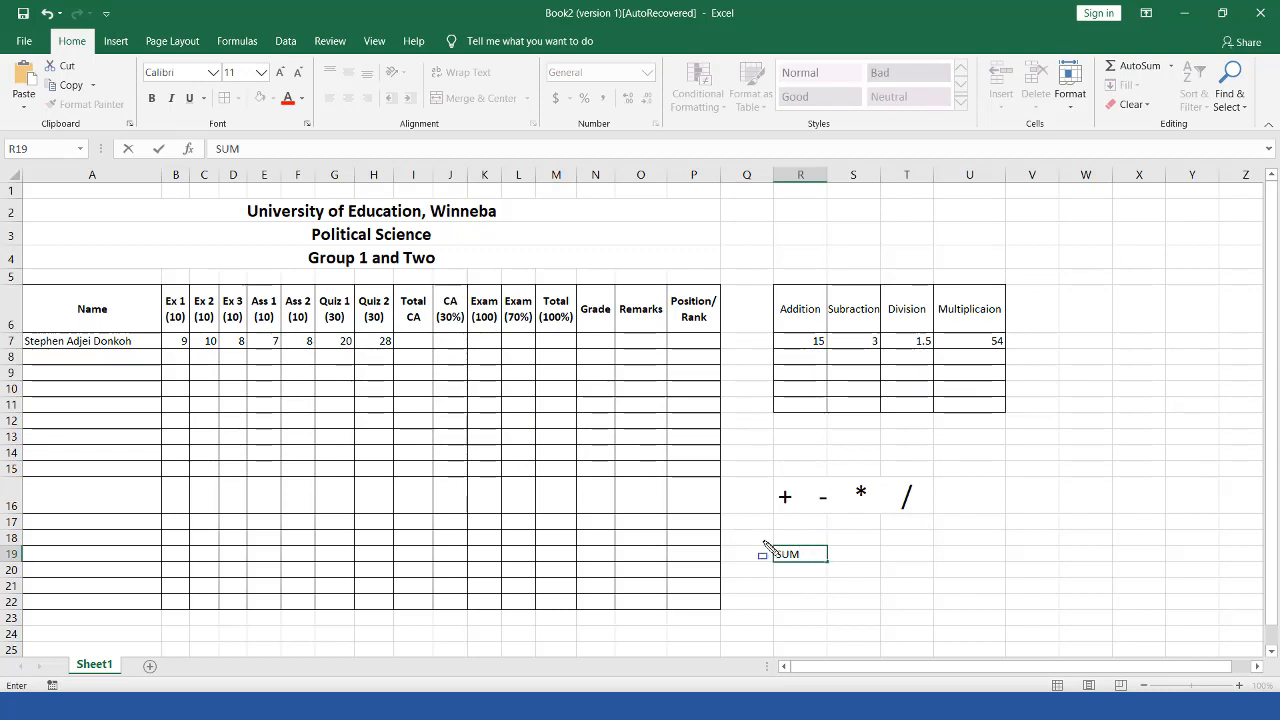
left_click_drag(763, 543, 845, 578)
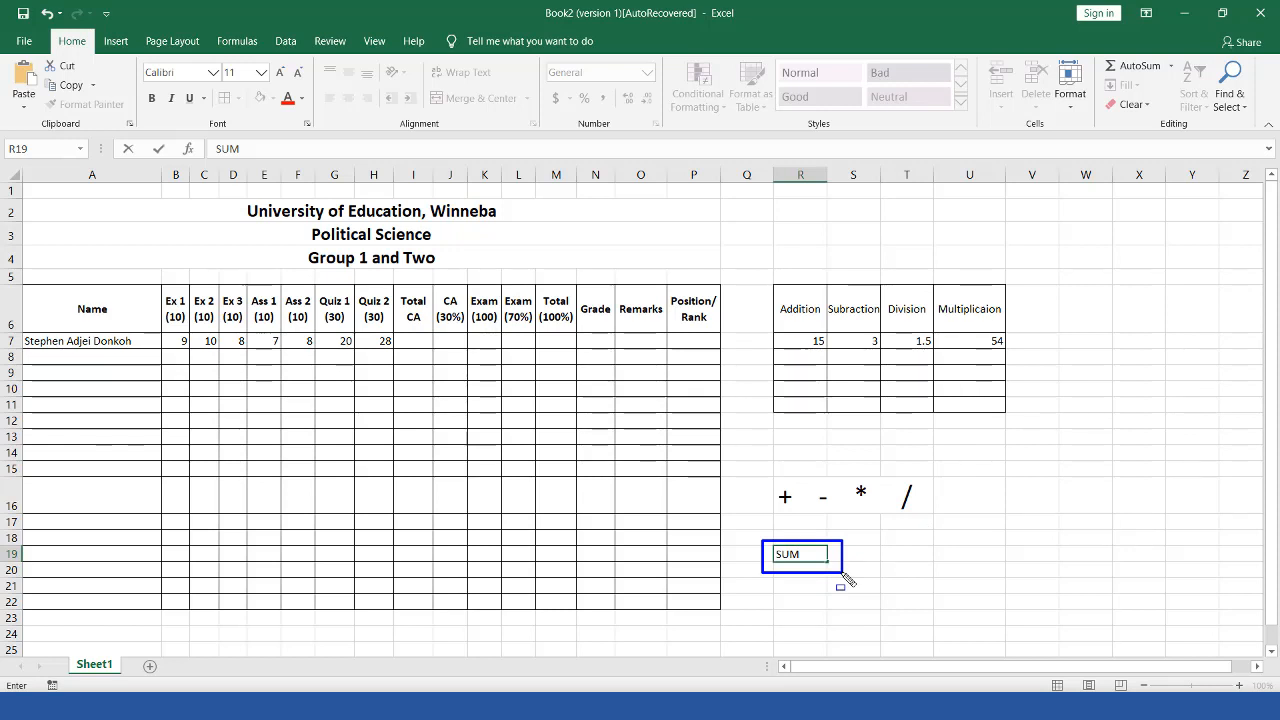
key("Escape")
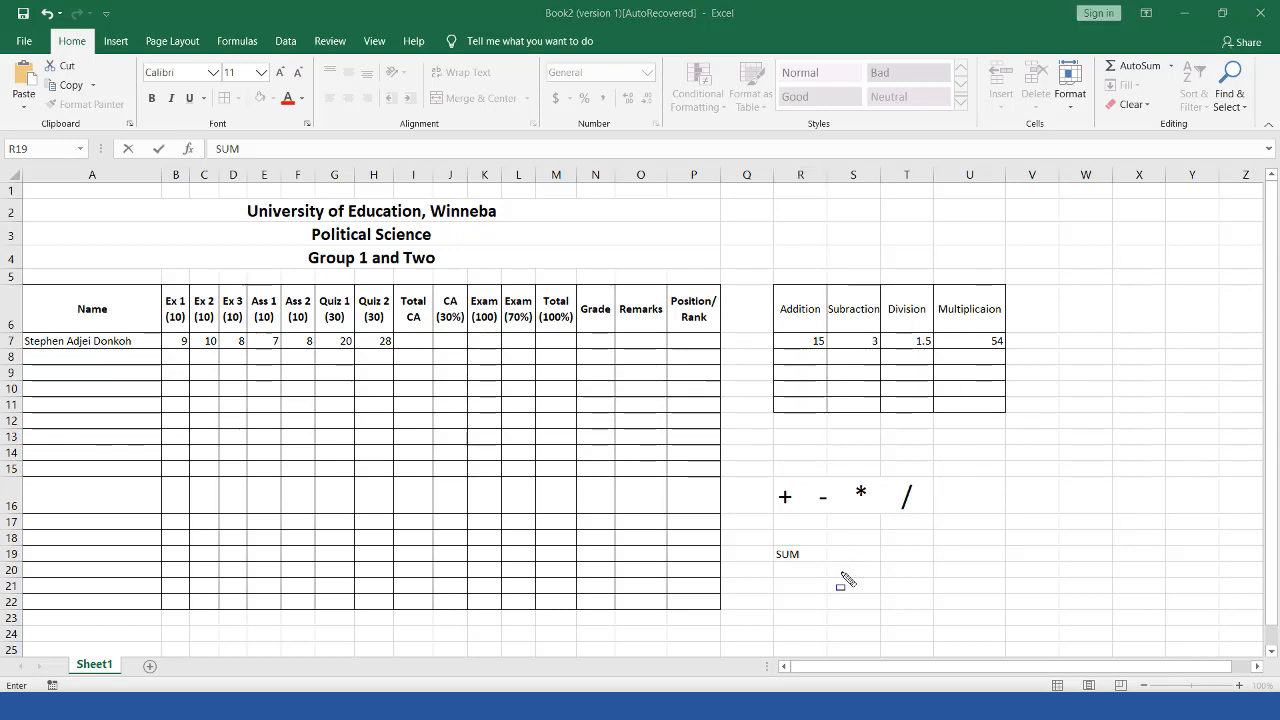
left_click(410, 340)
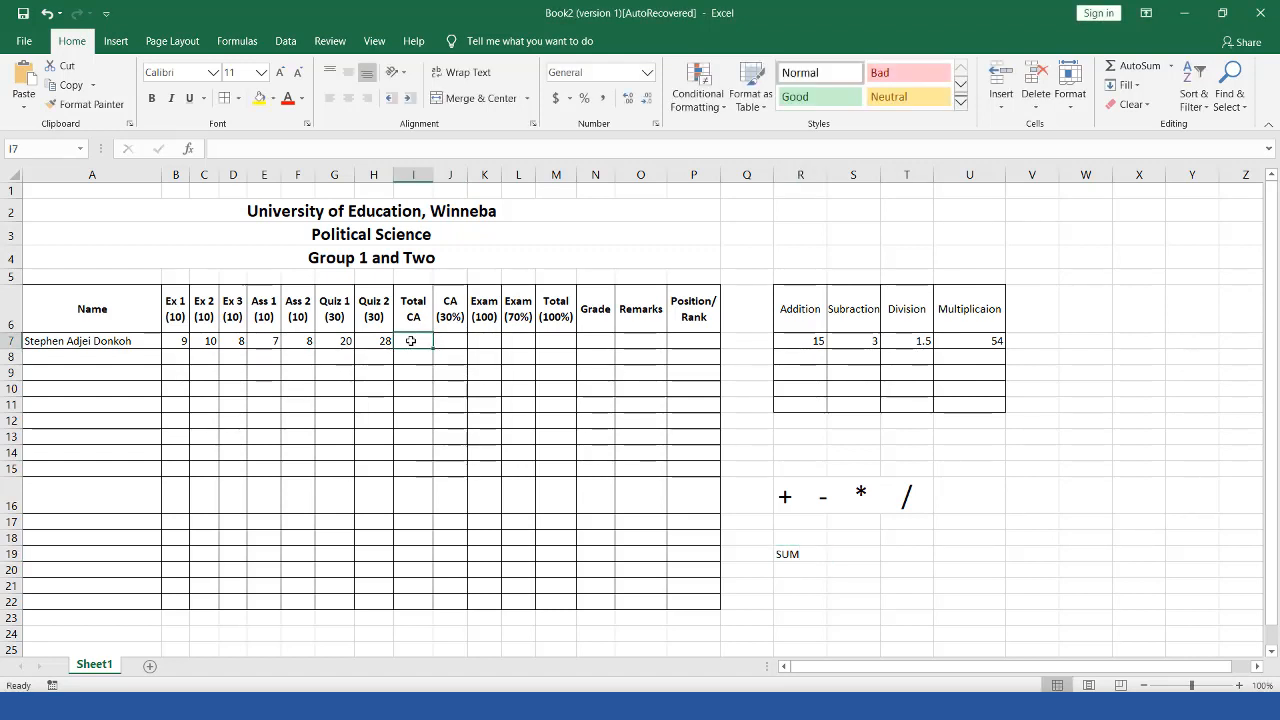
Step: Type =SUM( into I7 and place the cursor just after the opening bracket
type("=")
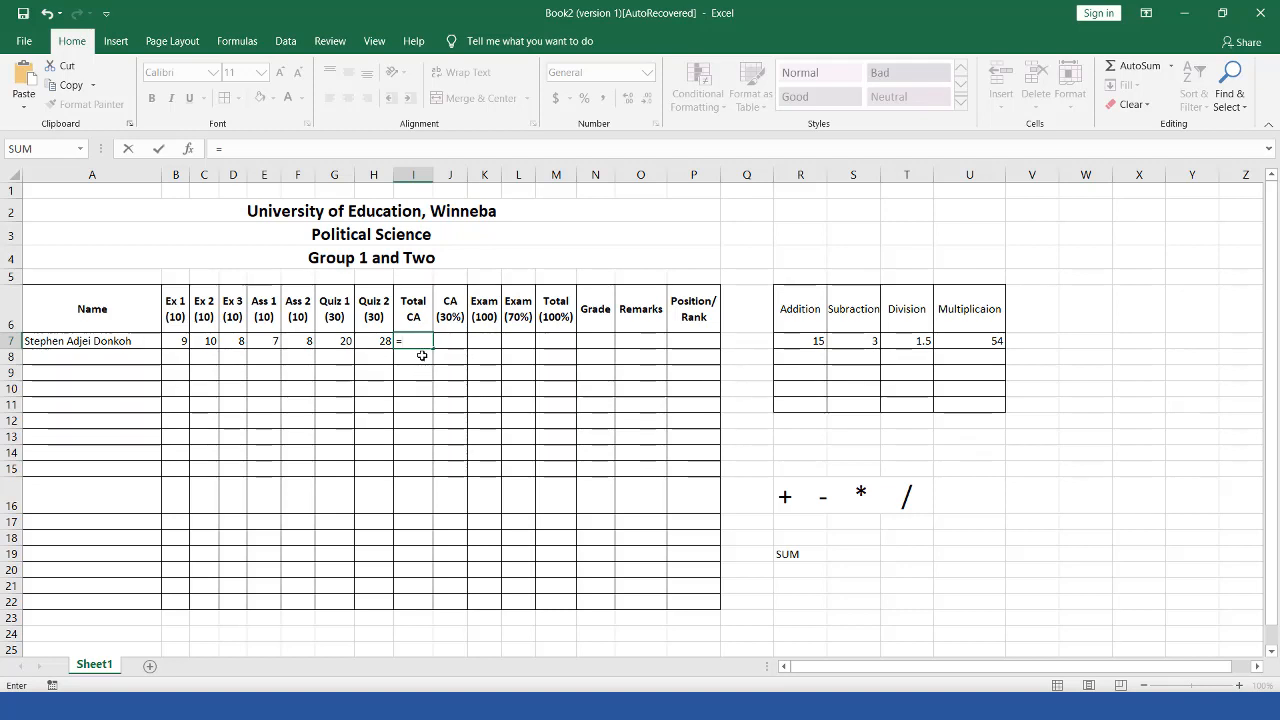
type("SUM")
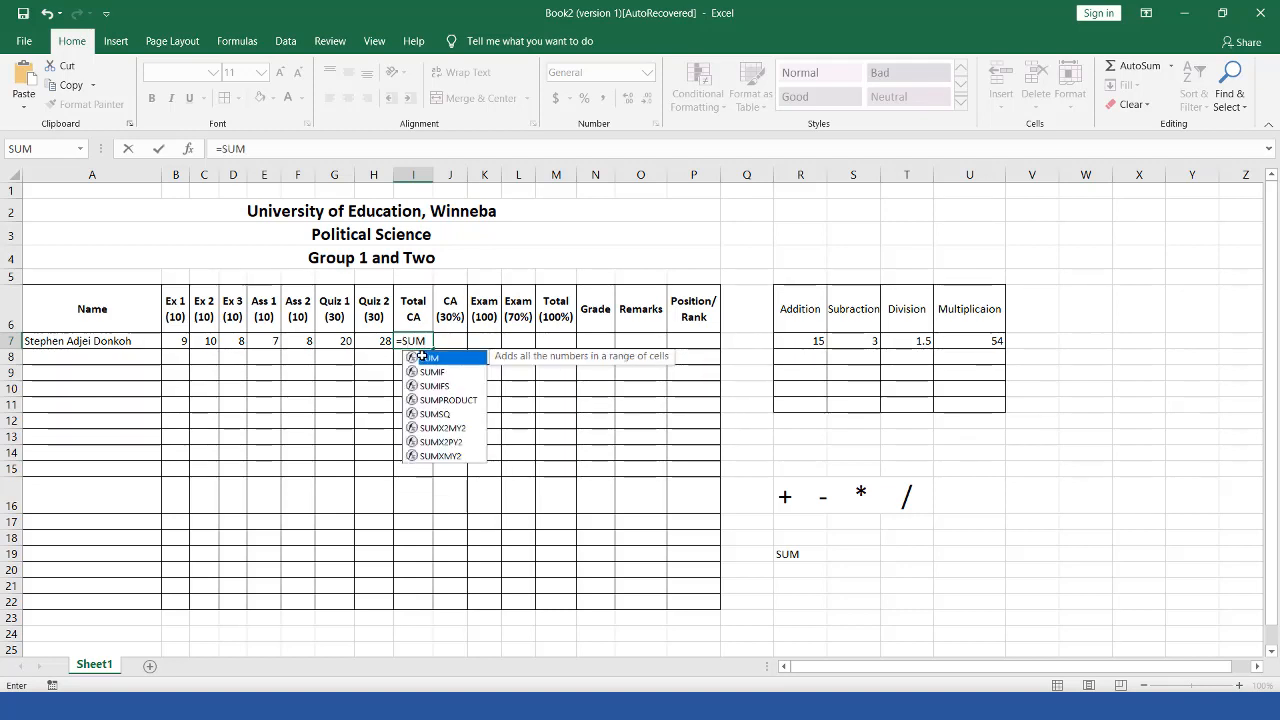
type("(")
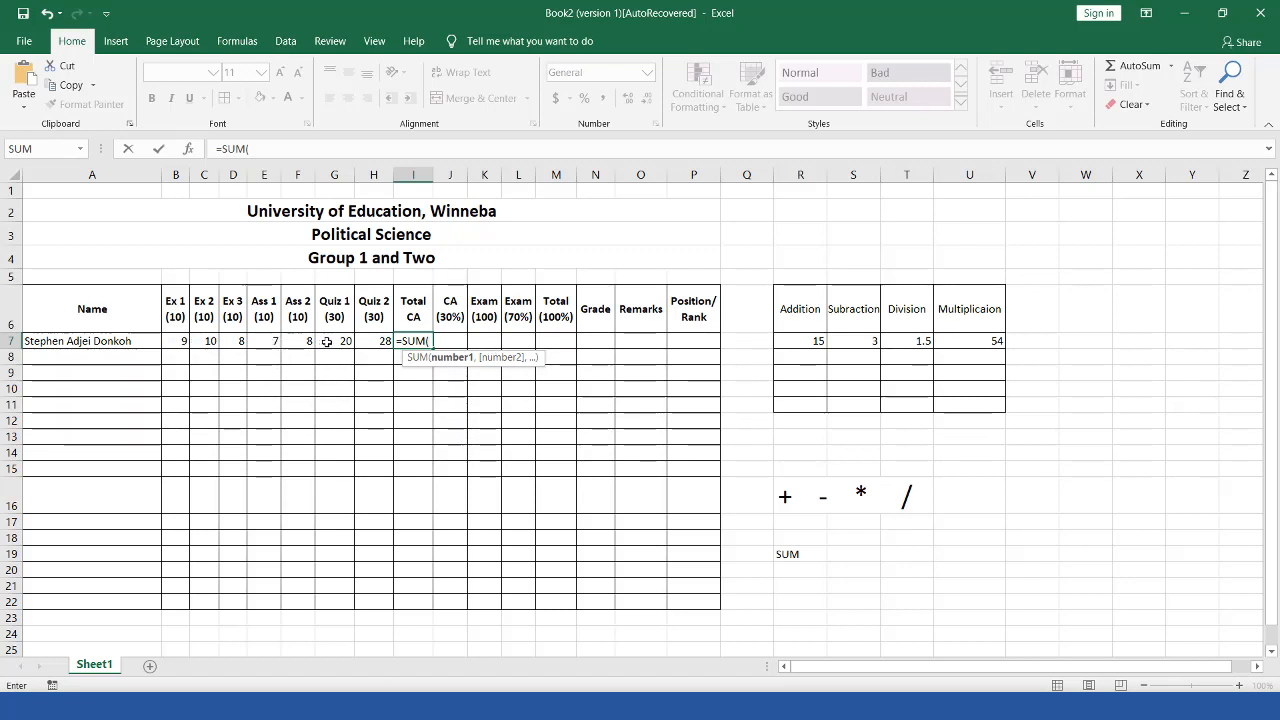
left_click_drag(252, 151, 246, 151)
left_click(257, 150)
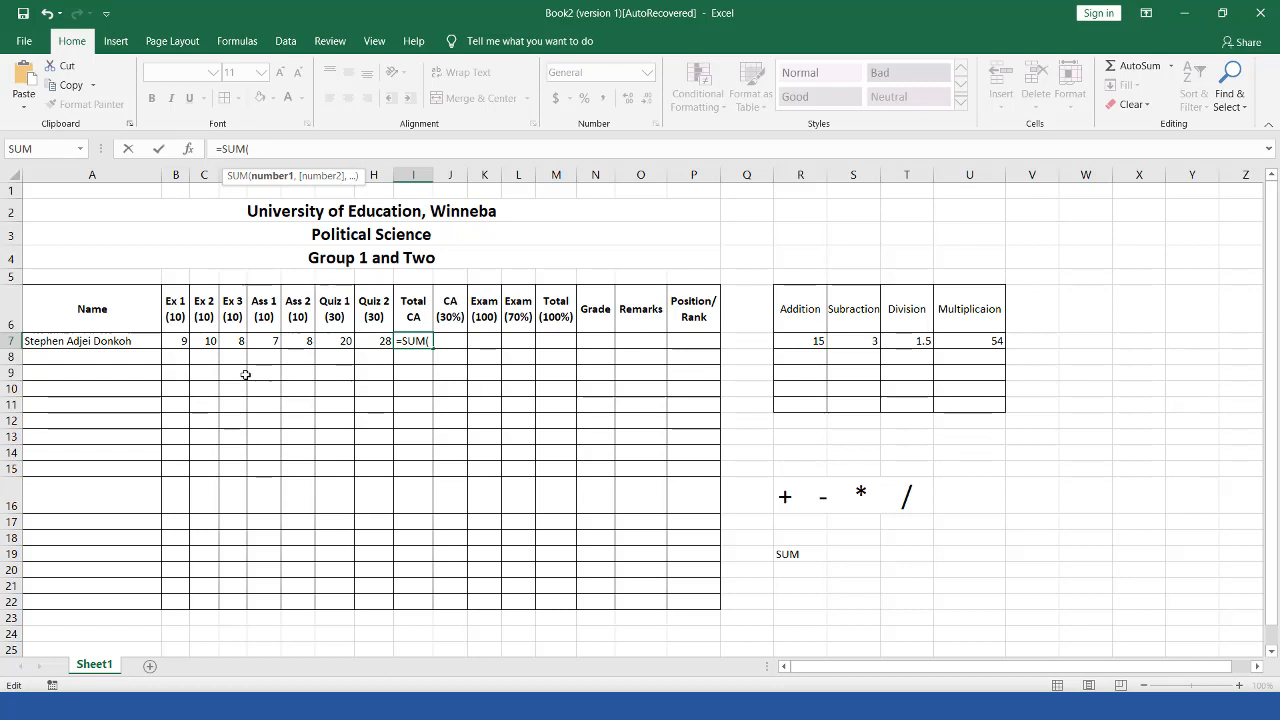
Step: Try pointing the I7 SUM formula at various row 7 score cells, settling back on B7
left_click(178, 341)
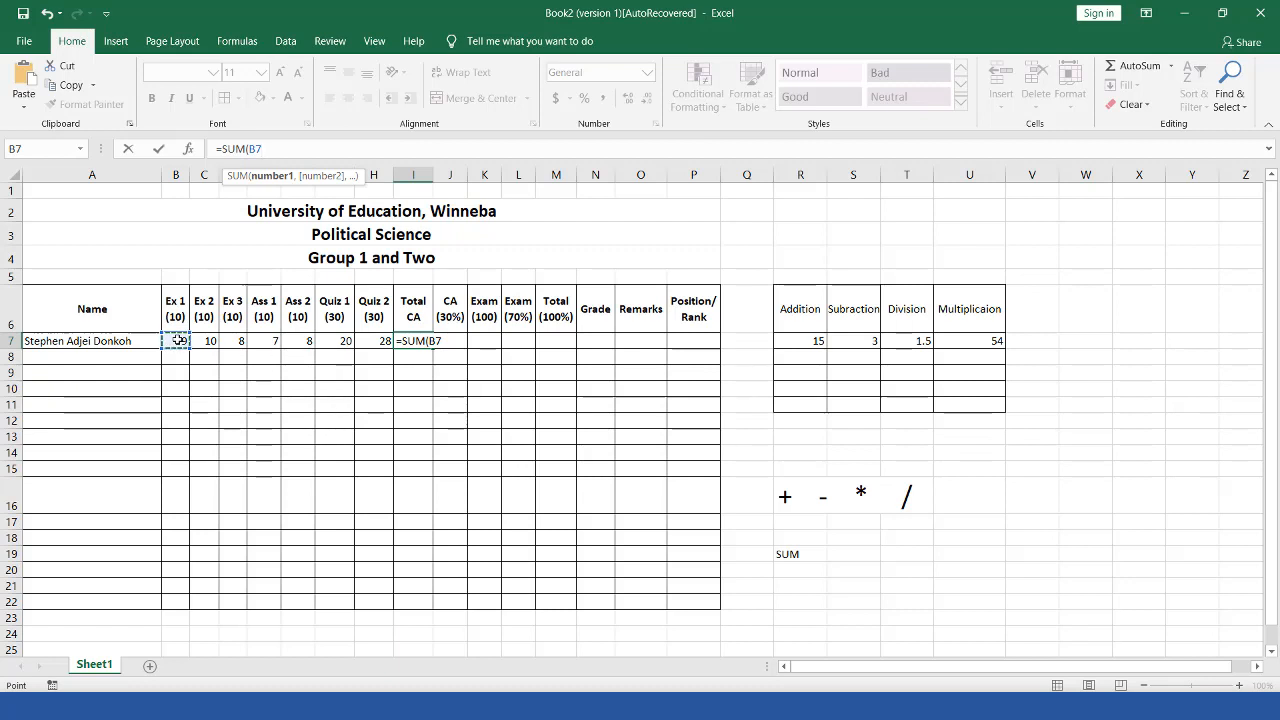
key("Right")
key("Right")
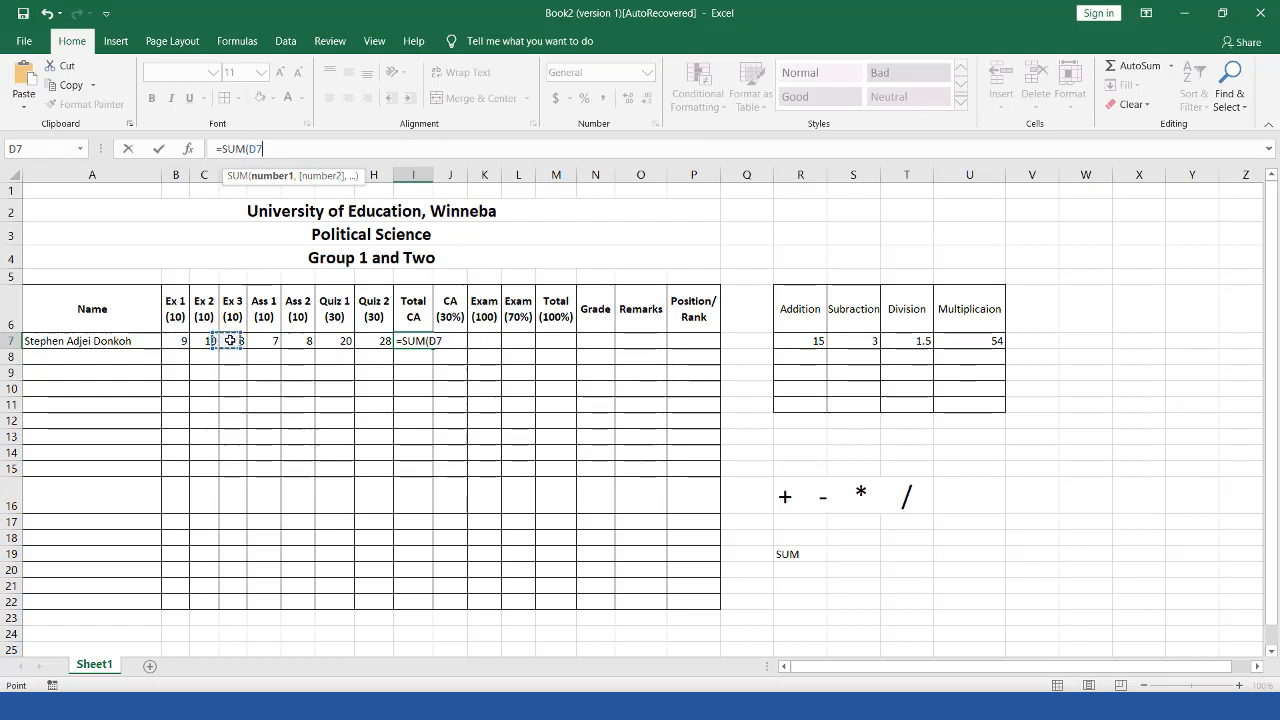
left_click(178, 341)
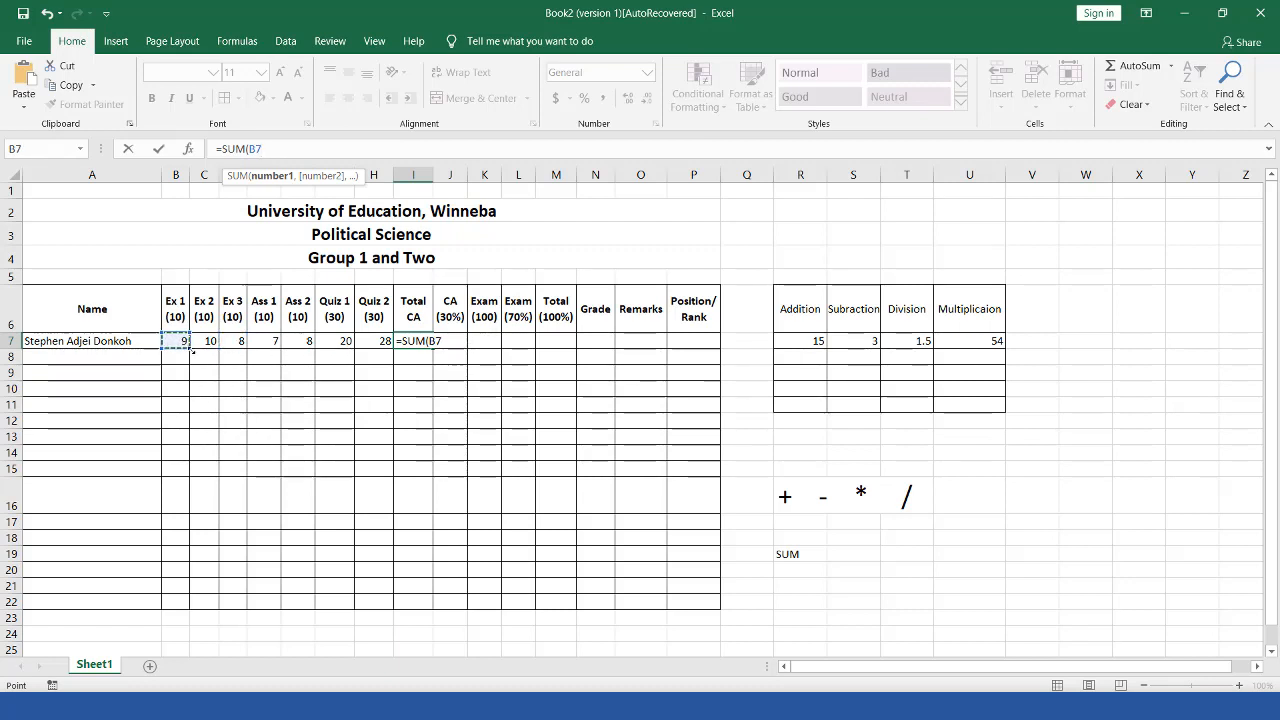
left_click(237, 341)
left_click(271, 341)
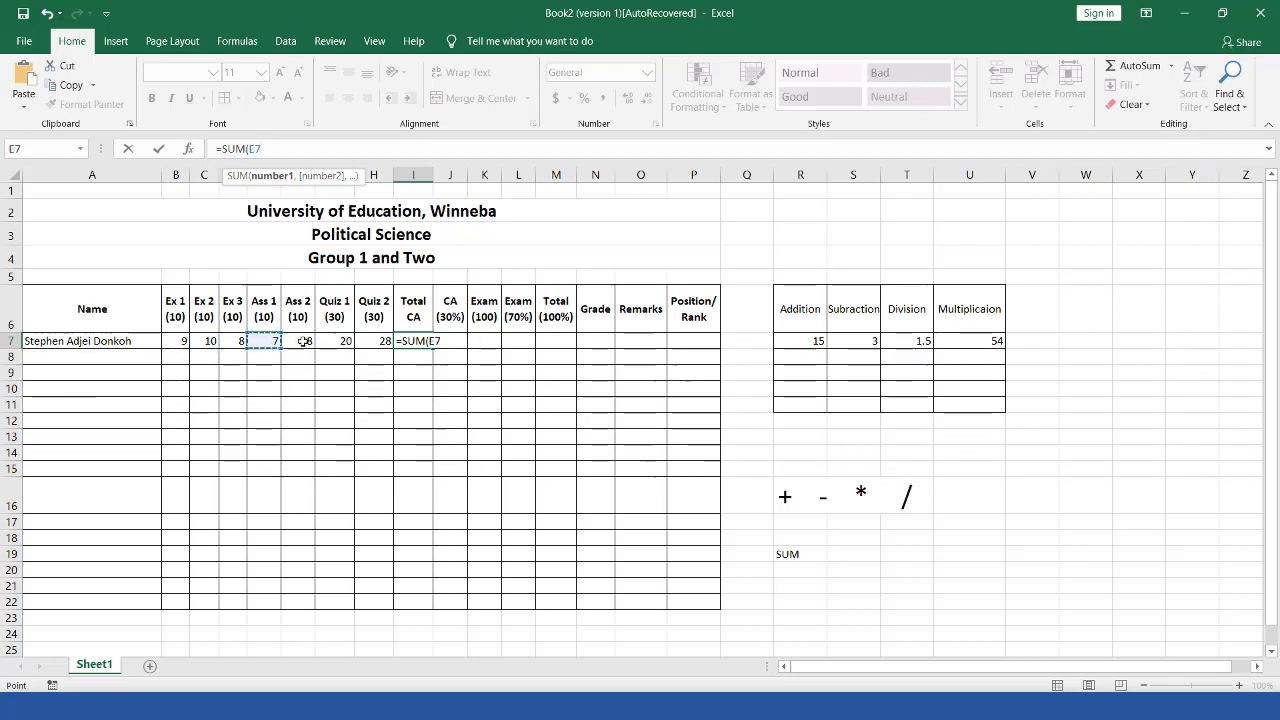
left_click(305, 341)
left_click(233, 341)
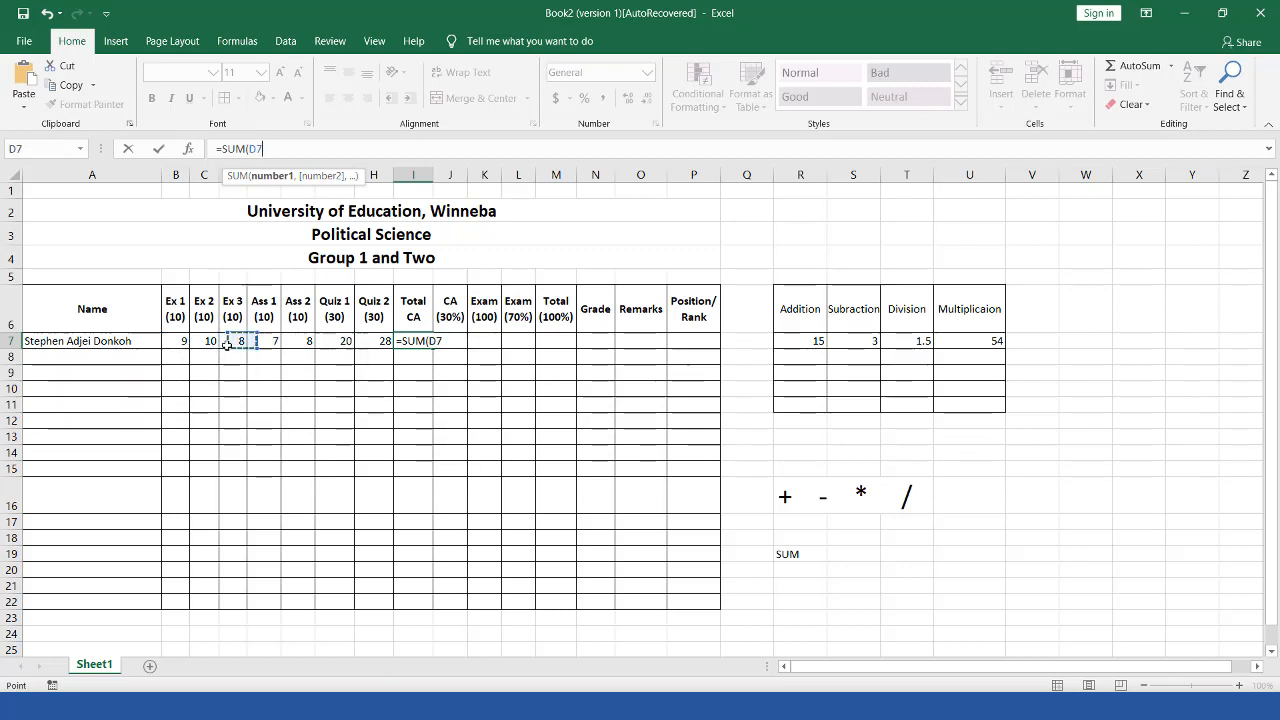
left_click(191, 341)
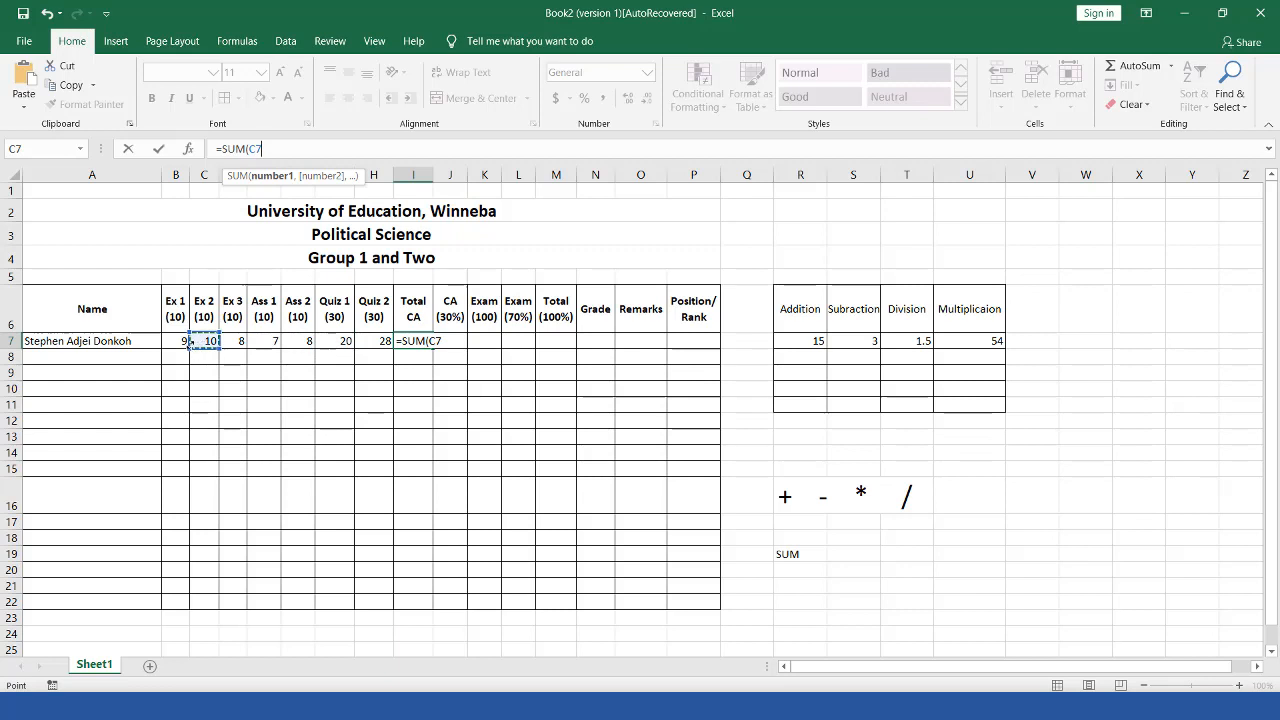
left_click(234, 341)
left_click(173, 342)
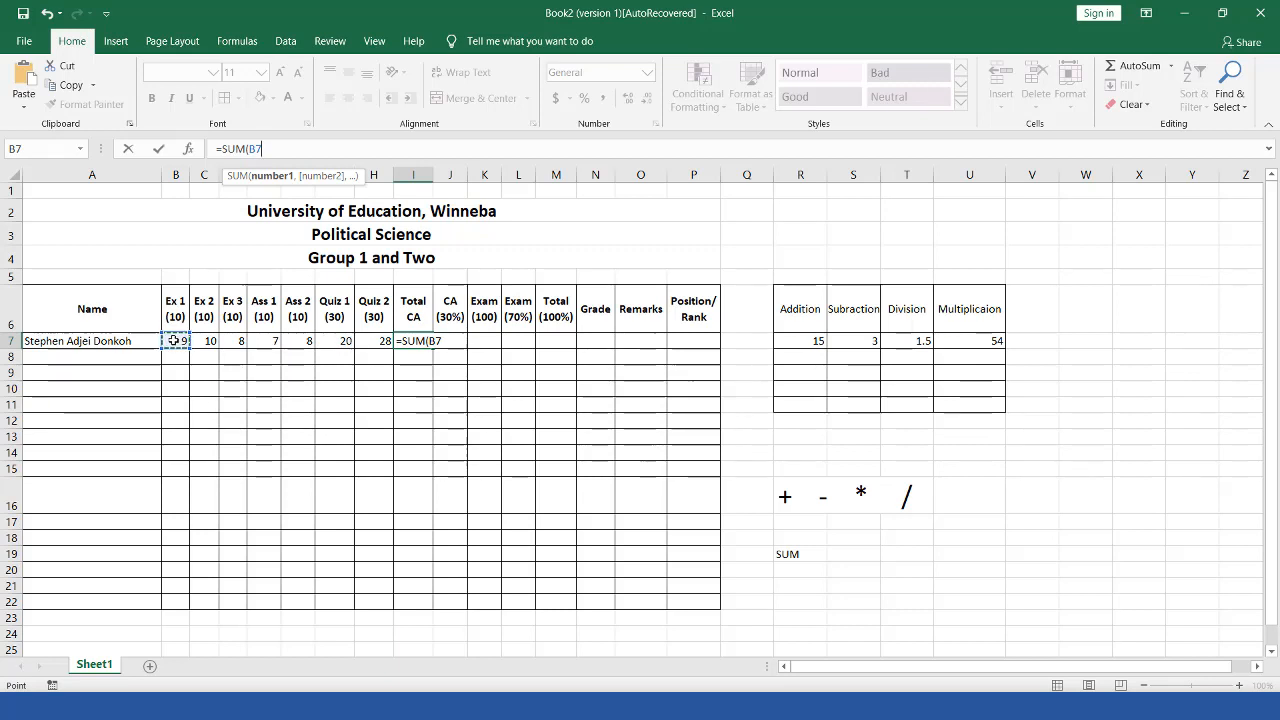
Step: Complete =SUM(B7:H7) in I7 so Total CA shows 90
left_click_drag(158, 333, 398, 358)
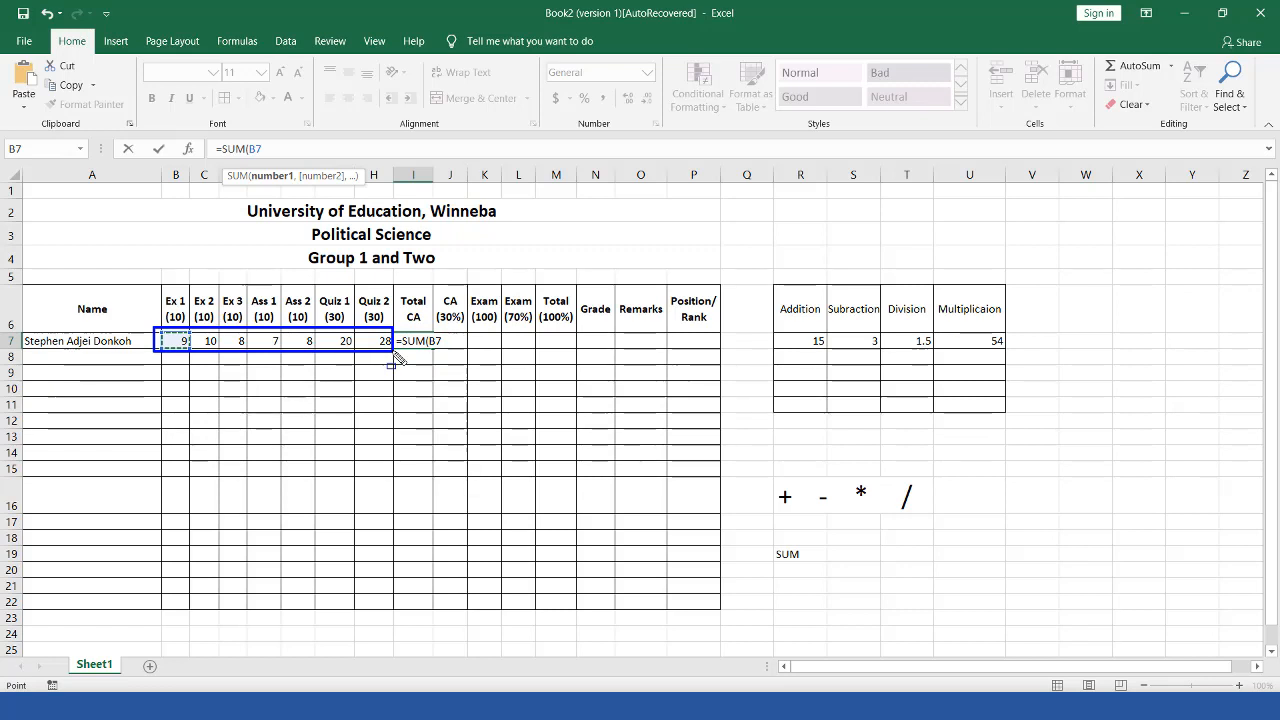
key("Escape")
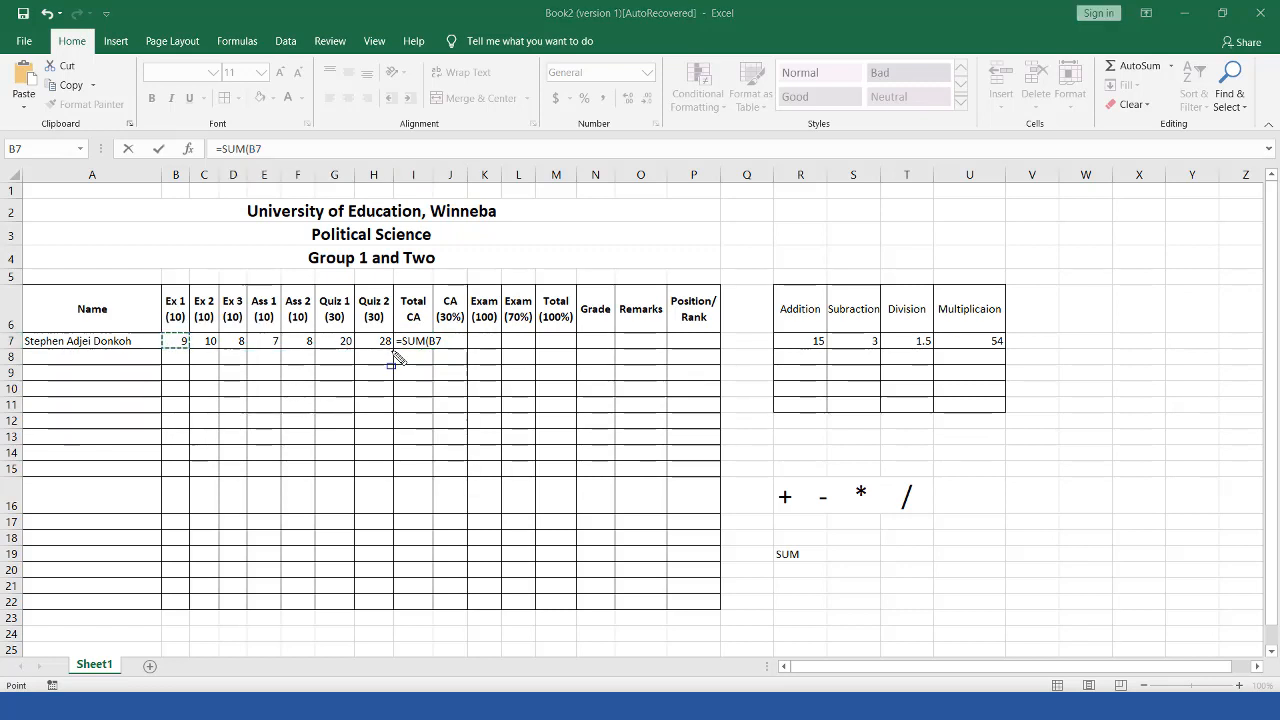
left_click(172, 341)
left_click_drag(211, 341, 380, 341)
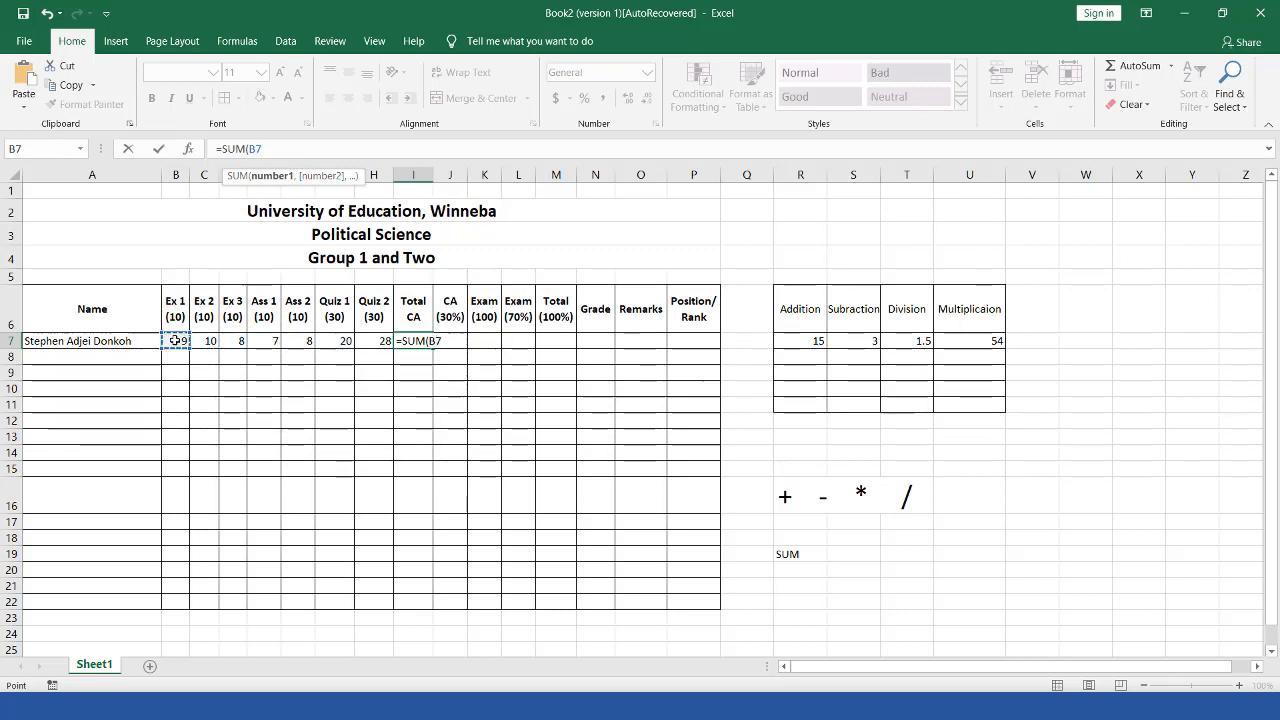
left_click_drag(175, 341, 381, 341)
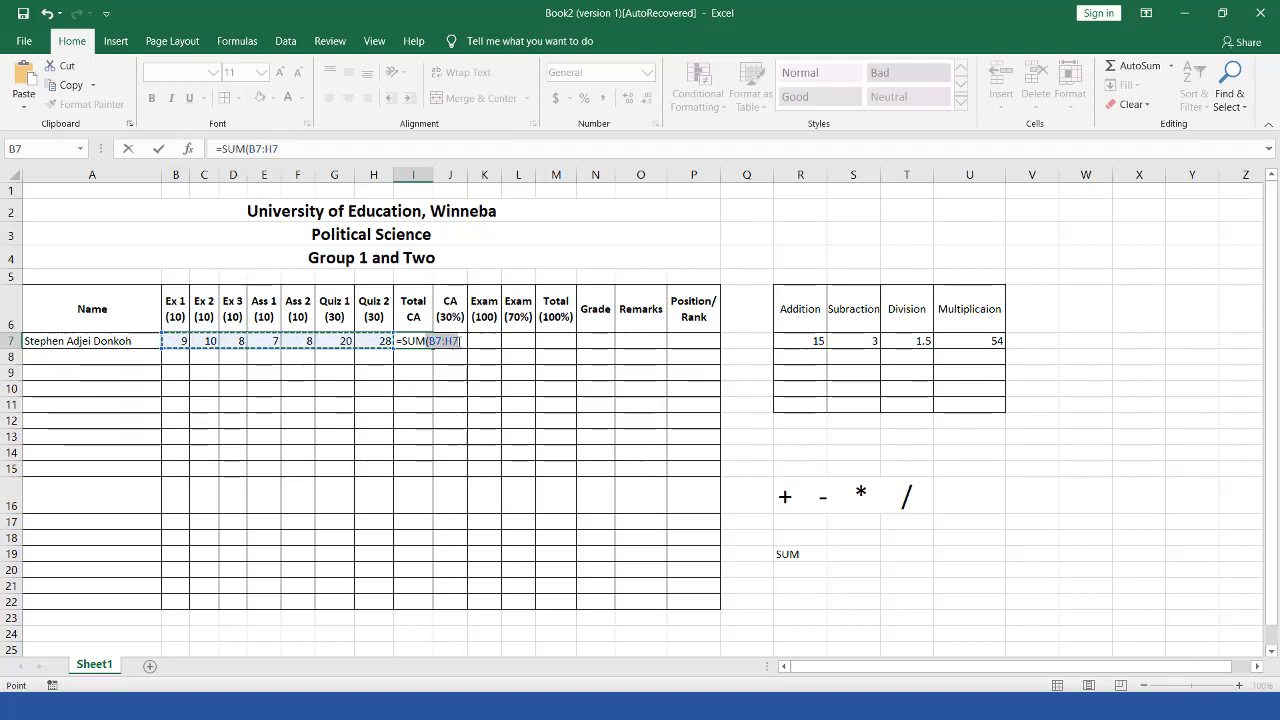
left_click(455, 341)
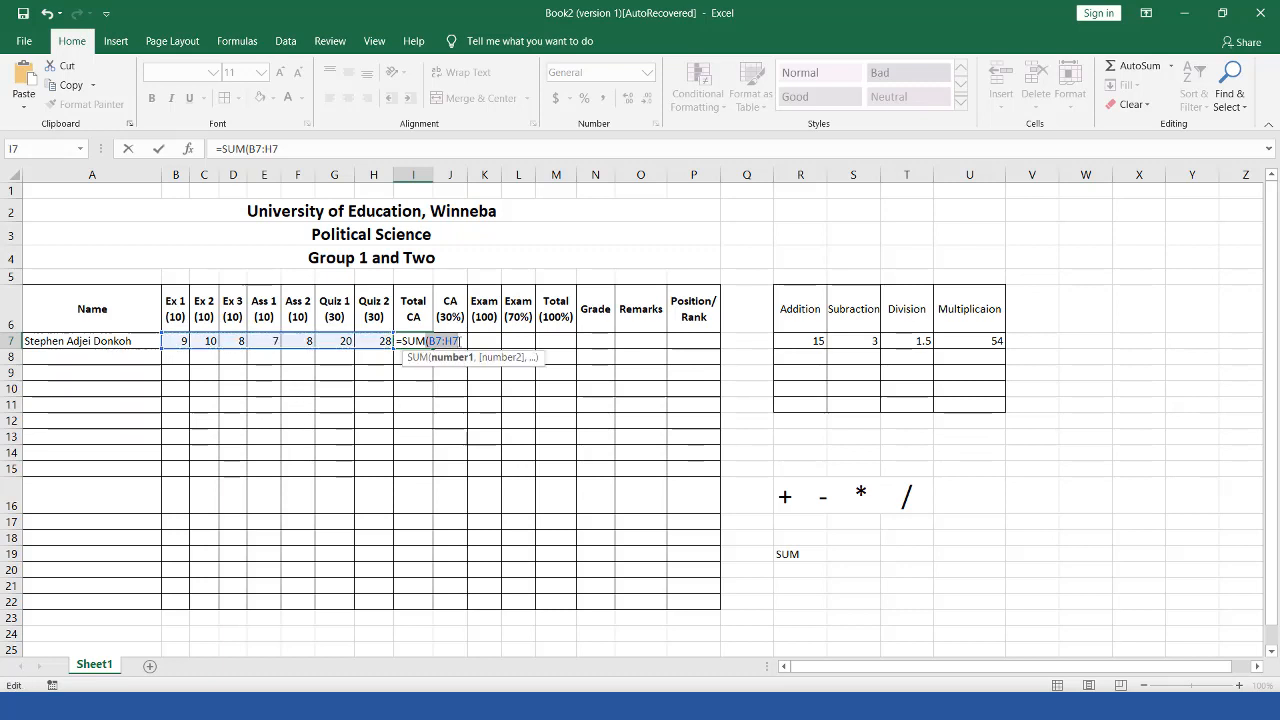
left_click(459, 341)
type(")")
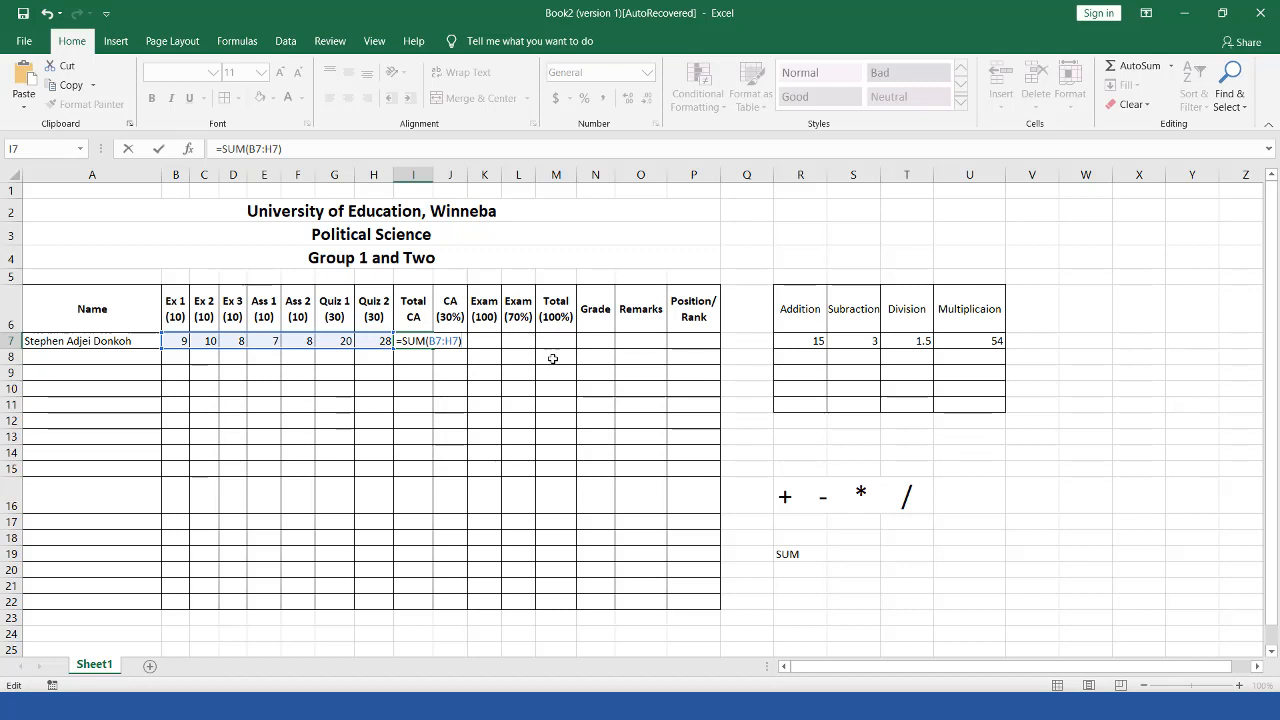
key("Return")
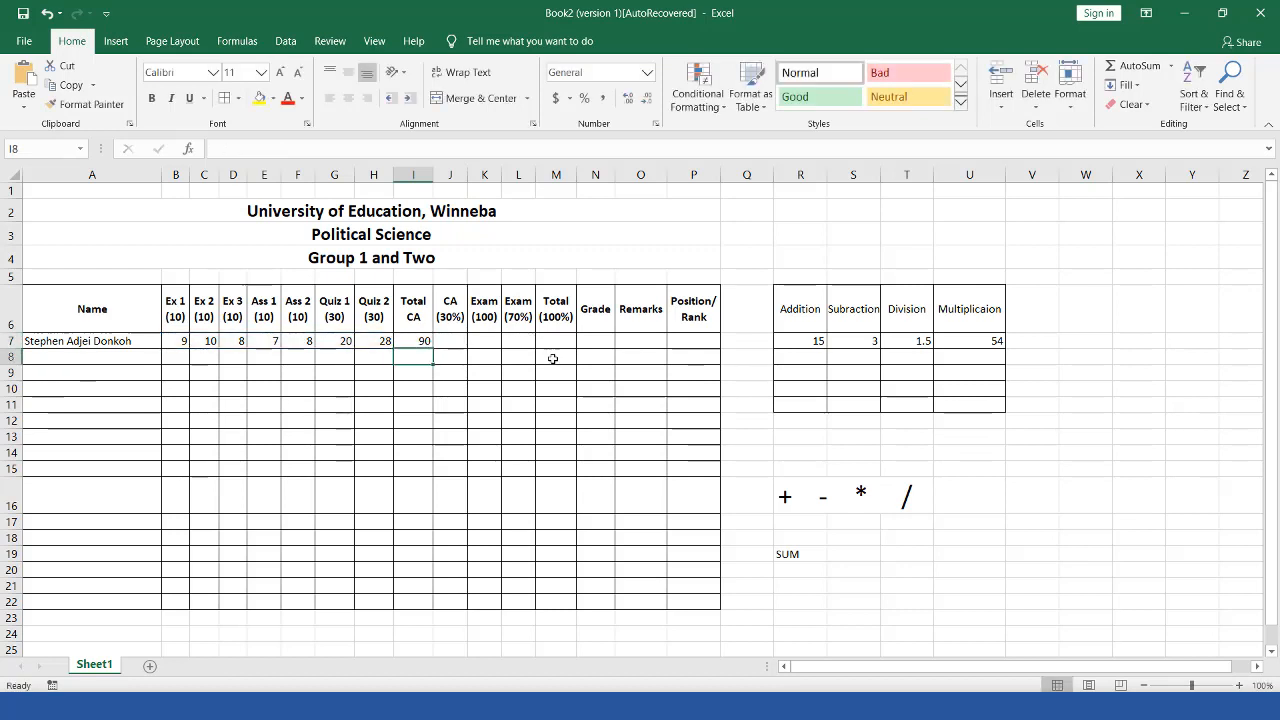
Step: Clear the 90 from I7 and start a fresh =SUM( formula
left_click(412, 343)
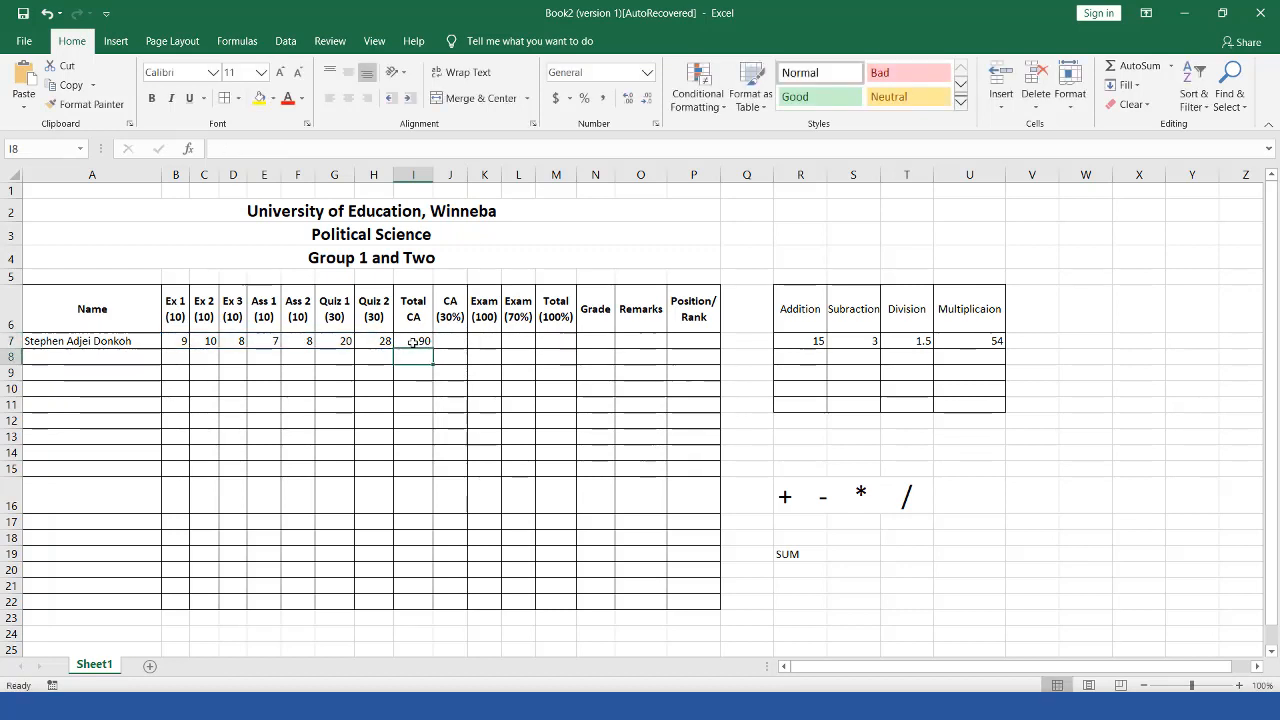
key("Delete")
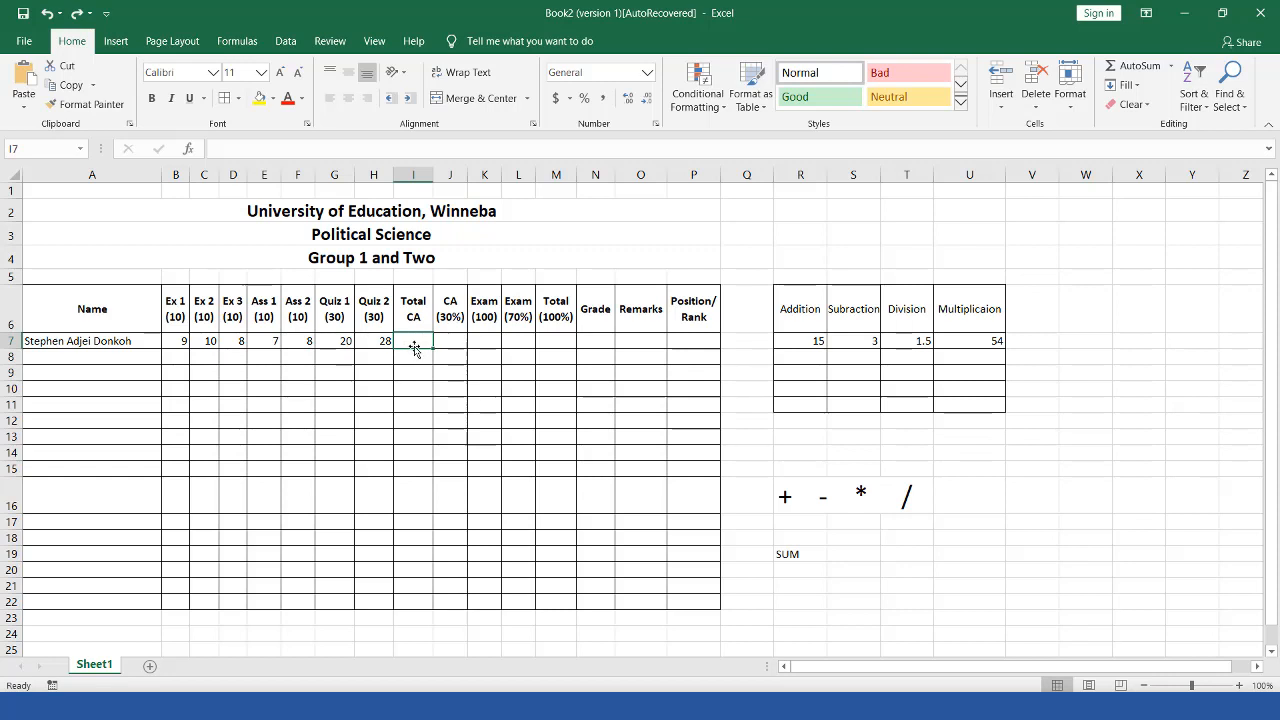
type("=SUM(")
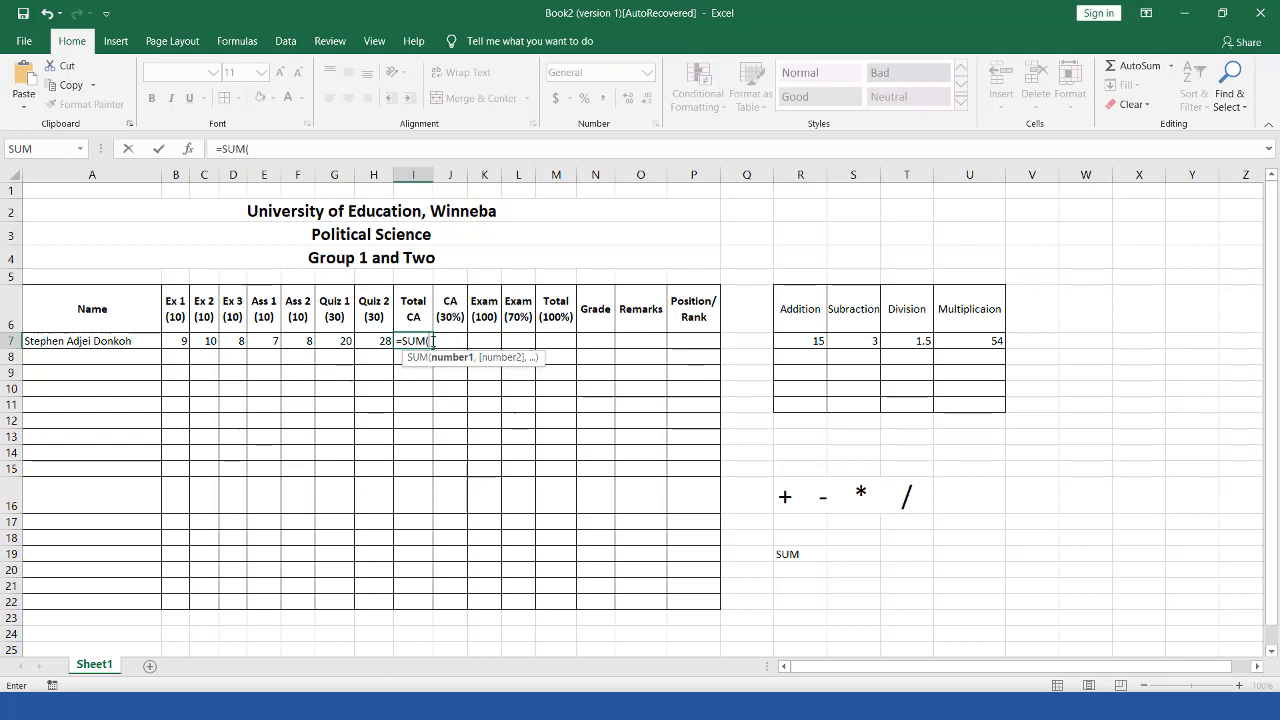
Step: Build =SUM(B7,D7,E7,G7,H7) in I7 so Total CA shows 72
left_click(179, 341)
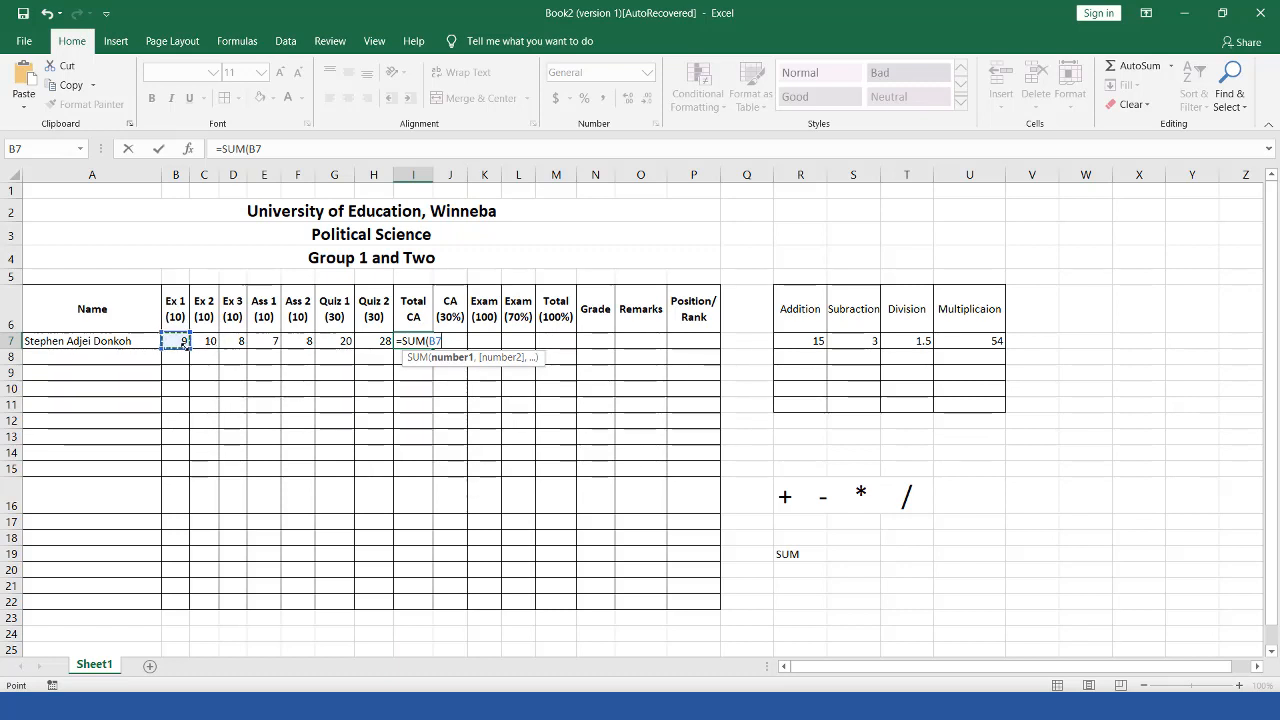
type(",")
left_click(238, 341)
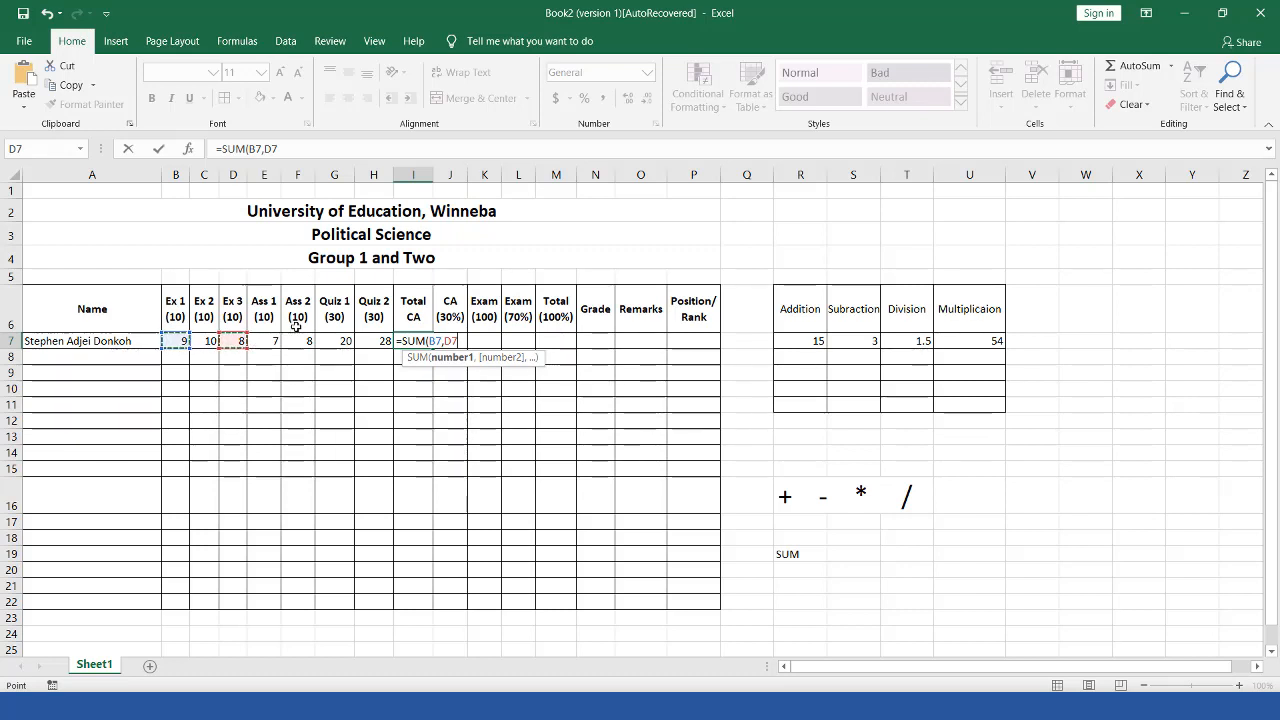
left_click(268, 341, "ctrl")
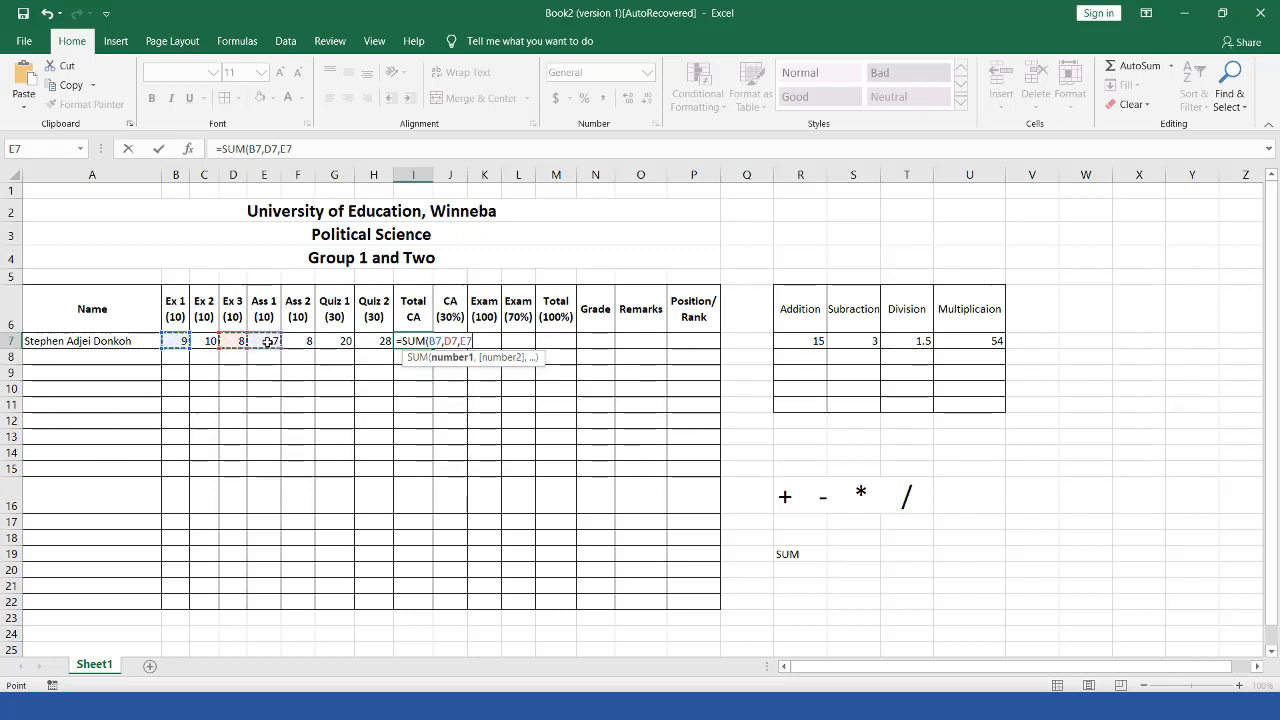
left_click(335, 341, "ctrl")
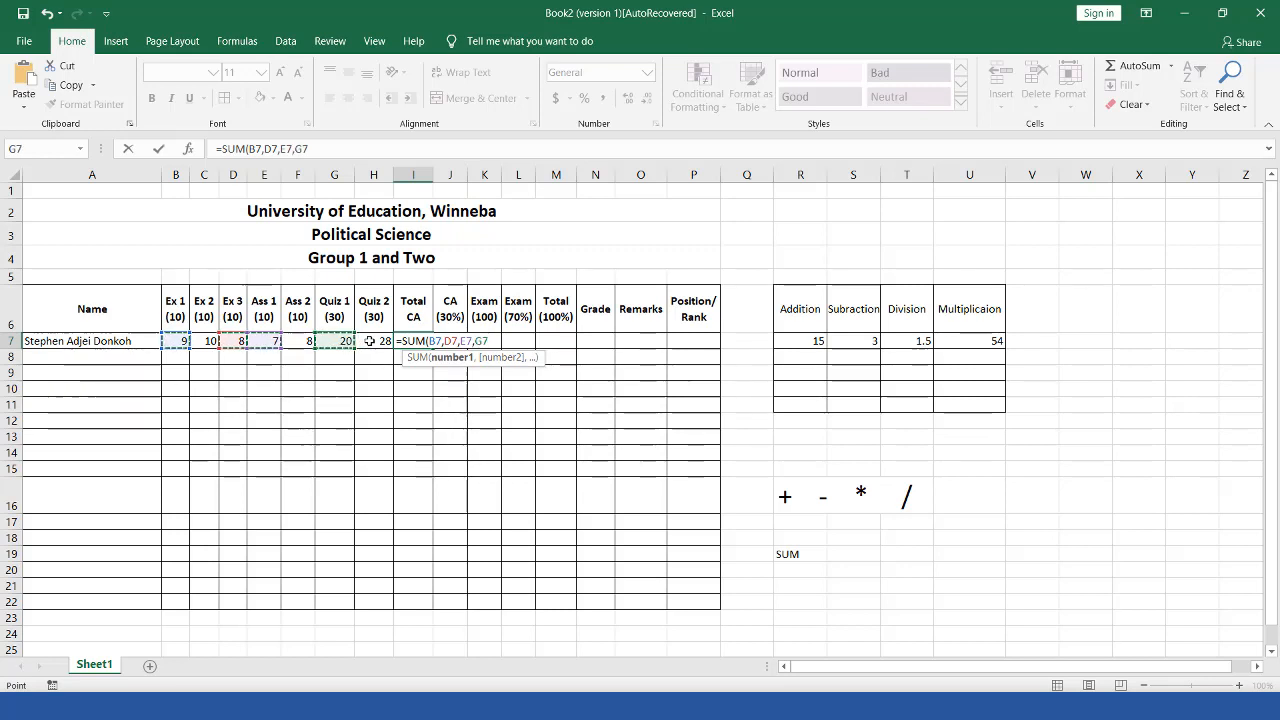
left_click(369, 341, "ctrl")
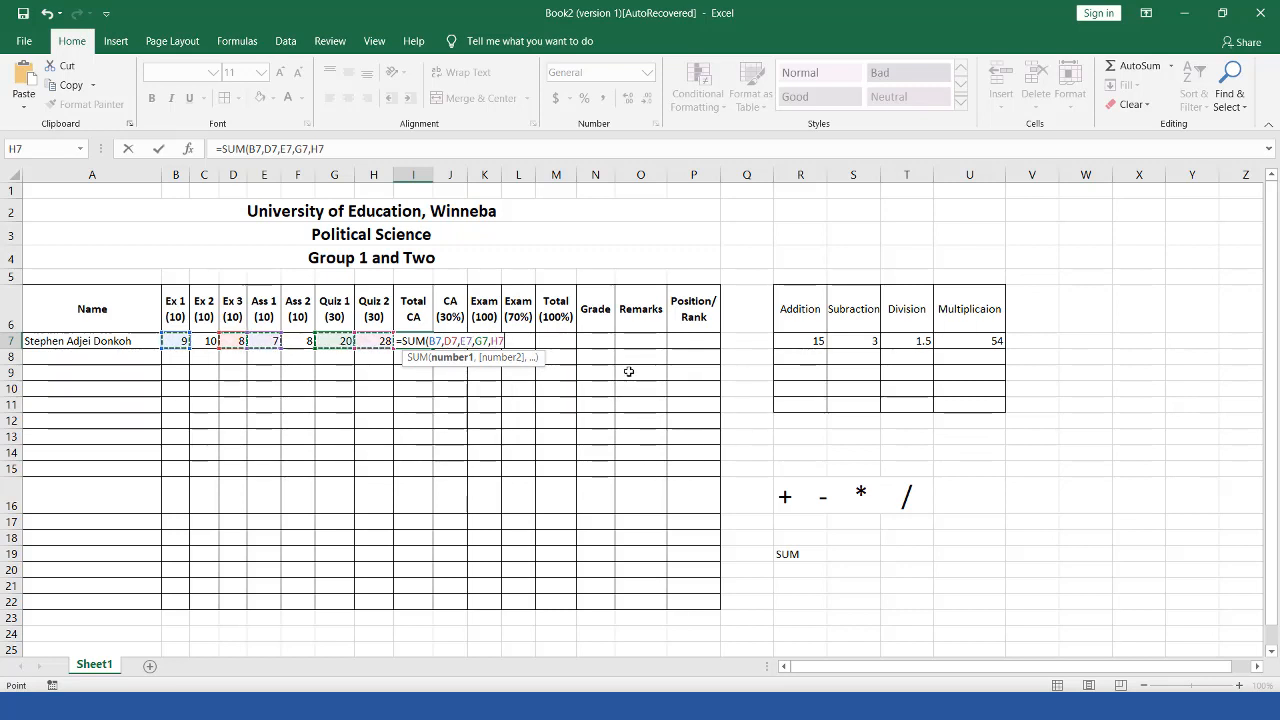
type(")")
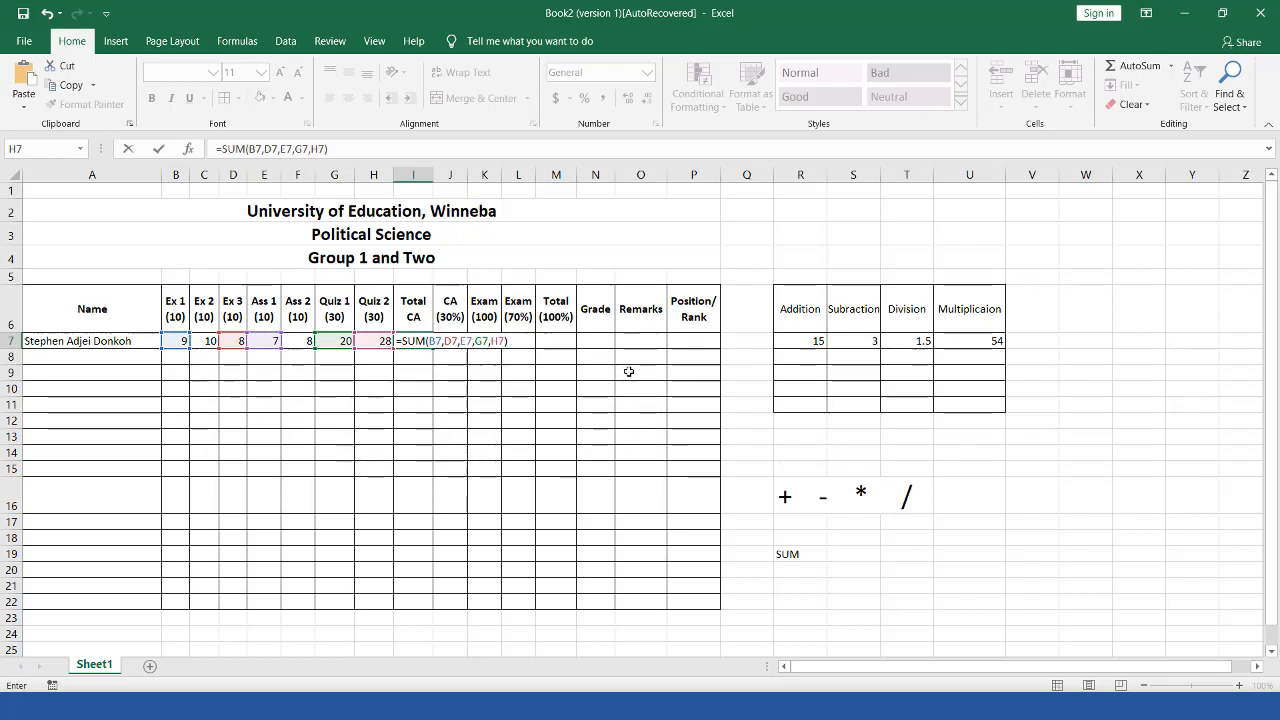
key("Return")
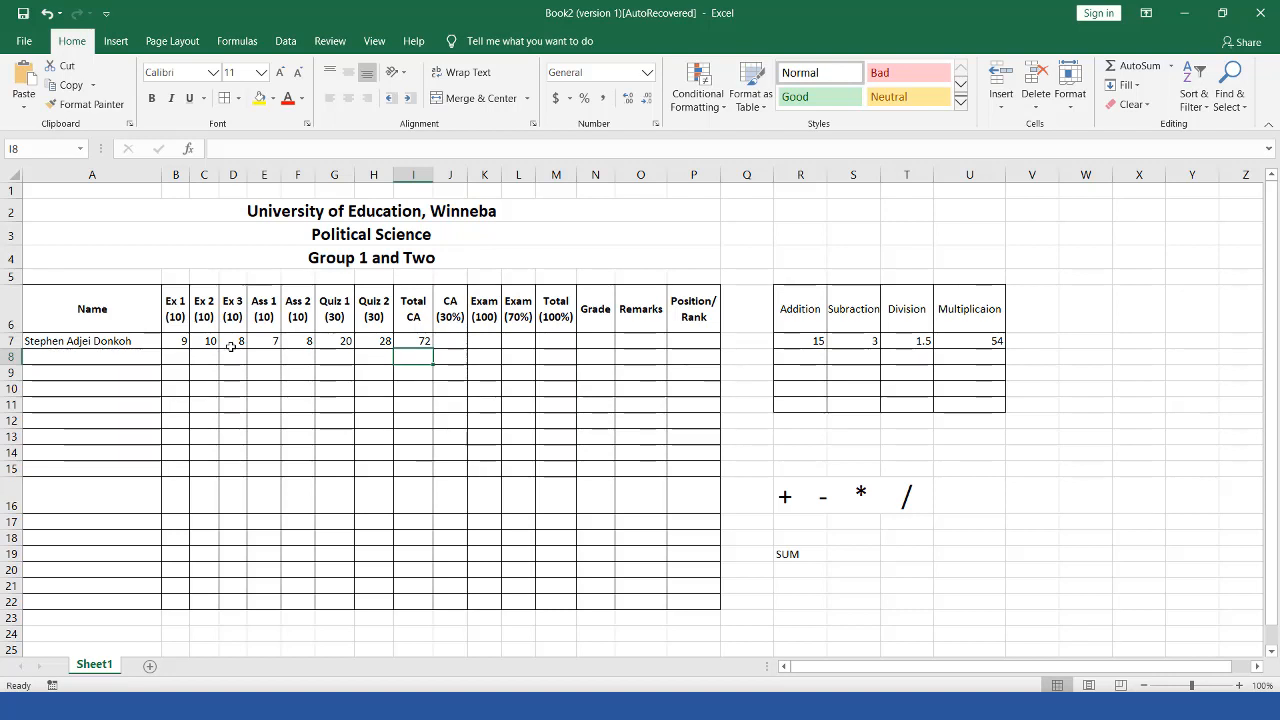
Step: Undo the 72 total and begin a new formula in I7 with an equals sign in the formula bar
key("ctrl+z")
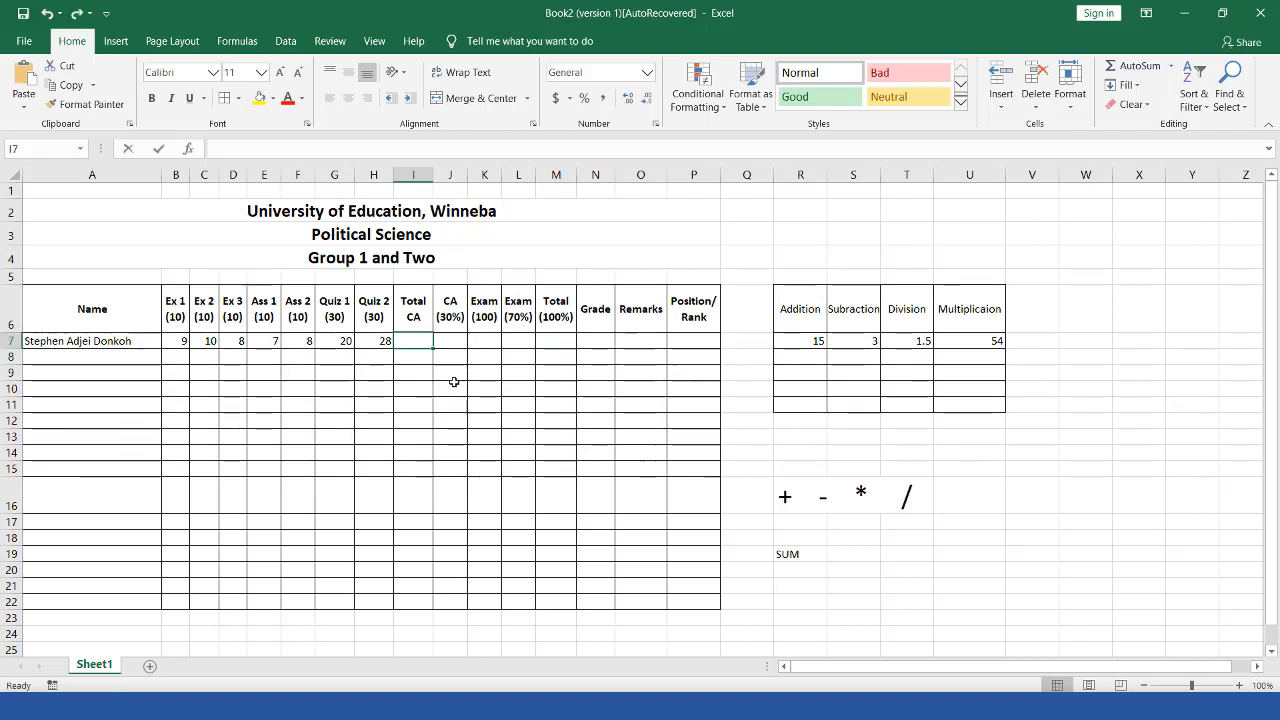
type("su")
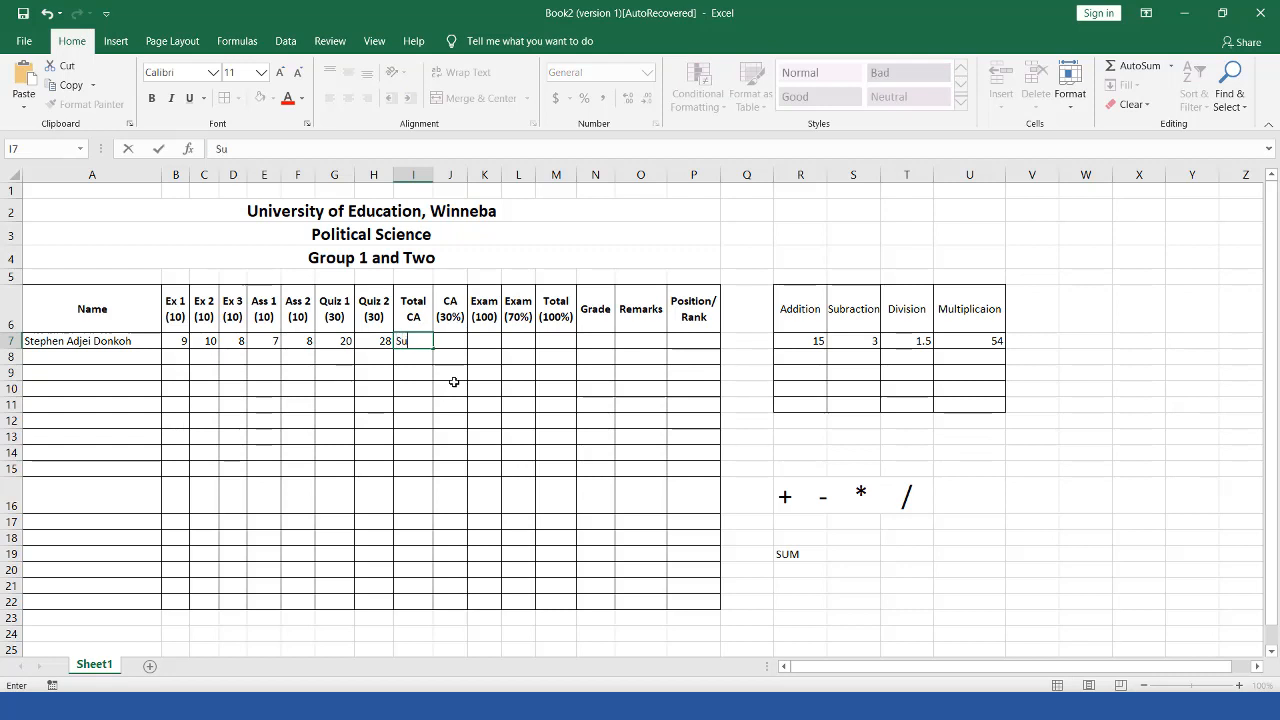
type("m")
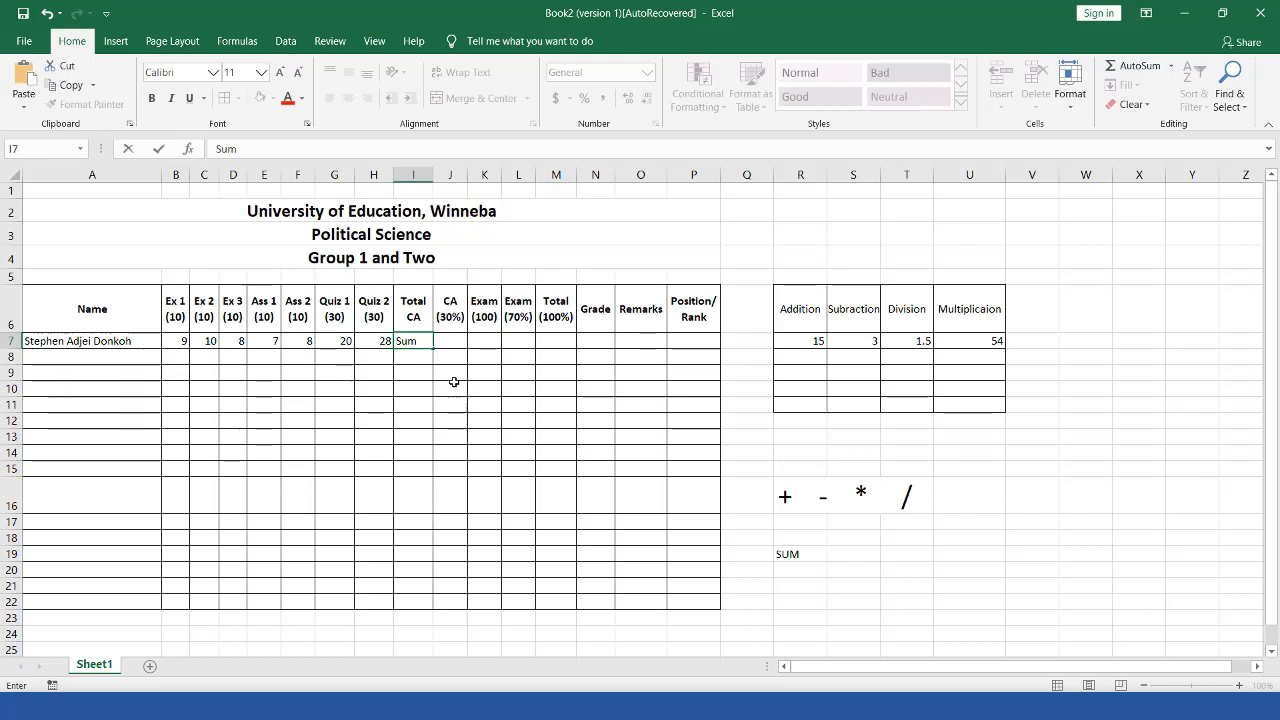
key("BackSpace")
key("BackSpace")
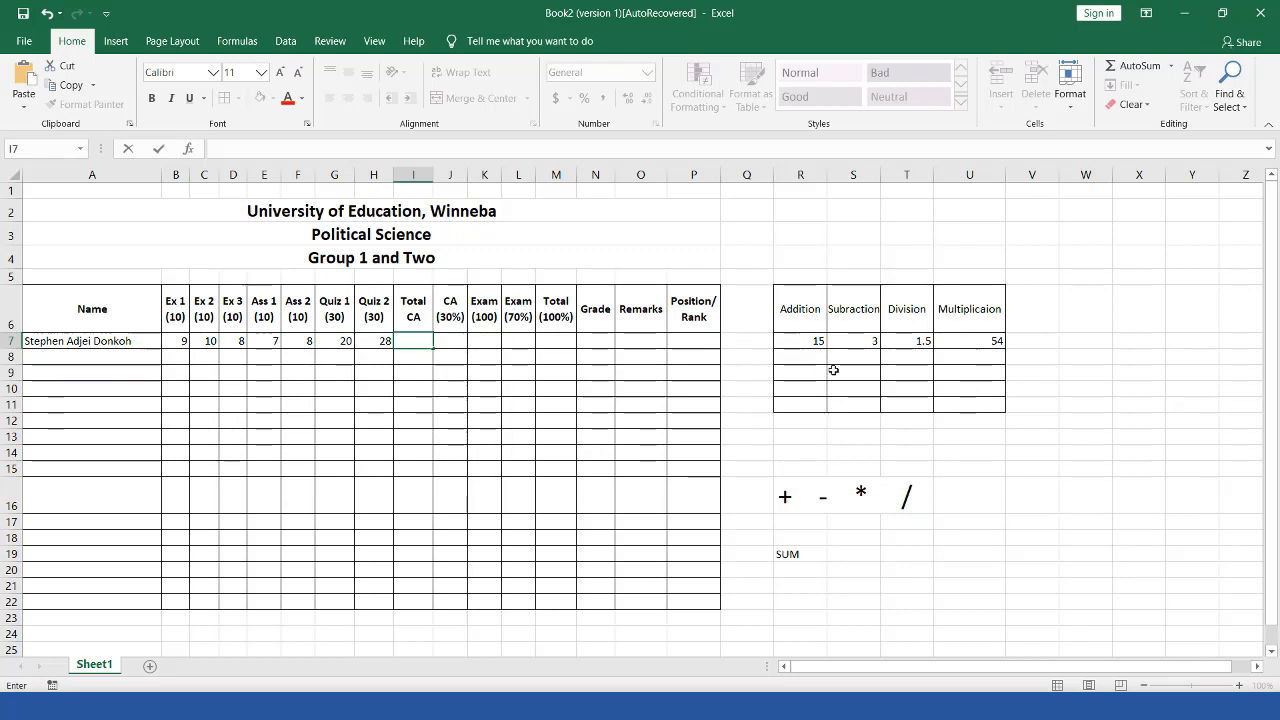
left_click(376, 342)
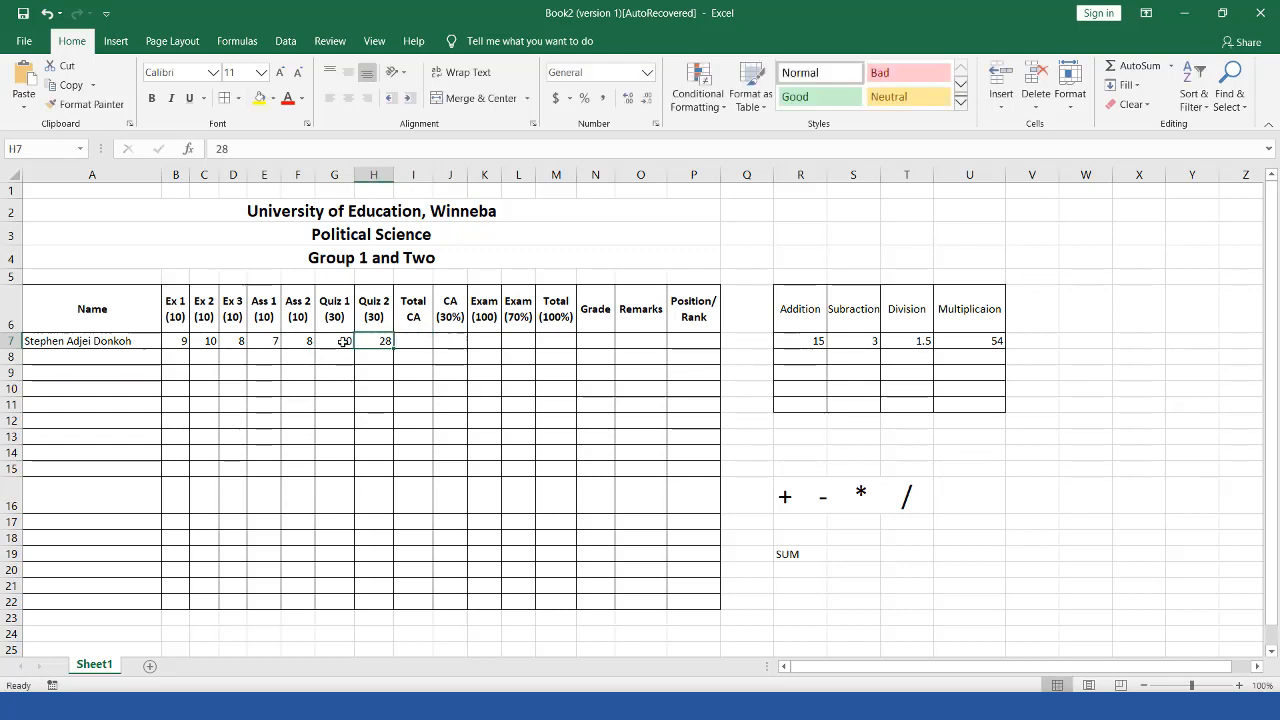
left_click(340, 341)
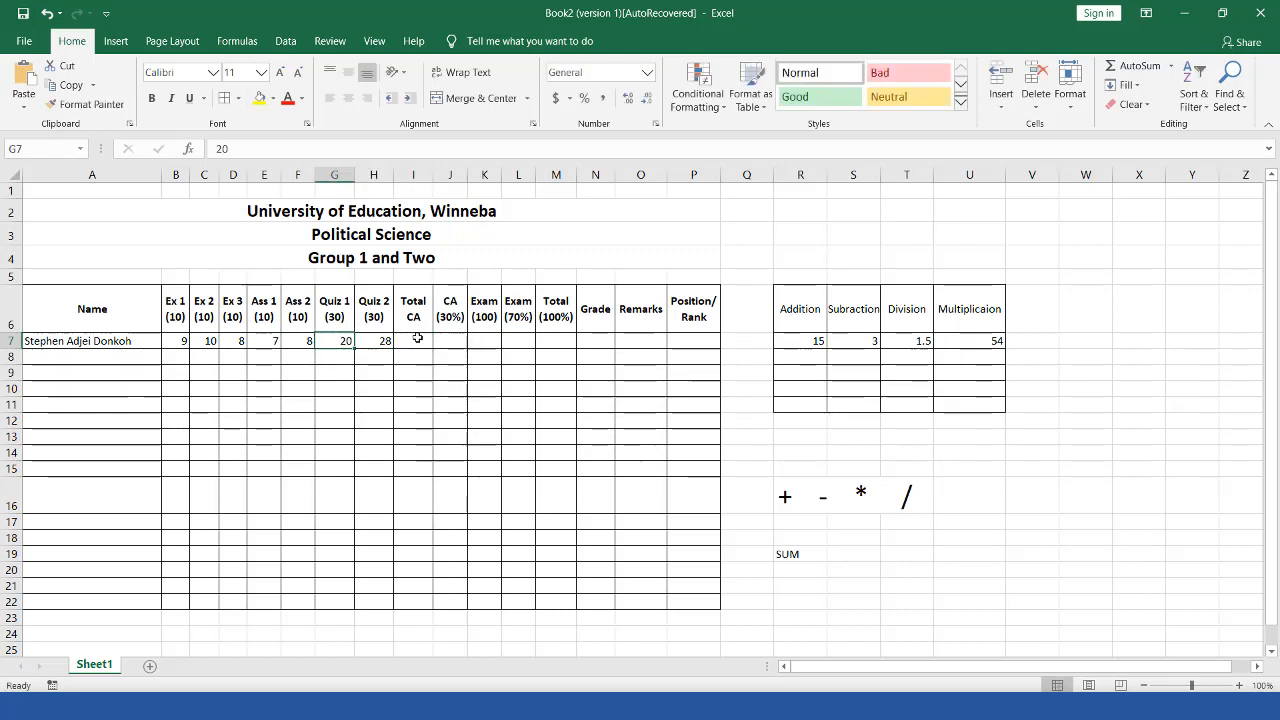
left_click(417, 338)
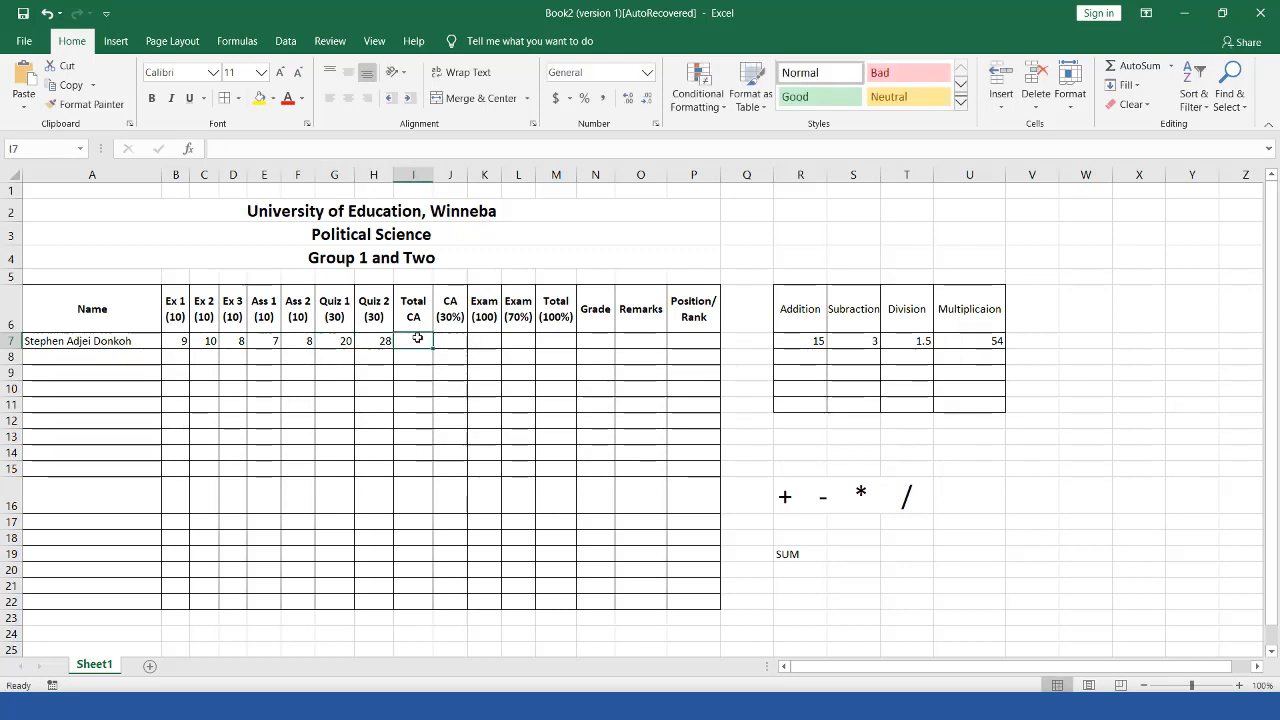
left_click(325, 147)
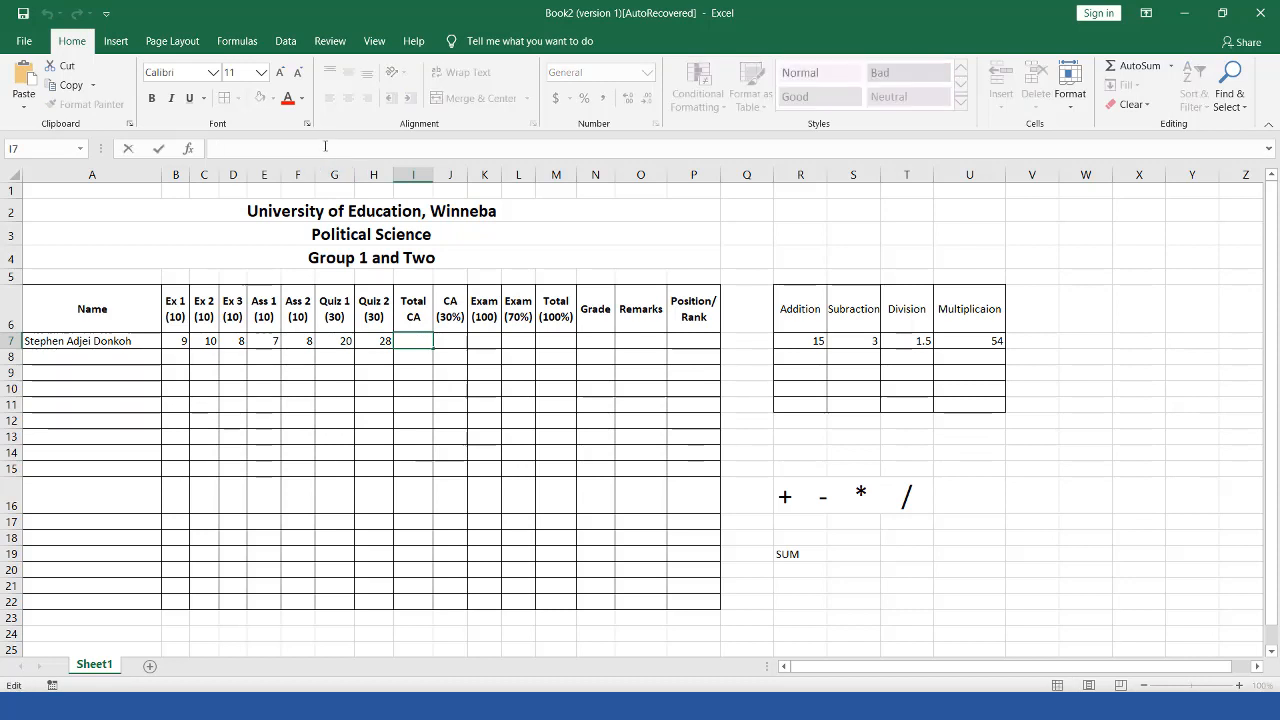
type("=")
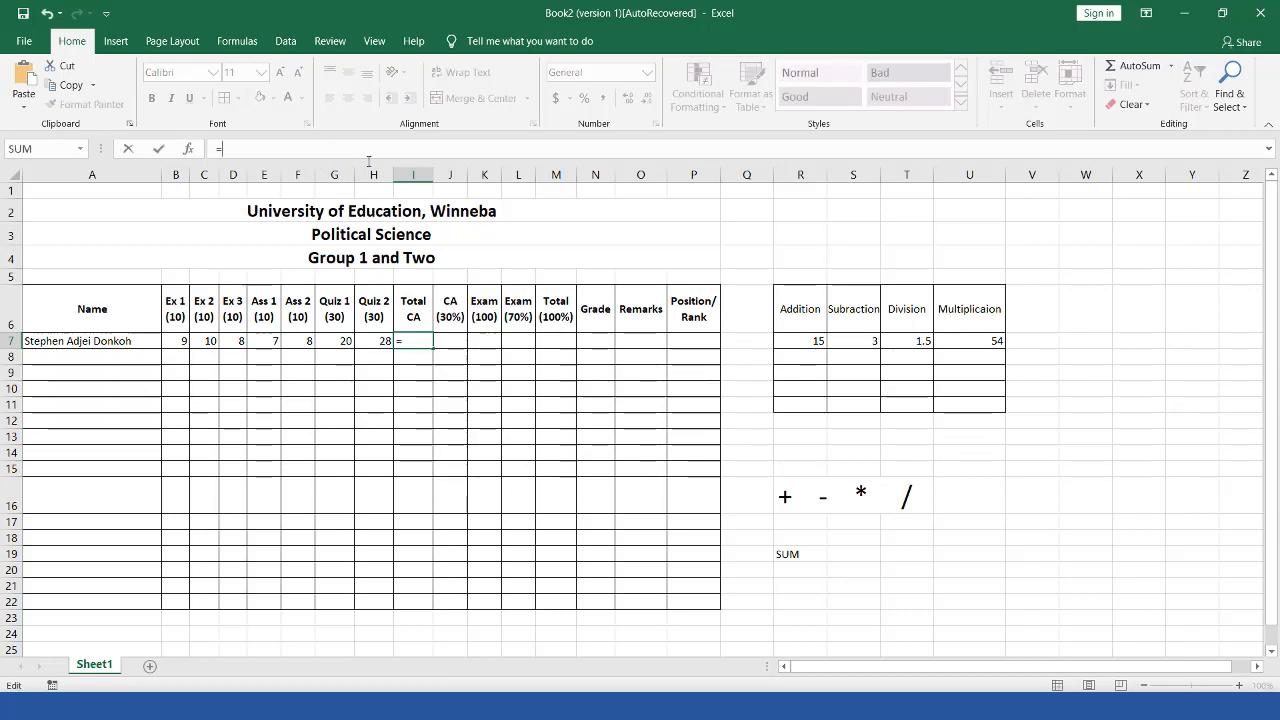
Step: Enter =H7-F7 in I7 to subtract Ass 2 from Quiz 2, giving 20
left_click(369, 341)
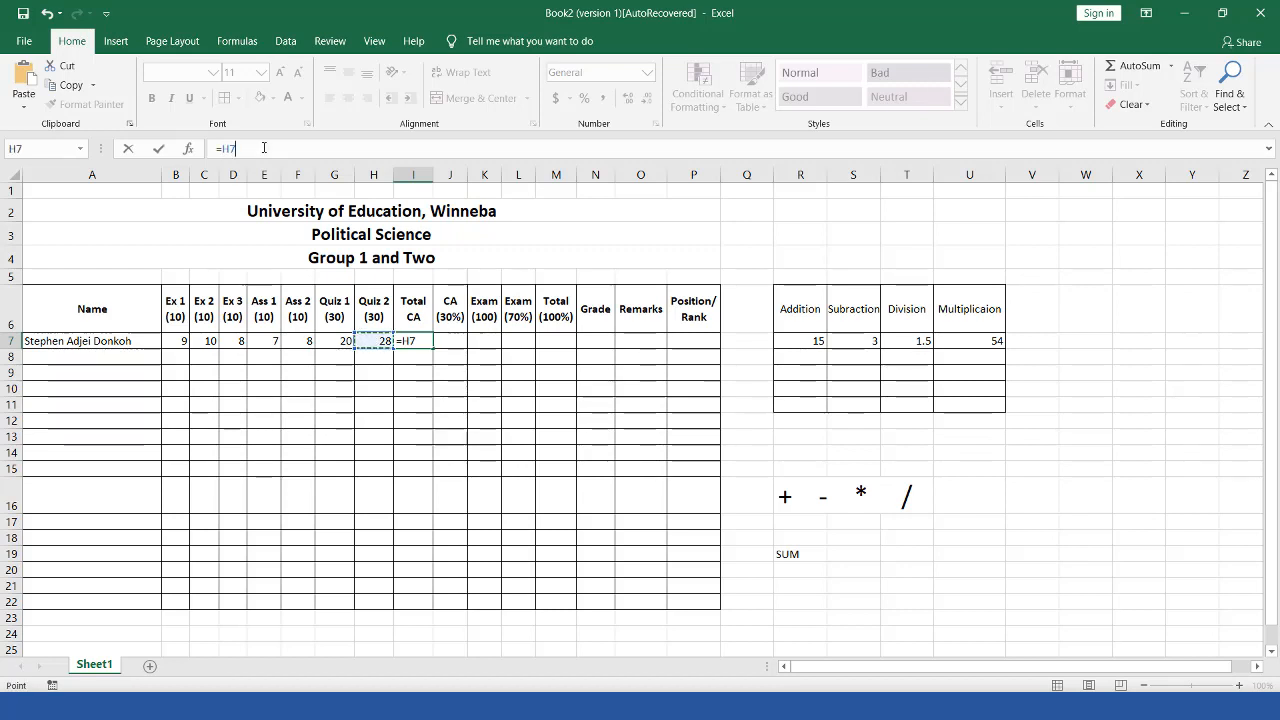
type("-")
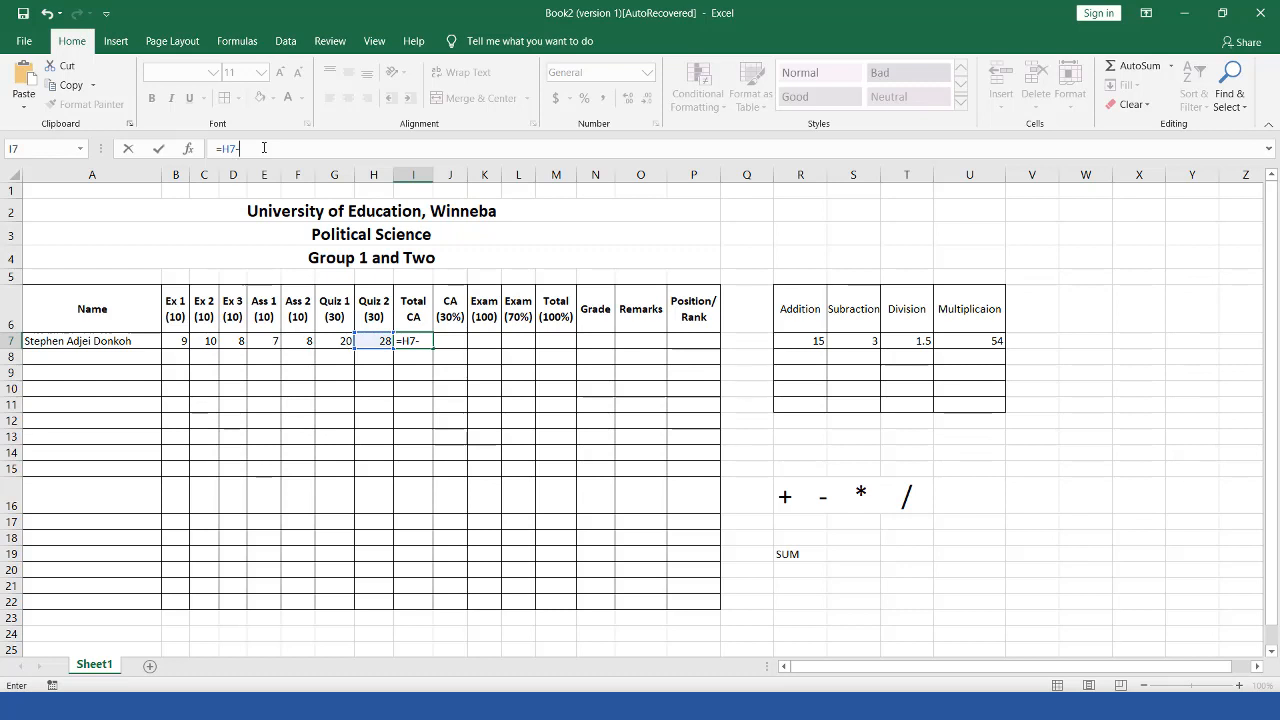
left_click(303, 342)
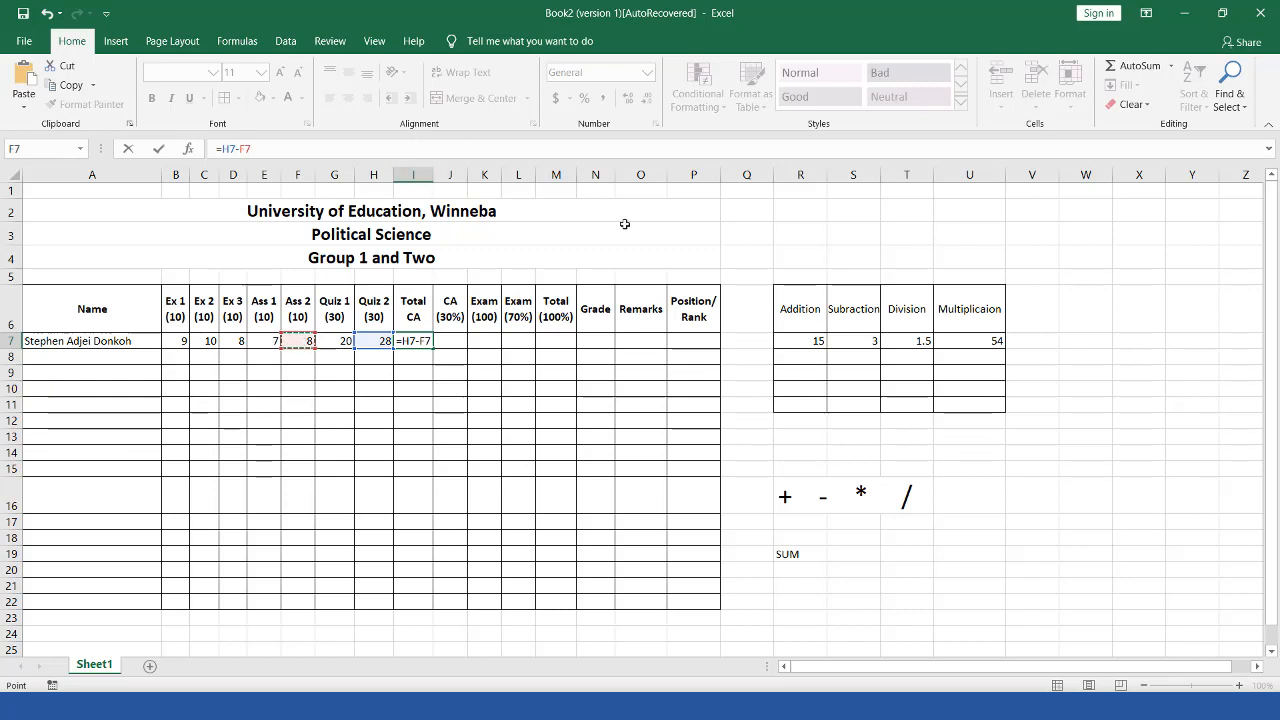
key("Return")
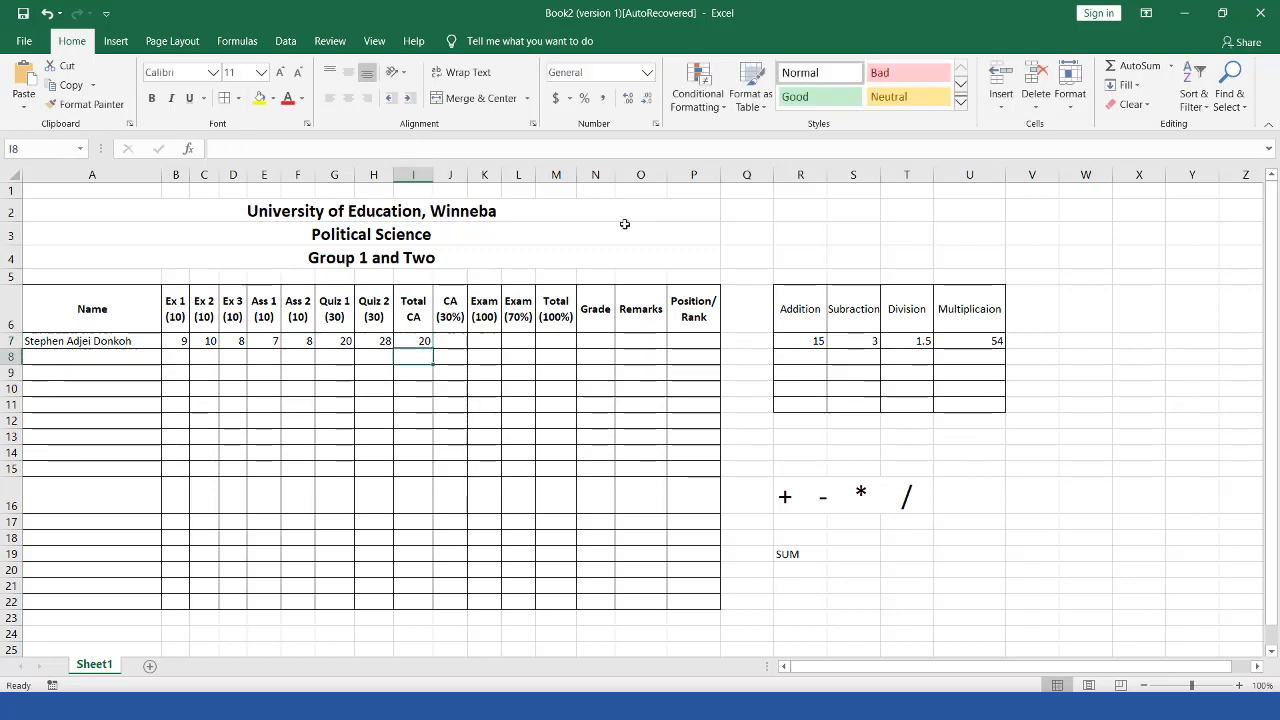
Step: Clear the result from I7 and type = to start a new formula
left_click(420, 341)
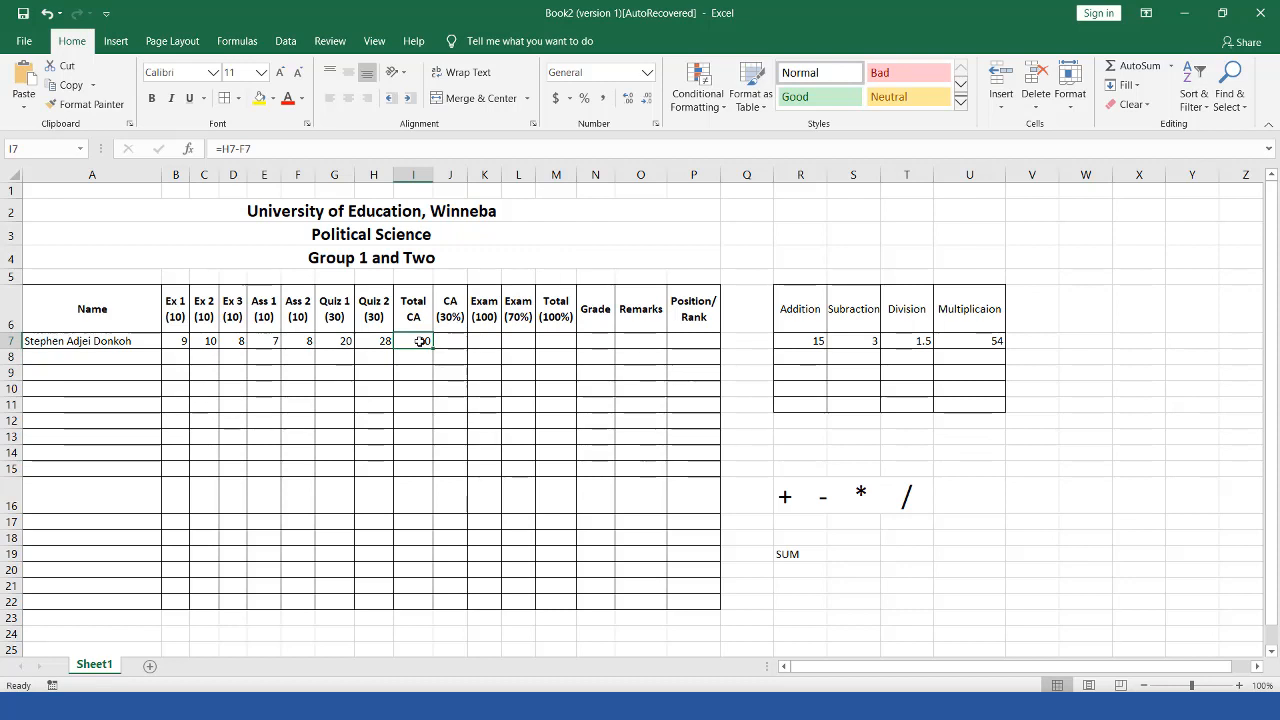
key("Delete")
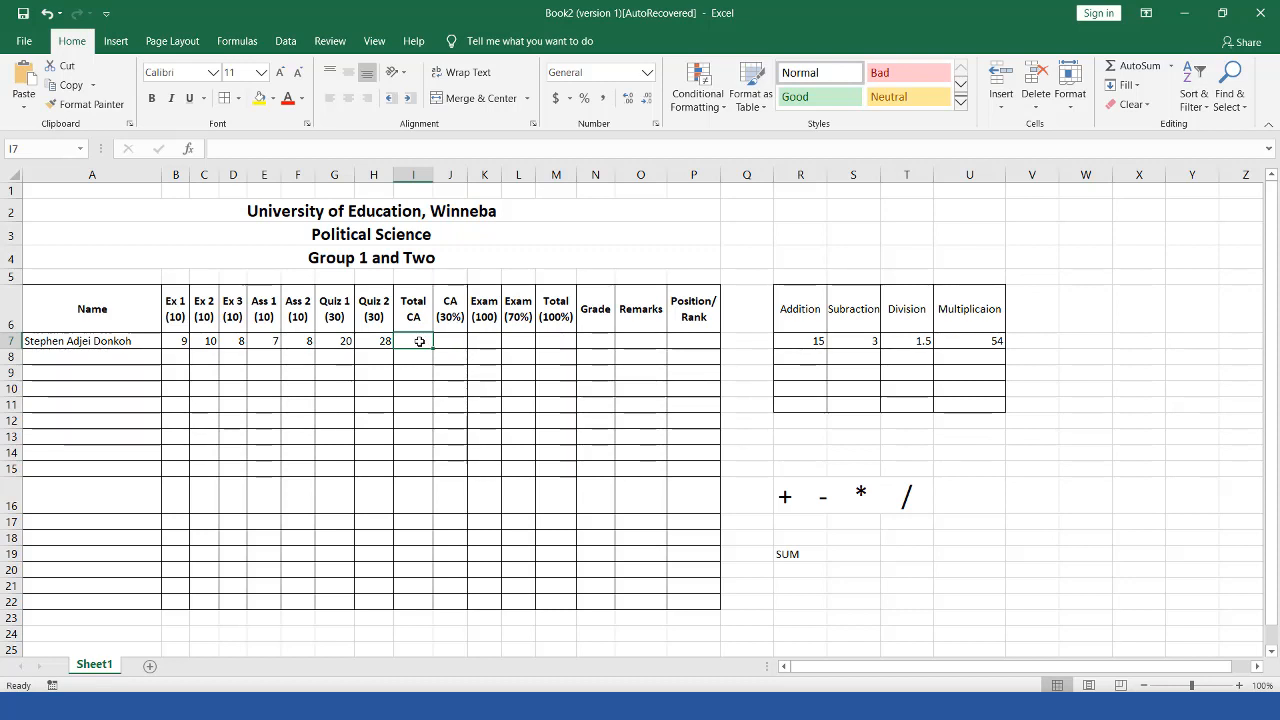
type("=")
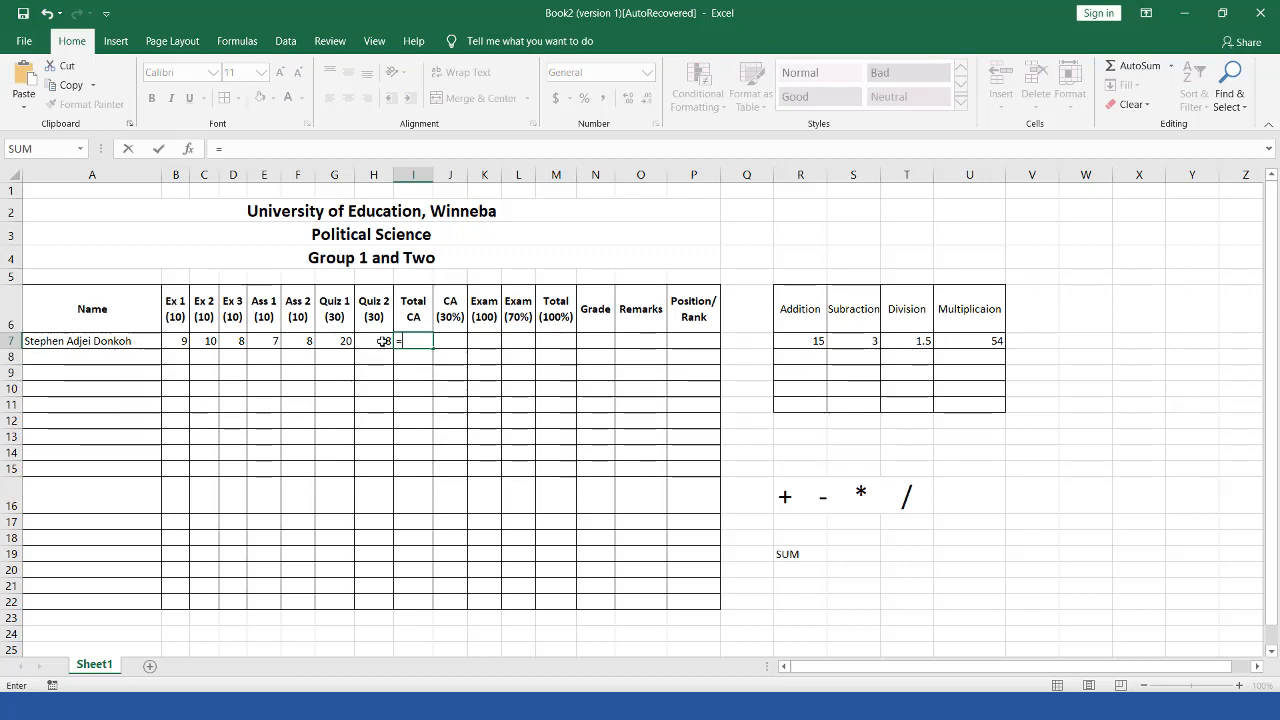
Step: Enter =H7/D7 in I7 to divide Quiz 2 by Ex 3, giving 3.5
left_click(383, 341)
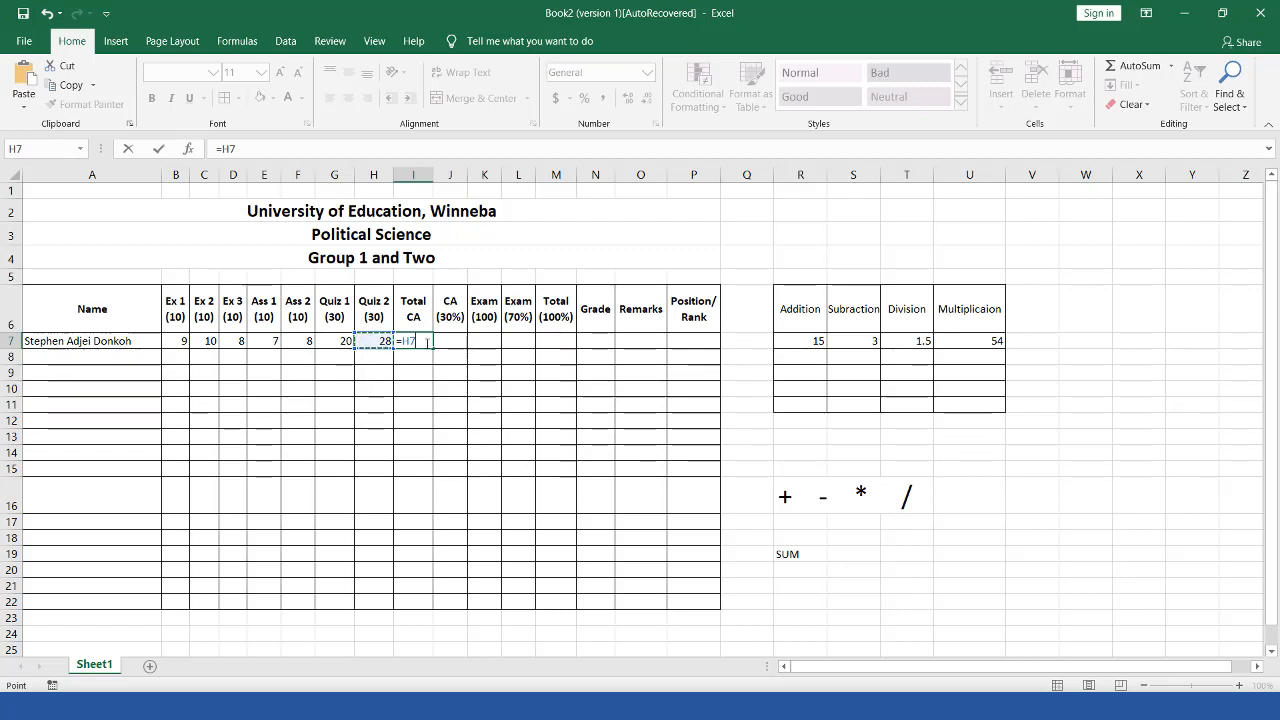
type("/")
left_click(242, 342)
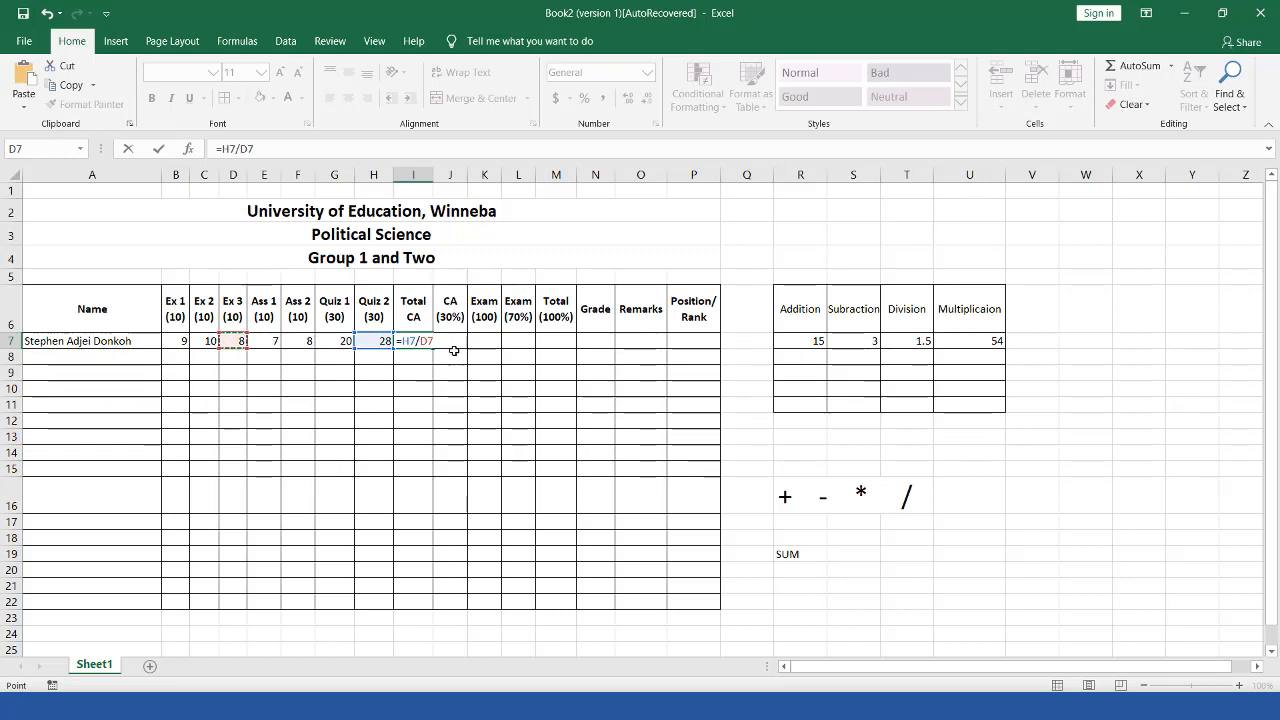
key("Return")
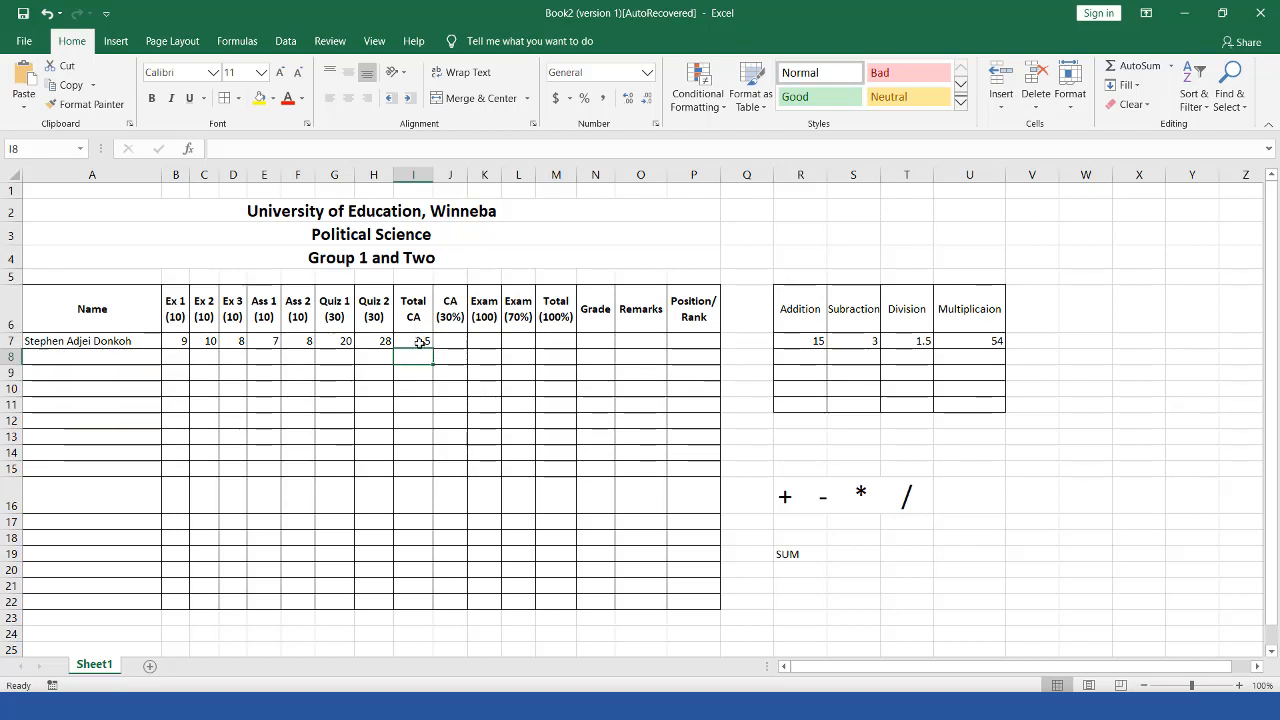
Step: Clear the 3.5 from I7 and type = to begin another formula
left_click(420, 342)
key("Delete")
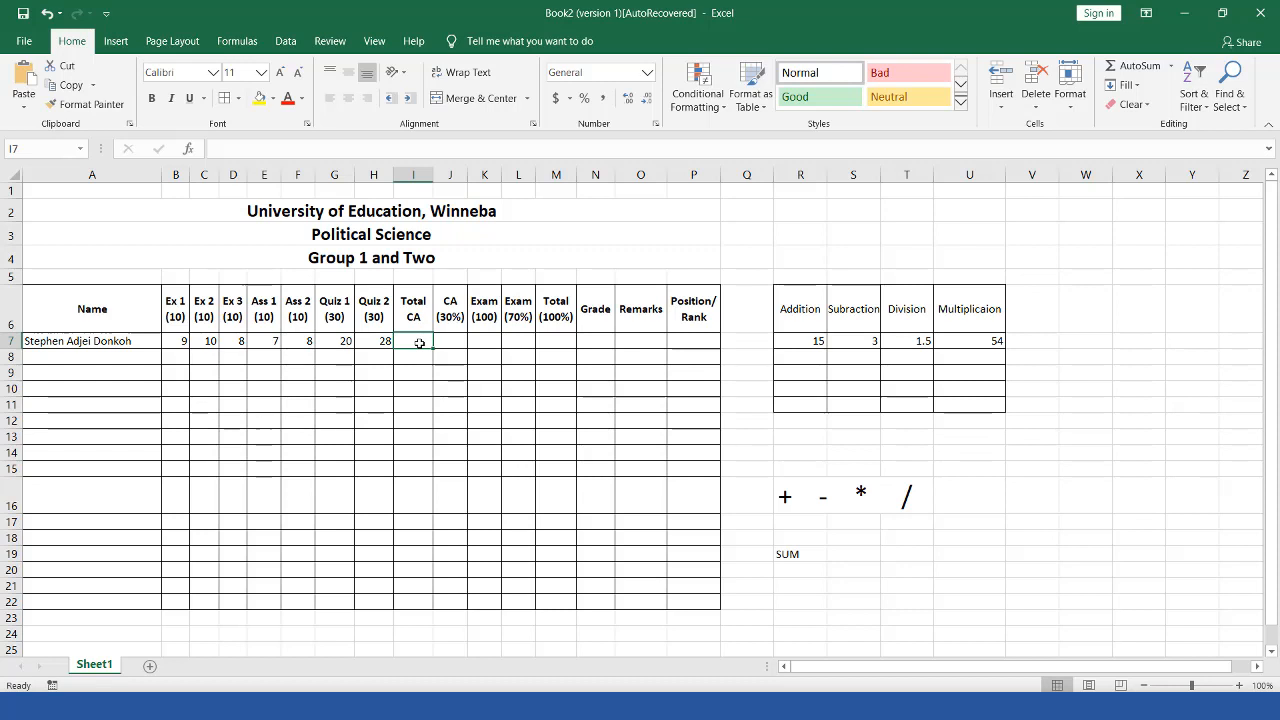
type("=")
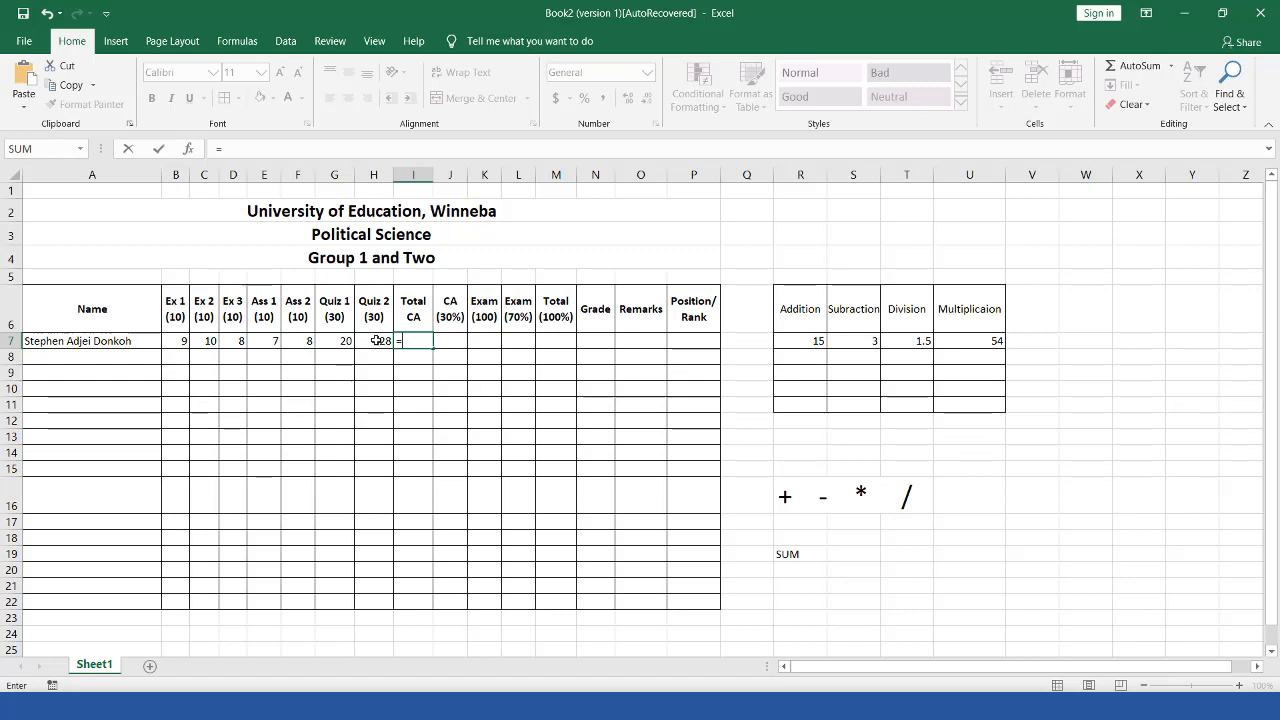
Step: Enter =H7*F7 in I7, replacing the plus with a multiply sign, giving 224
left_click(376, 341)
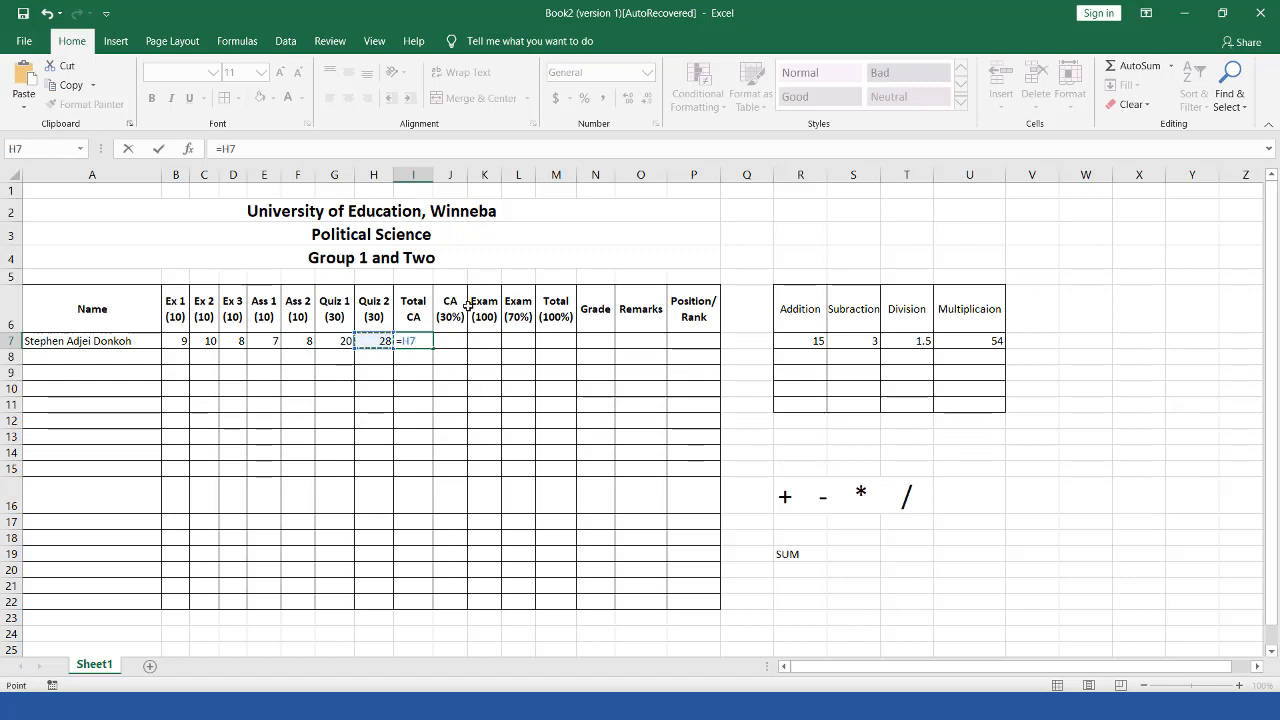
type("+")
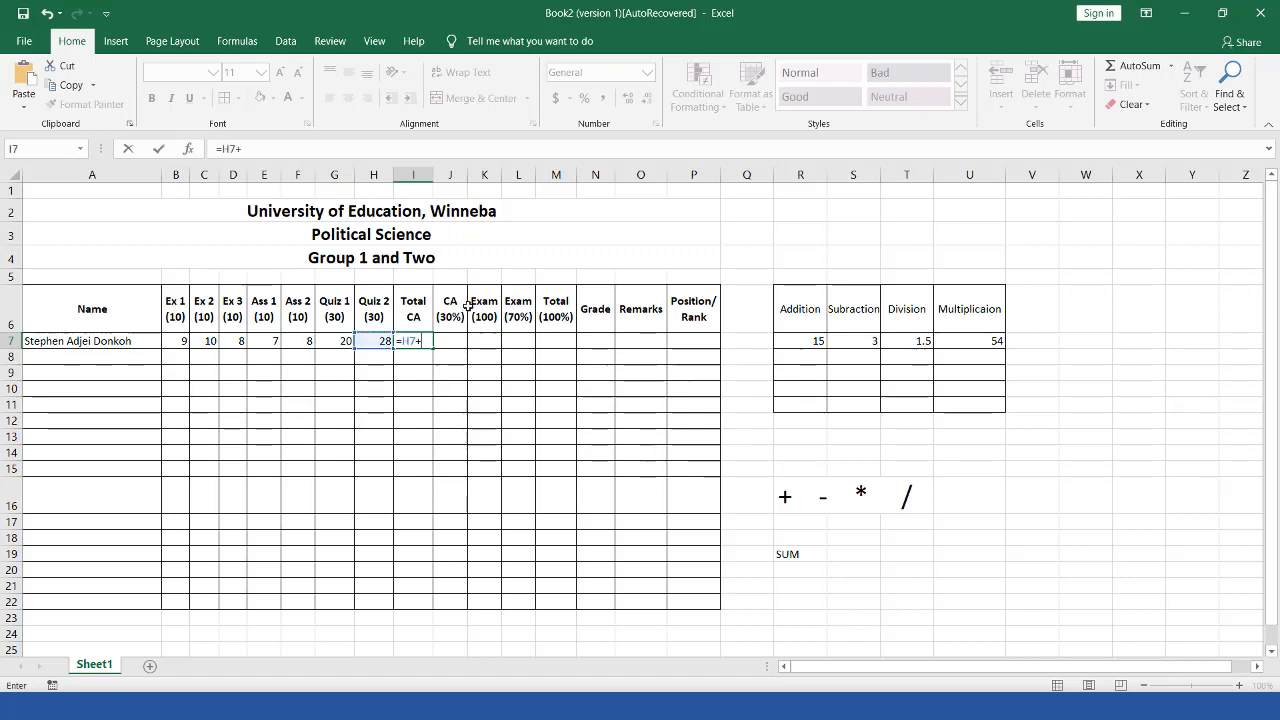
left_click(302, 341)
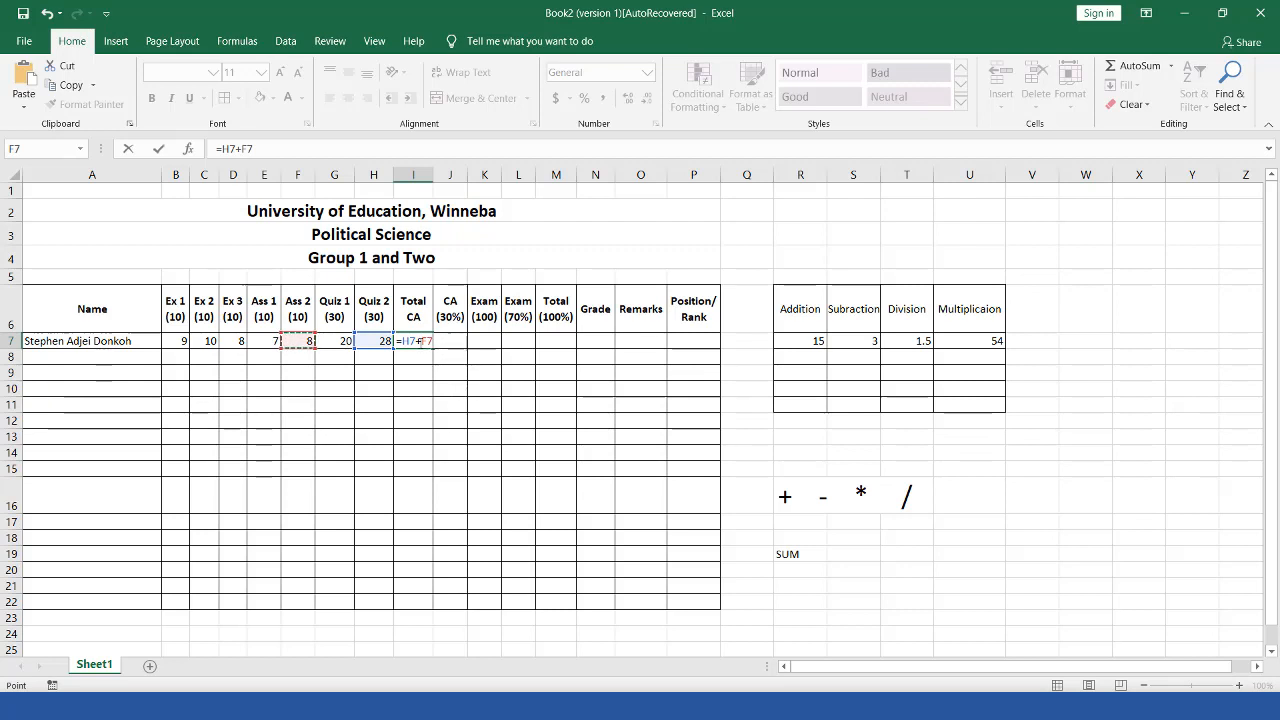
left_click(421, 341)
key("BackSpace")
type("*")
key("Return")
Step: Cancel an edit of the I7 formula and clear the Total CA cell
double_click(421, 341)
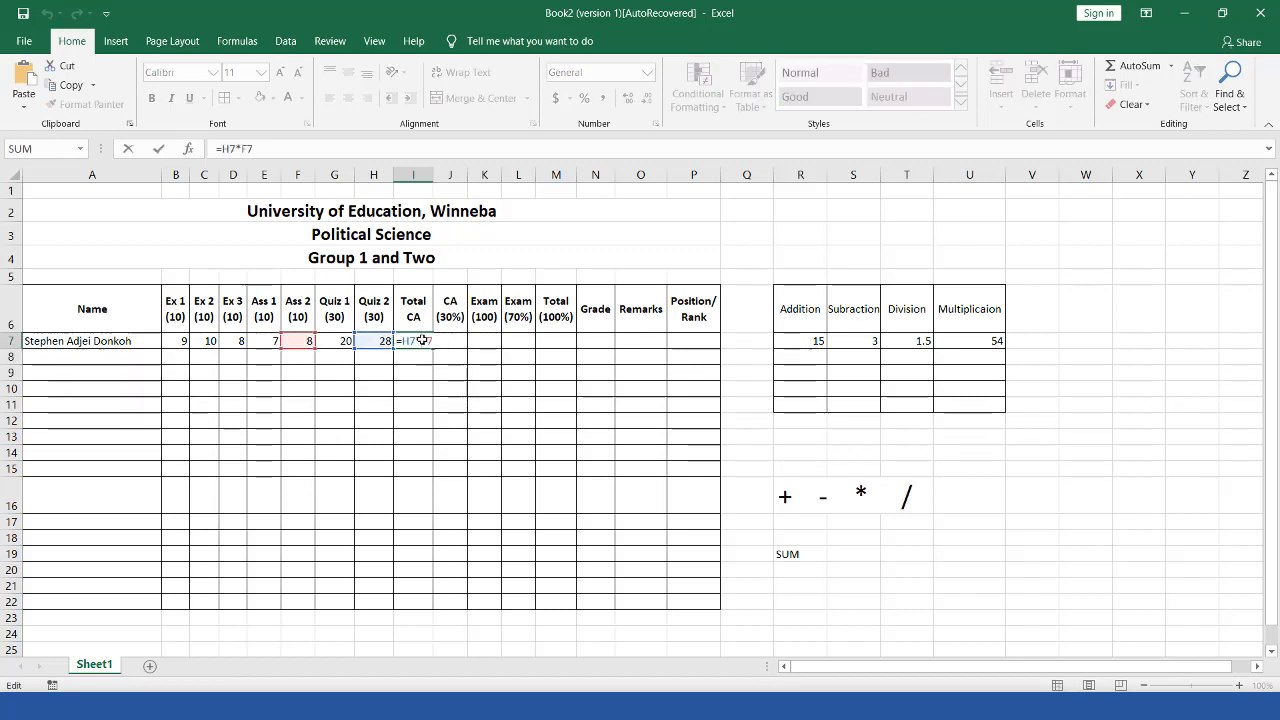
key("BackSpace")
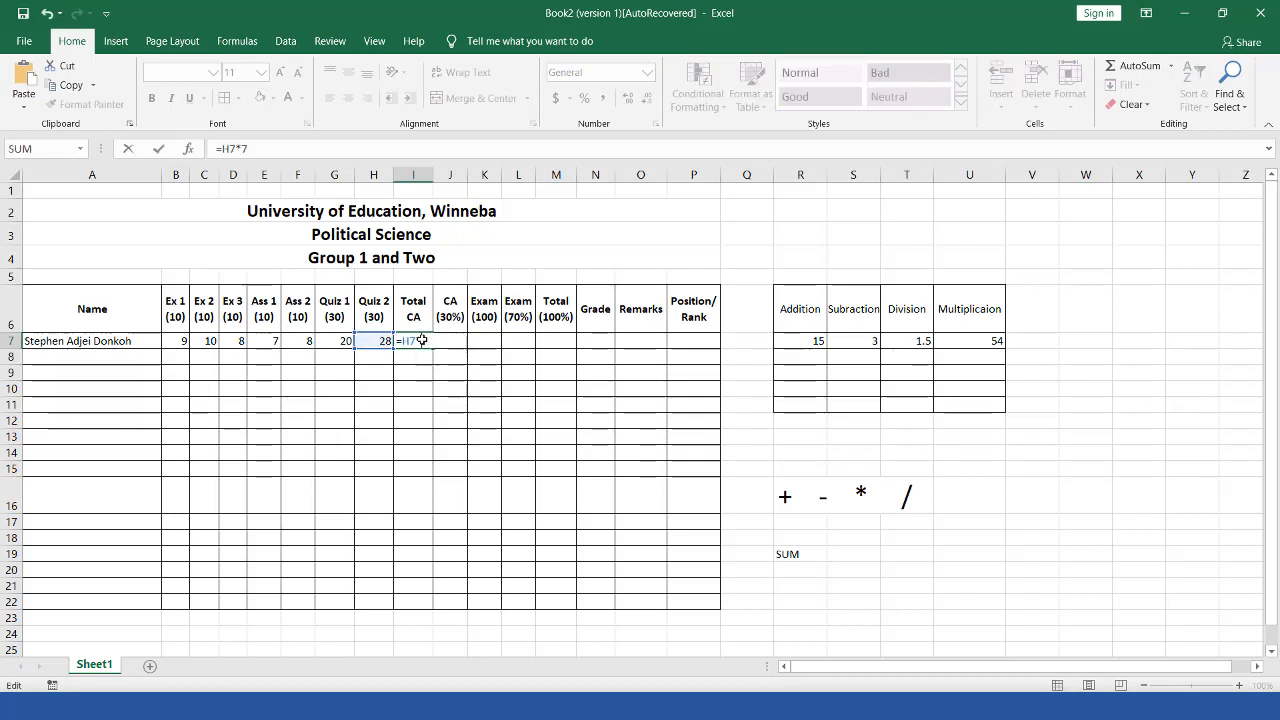
left_click(450, 357)
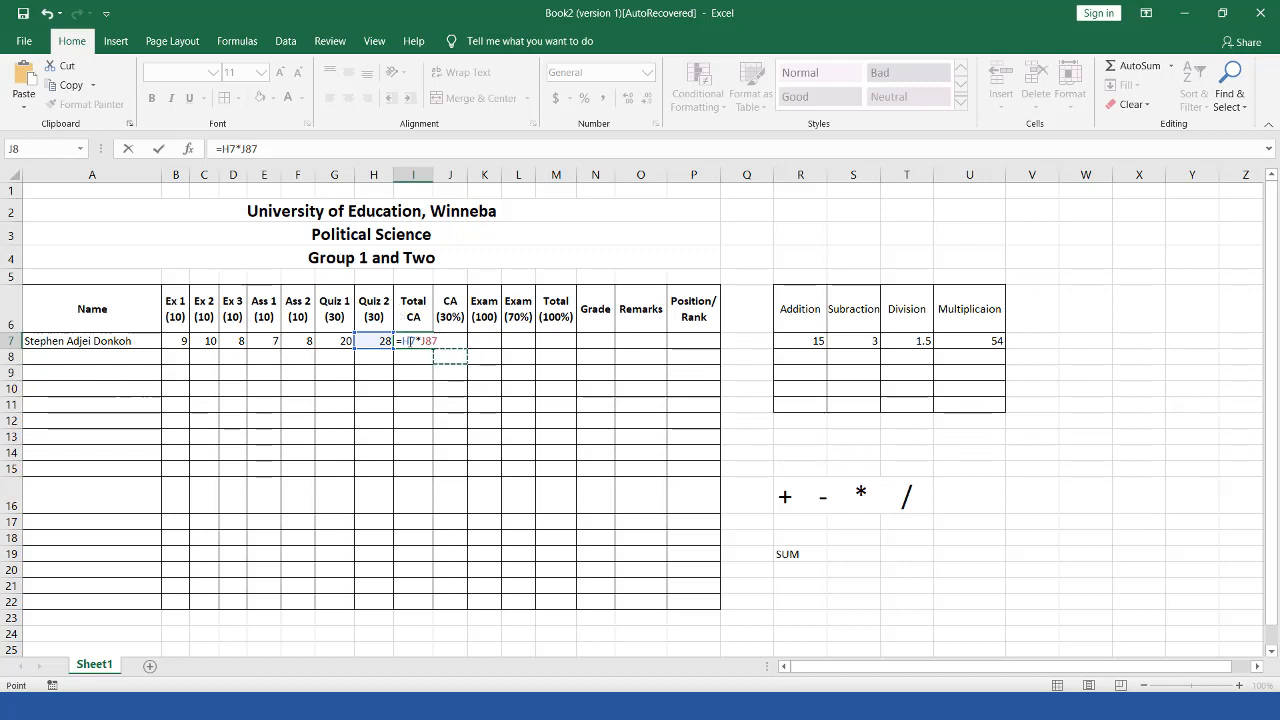
key("Escape")
key("Delete")
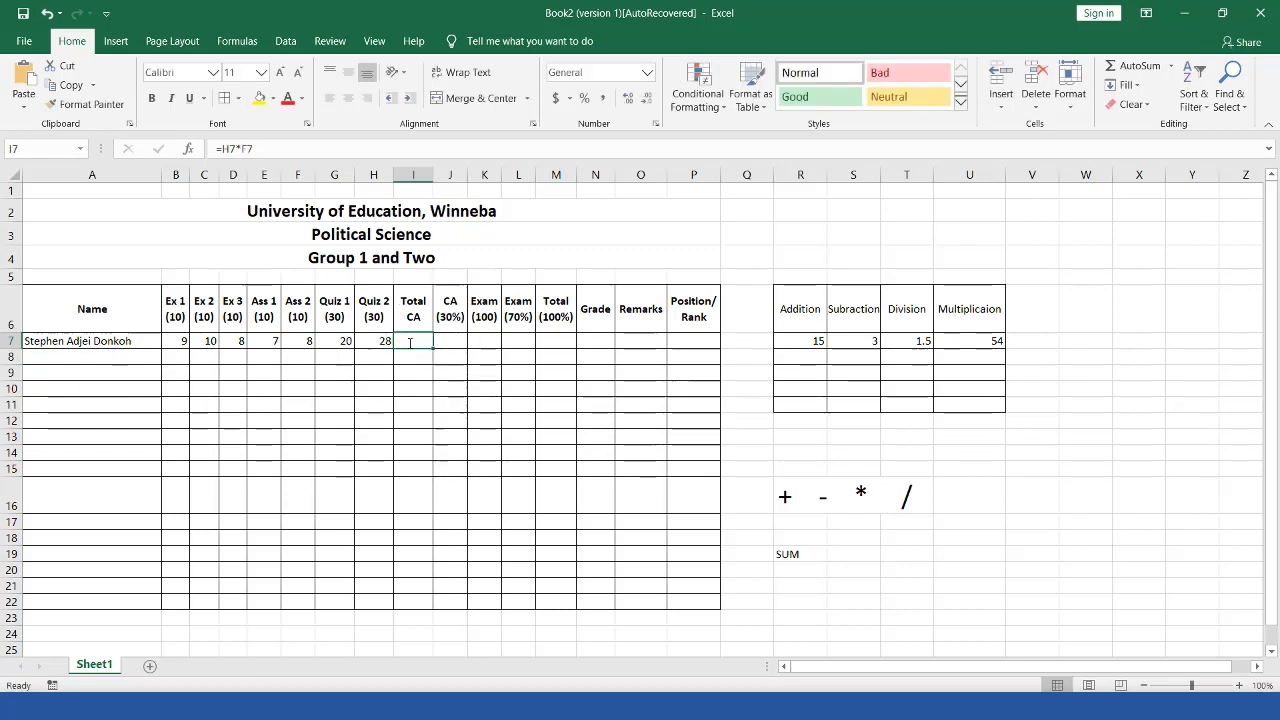
Step: Enter 2 and 4 into R8 and R9 of the Addition column, showing 32 and 40
left_click(806, 357)
left_click_drag(806, 341, 806, 368)
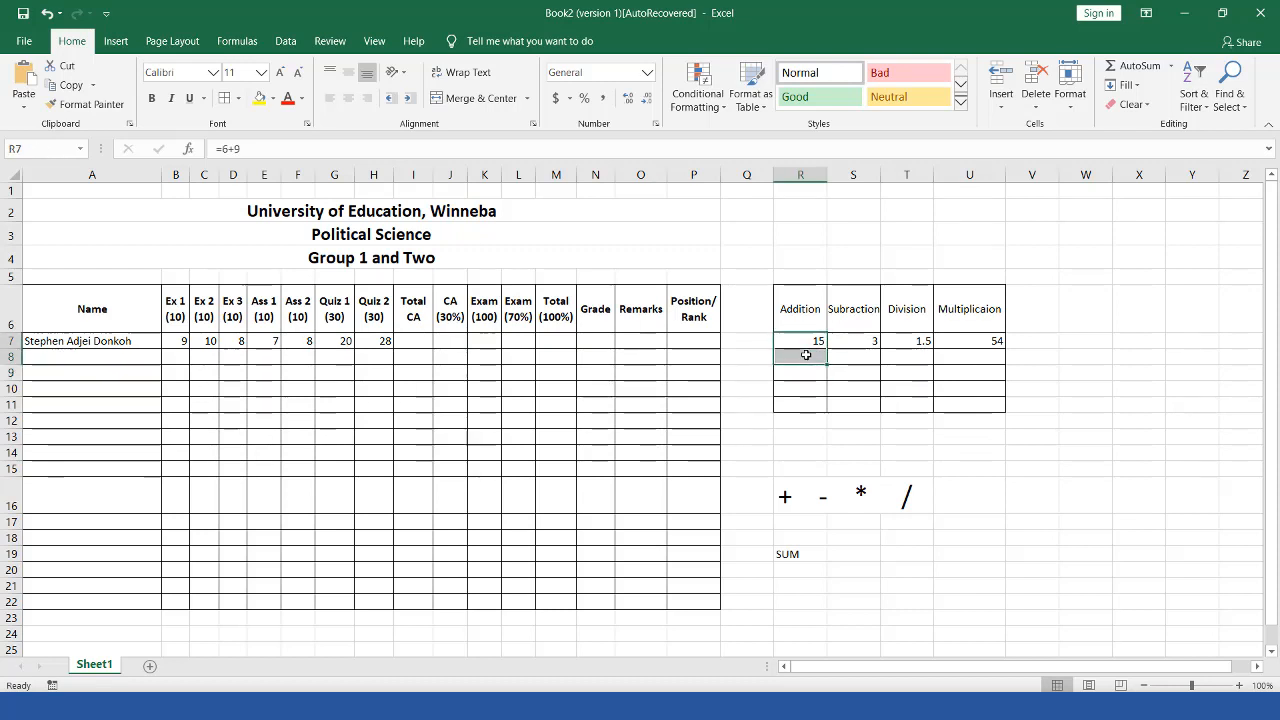
left_click(806, 355)
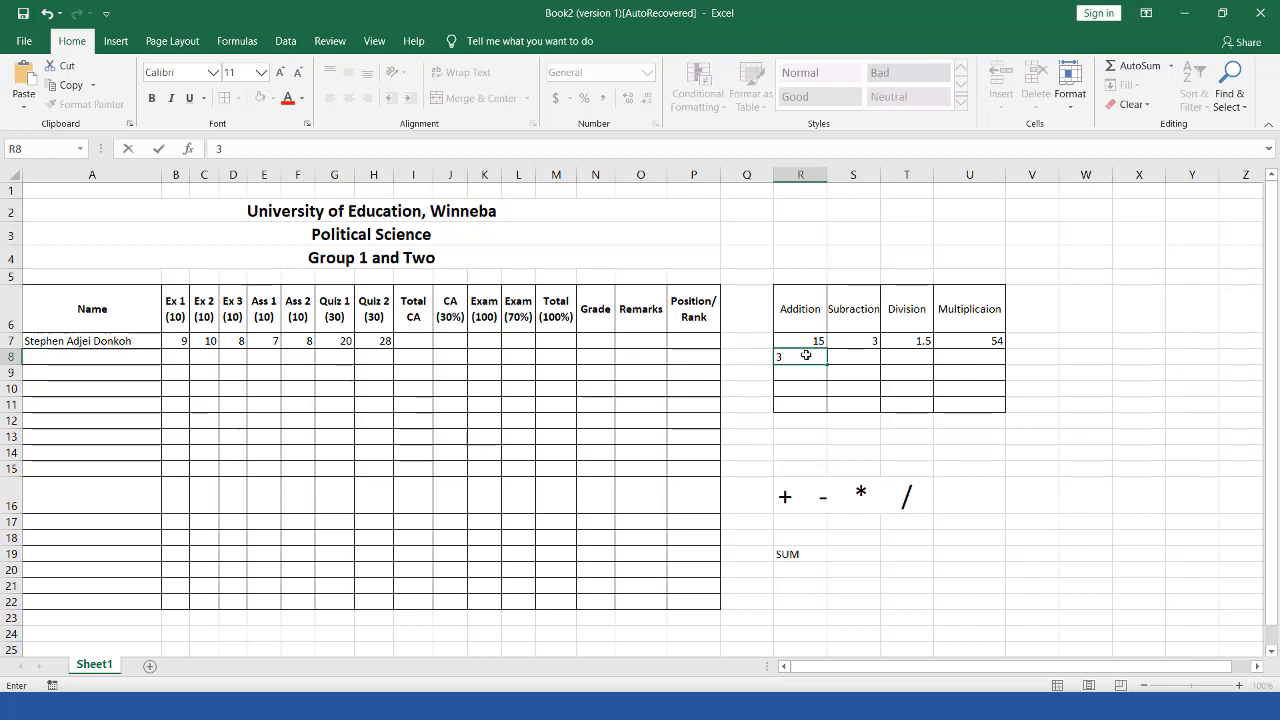
type("2")
key("Return")
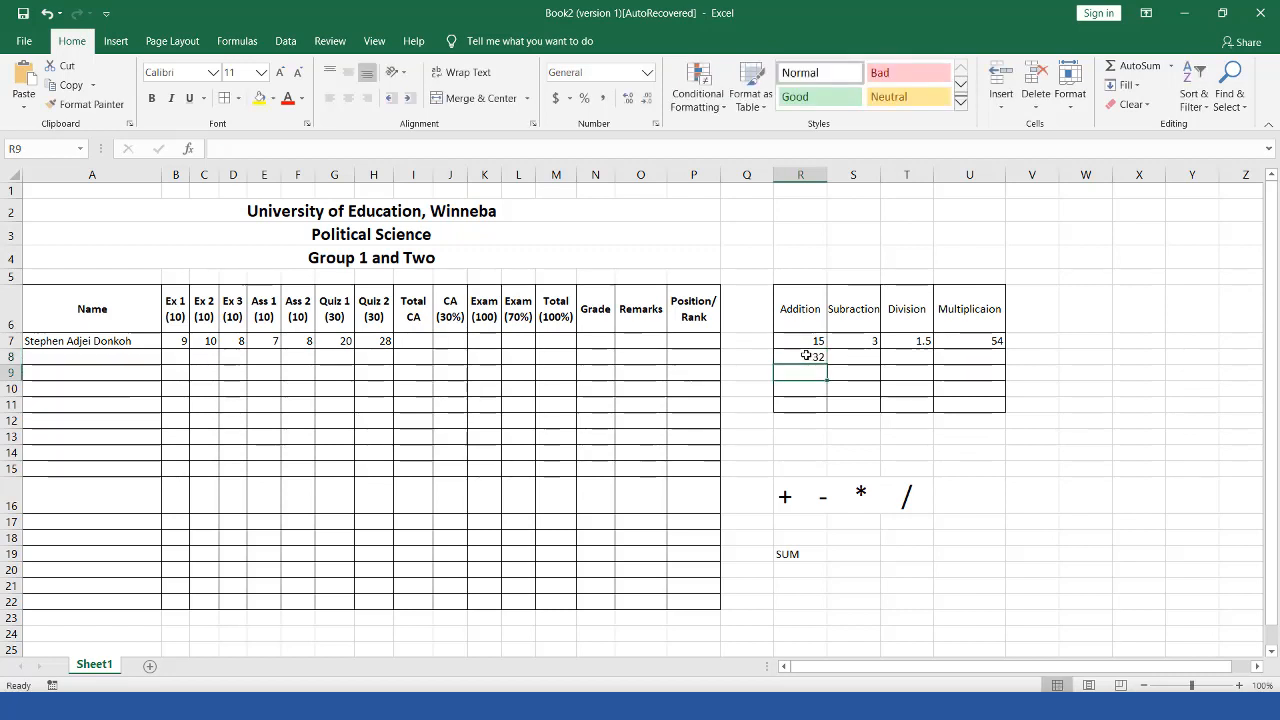
type("40")
key("Return")
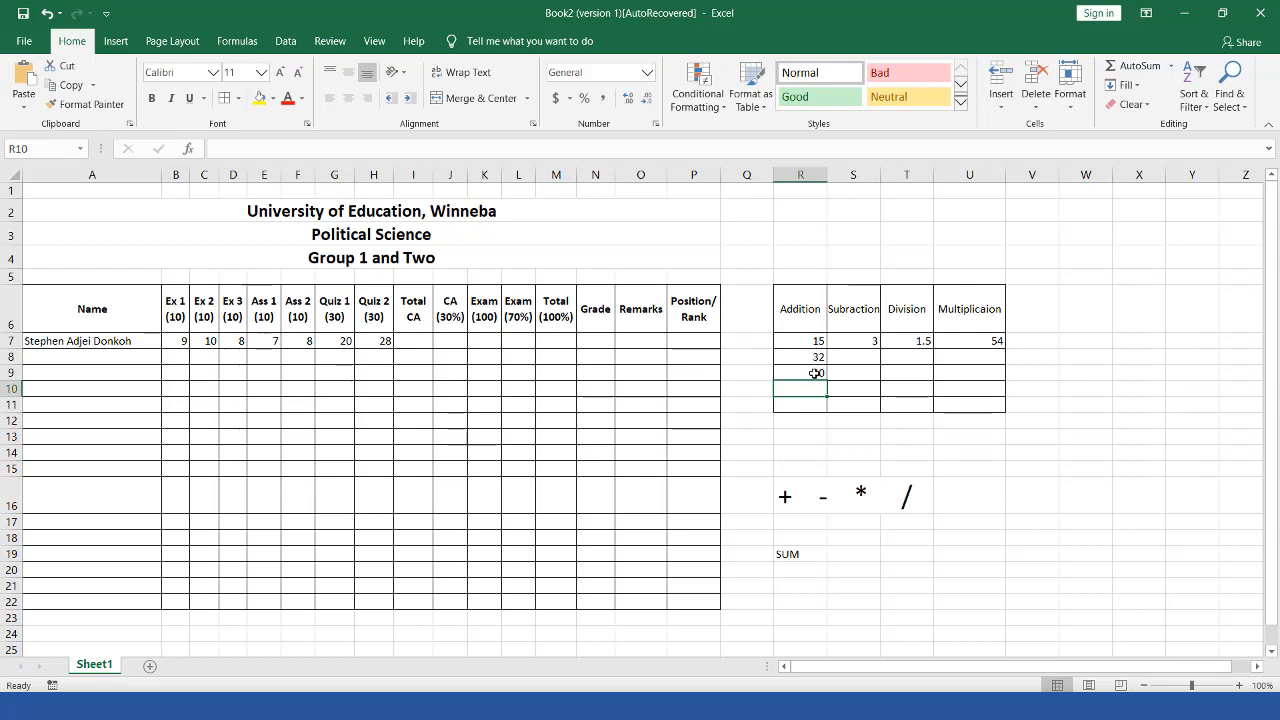
Step: Replace R9 with =SUM(R7:R8) giving 47, then select R7:R8 to check the total
left_click(814, 373)
key("Delete")
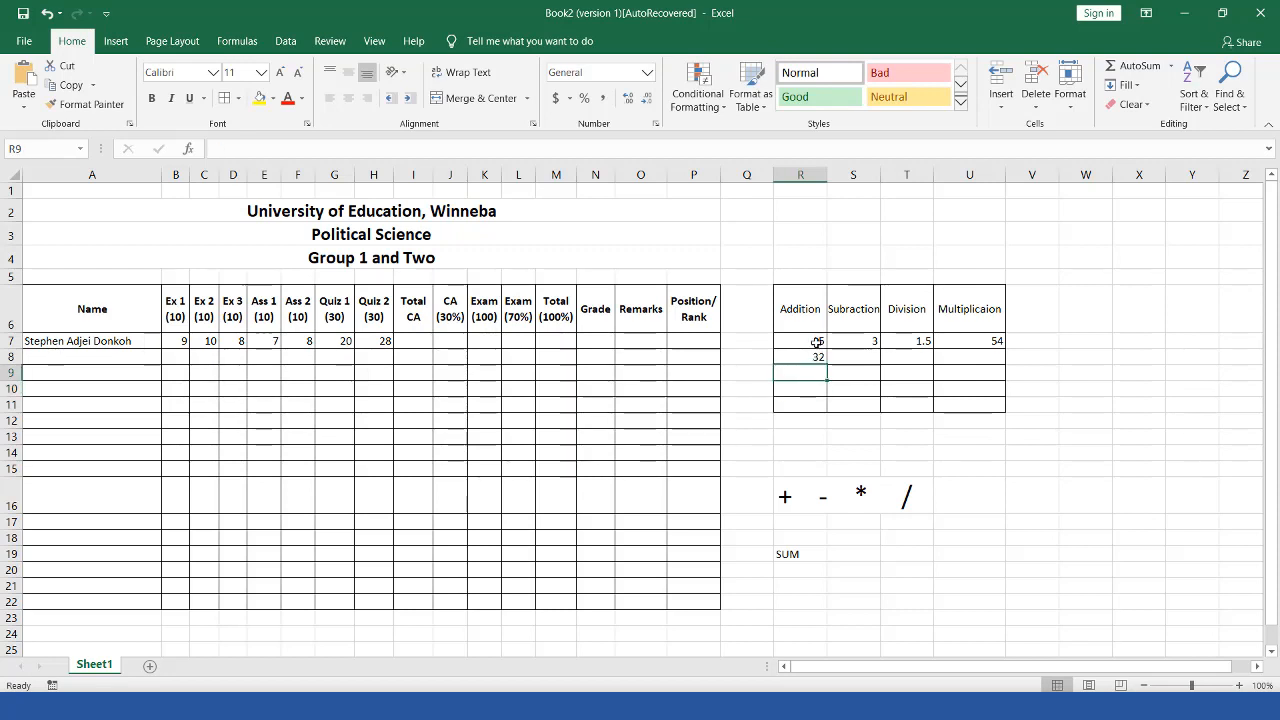
type("=")
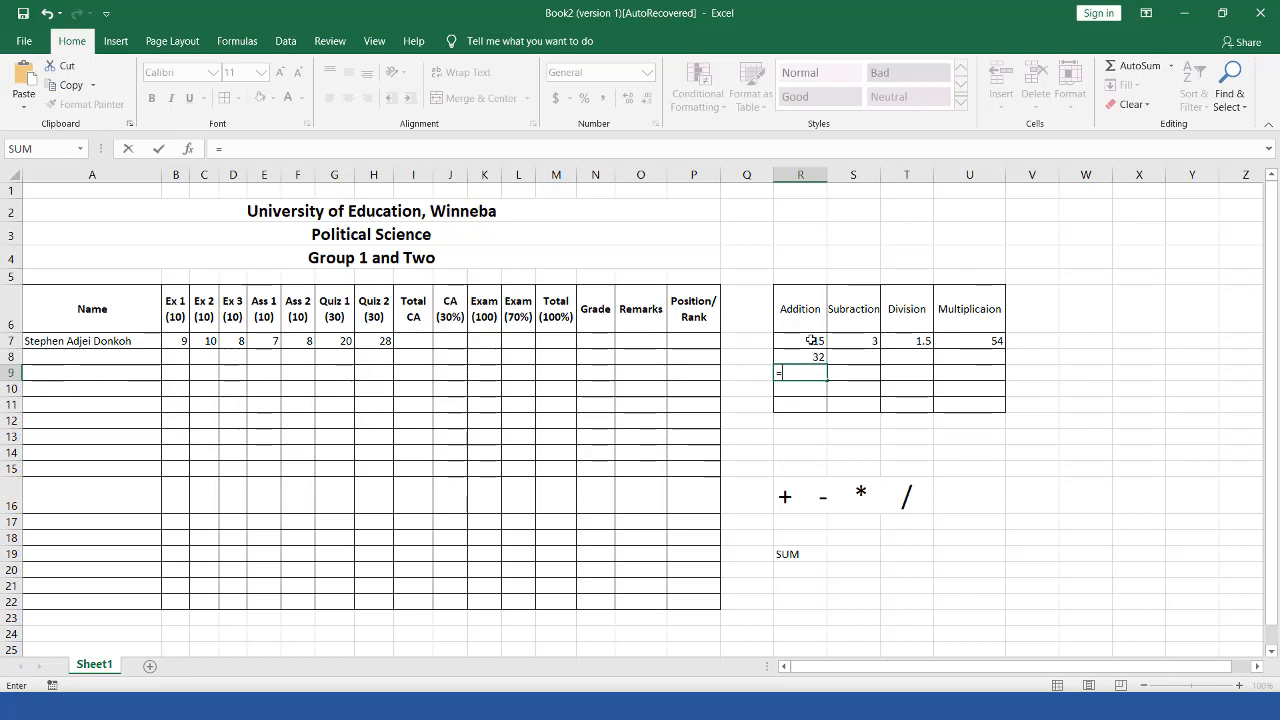
type("S")
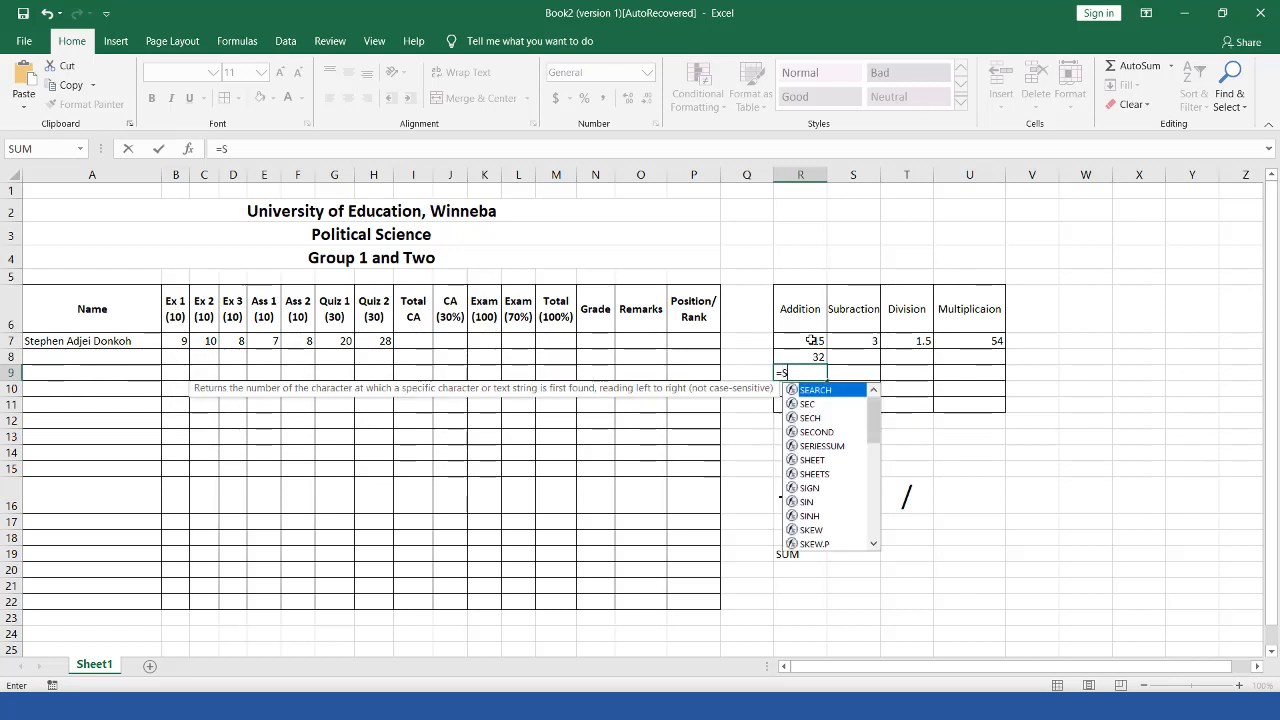
type("UM")
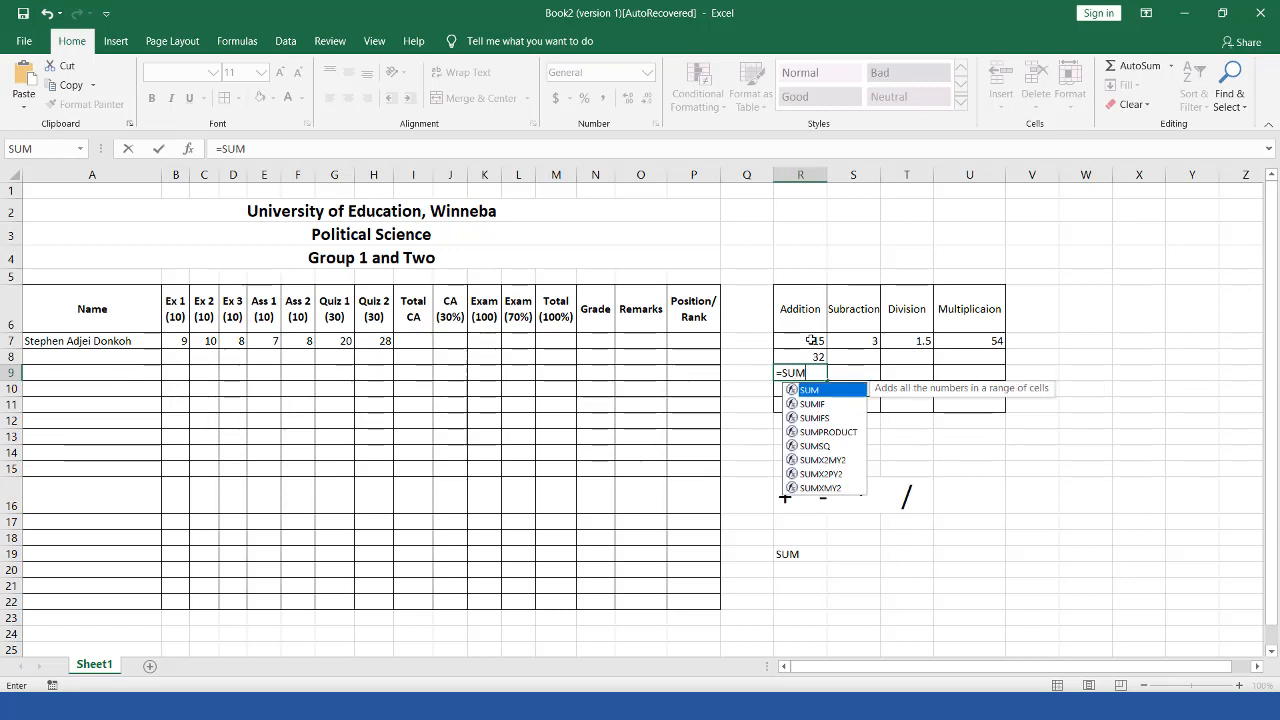
type("(")
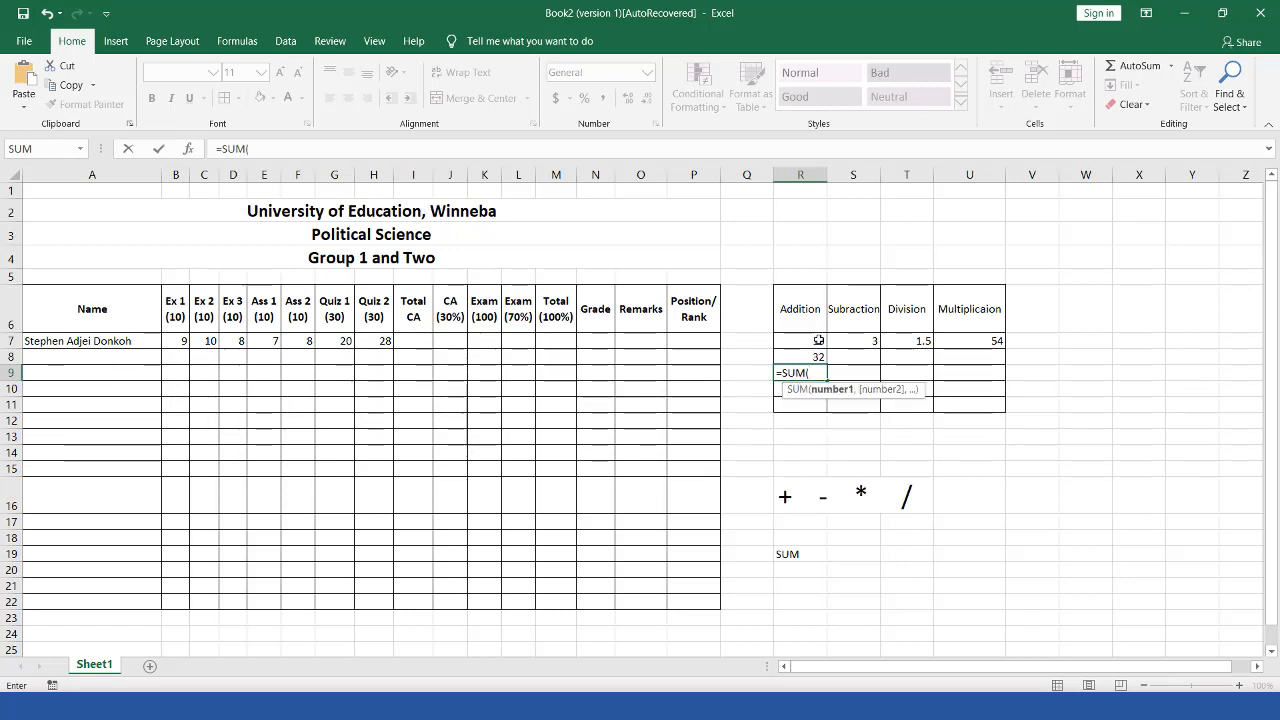
left_click_drag(818, 341, 818, 358)
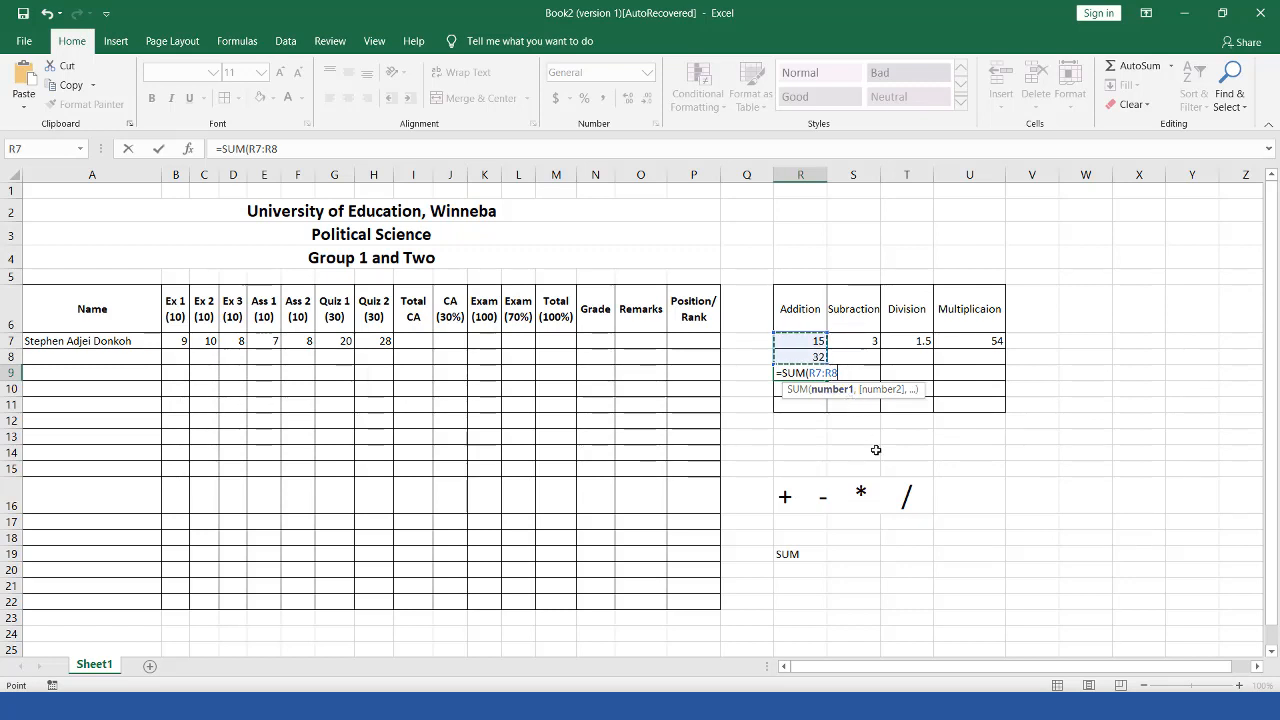
type(")")
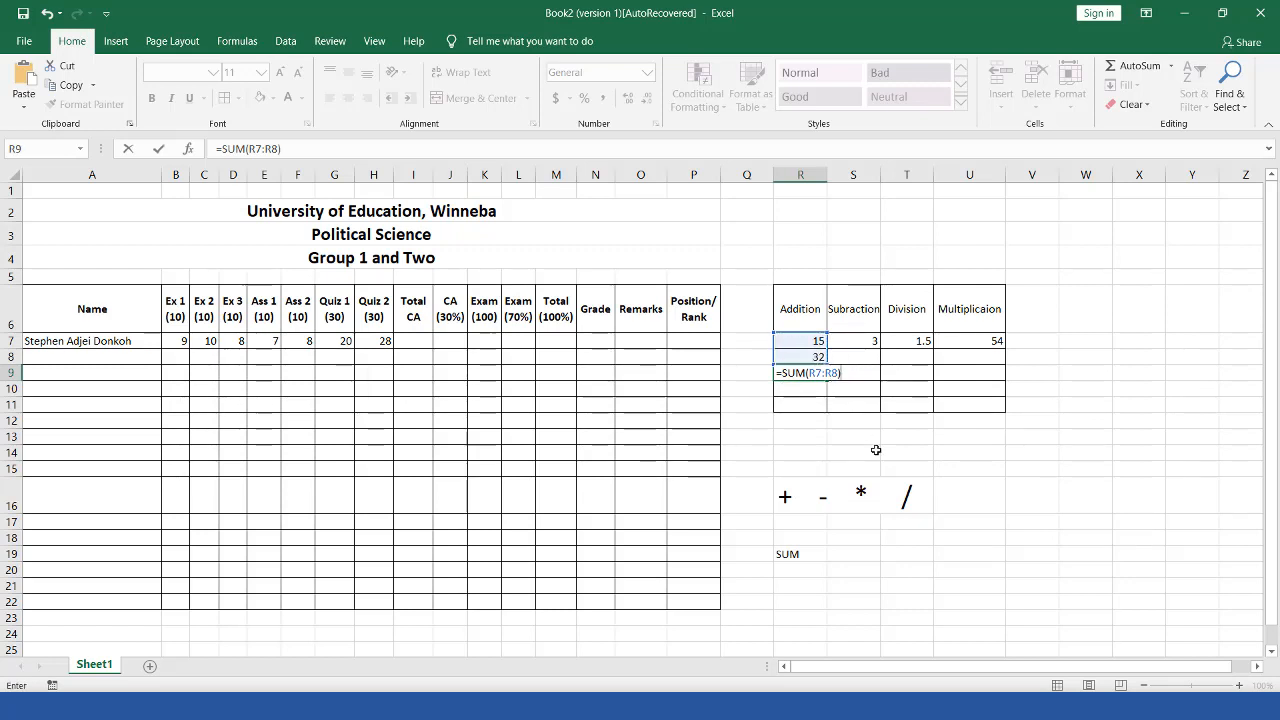
key("Return")
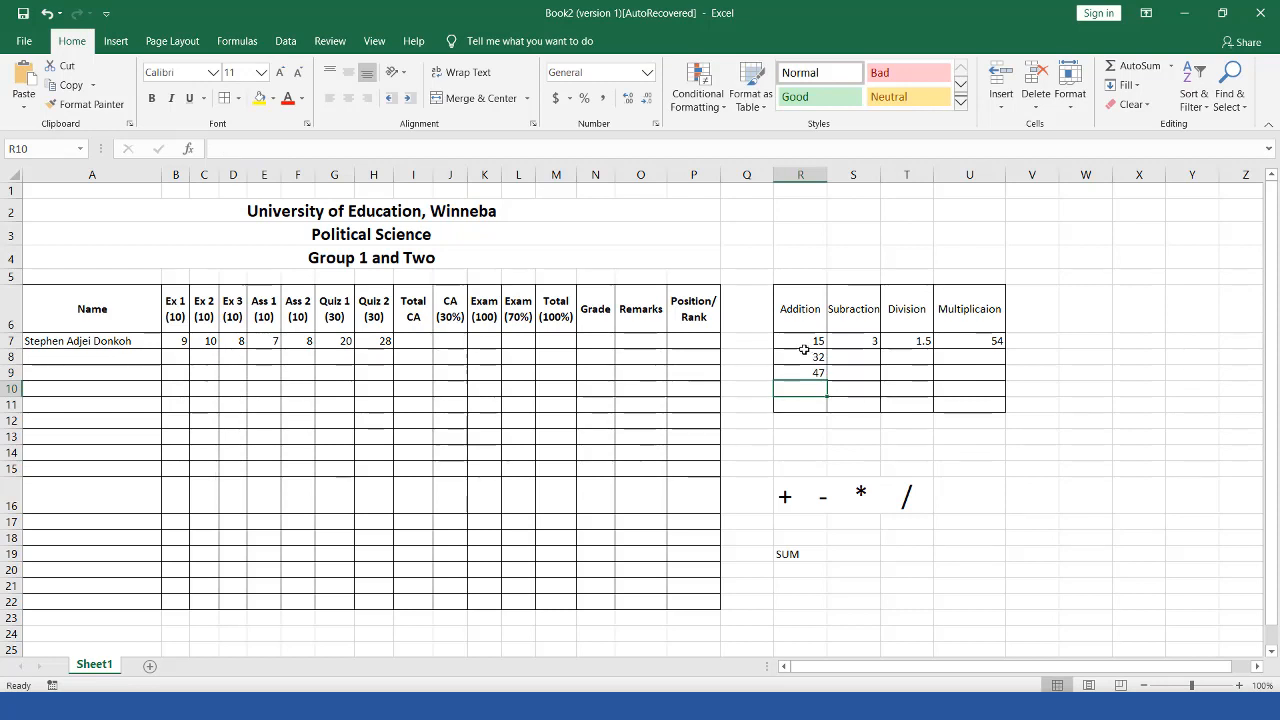
left_click_drag(802, 339, 810, 359)
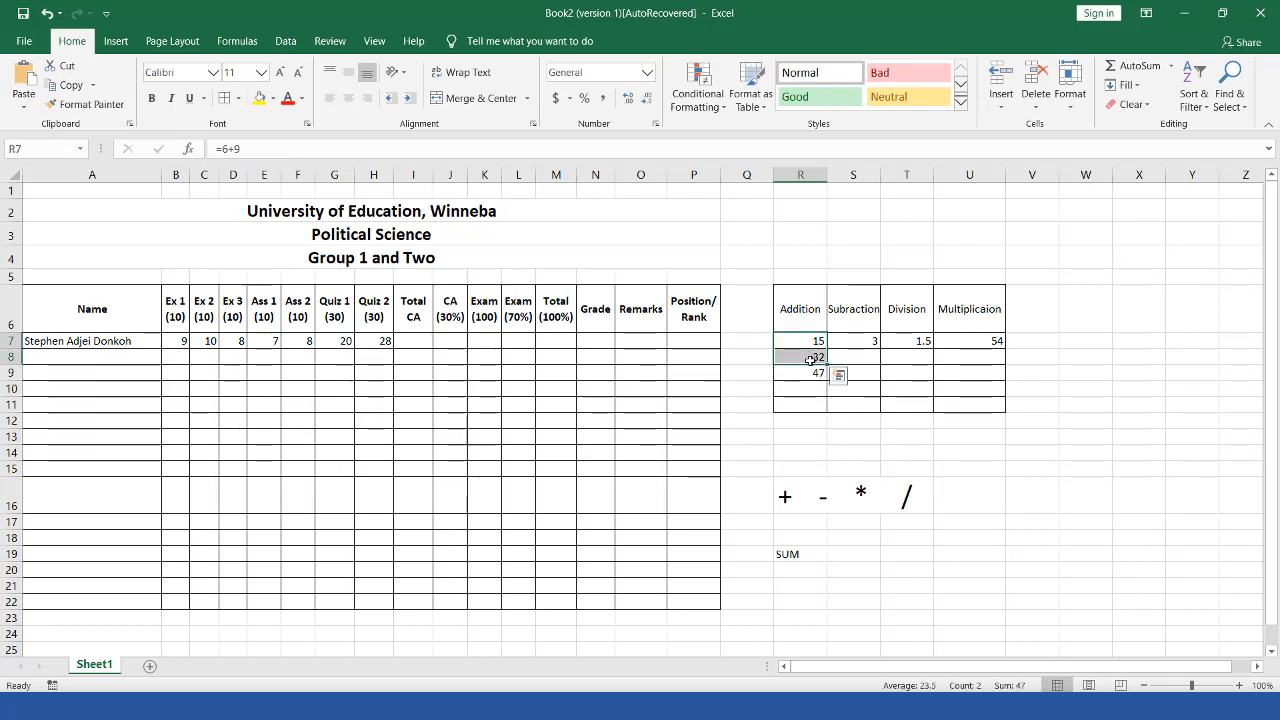
Step: Check the 3 in S7 and enter 15 in S8
left_click(861, 343)
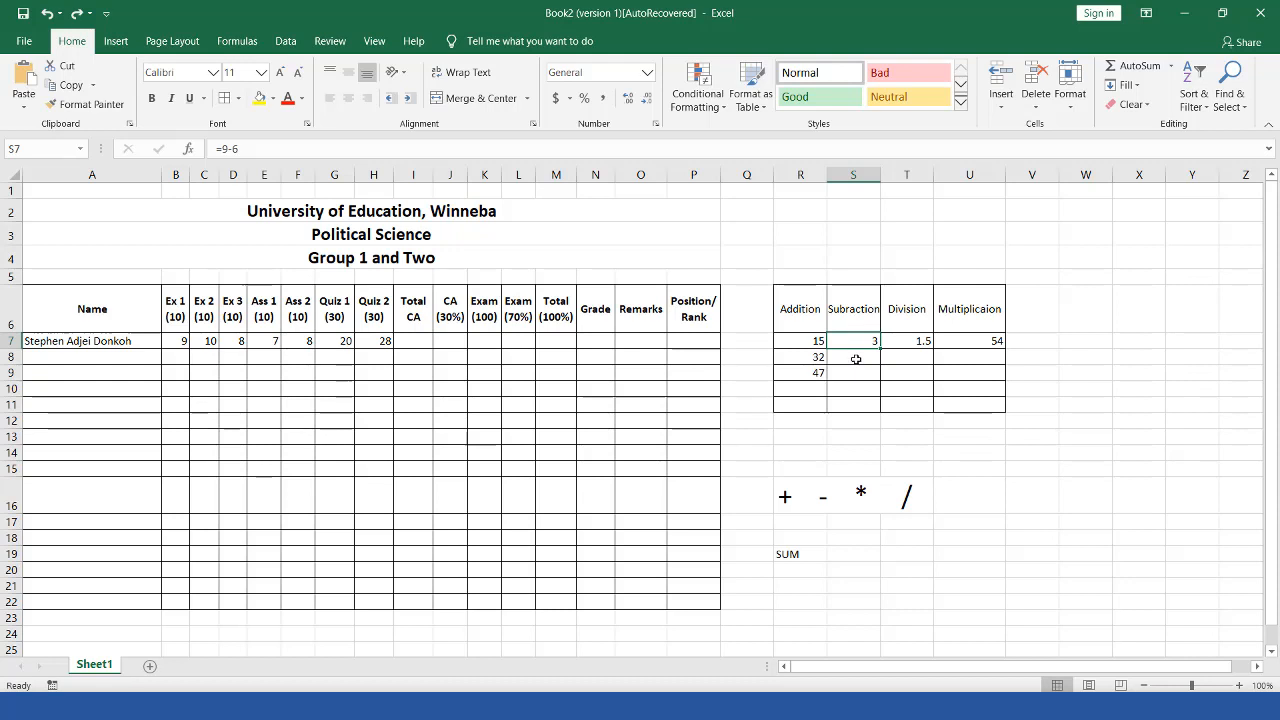
left_click(856, 359)
type("15")
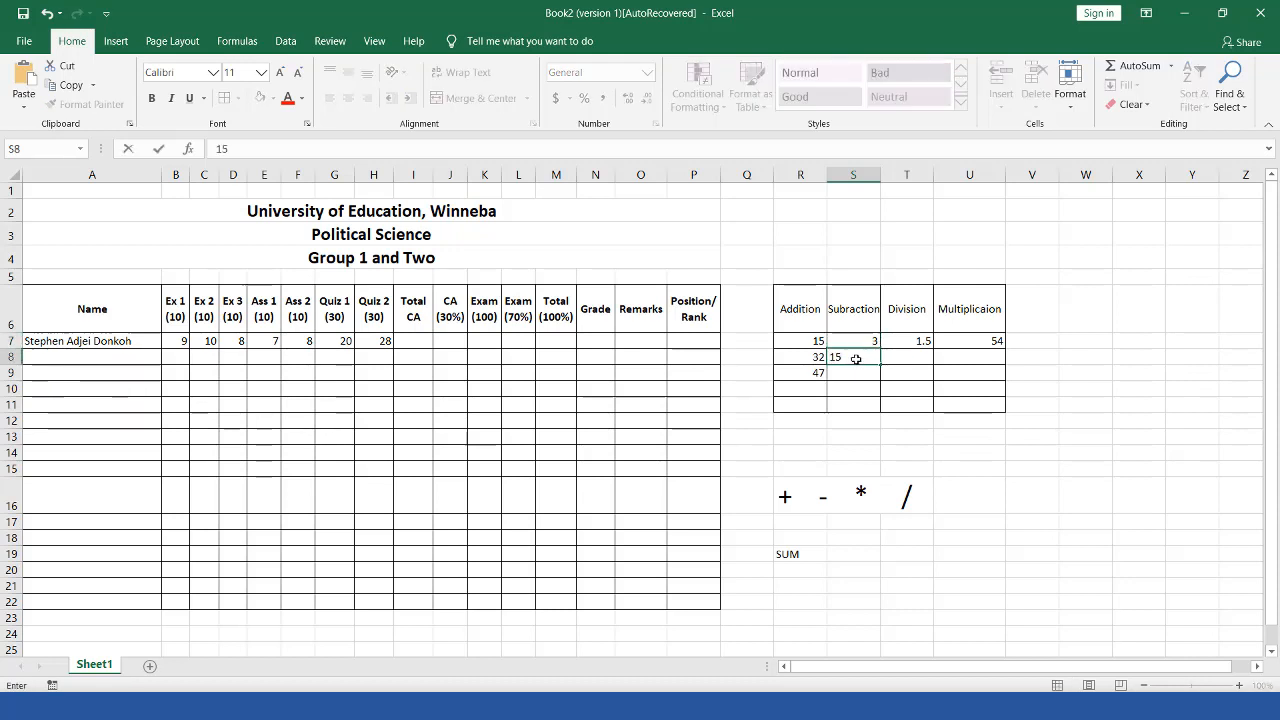
left_click(855, 375)
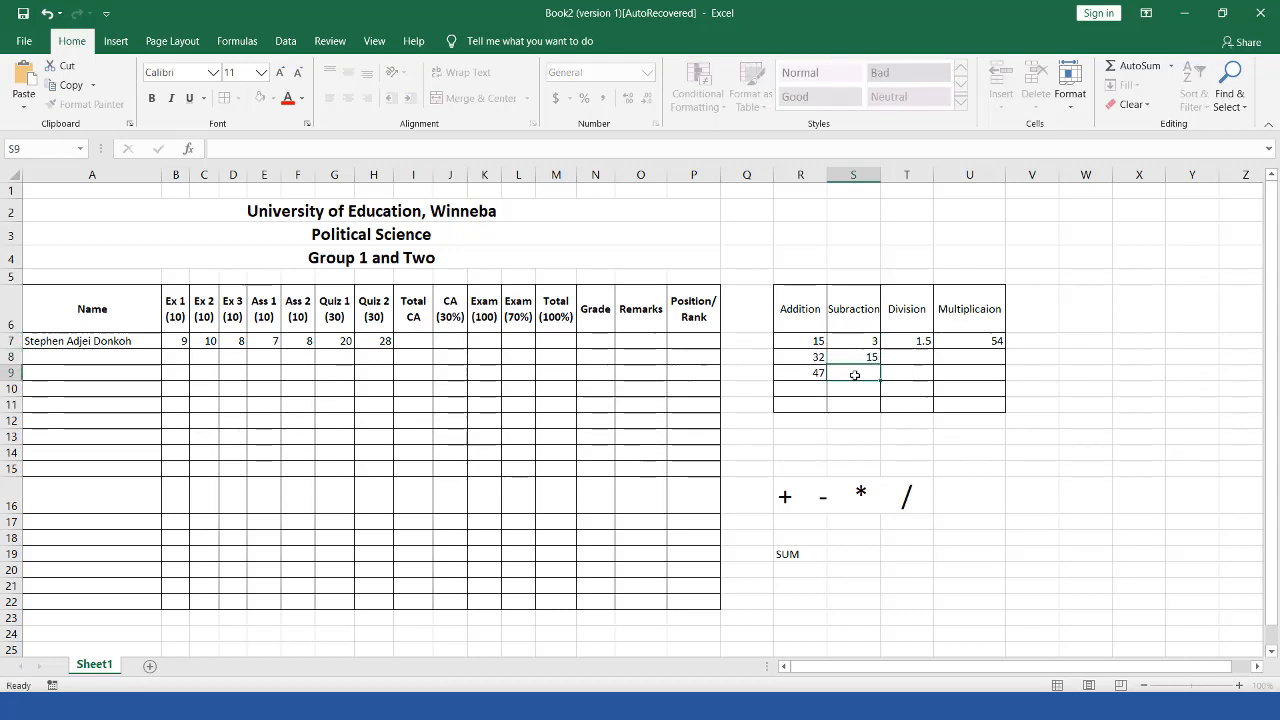
Step: Enter =S7-S8 in S9 to subtract the two Subtraction values
type("=")
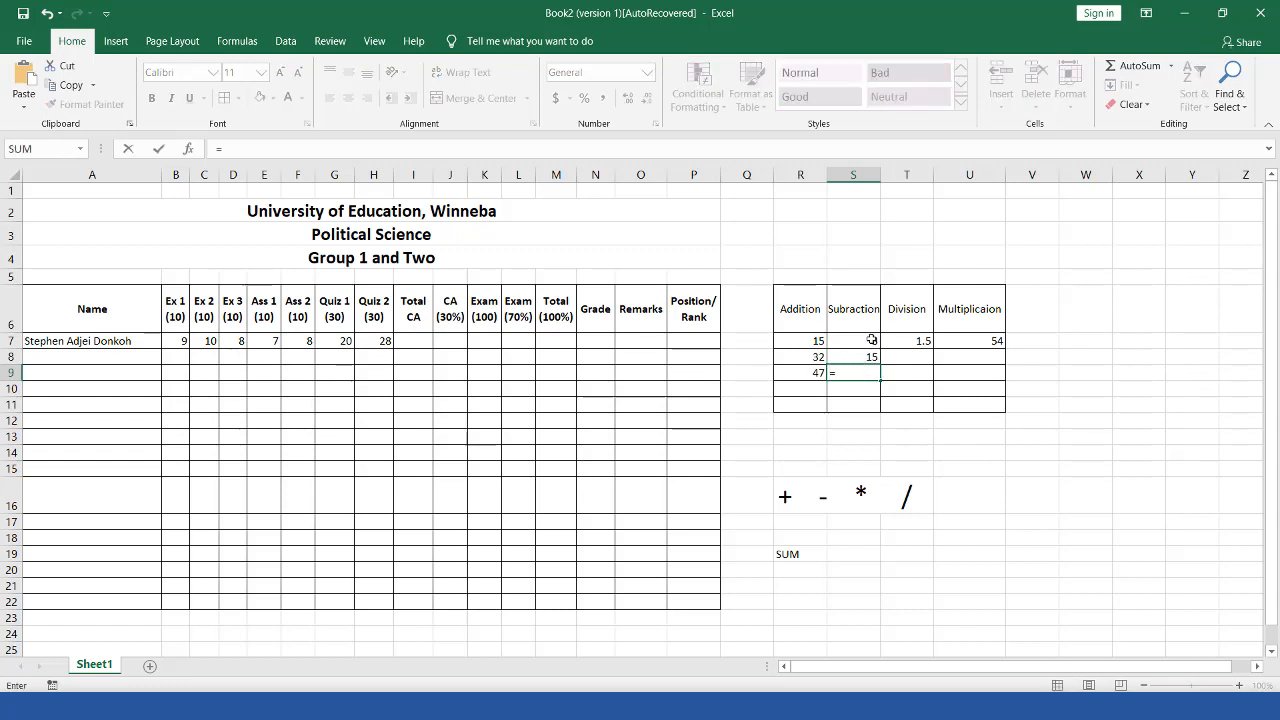
left_click(872, 341)
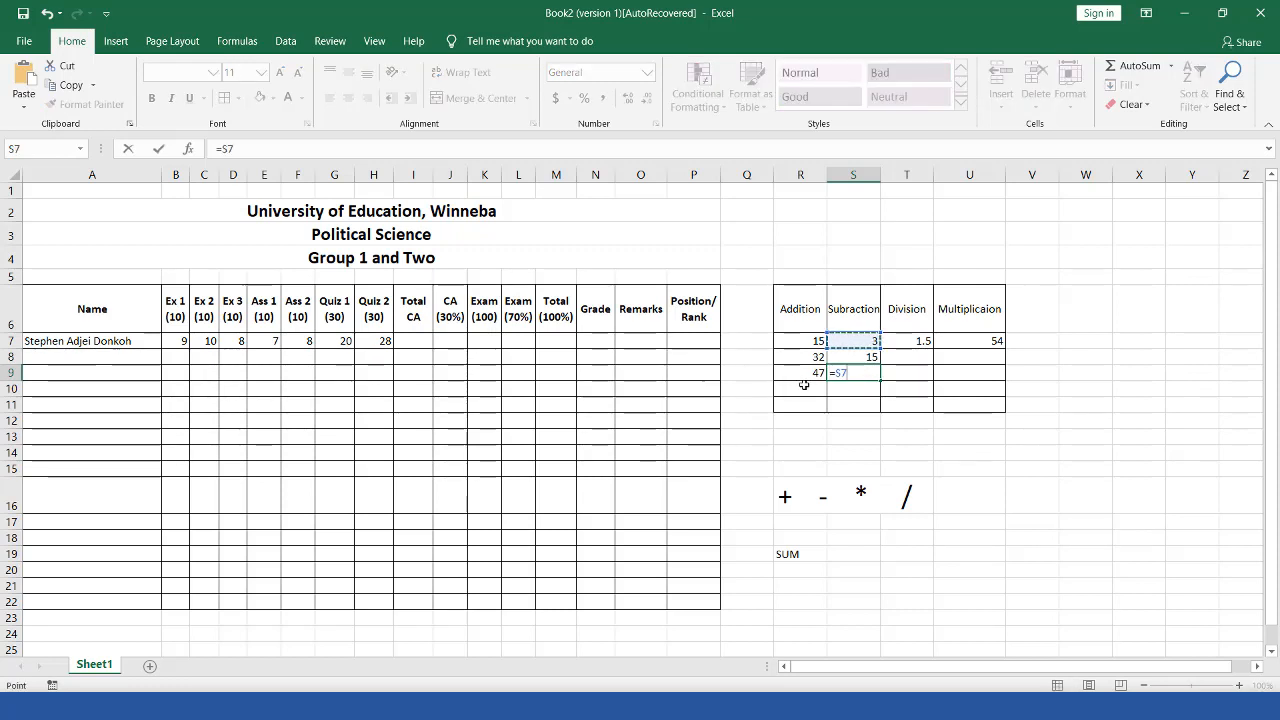
type("-")
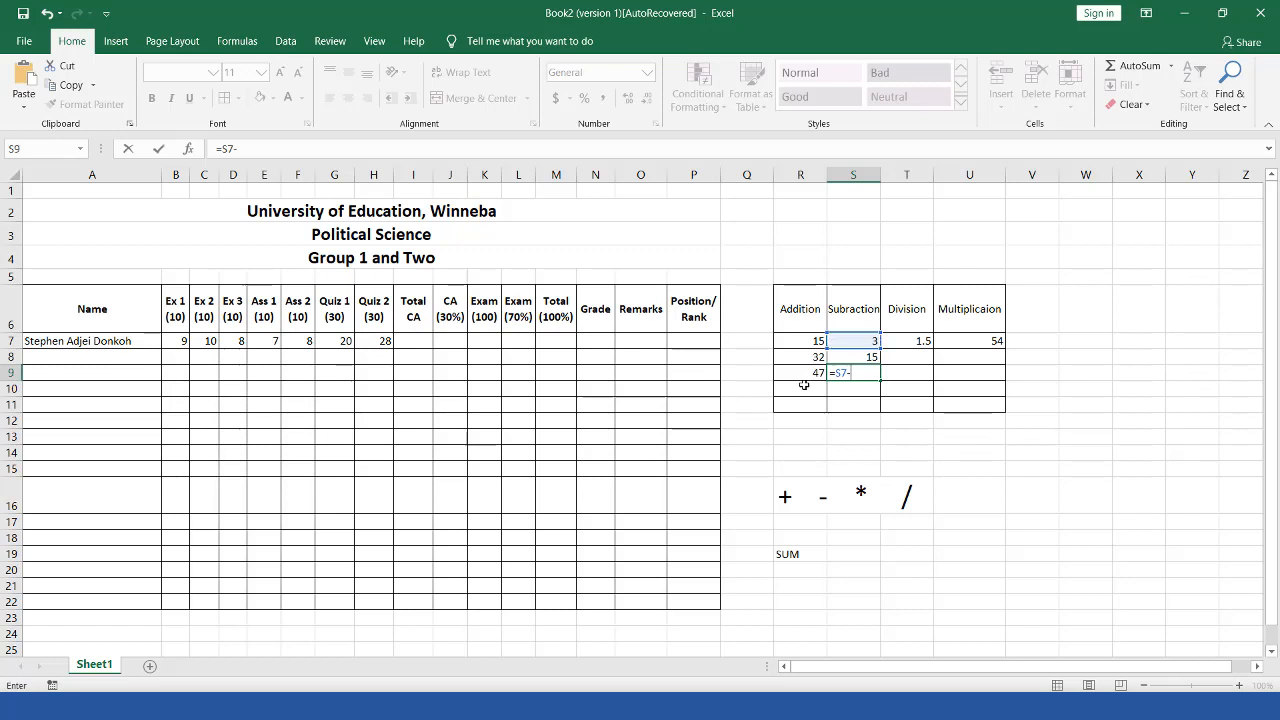
left_click(866, 356)
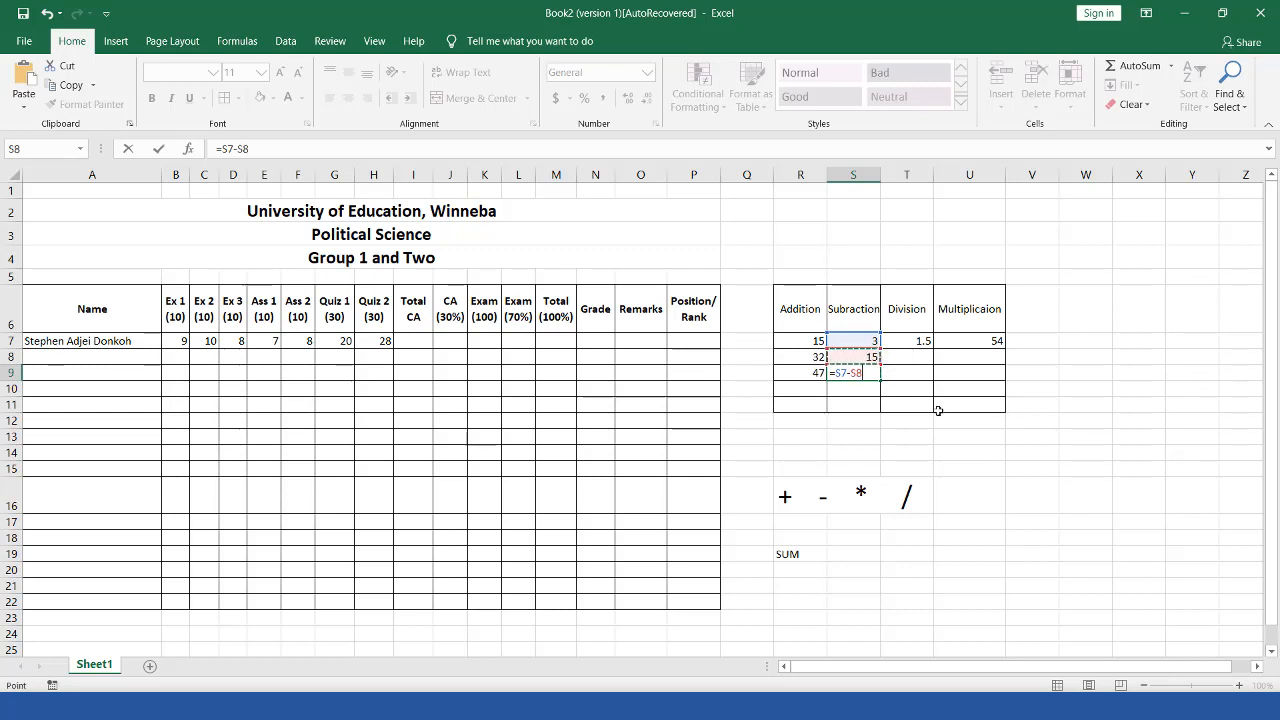
key("Return")
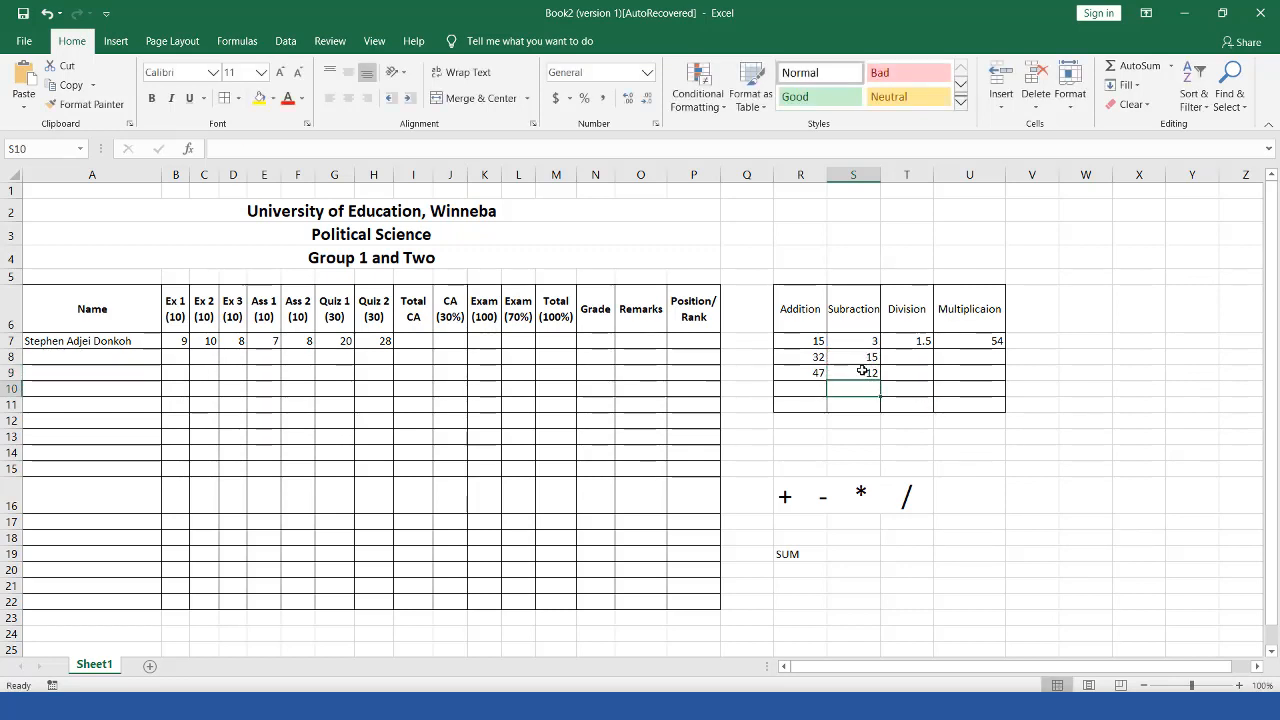
Step: Enter 35.5 in T7 and 3 in T8 of the Division column
left_click(921, 341)
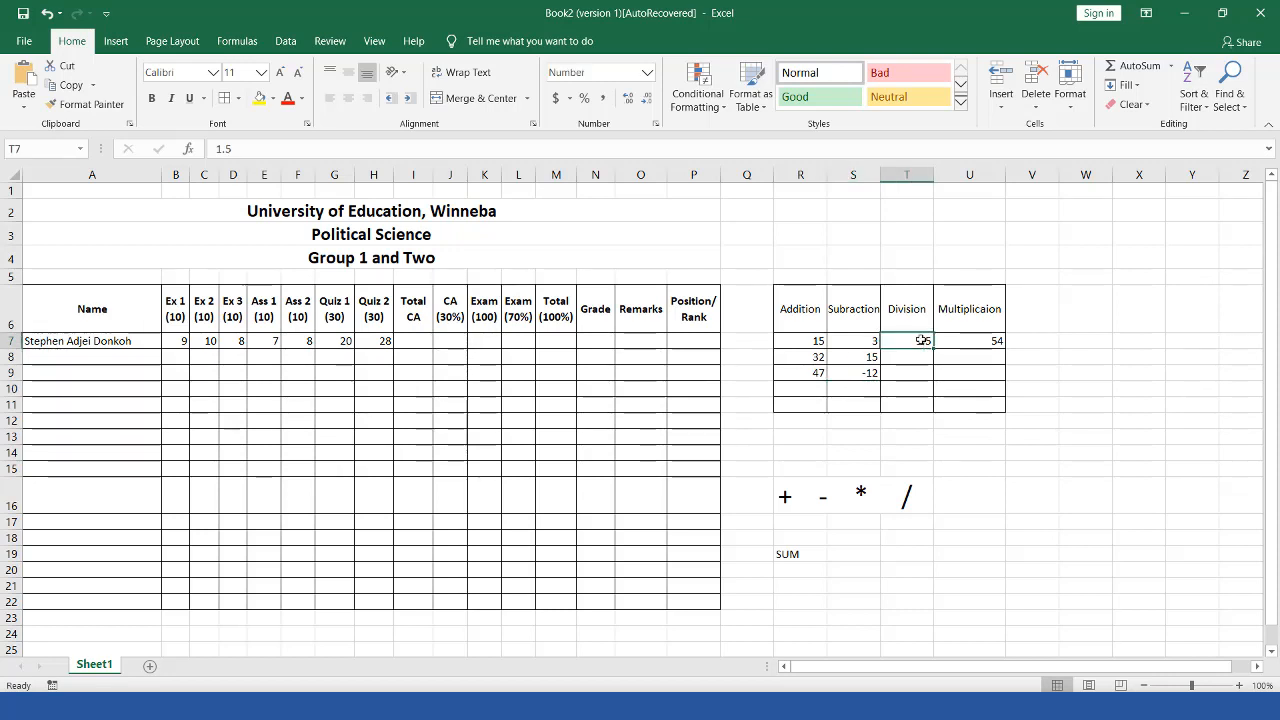
type("35")
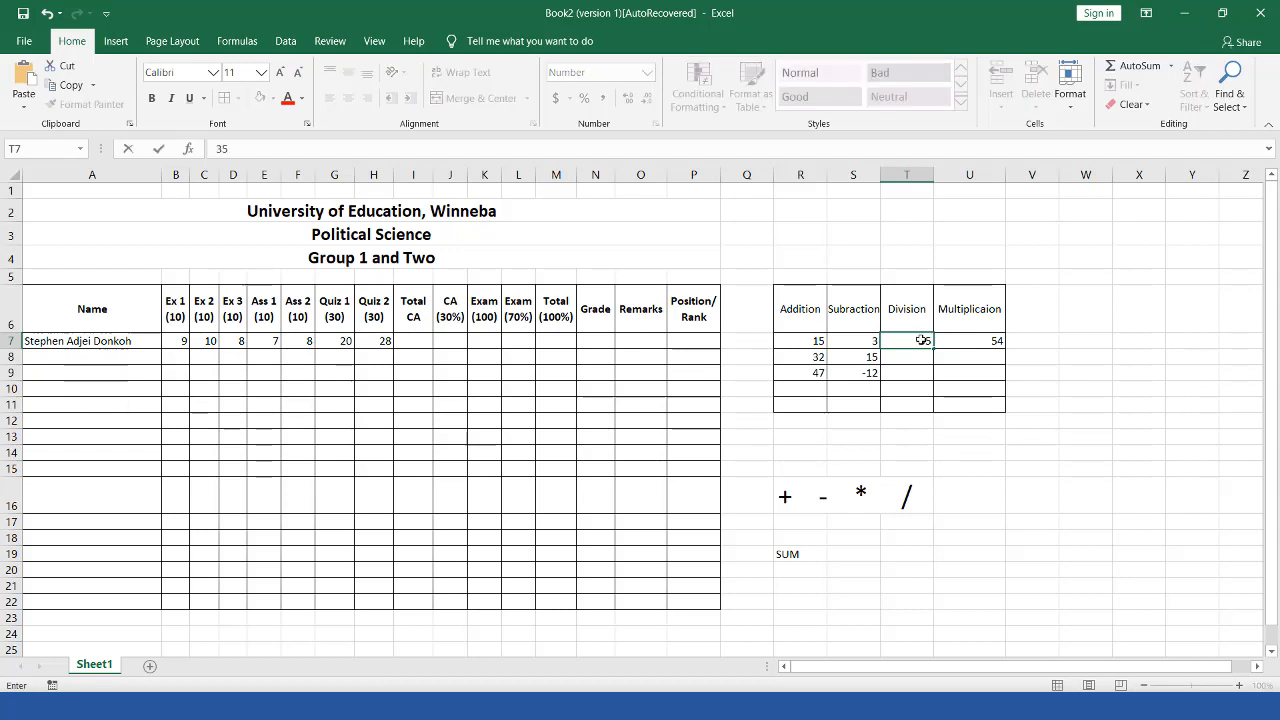
type(".5")
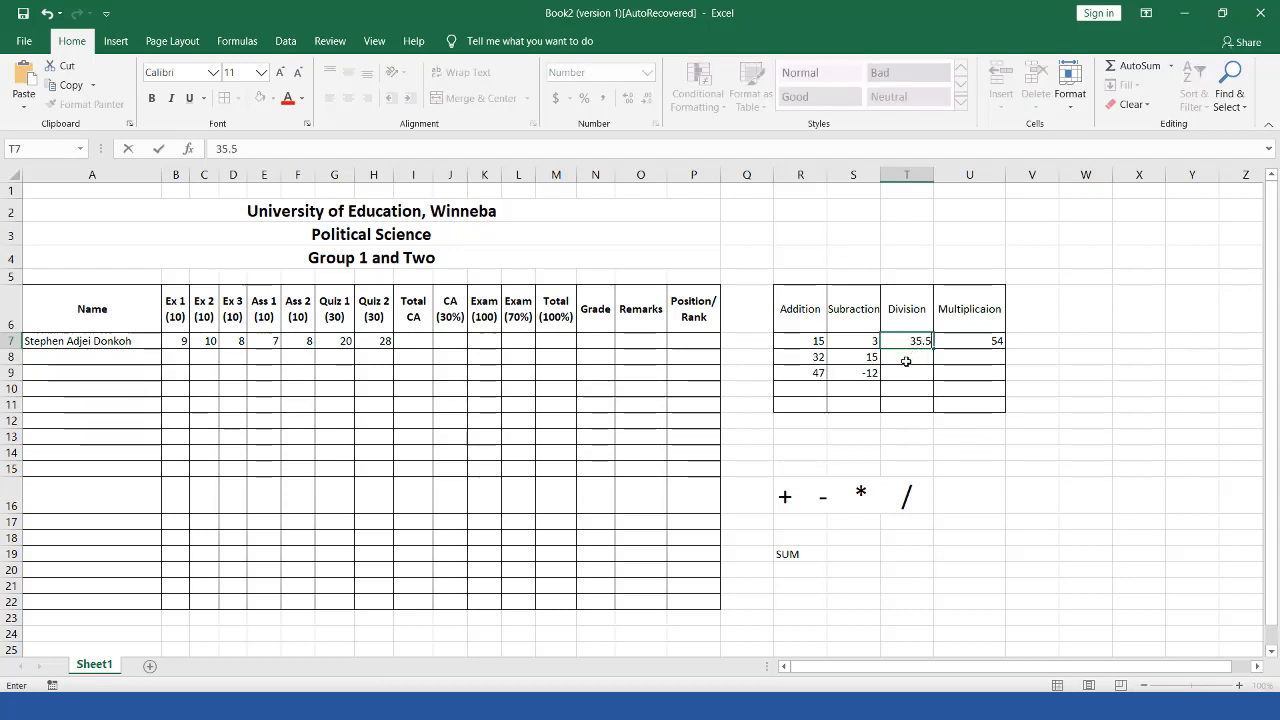
key("Return")
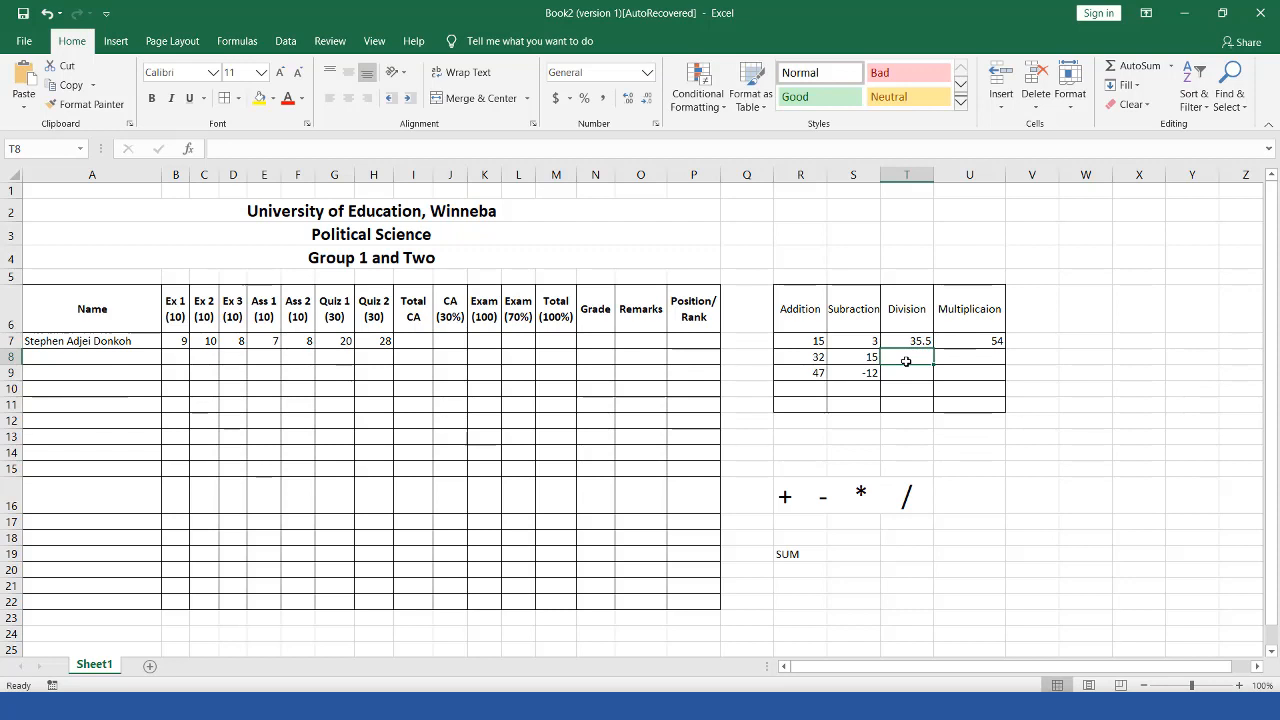
type("3")
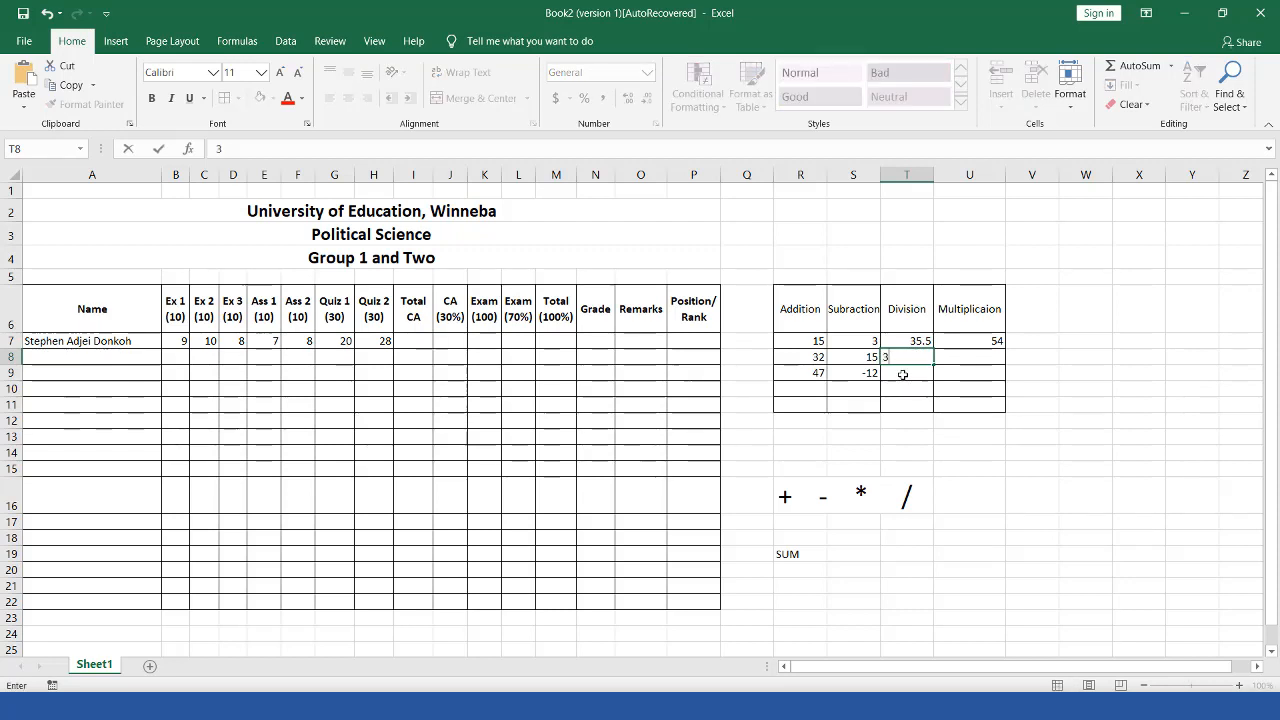
left_click(902, 374)
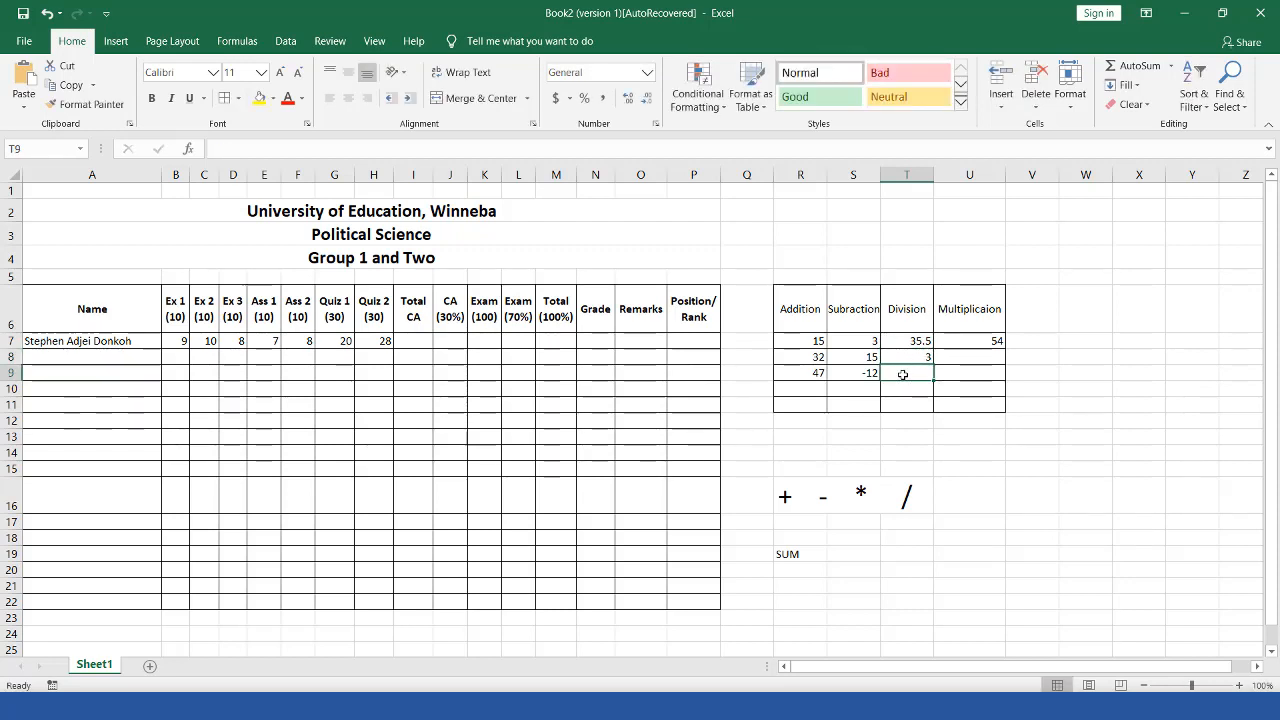
Step: Enter =T7/T8 in T9 so it shows 11.83333
type("=")
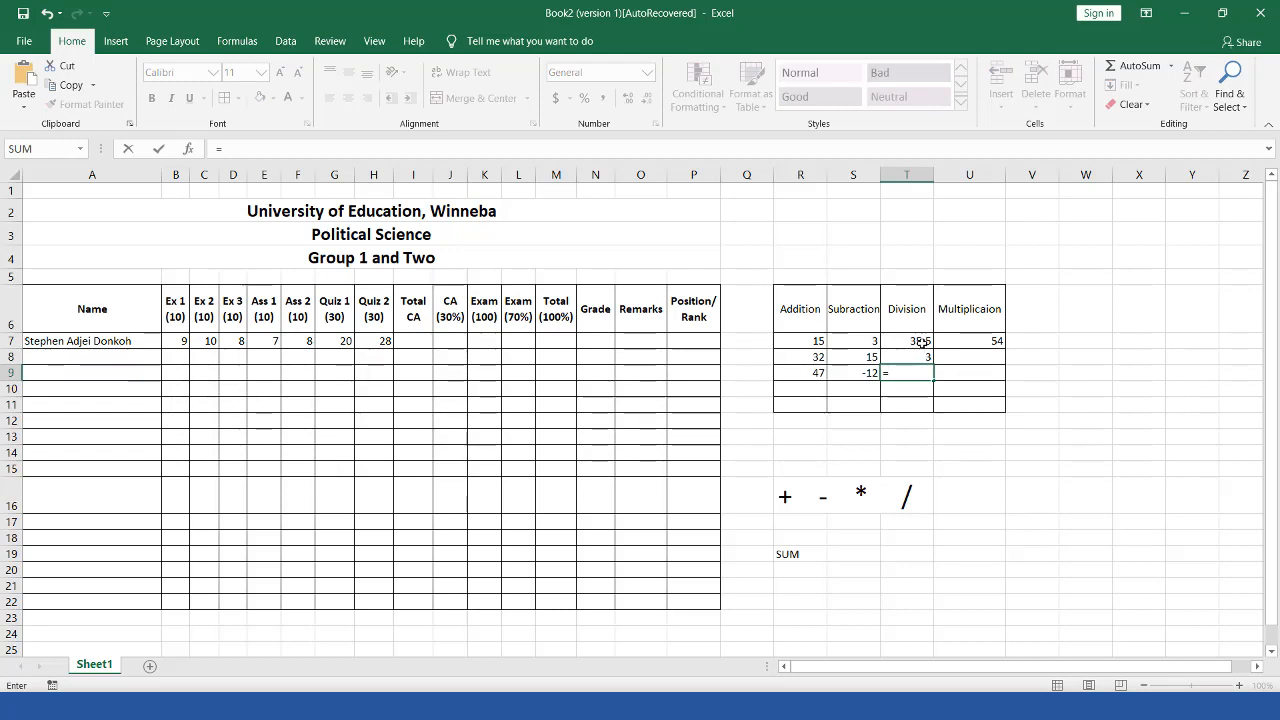
left_click(922, 342)
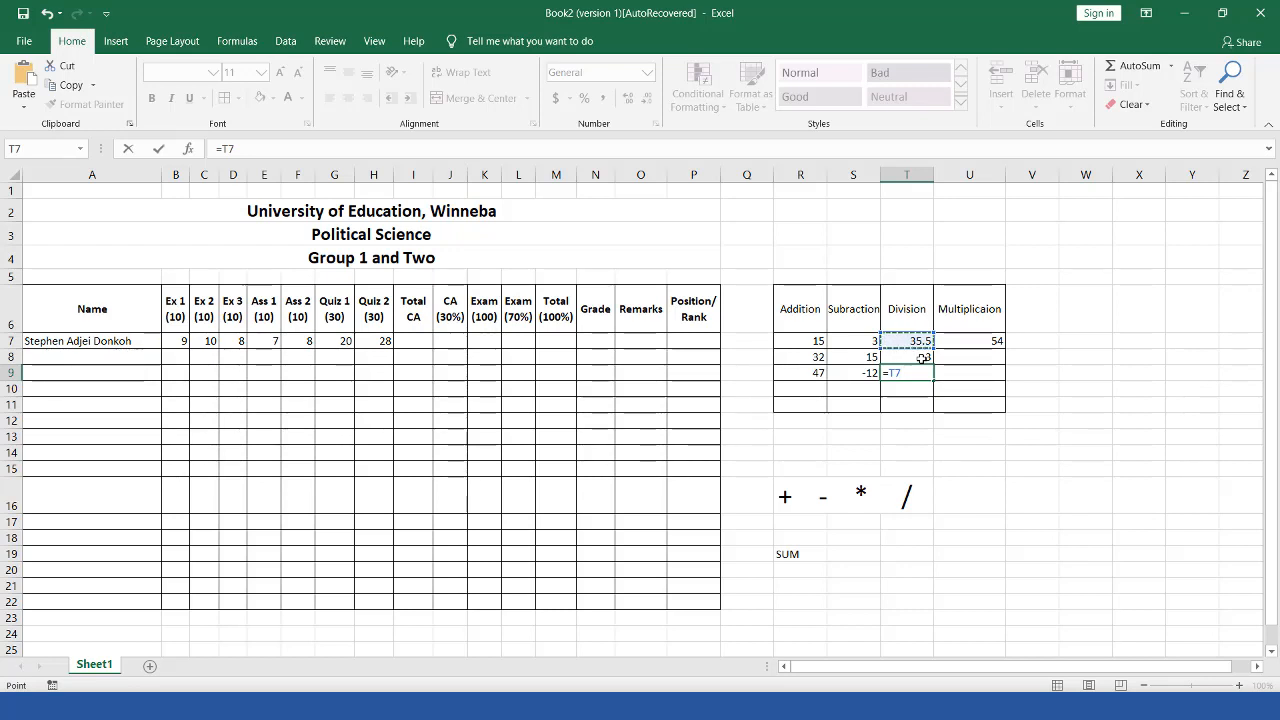
type("/")
key("Escape")
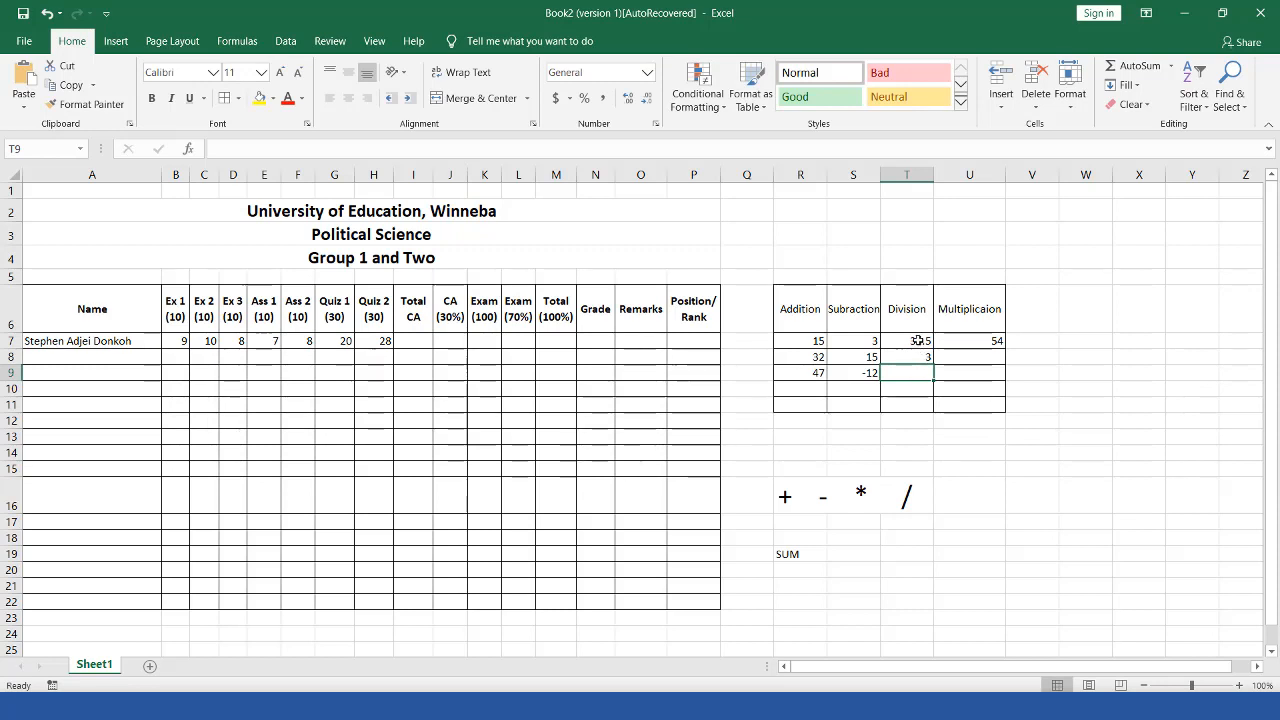
type("=")
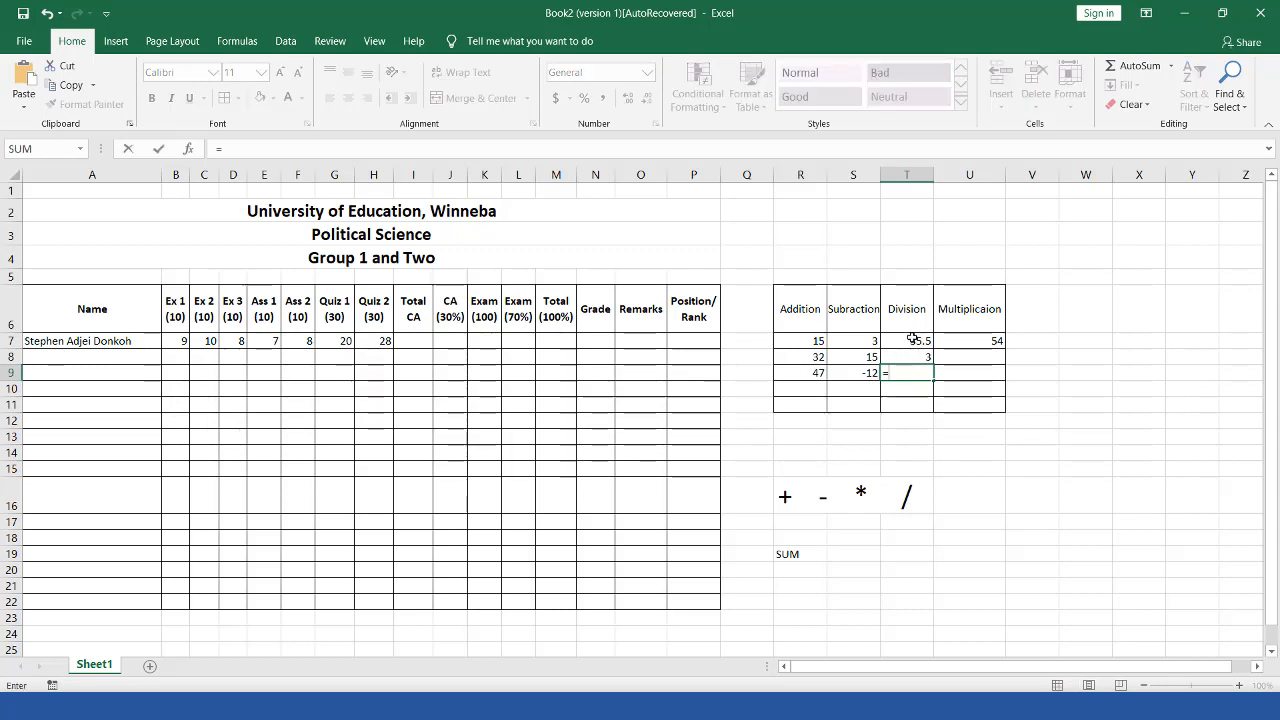
left_click(912, 340)
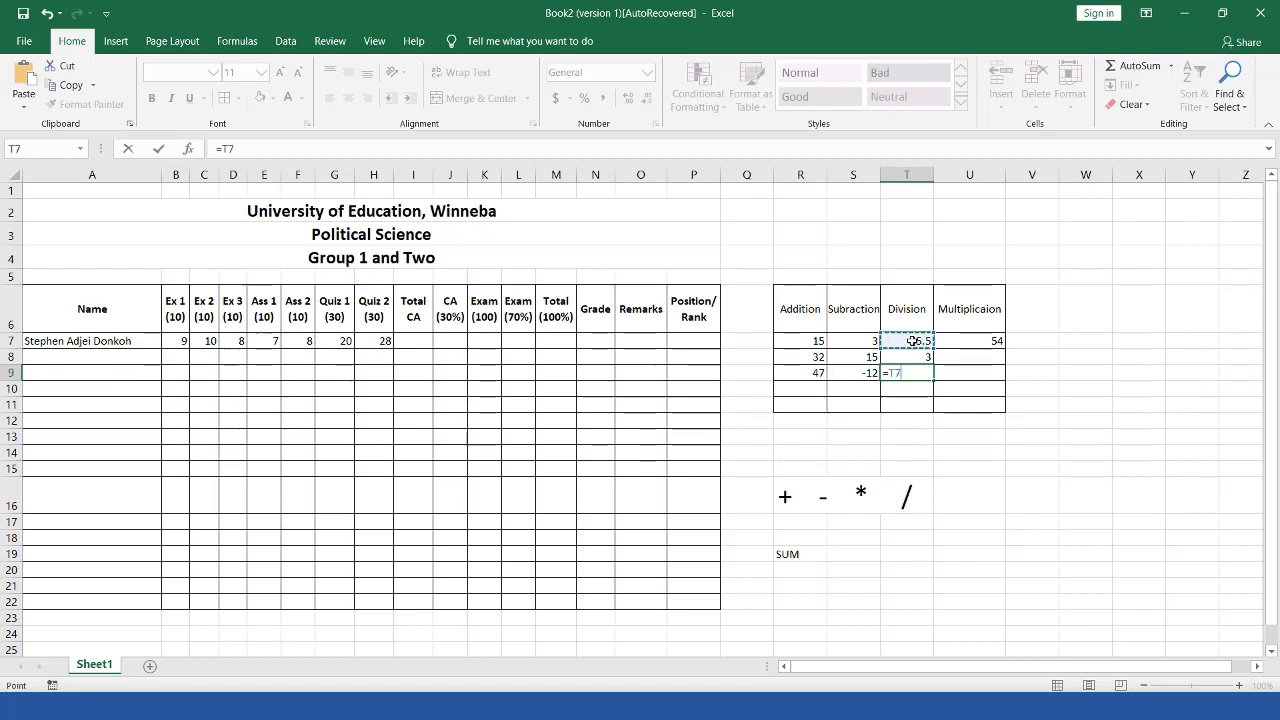
type("/")
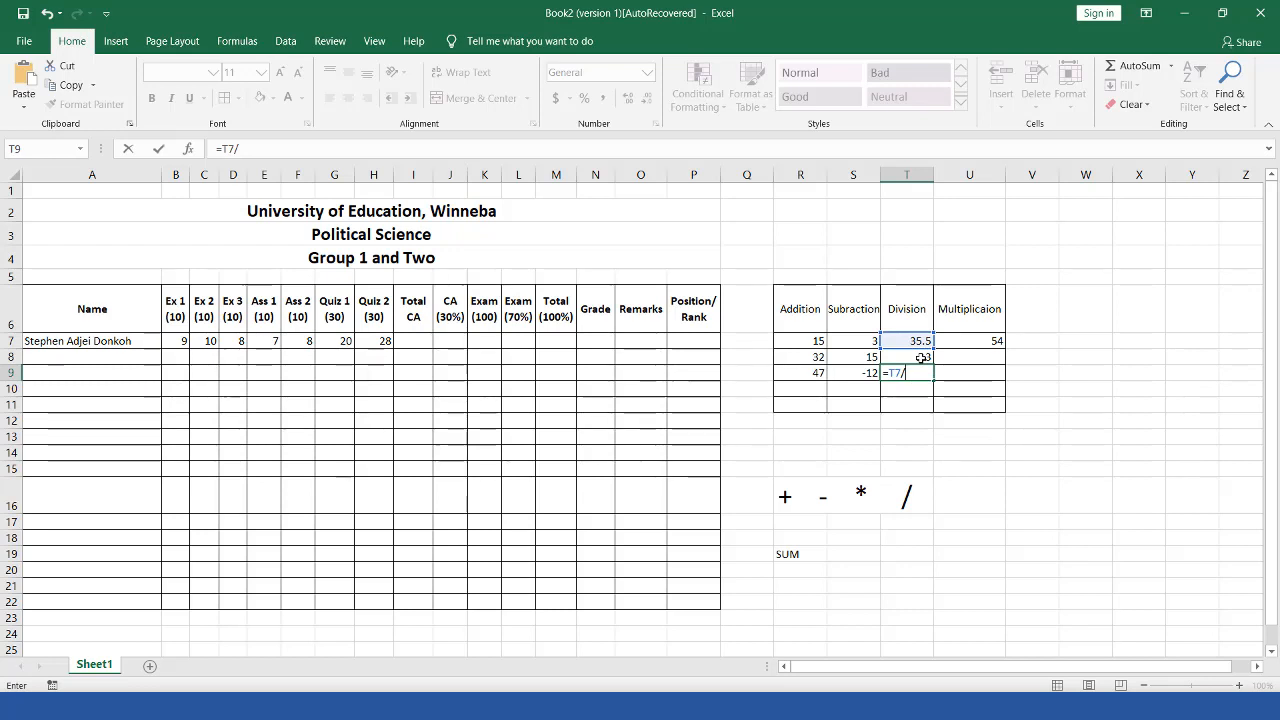
left_click(922, 360)
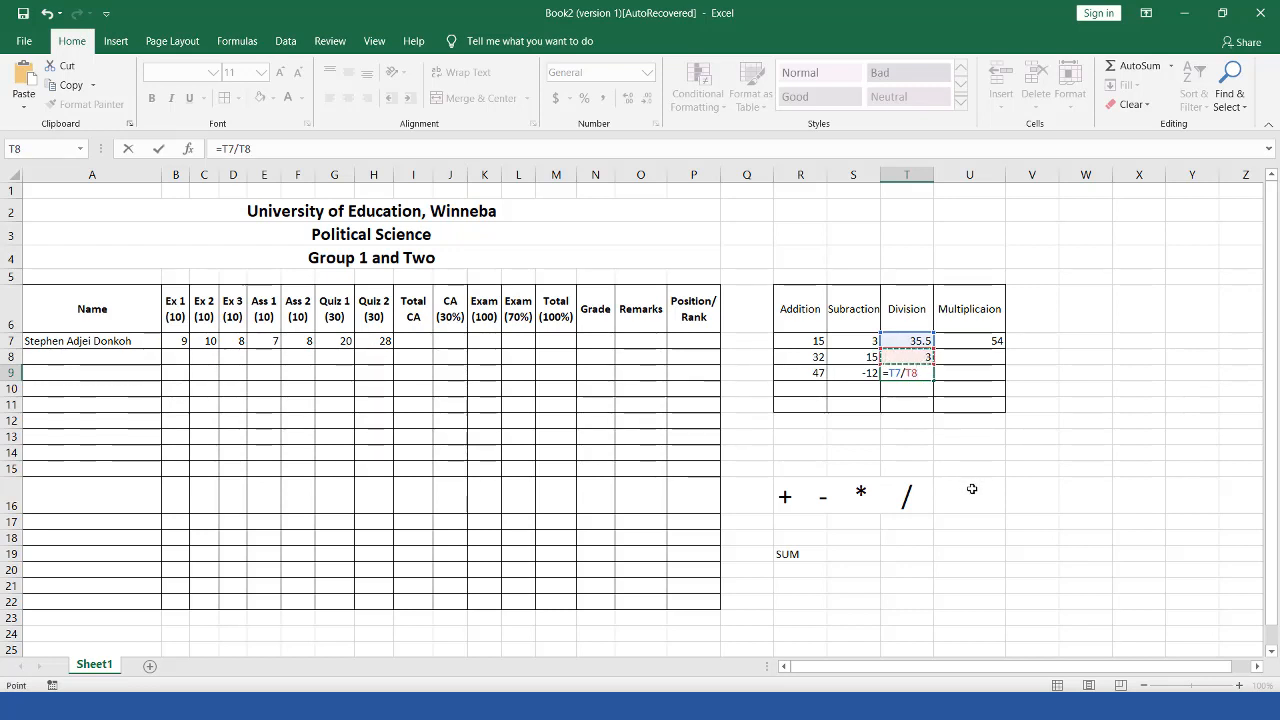
key("Return")
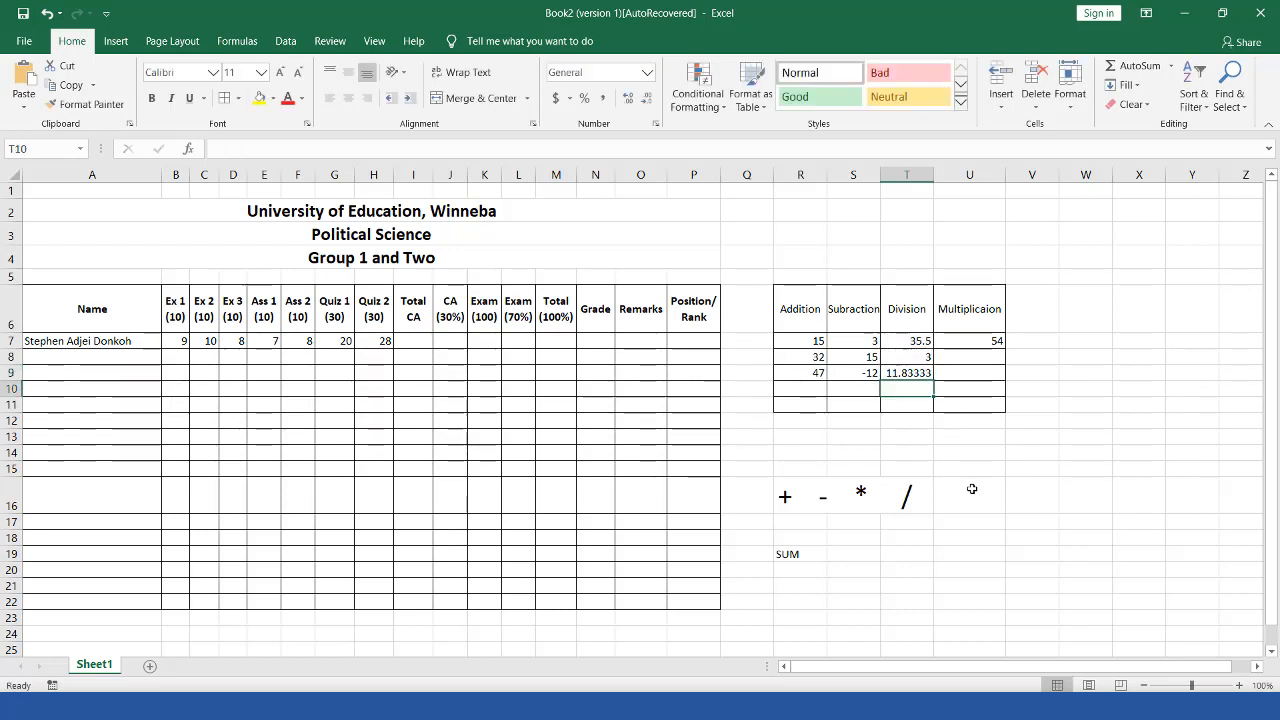
left_click(916, 372)
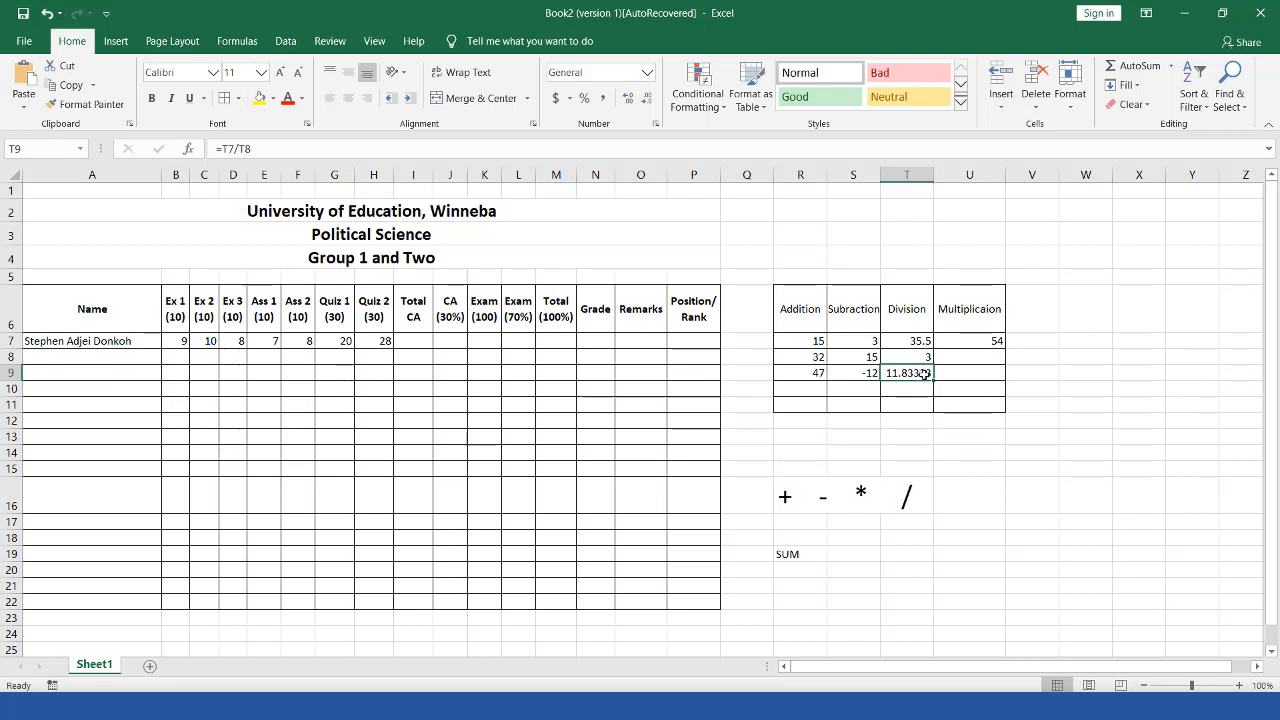
Step: Replace the U7 value with 2 and enter 3 in U8
left_click(993, 342)
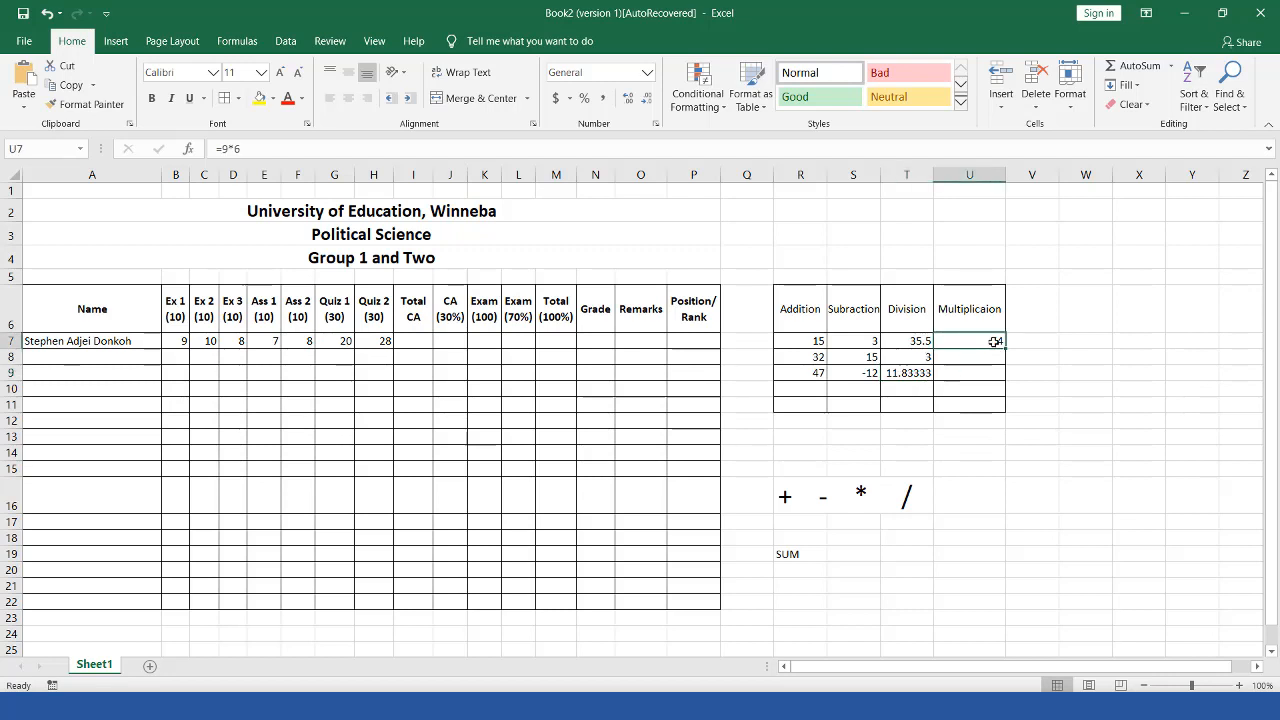
double_click(993, 342)
key("BackSpace")
key("BackSpace")
key("BackSpace")
key("BackSpace")
type("2")
left_click(981, 357)
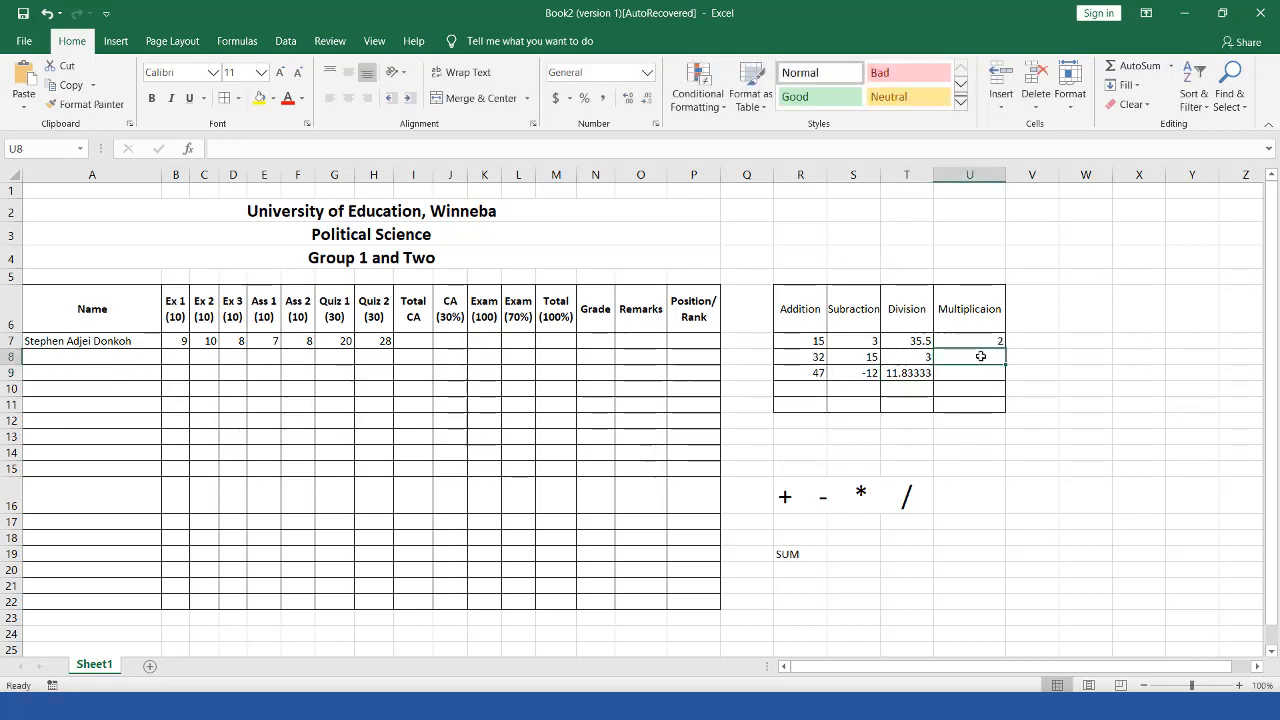
type("3")
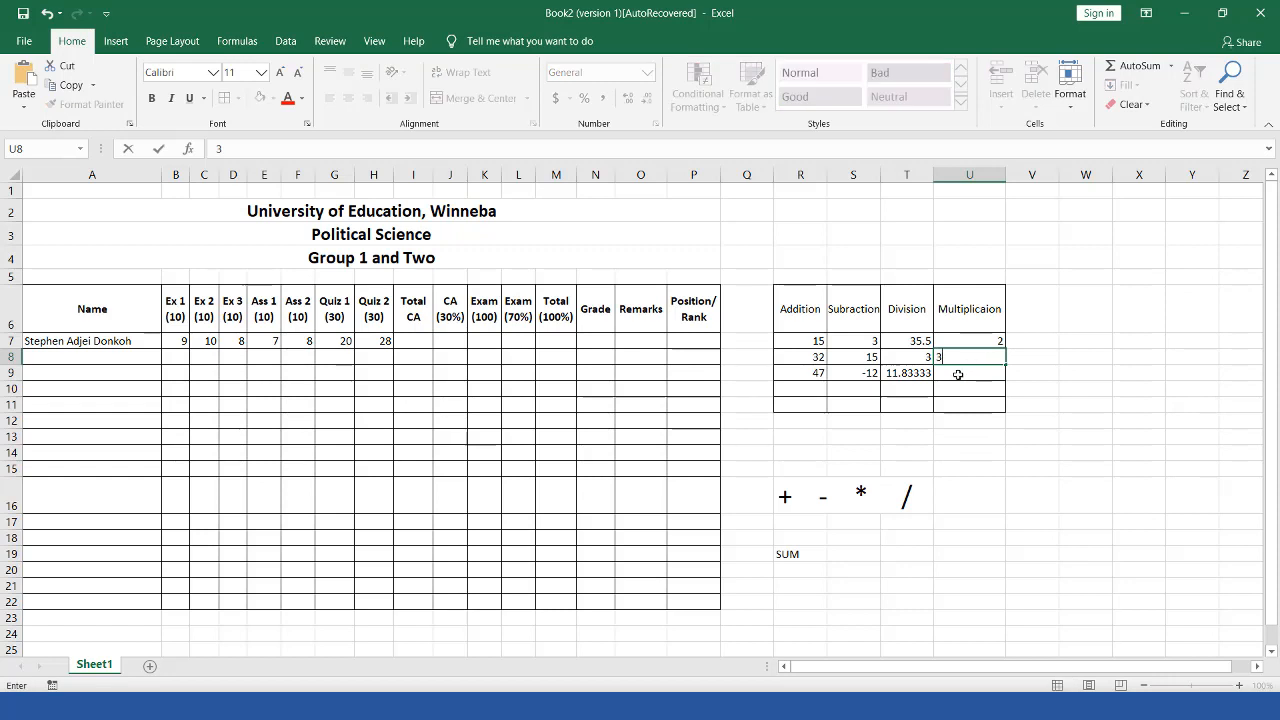
left_click(957, 374)
Step: Enter =U7*U8 in U9 so the Multiplication column shows 6
type("=")
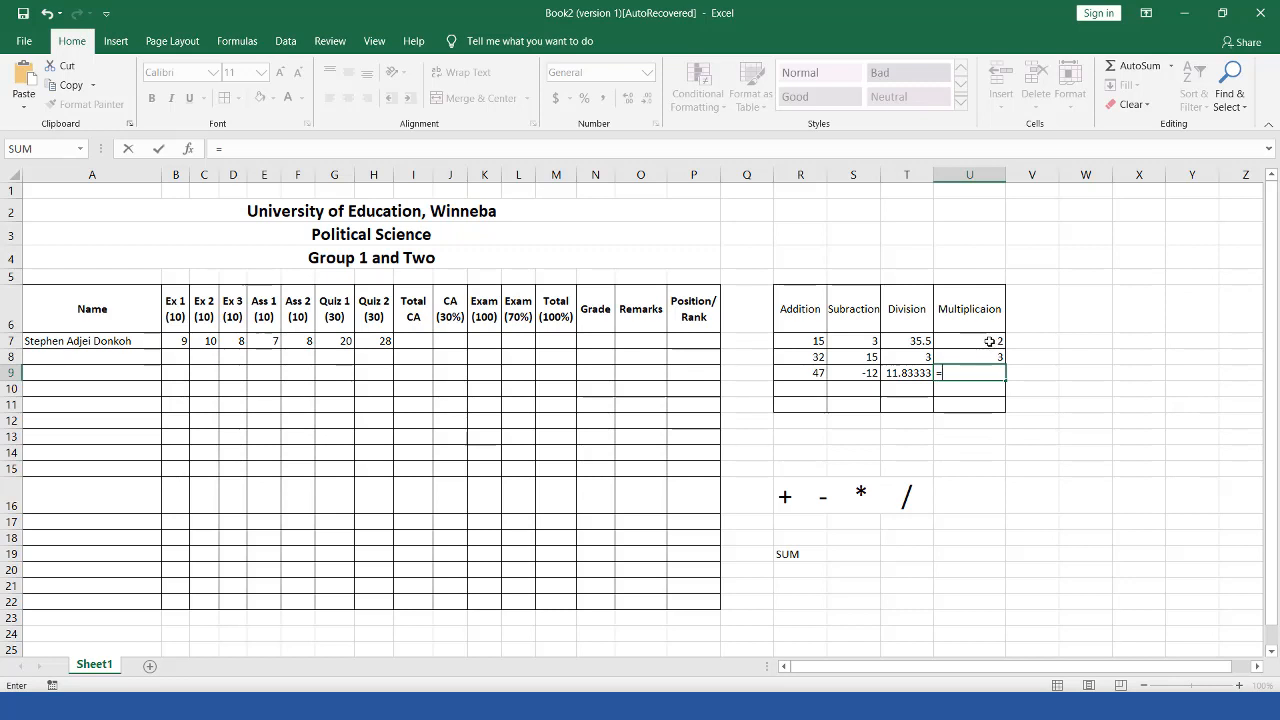
left_click(989, 341)
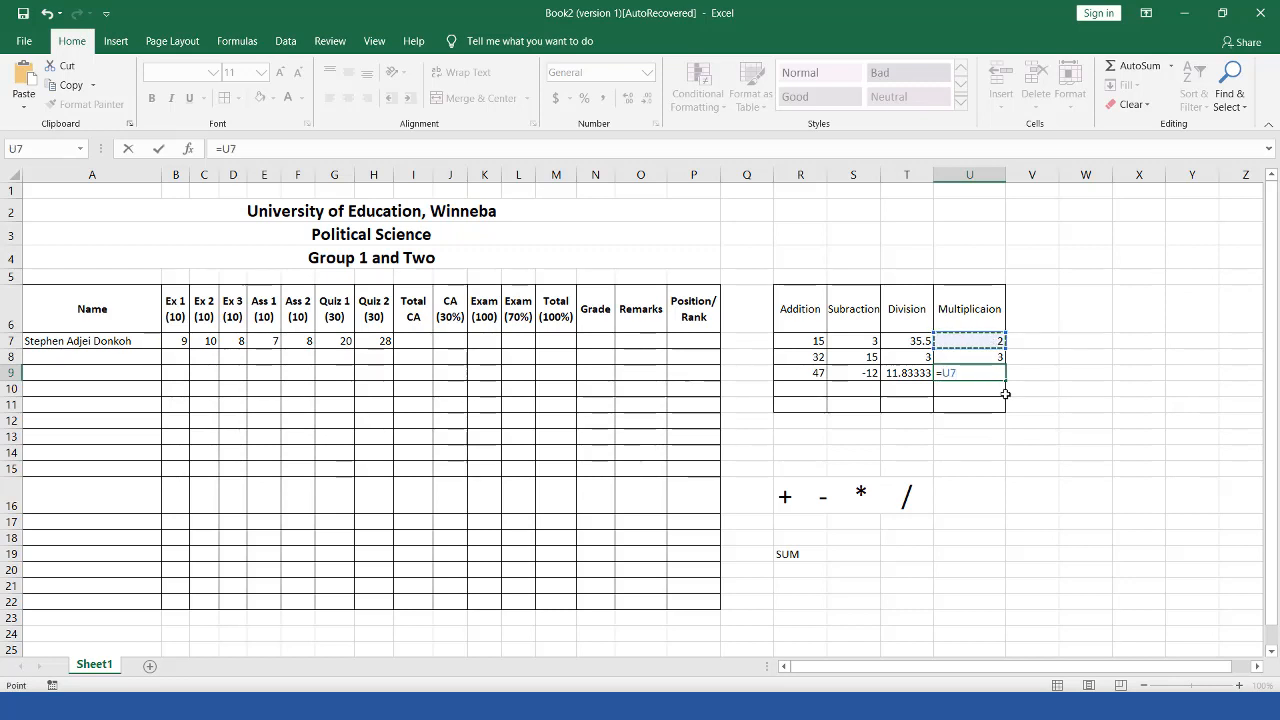
type("*")
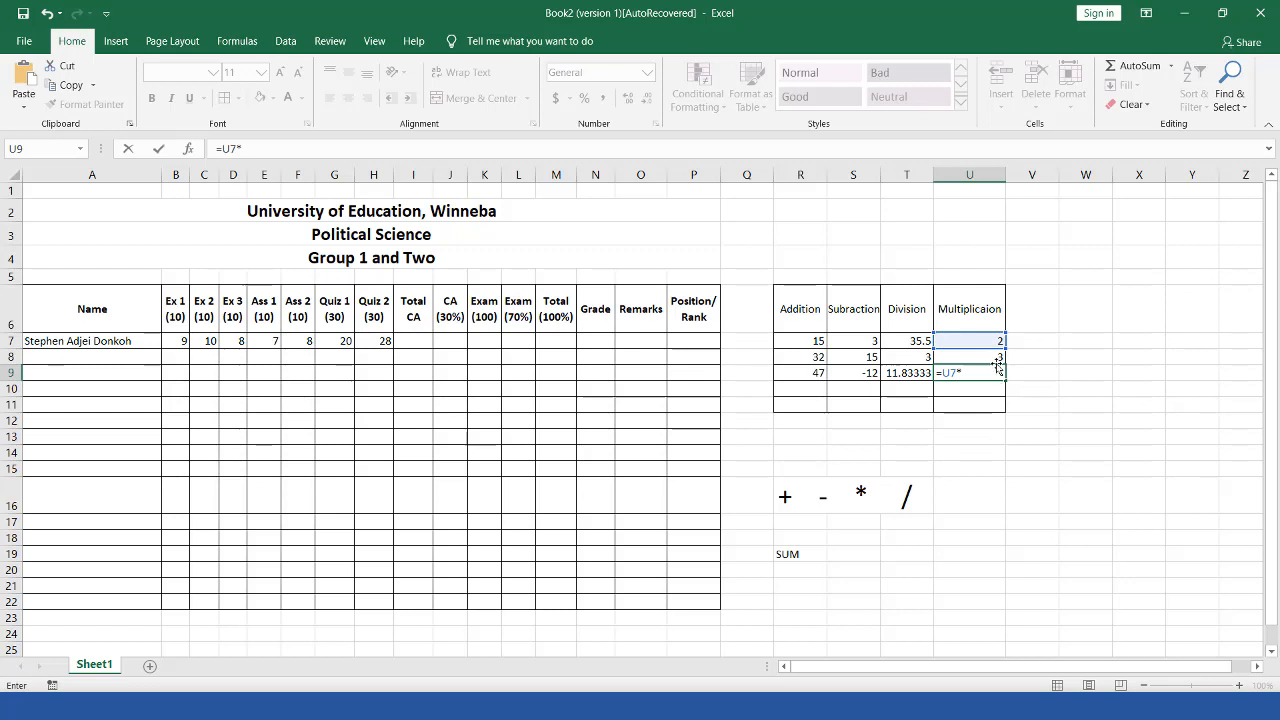
left_click(995, 358)
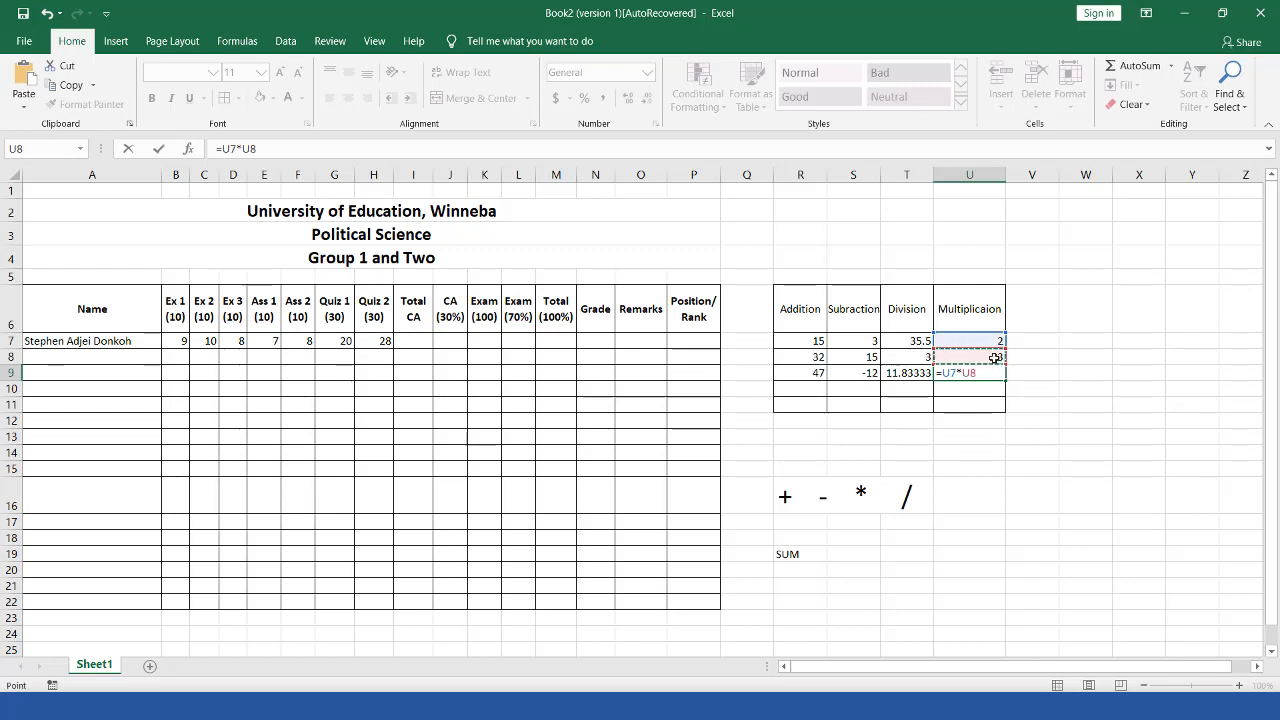
key("Return")
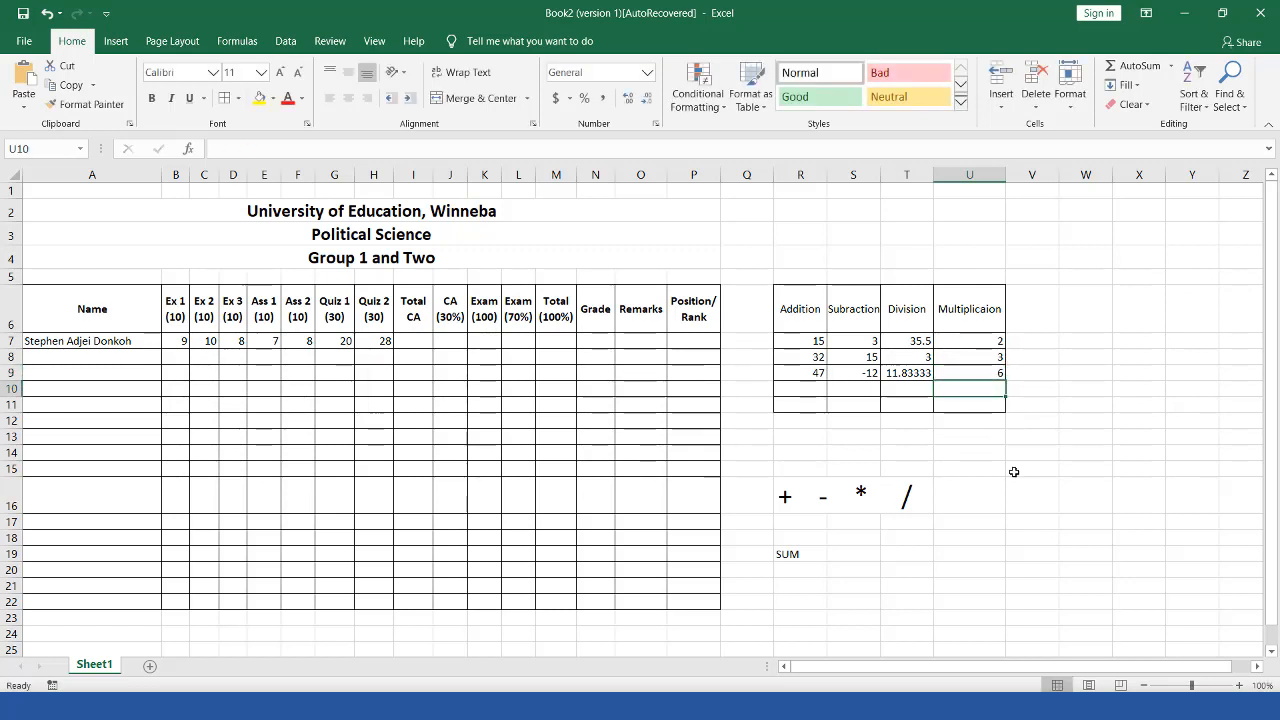
left_click(811, 390)
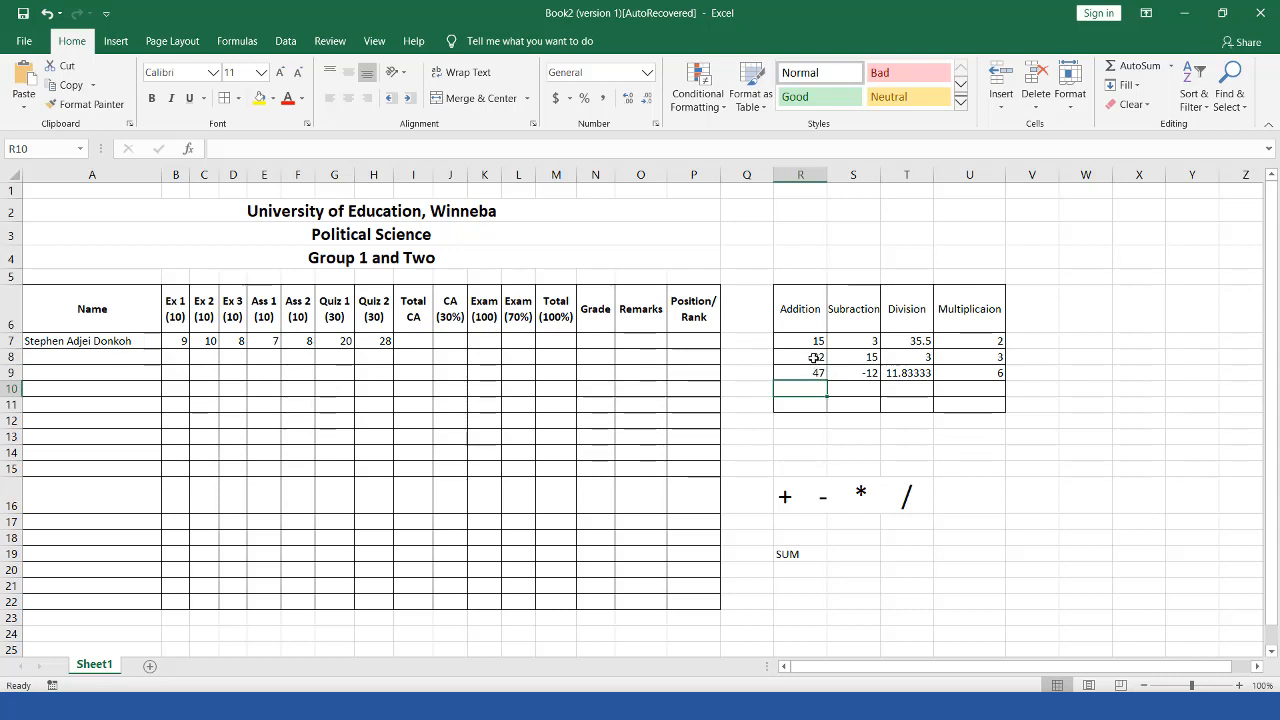
left_click(812, 358)
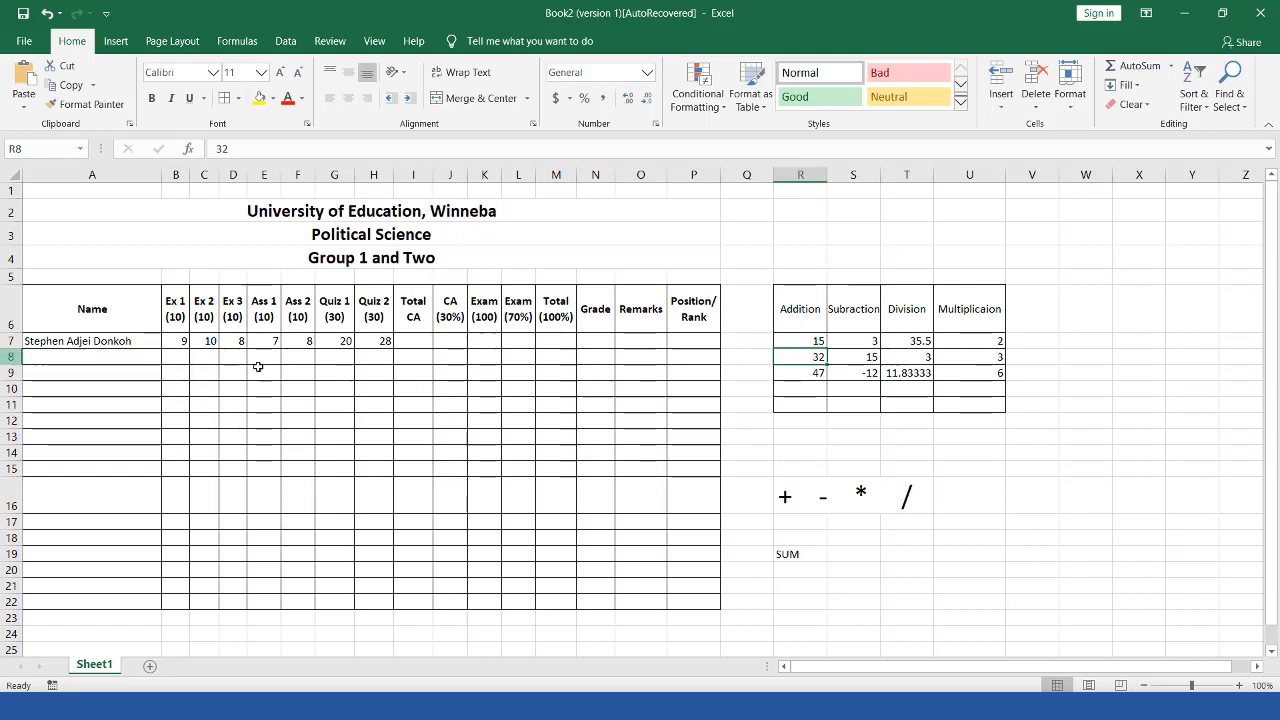
left_click(808, 373)
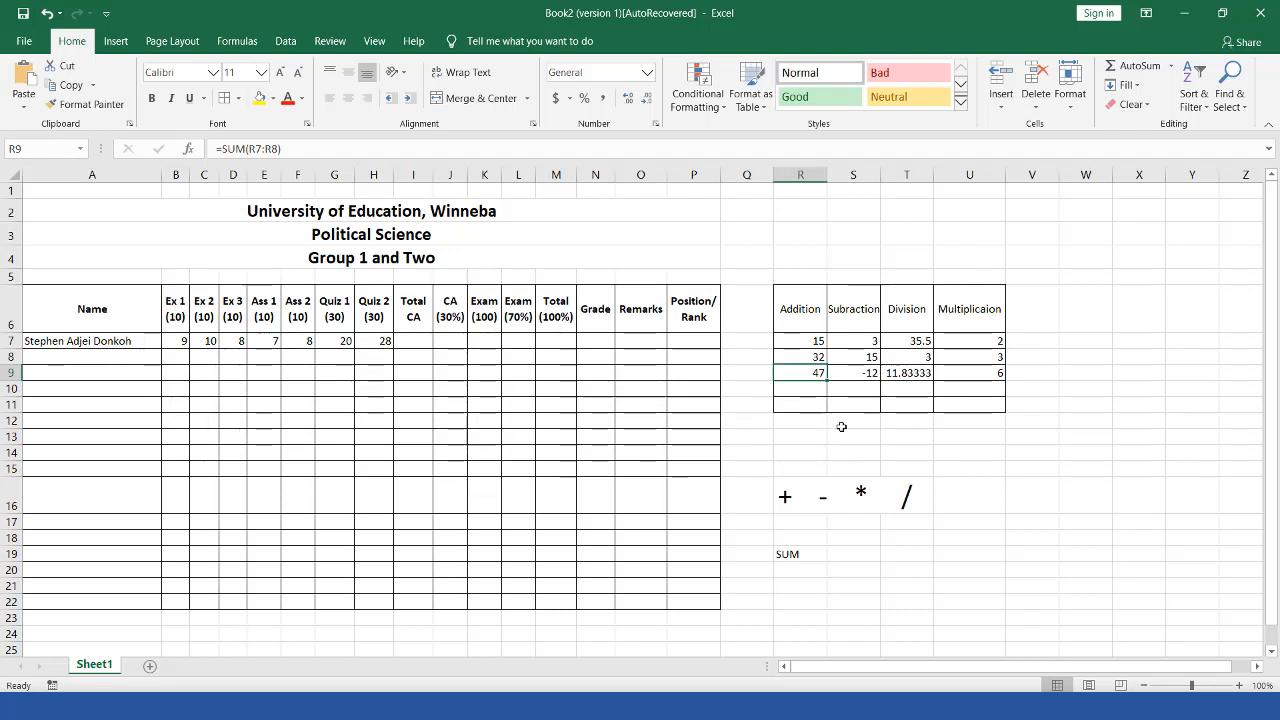
double_click(788, 372)
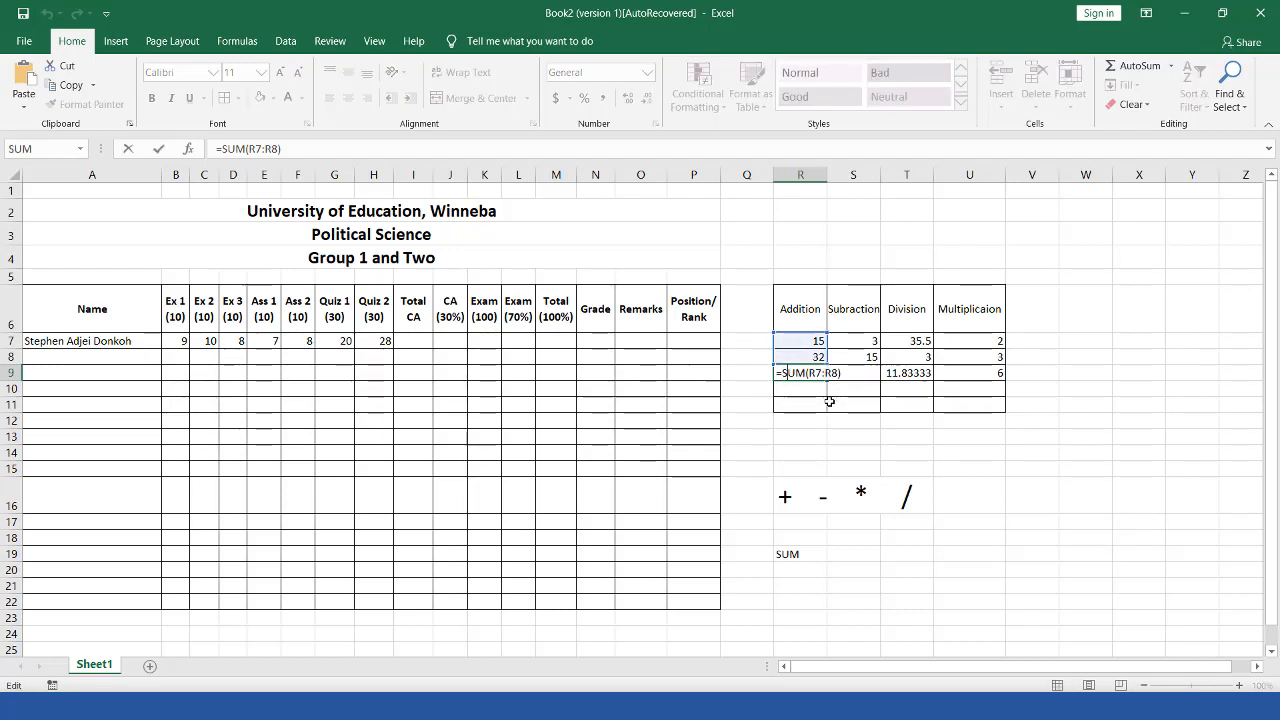
left_click(829, 400)
left_click_drag(800, 359, 1000, 420)
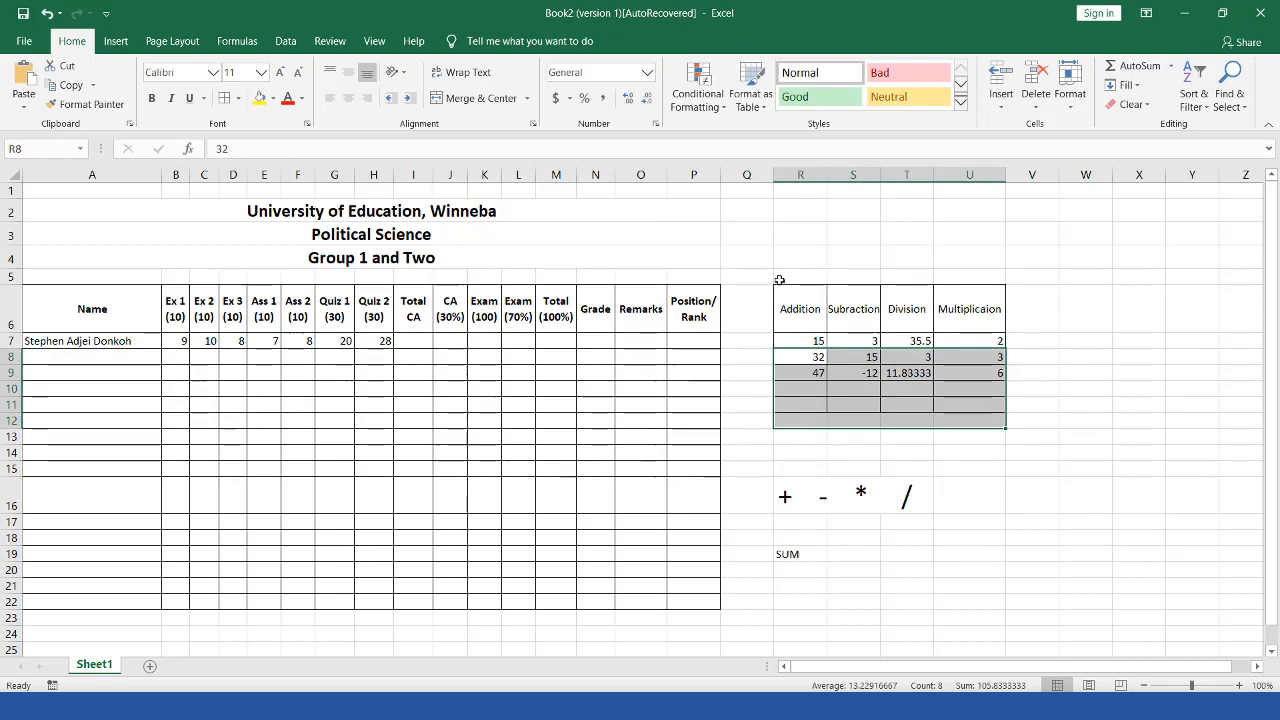
left_click_drag(792, 278, 986, 411)
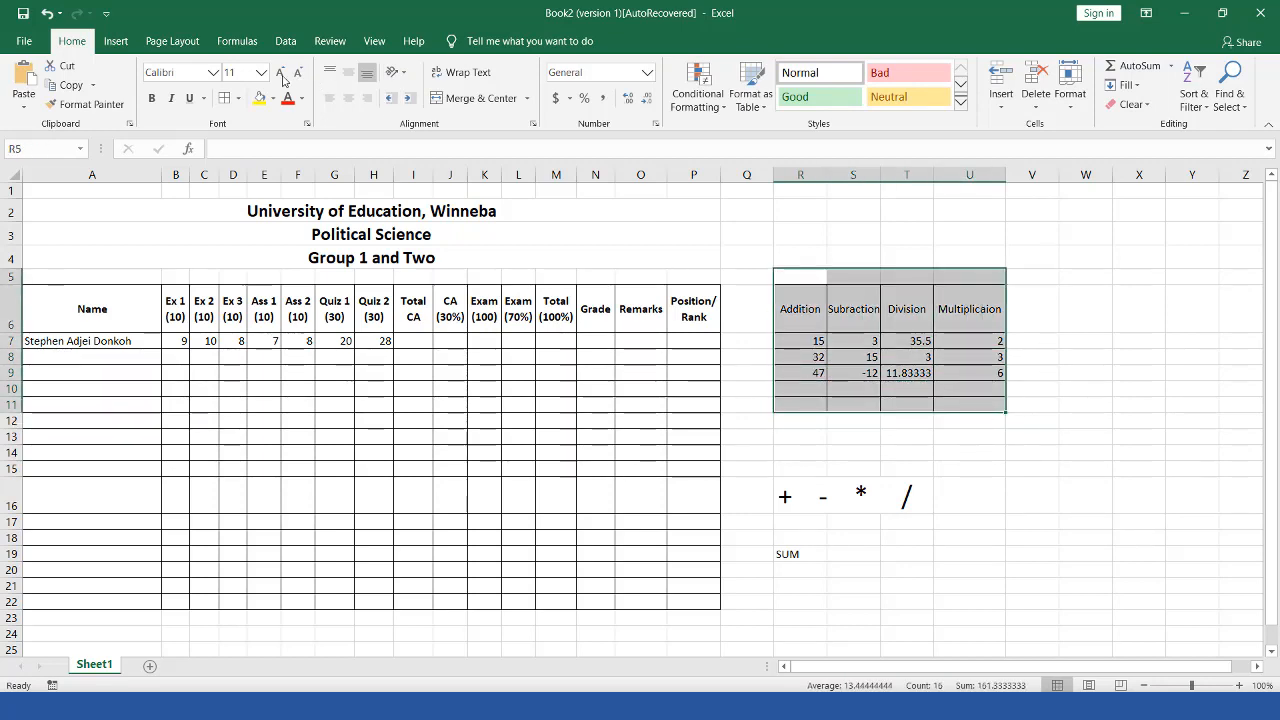
left_click(238, 102)
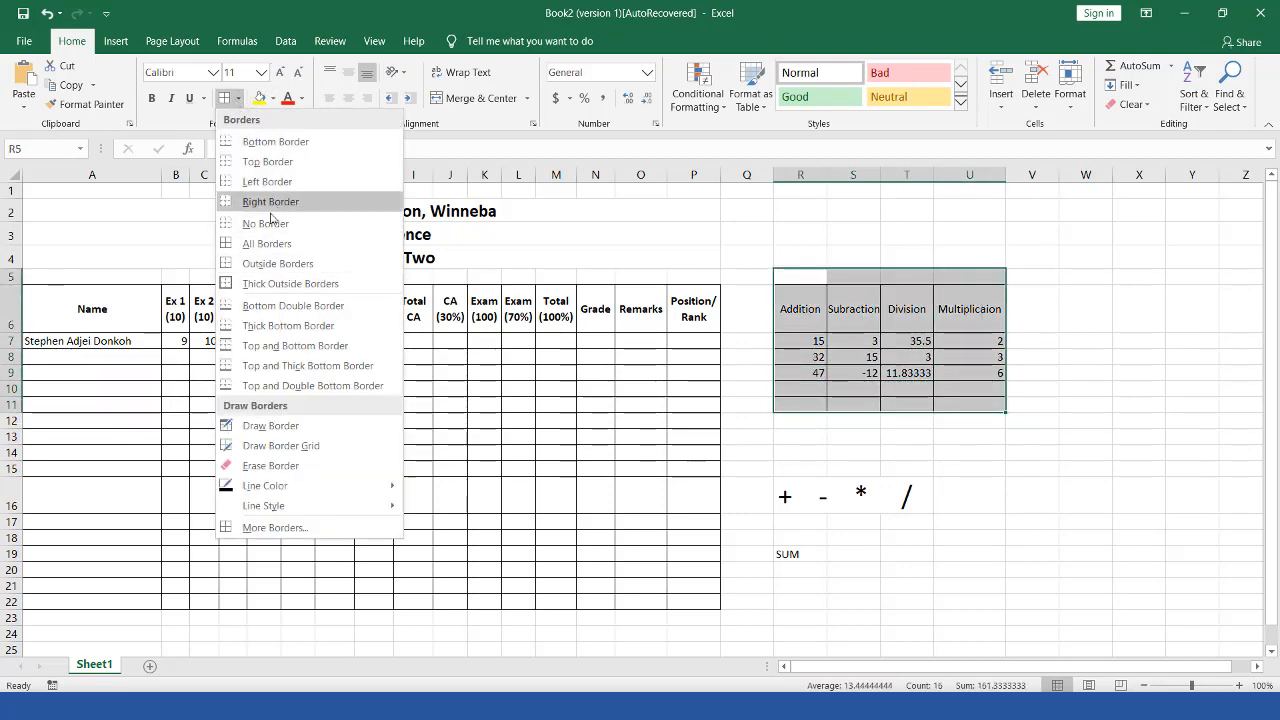
left_click(256, 226)
left_click(888, 345)
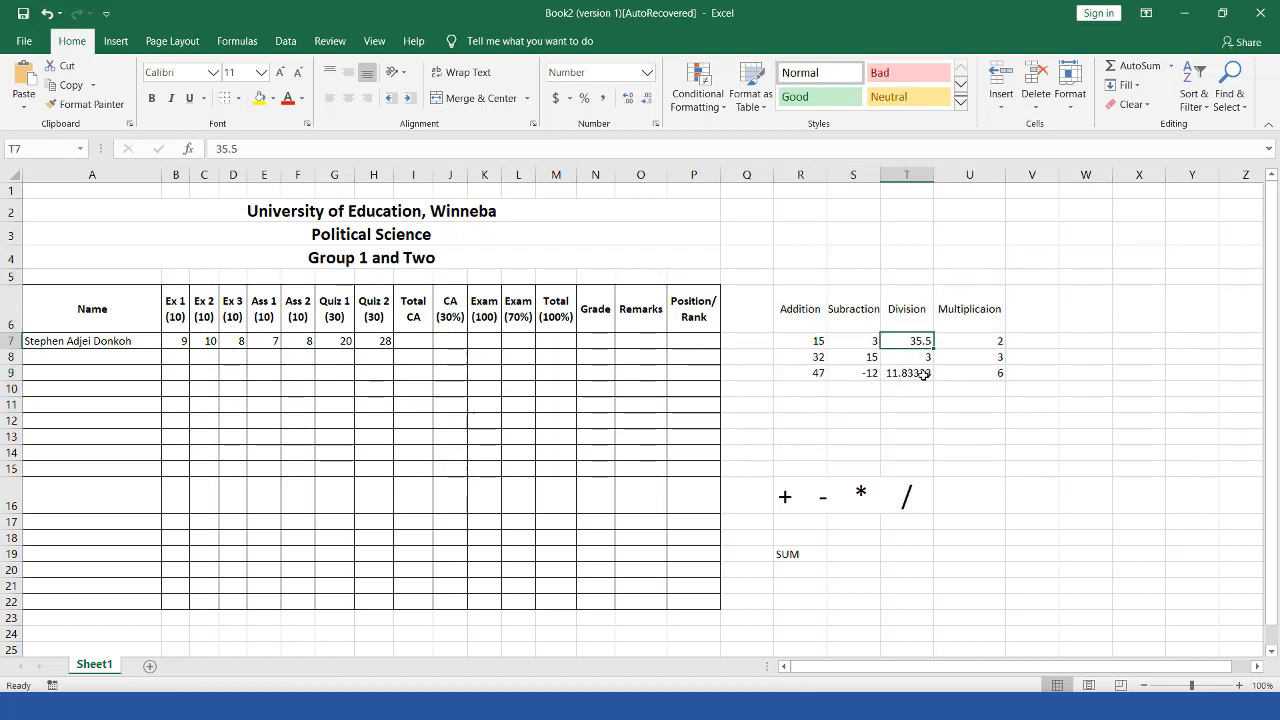
left_click(992, 418)
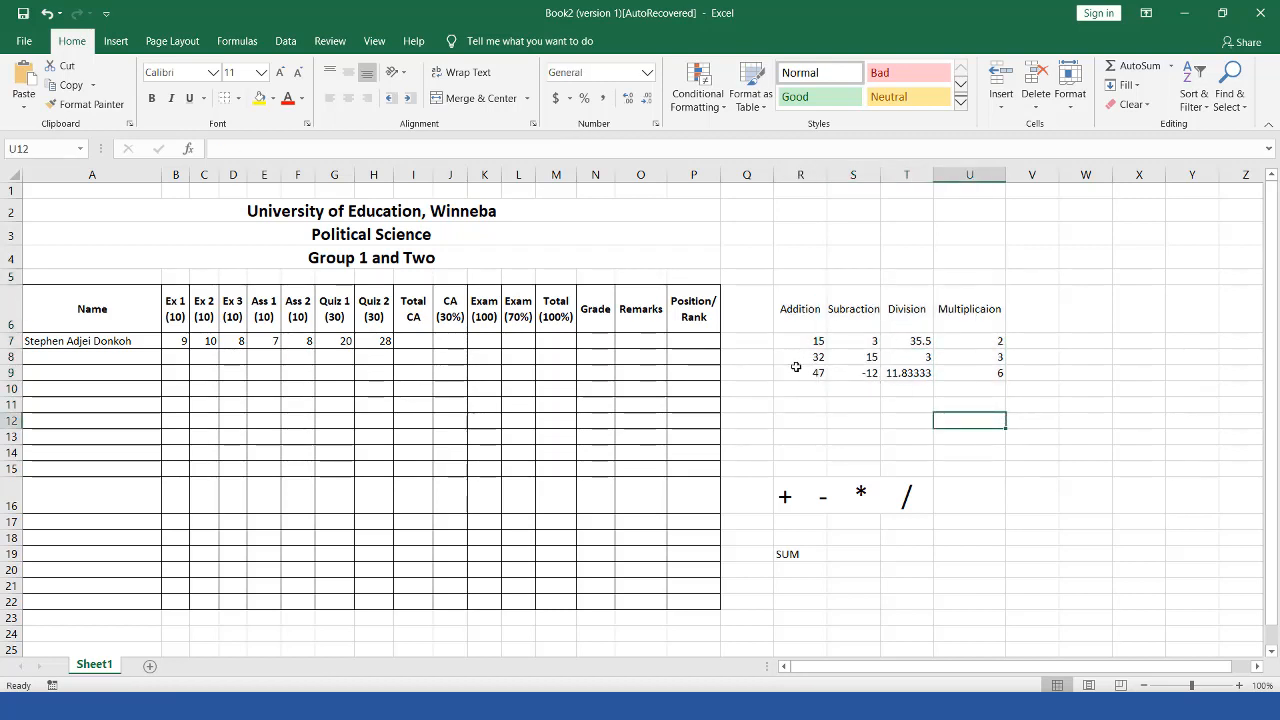
left_click_drag(789, 373, 986, 370)
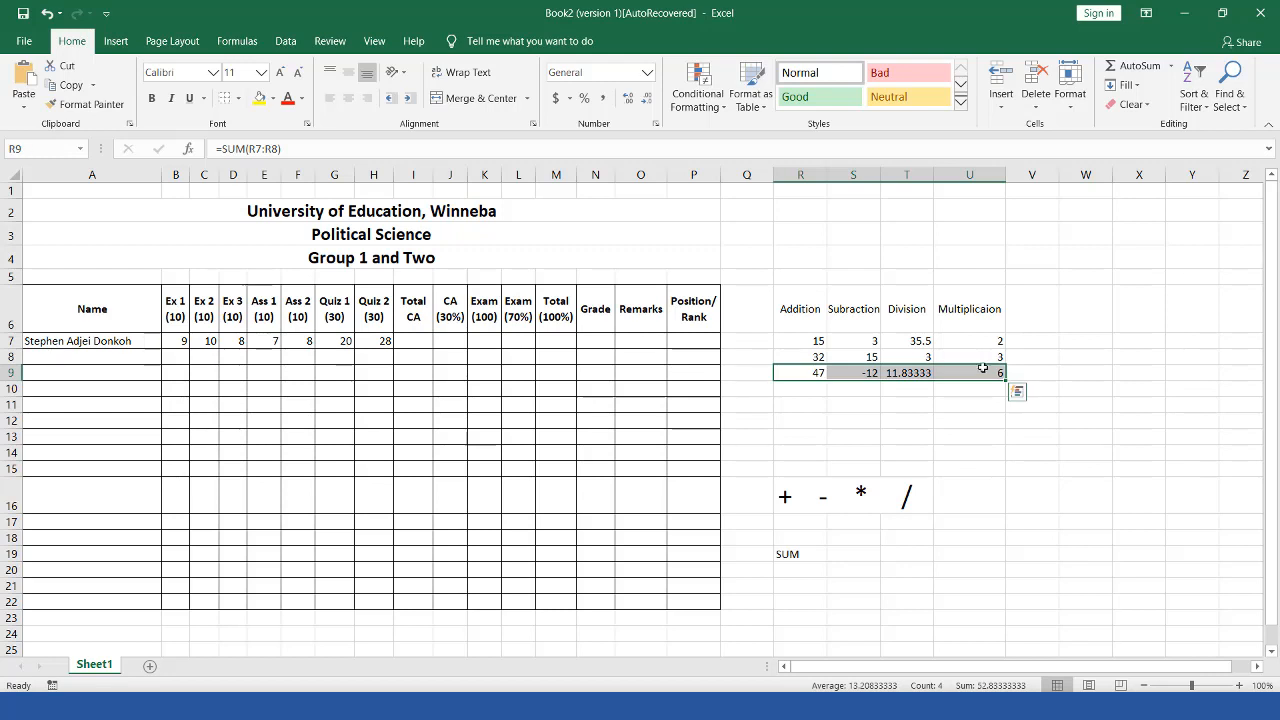
left_click(239, 98)
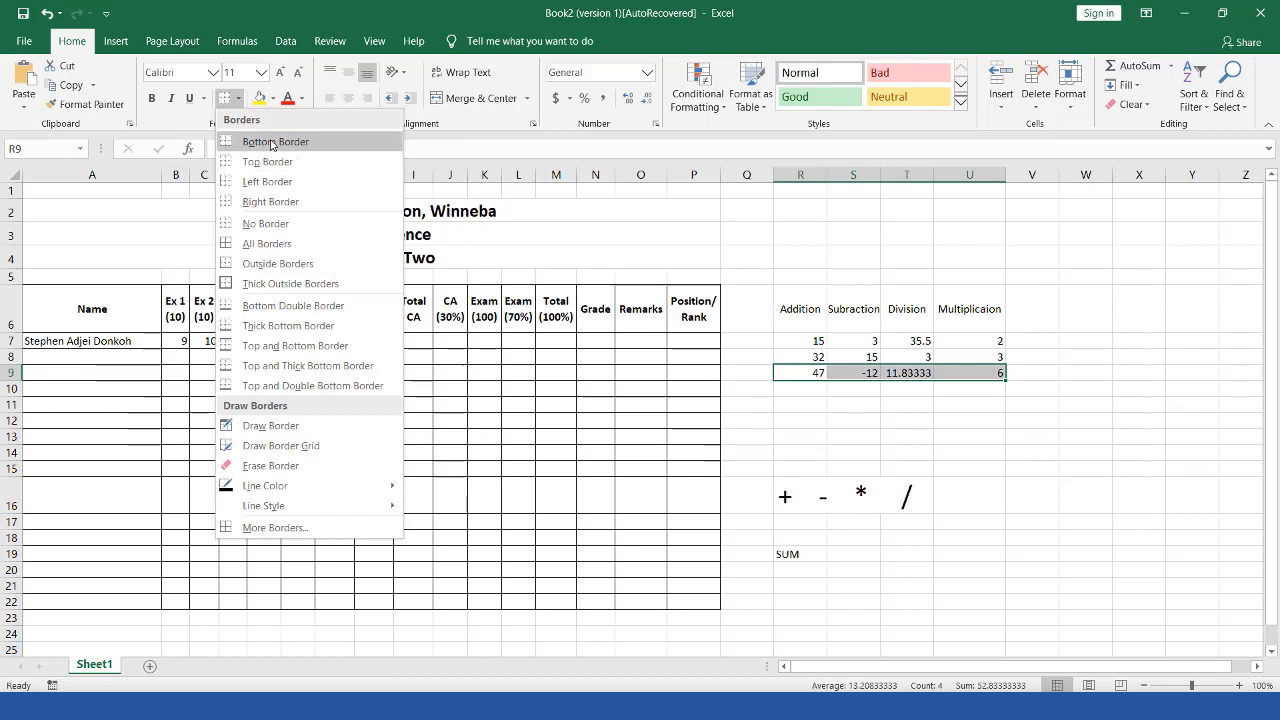
left_click(258, 345)
left_click(853, 404)
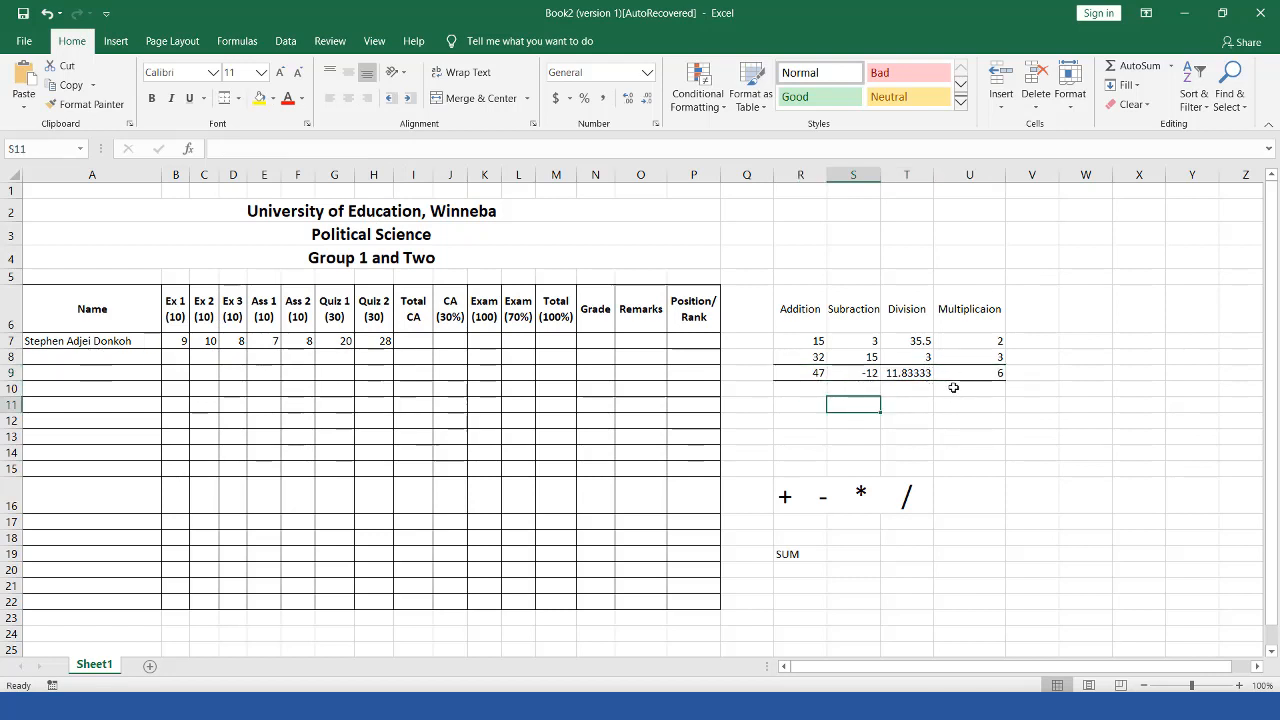
left_click_drag(818, 372, 984, 372)
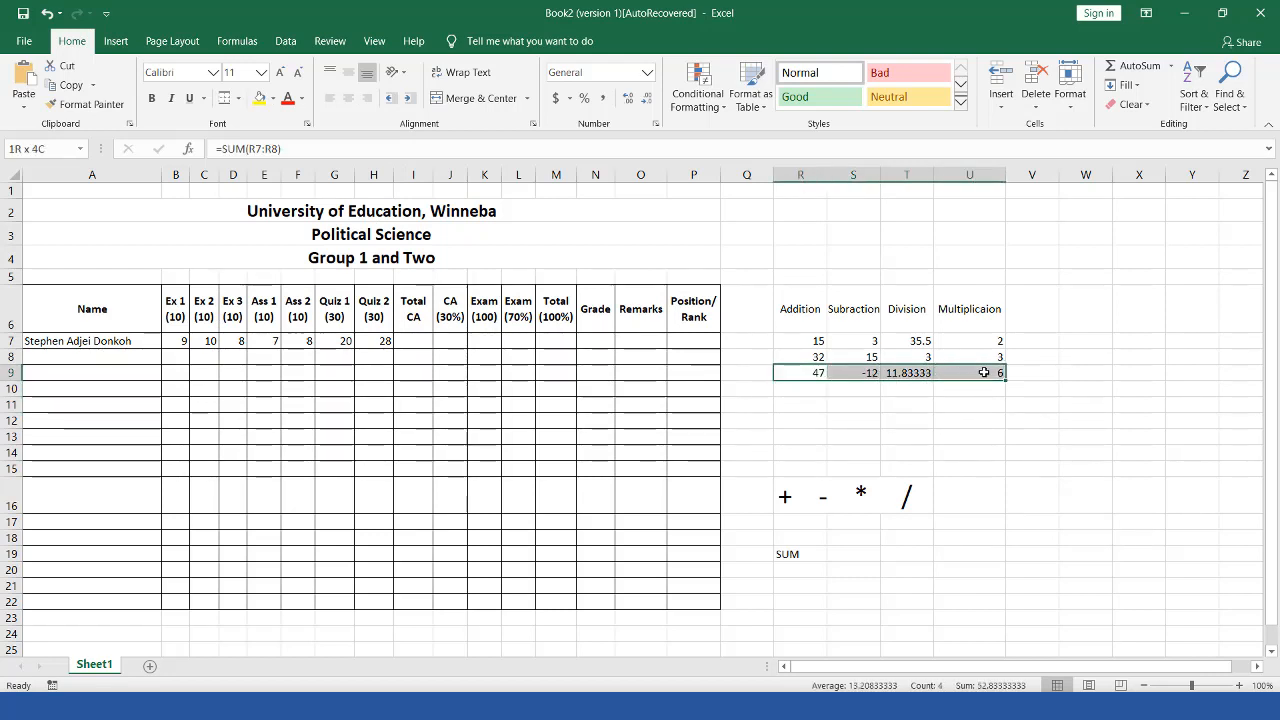
left_click_drag(840, 341, 843, 357)
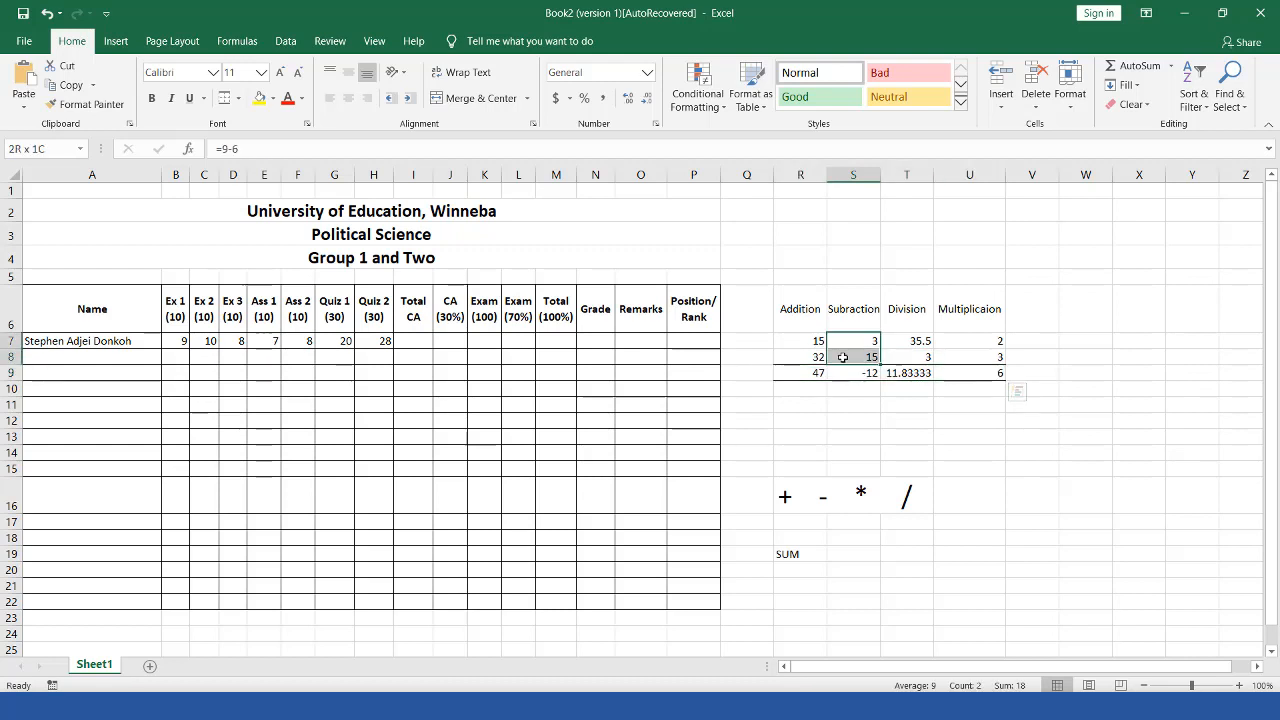
left_click(930, 404)
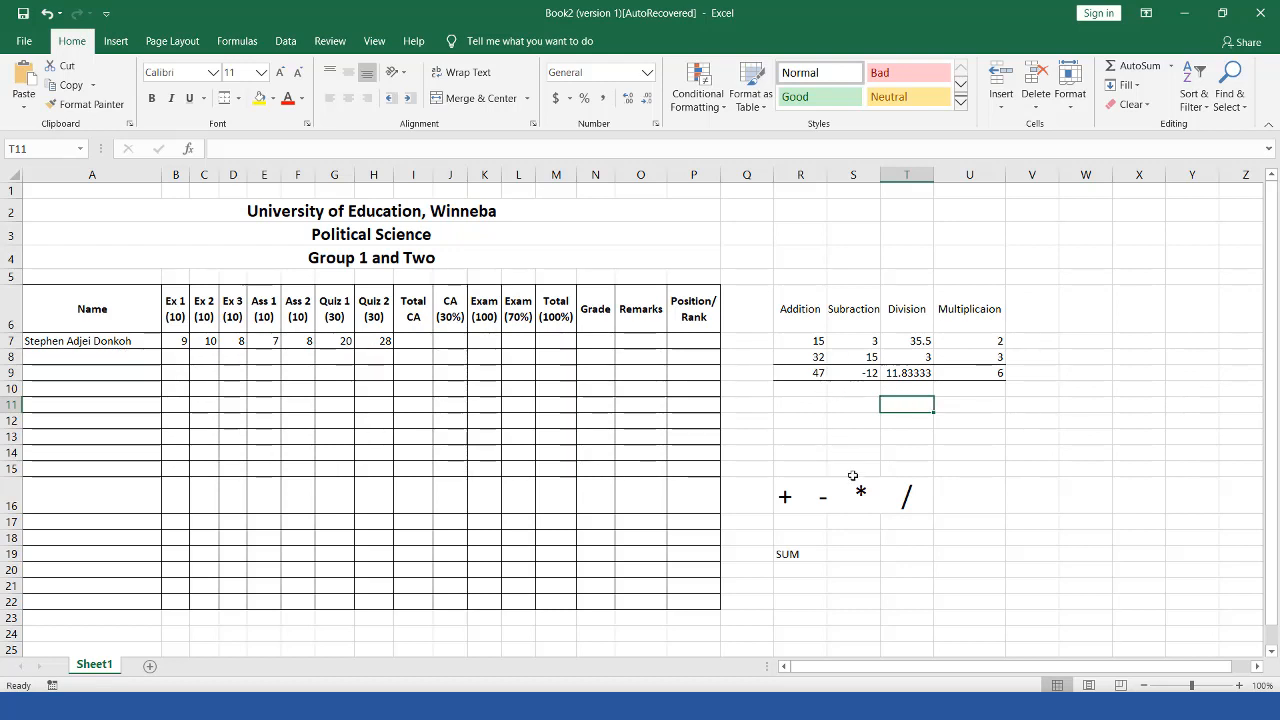
key("ctrl+z")
key("ctrl+z")
left_click(920, 449)
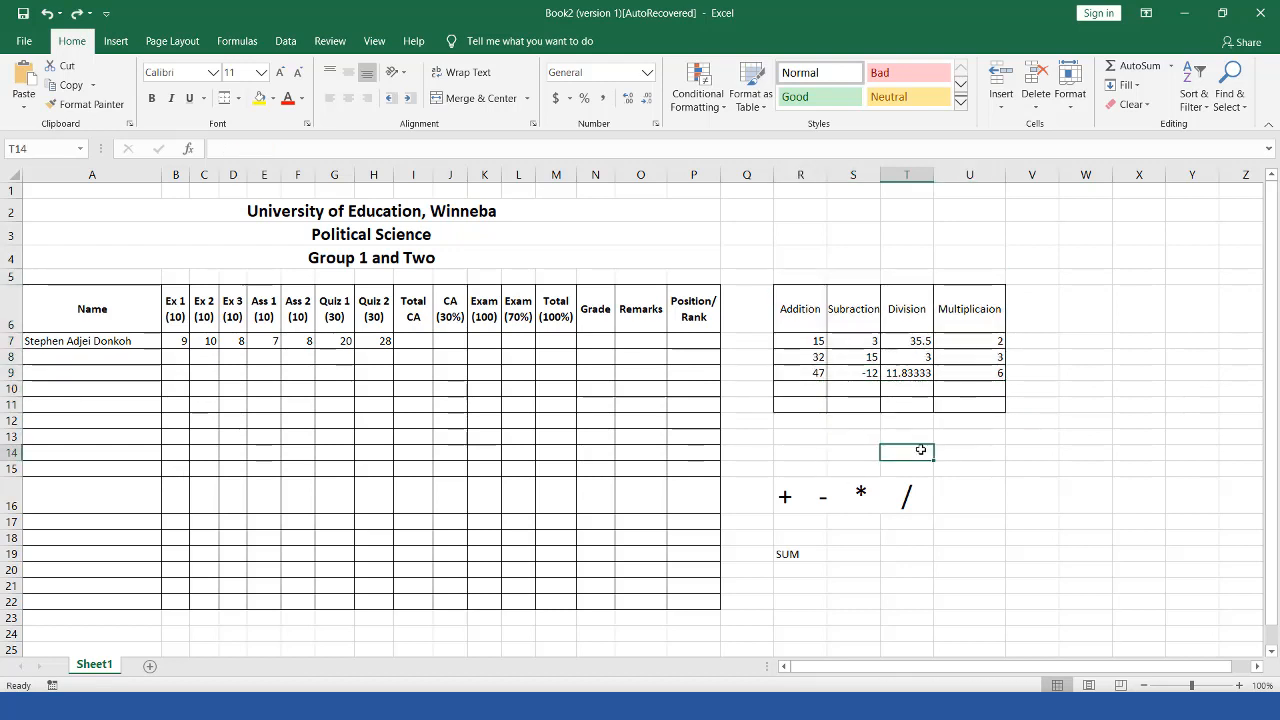
left_click(849, 455)
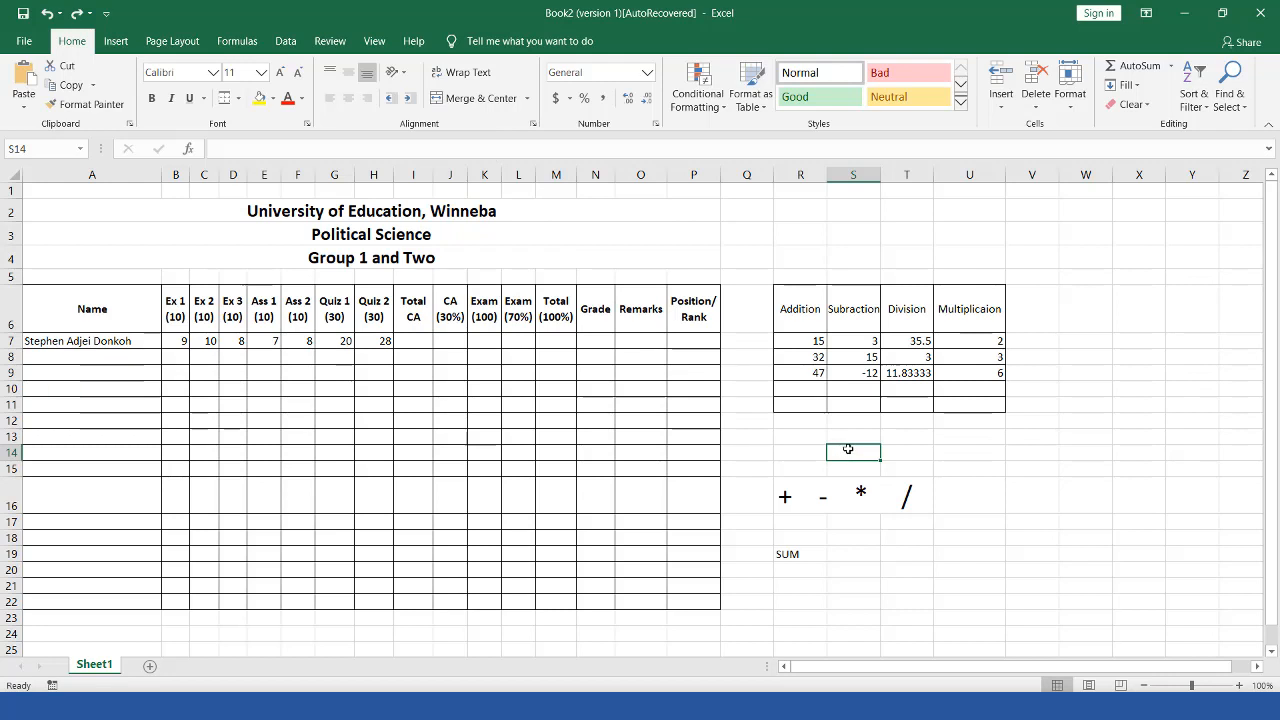
type("3+3+12/2*4")
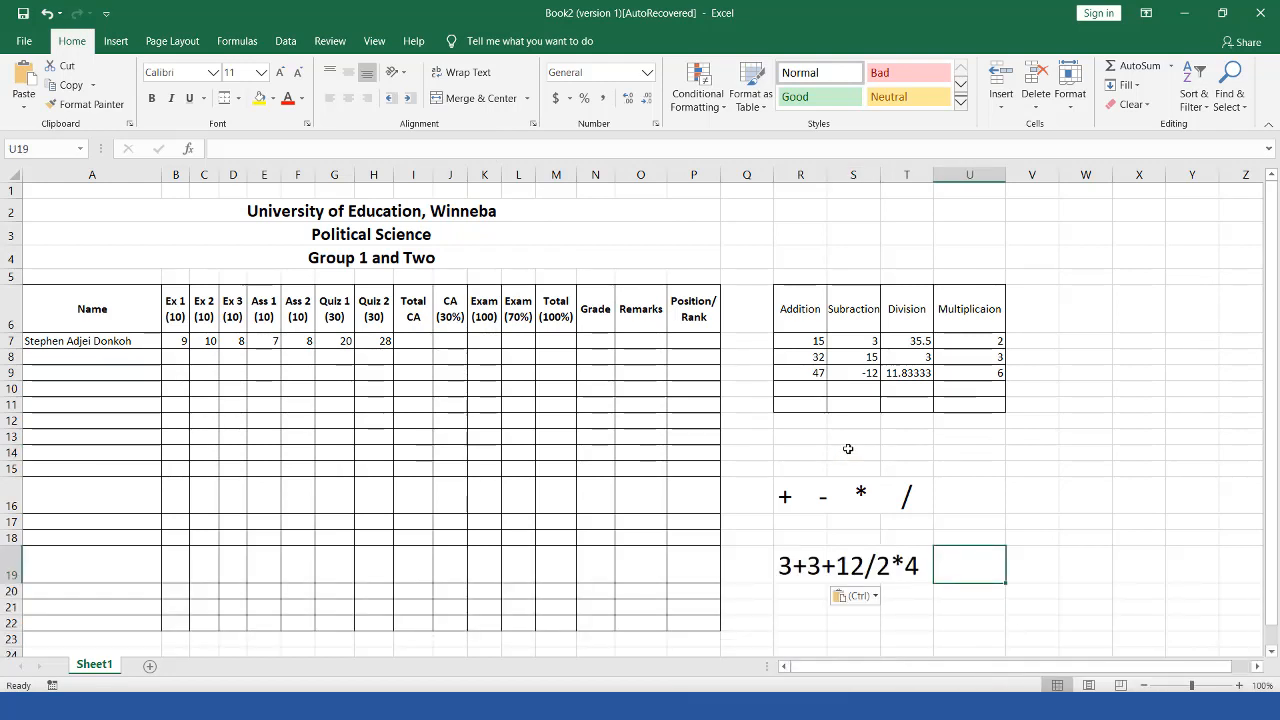
left_click(801, 566)
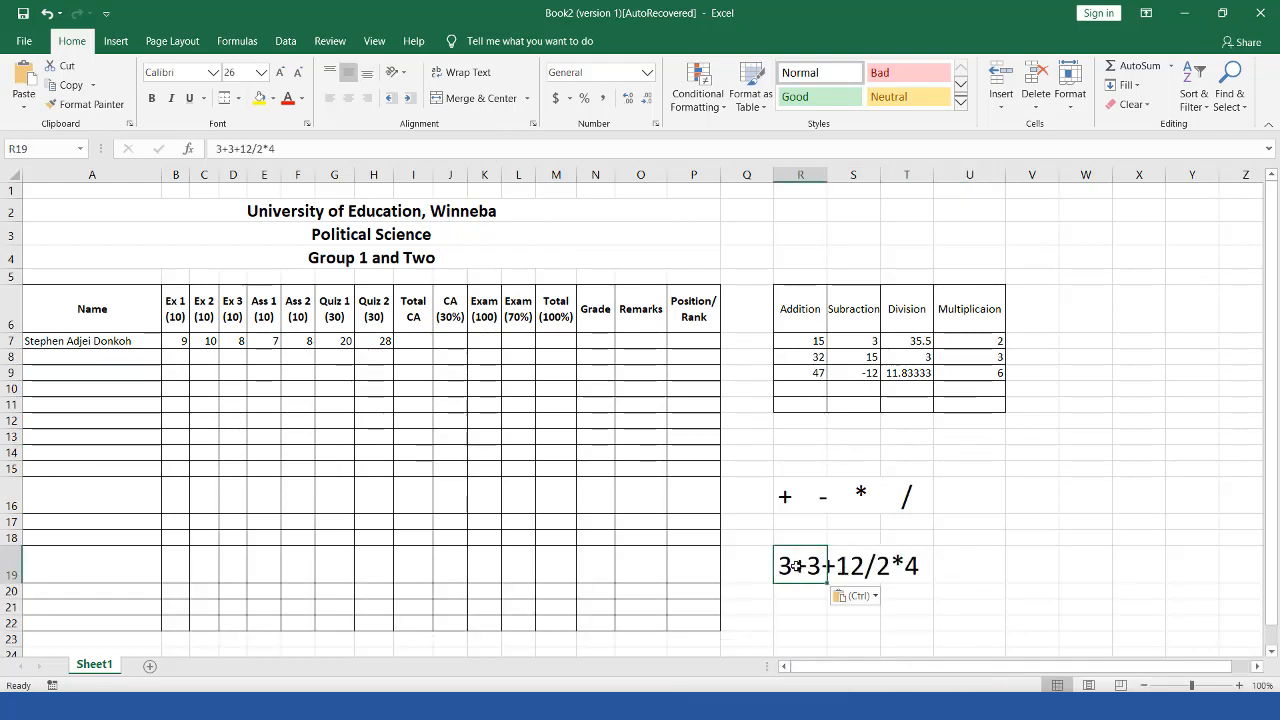
left_click(926, 553)
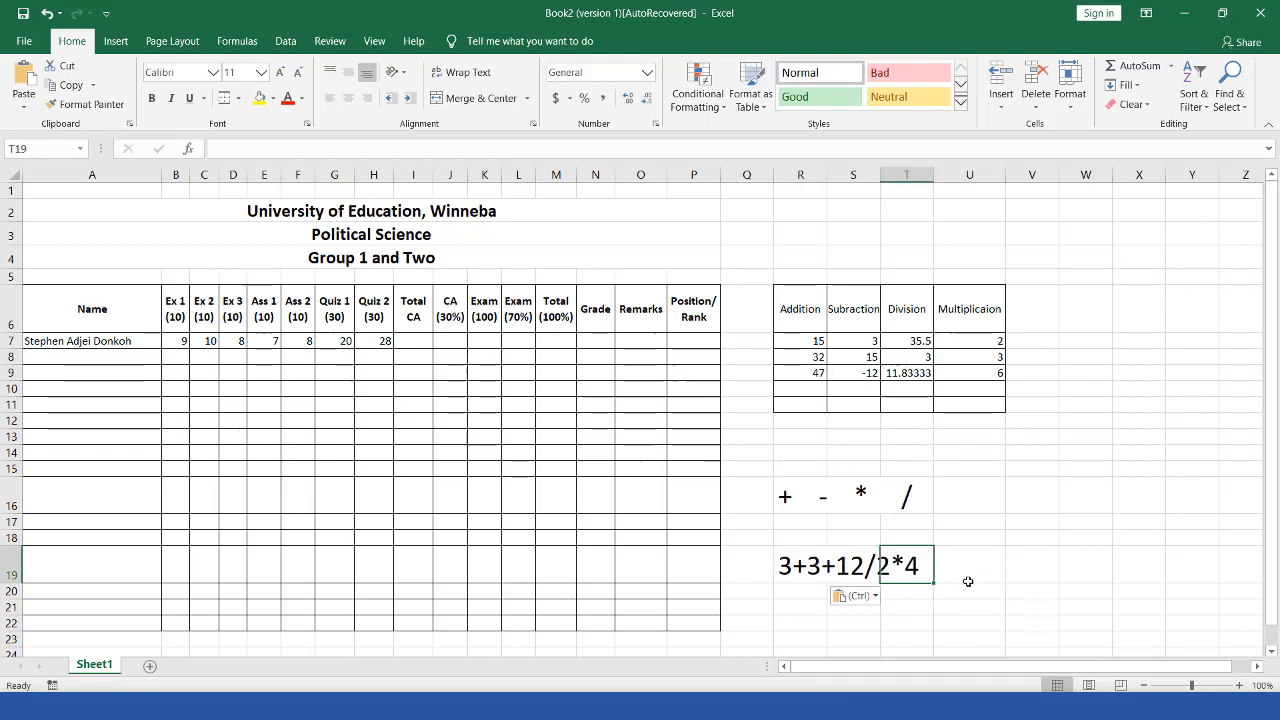
double_click(856, 567)
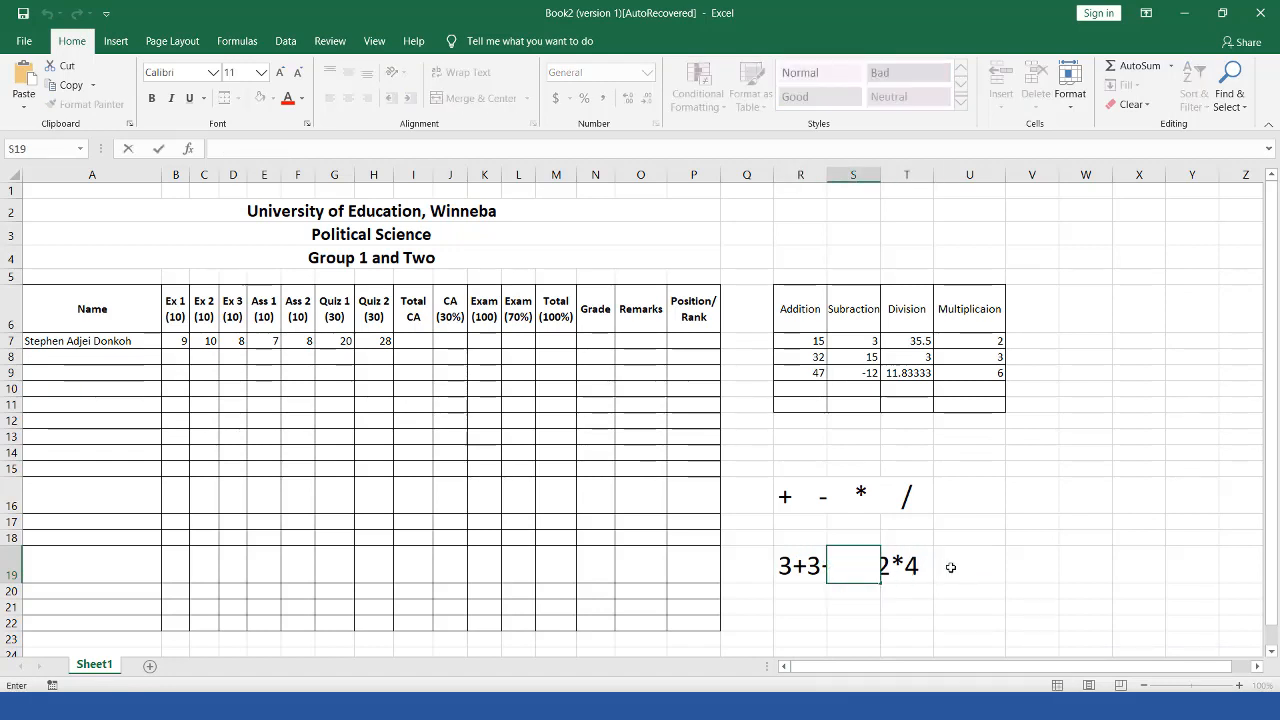
left_click(991, 568)
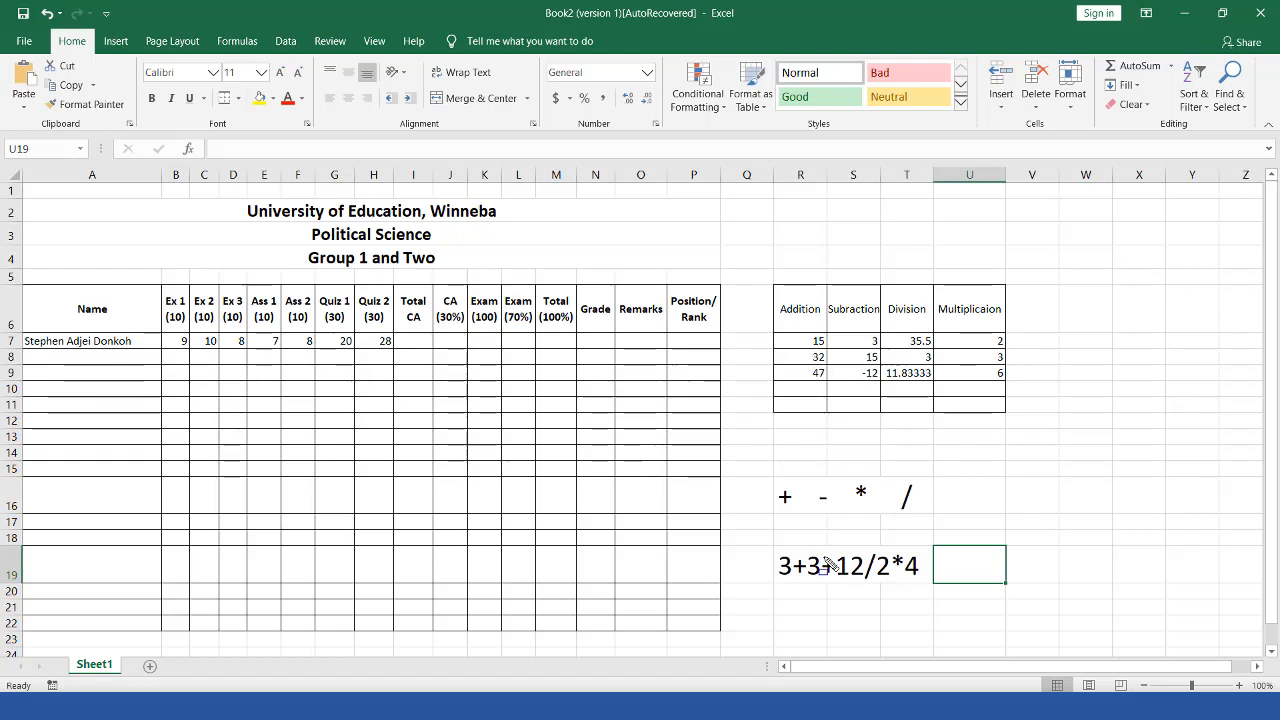
mouse_move(820, 551)
left_mouse_down()
mouse_move(840, 580)
mouse_move(907, 590)
left_mouse_up()
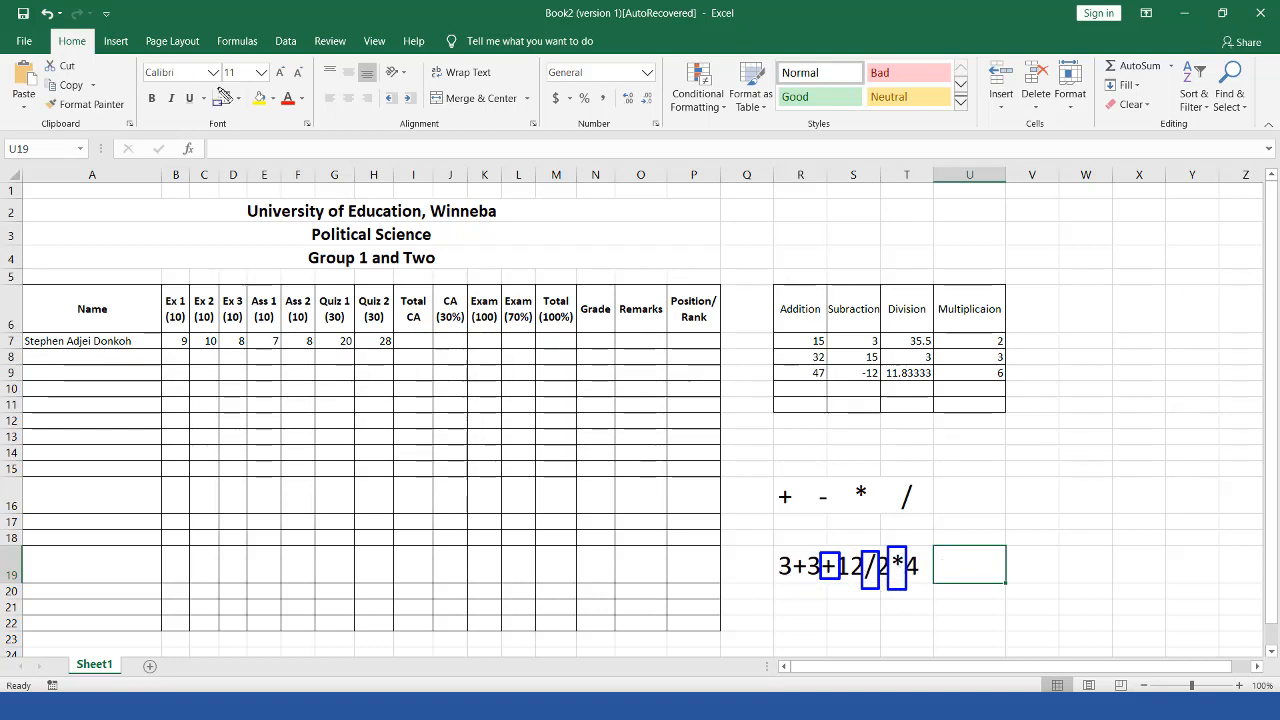
Step: Clear the numbers from the practice table range R7:U9
left_click(252, 145)
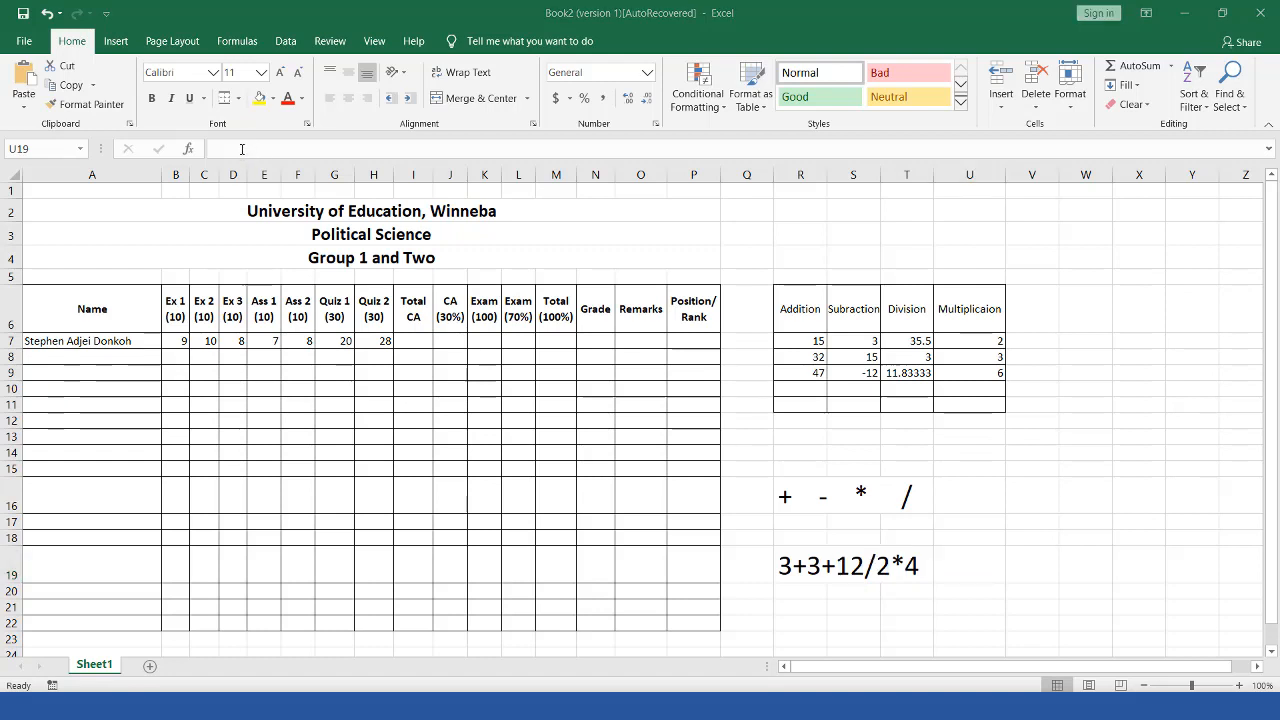
type("3")
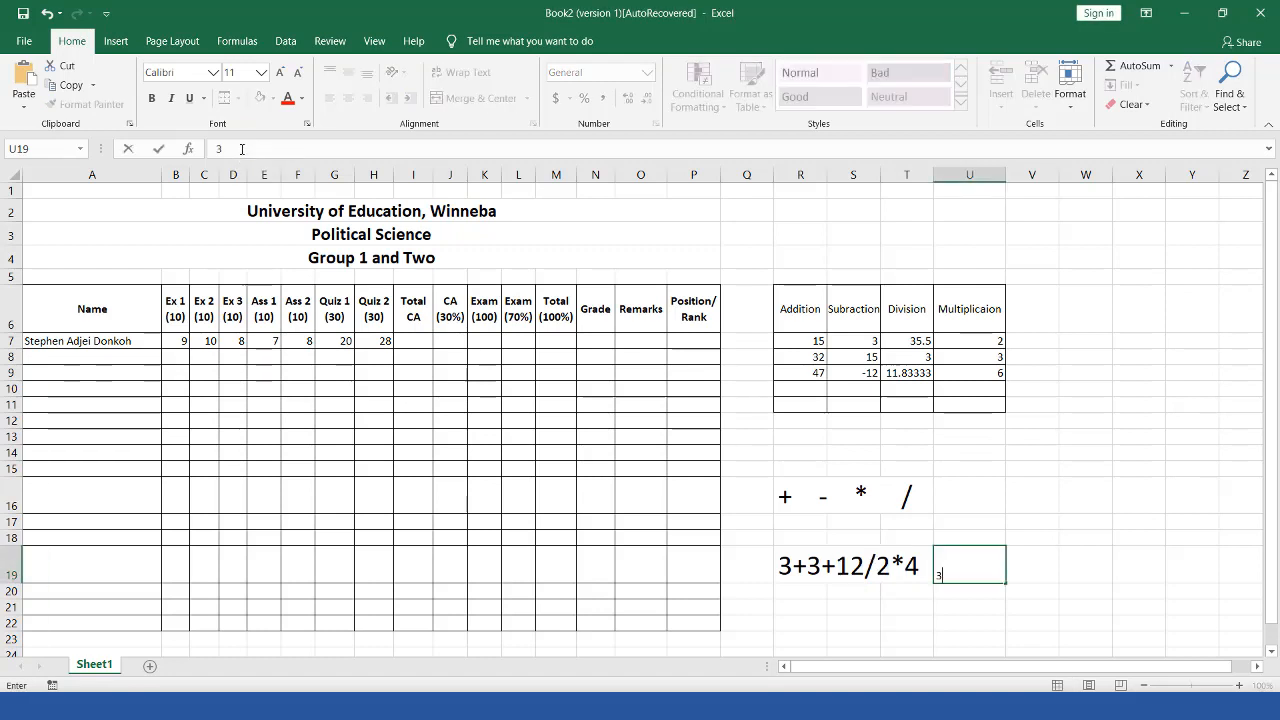
key("BackSpace")
left_click_drag(783, 338, 995, 370)
key("Delete")
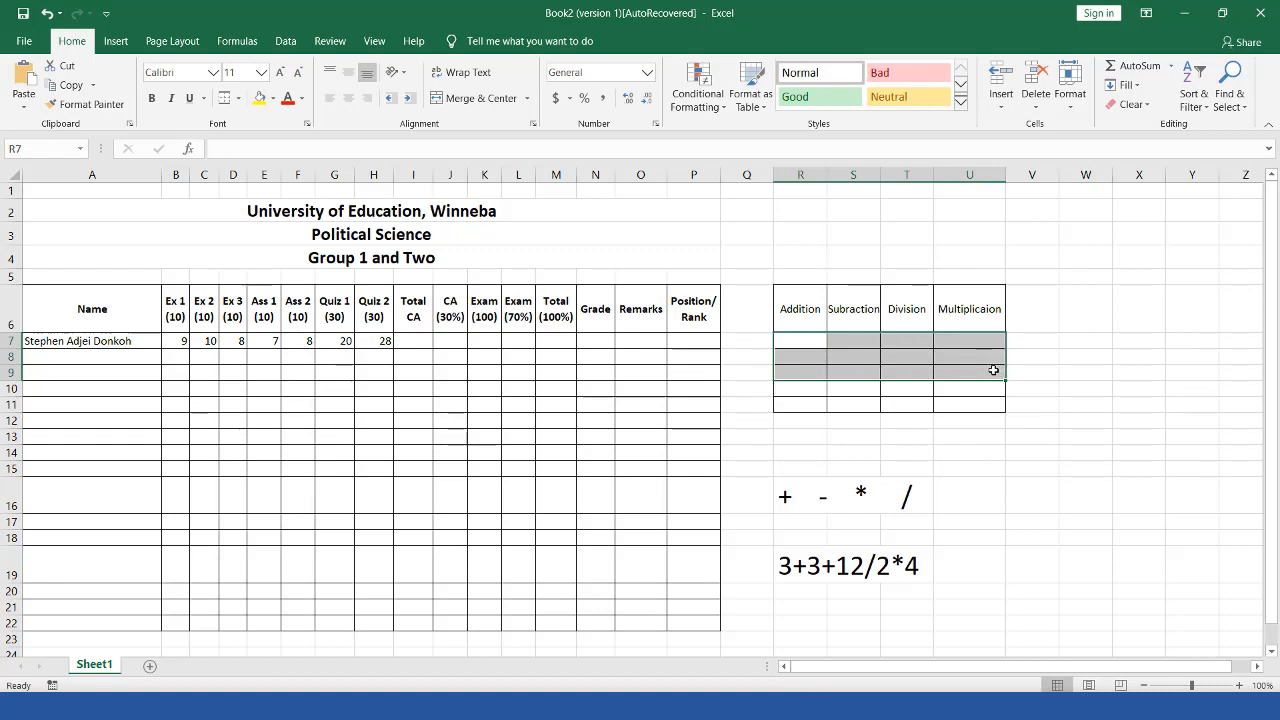
left_click(966, 404)
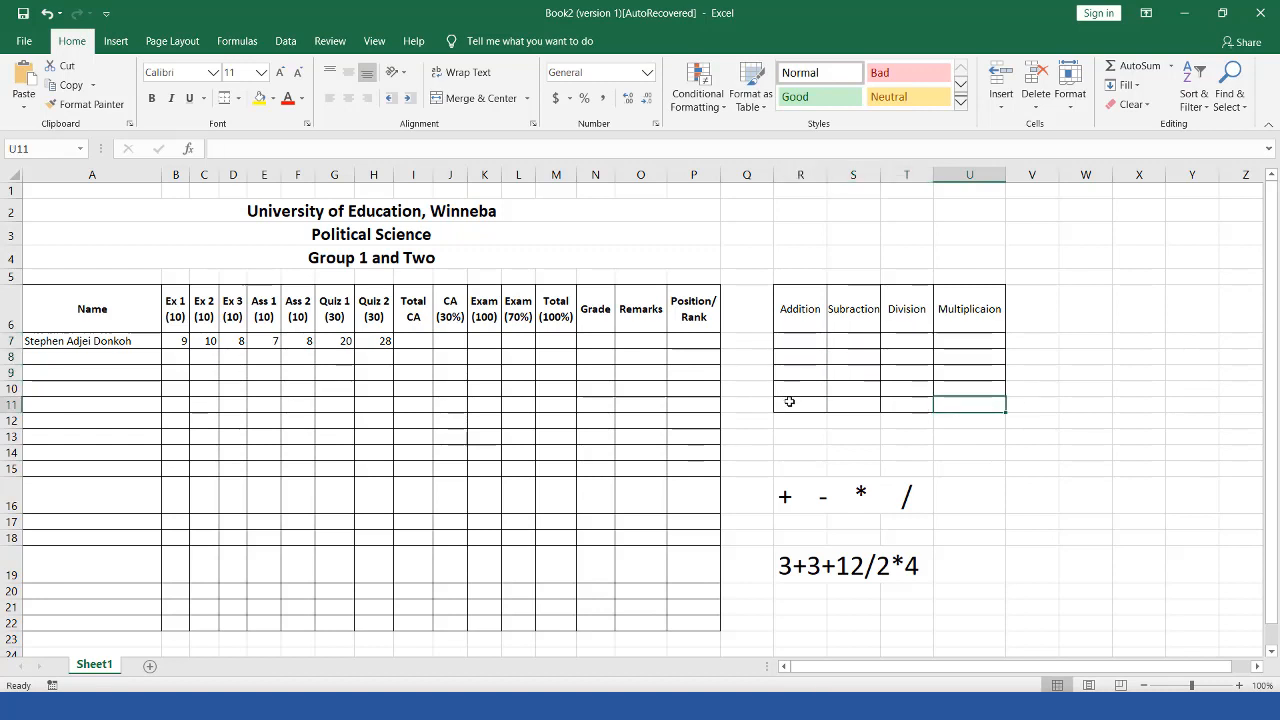
Step: Rename the Multiplicaion header in U6 to 'total'
left_click(957, 303)
type("t")
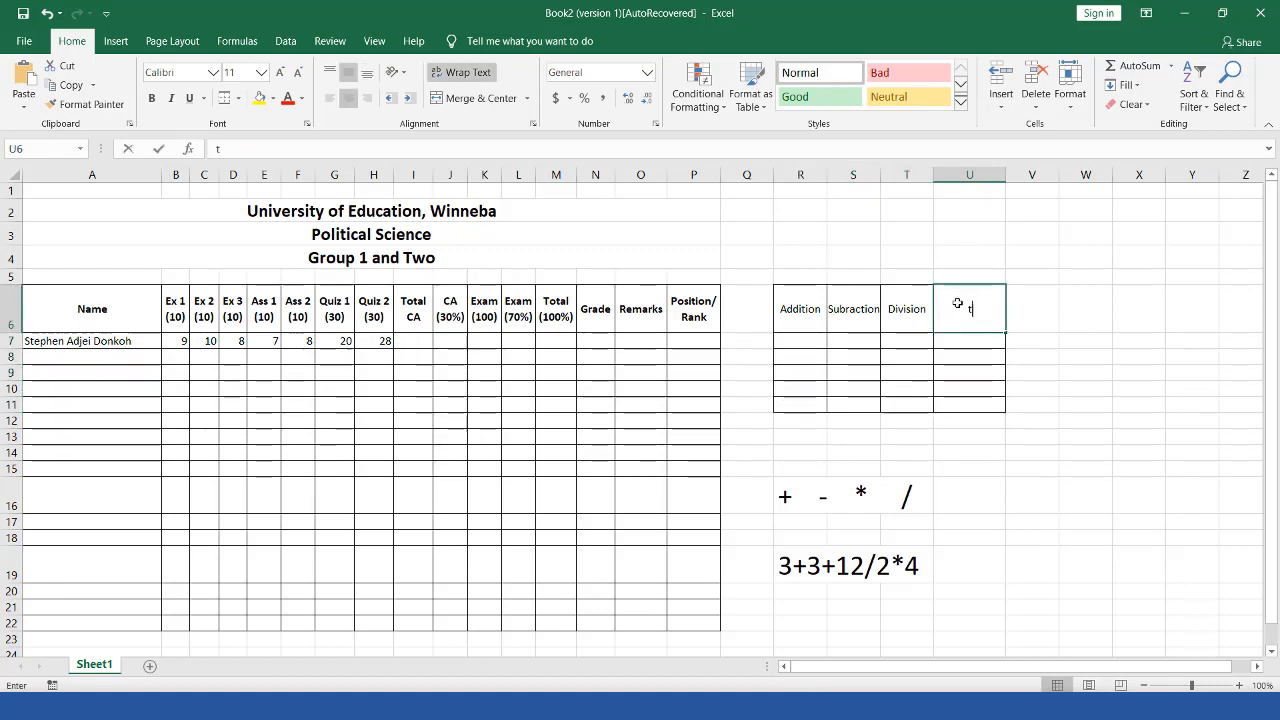
type("o")
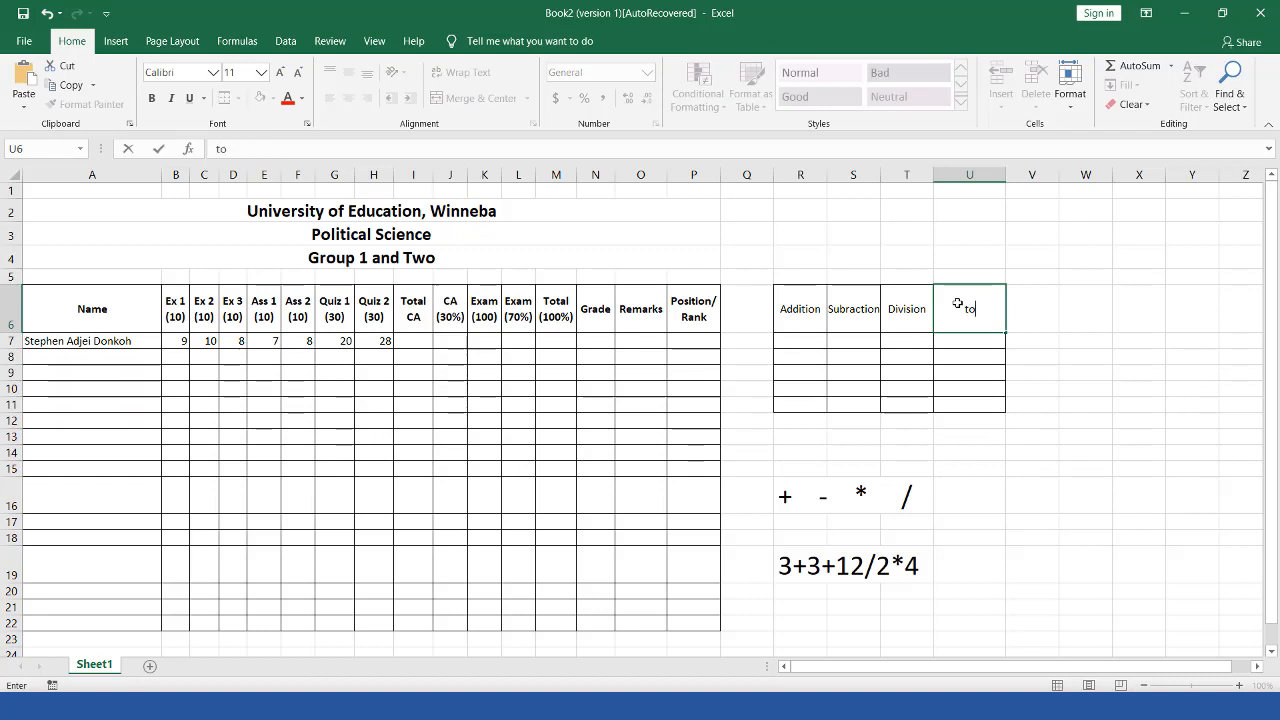
type("tal")
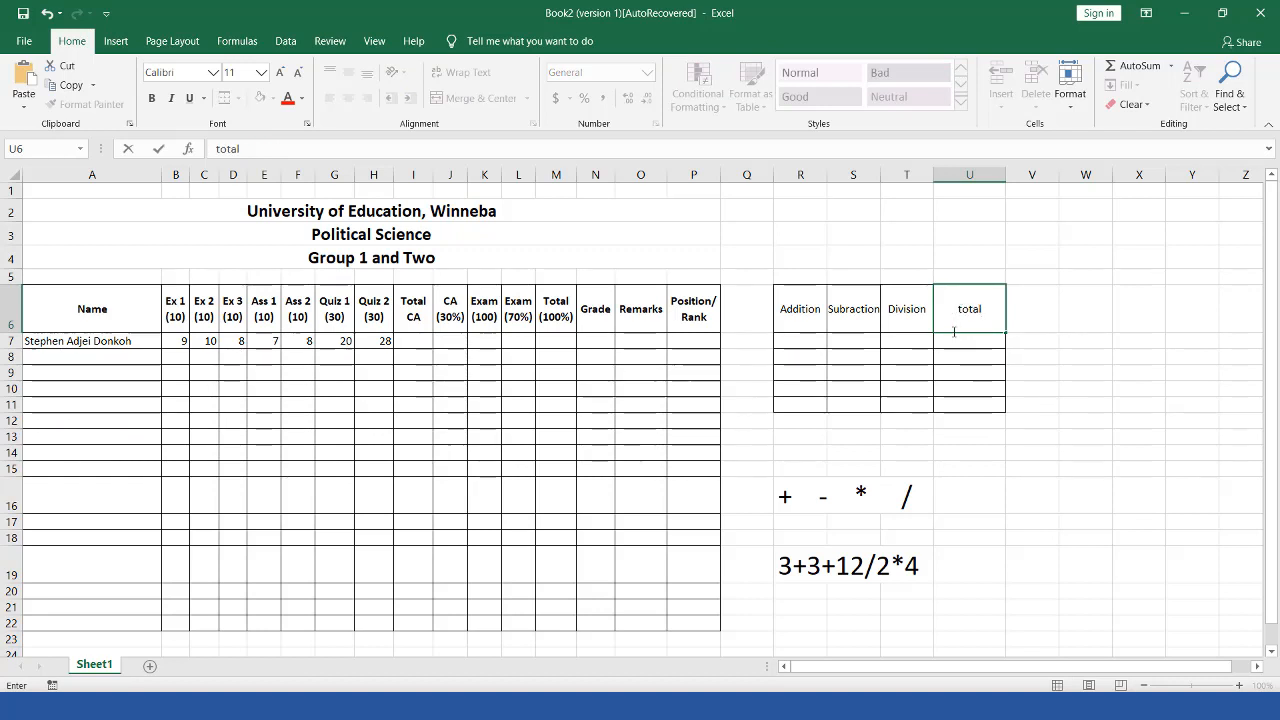
left_click(958, 405)
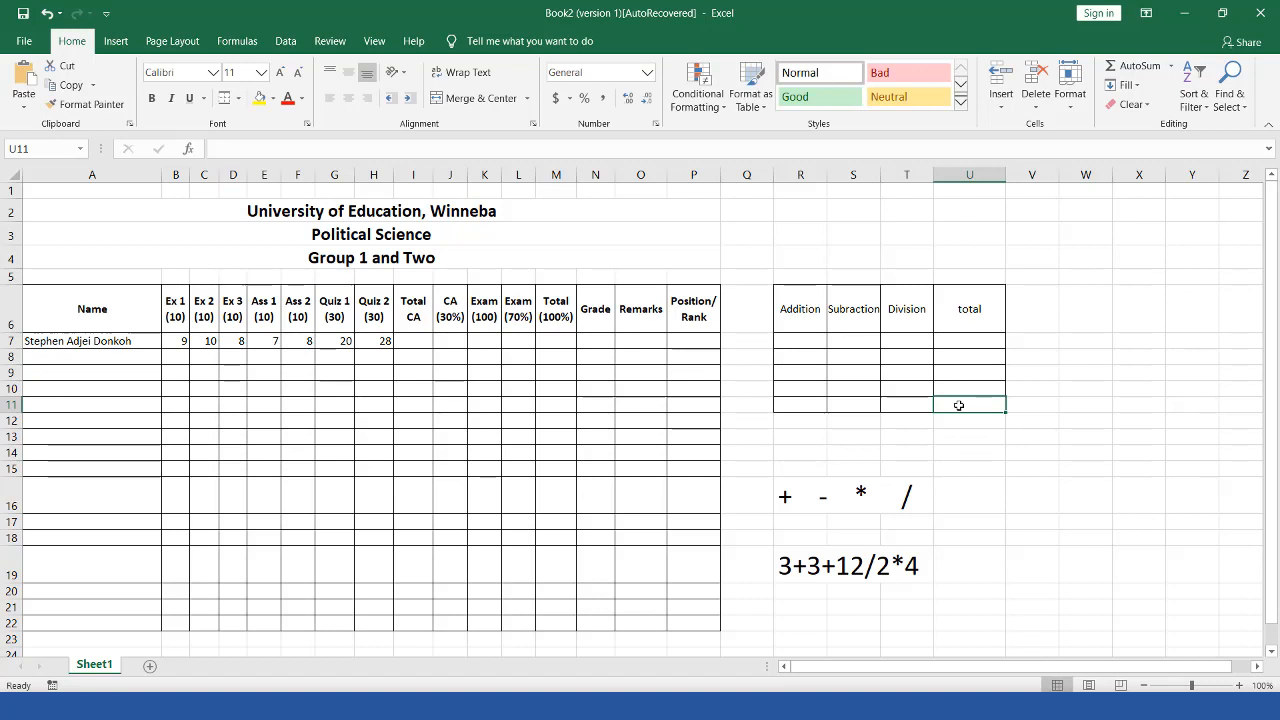
Step: Enter =3+3+12/2*4 in U11 so it shows 30, and begin a formula in U12
left_click(516, 149)
type("=")
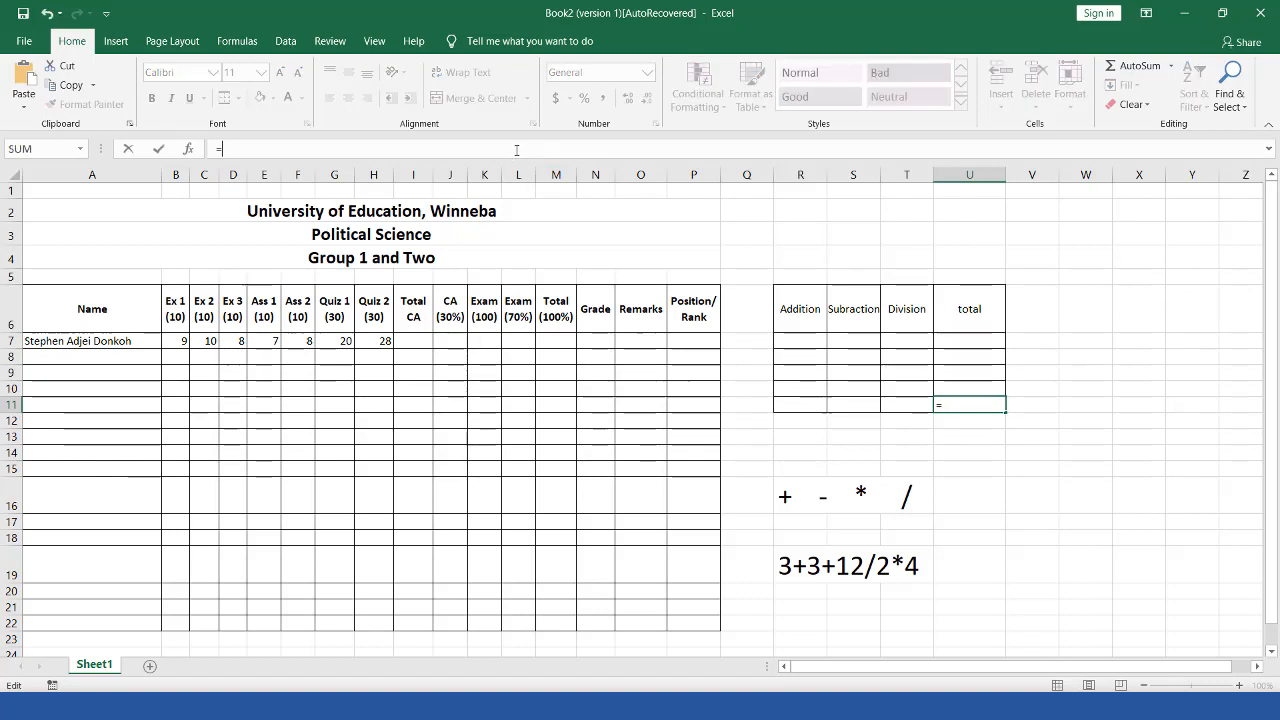
type("3+3")
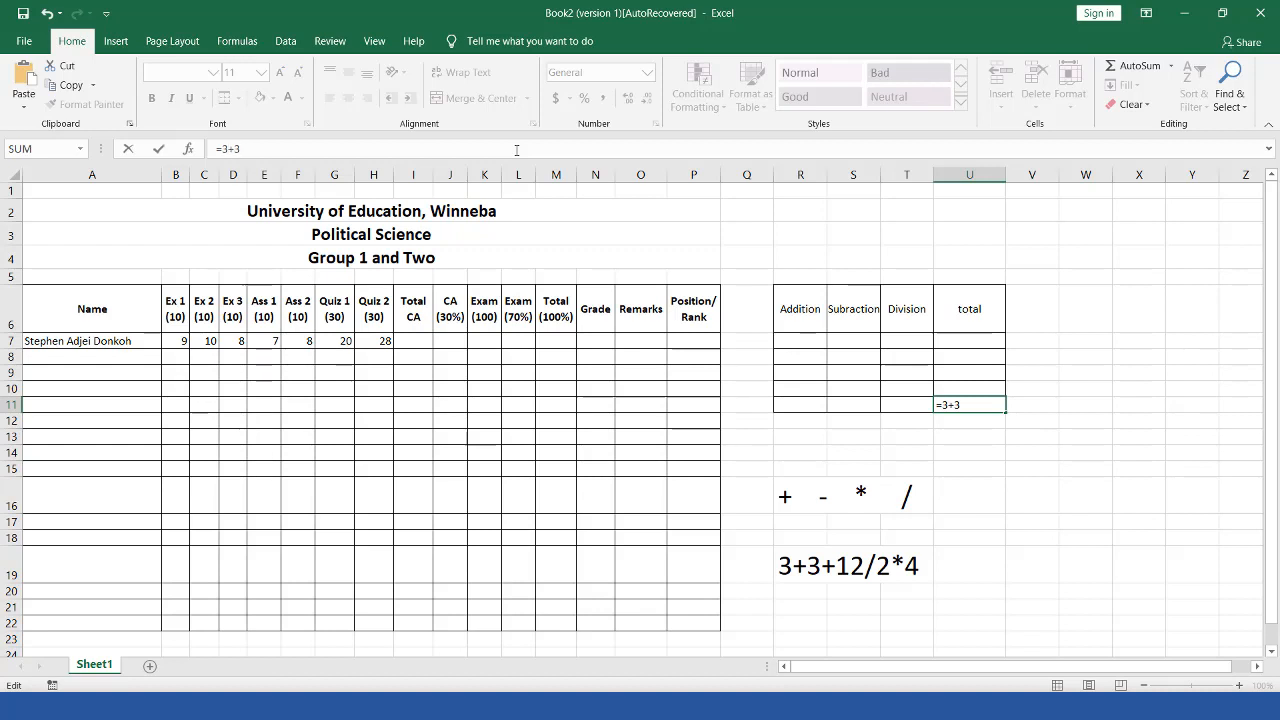
type("+")
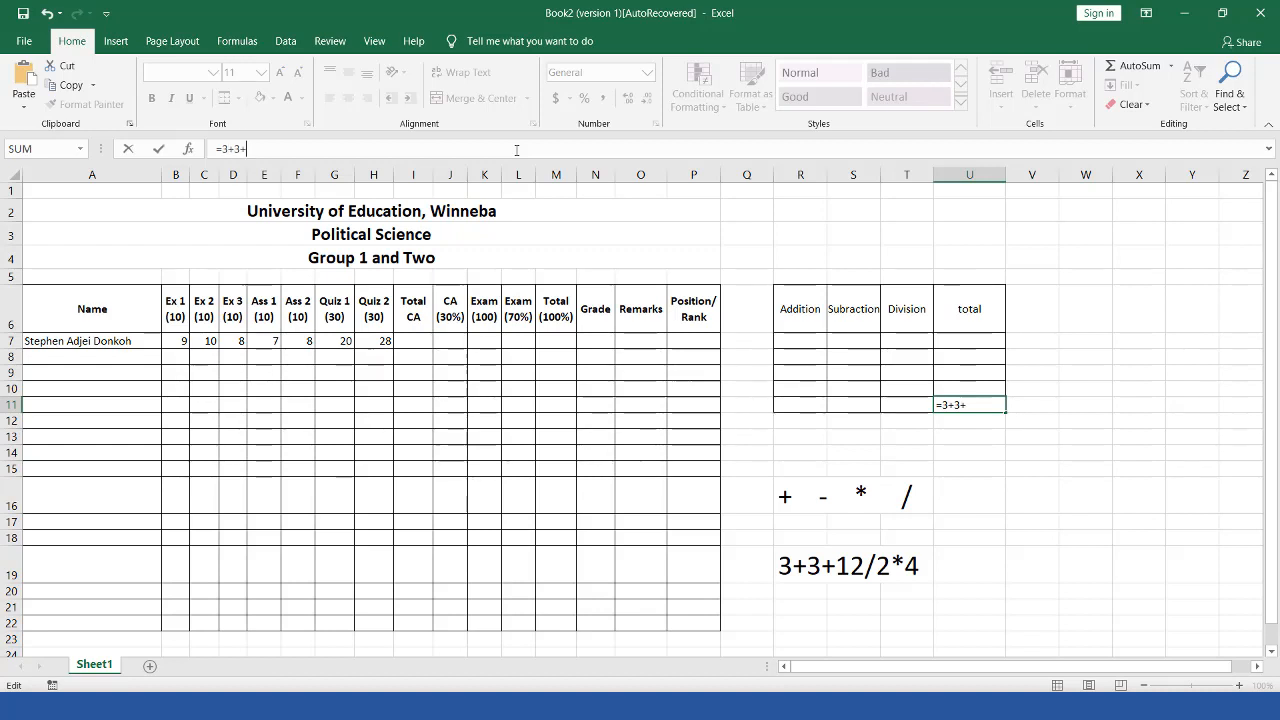
type("12+")
key("BackSpace")
type("/")
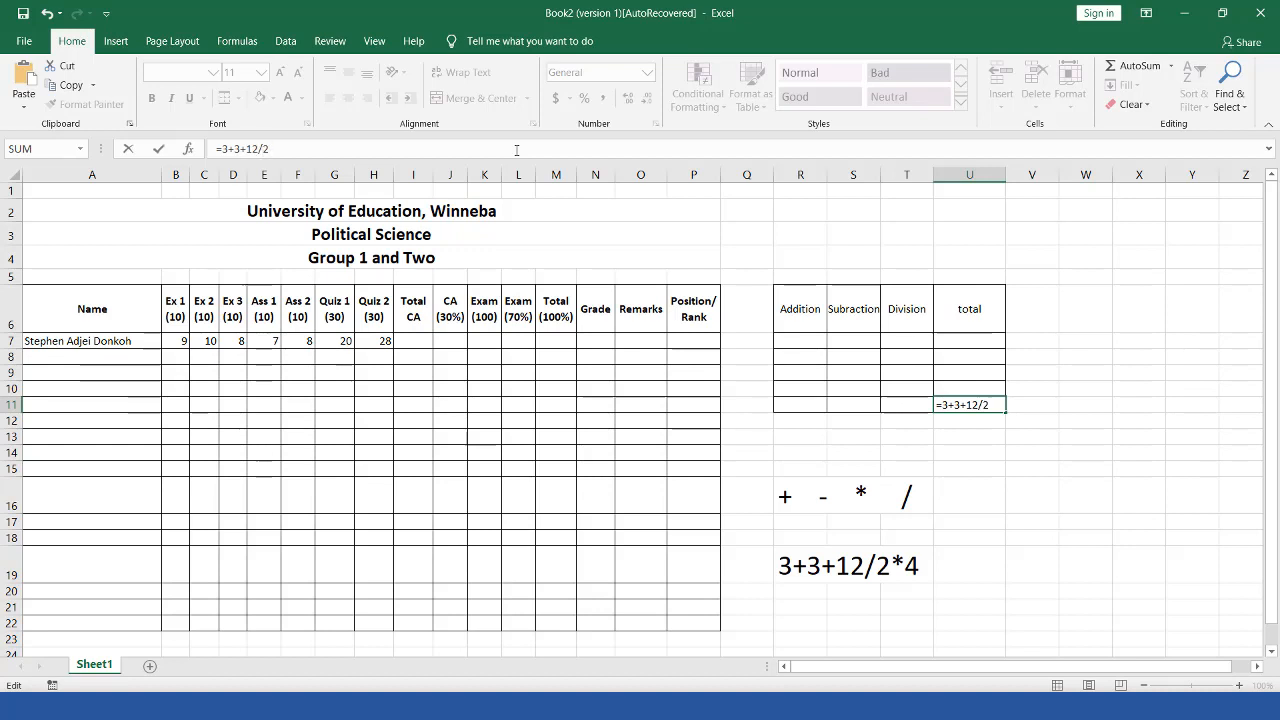
type("2*4")
key("Return")
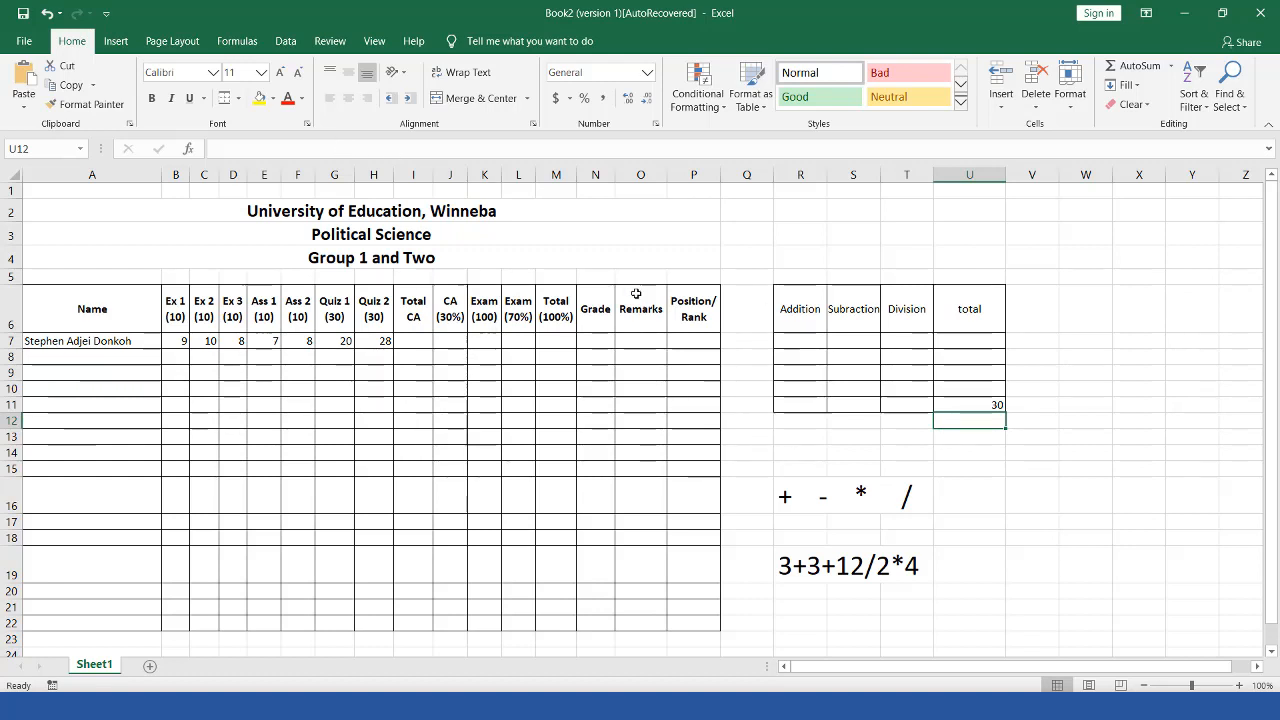
left_click(248, 150)
type("=")
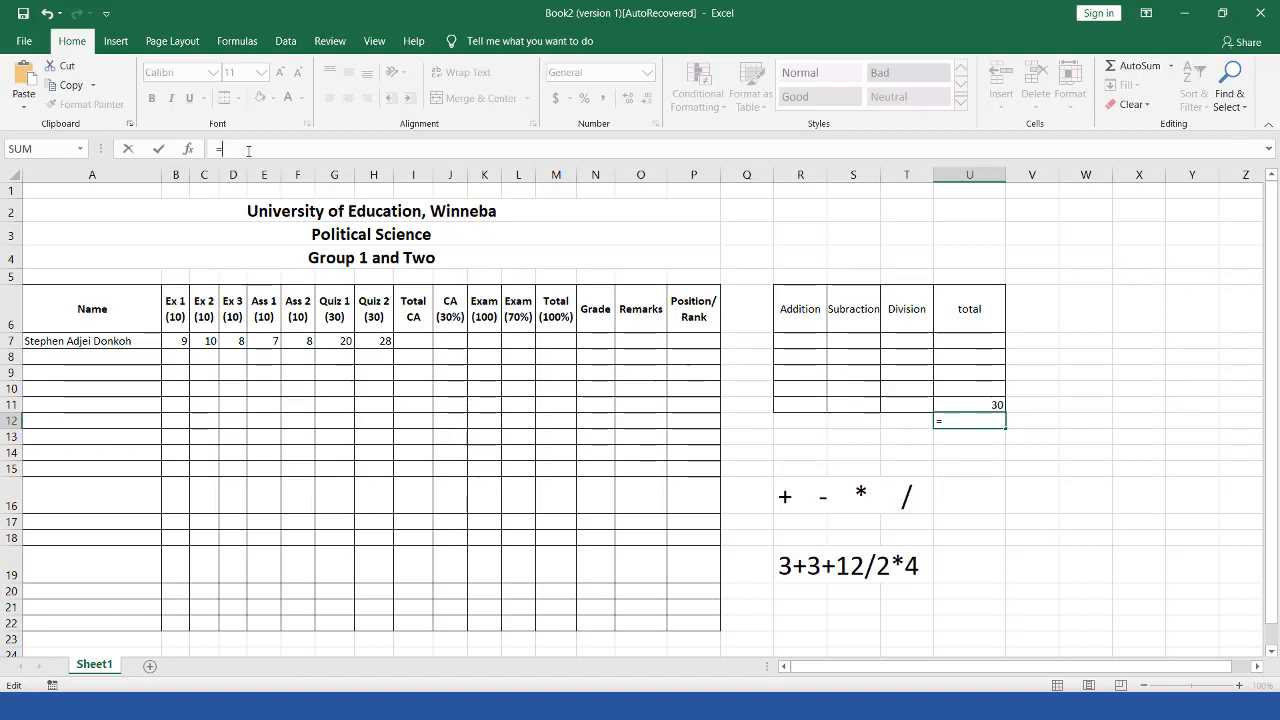
Step: Complete U12 as =(3+3+12)/2*4 so it shows 36 beneath the 30
type("(")
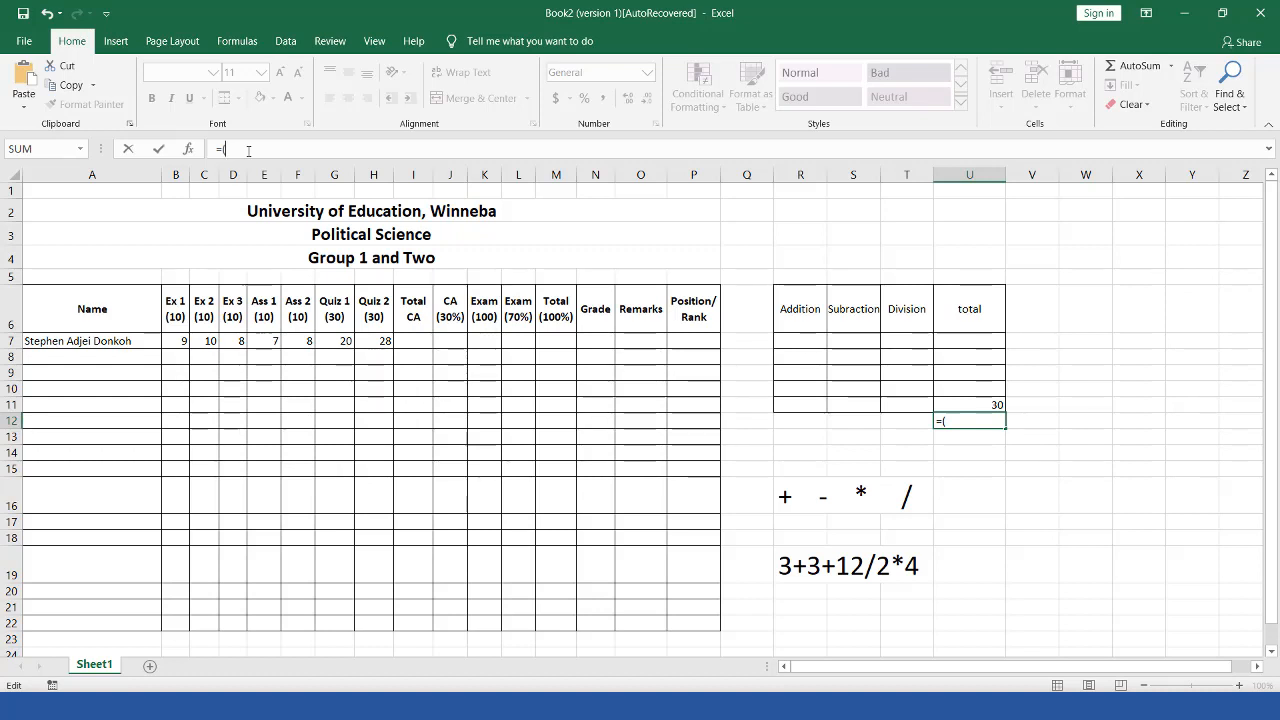
type("3+3+12")
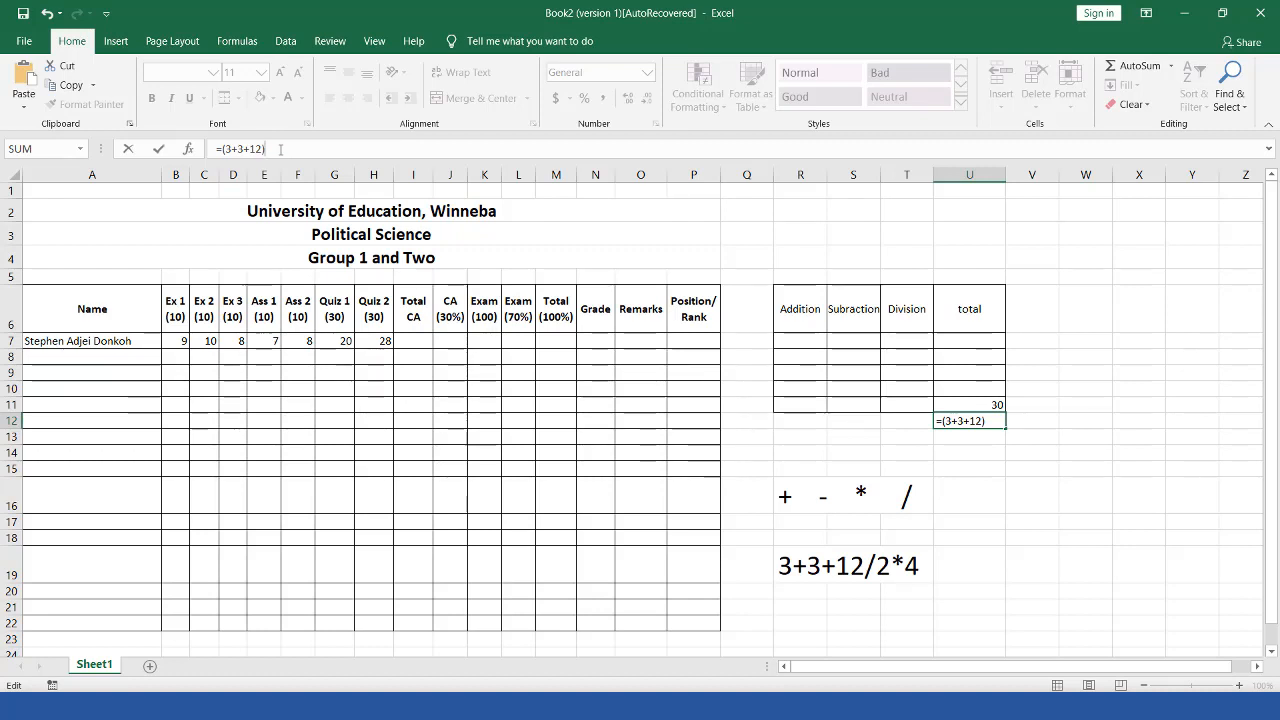
type("/")
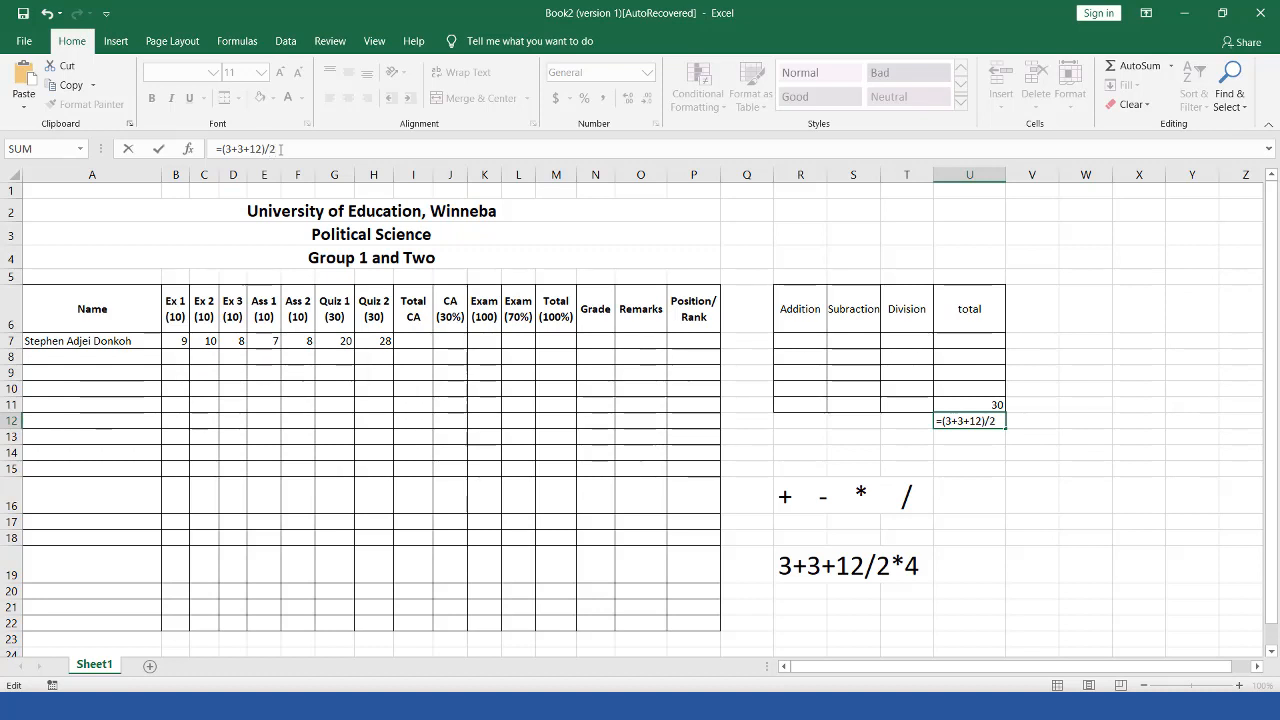
type("2")
type("*")
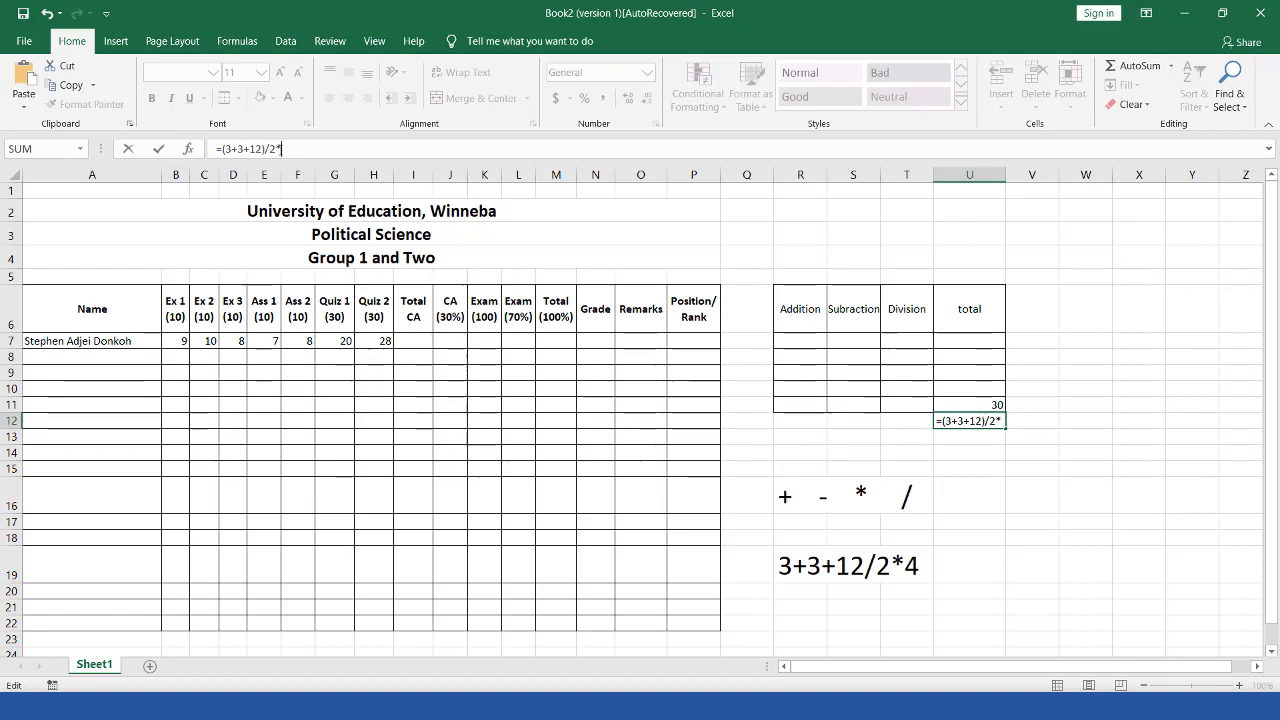
type("4")
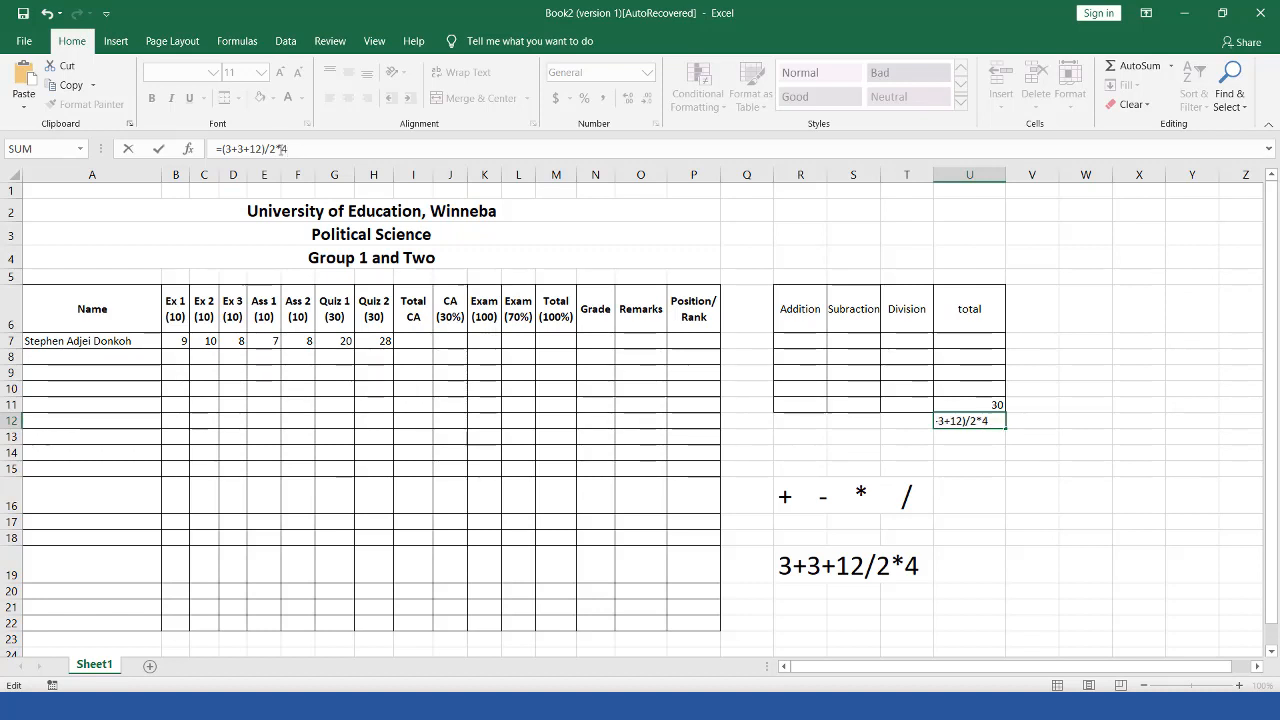
key("Return")
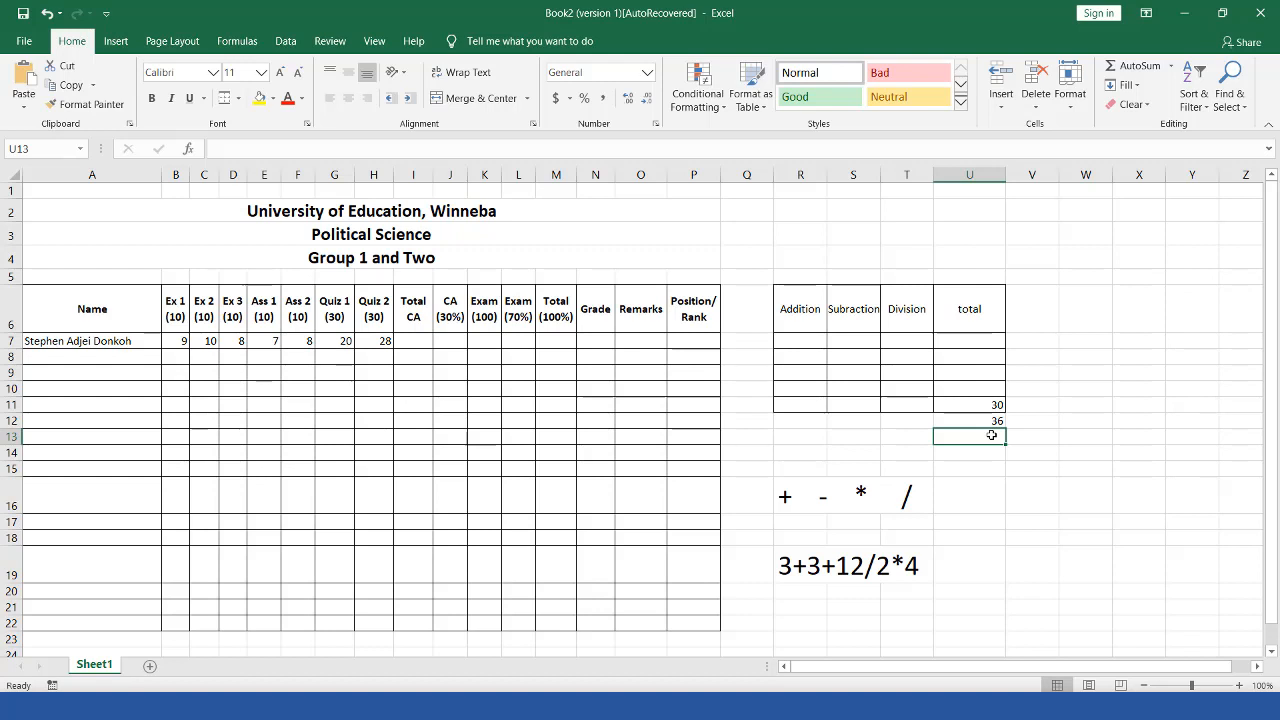
left_click(991, 427)
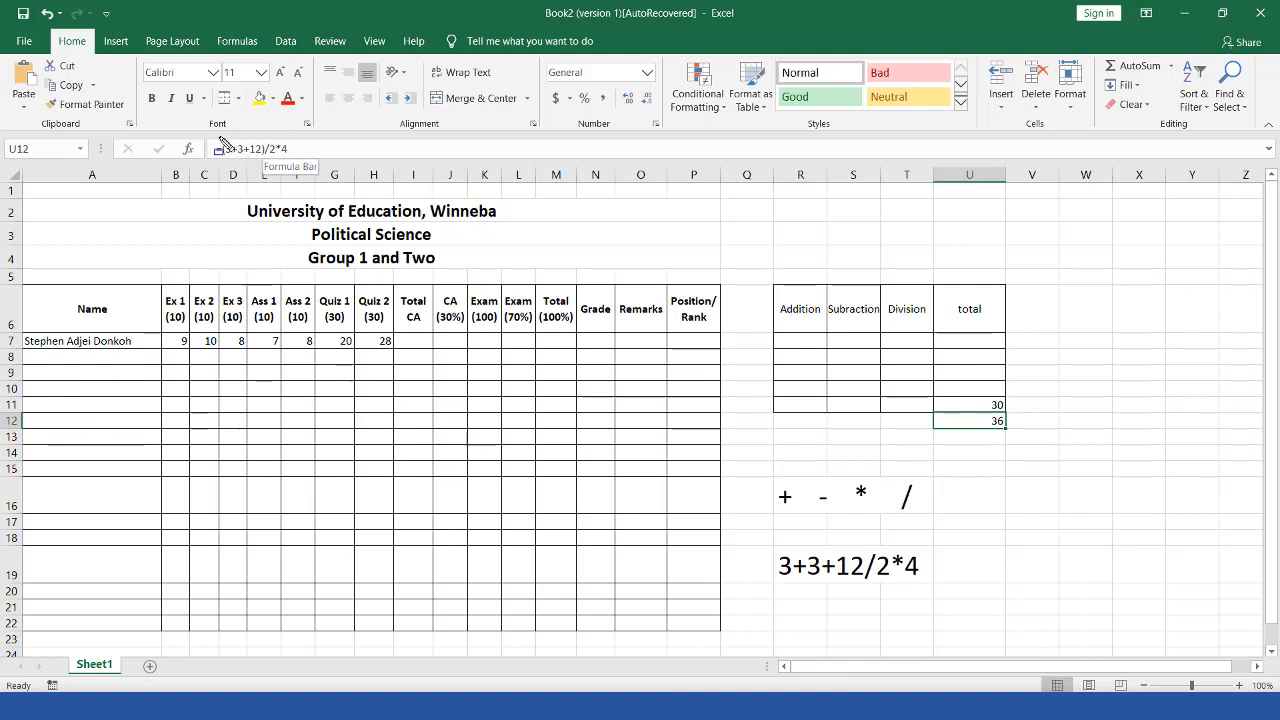
left_click_drag(221, 139, 264, 161)
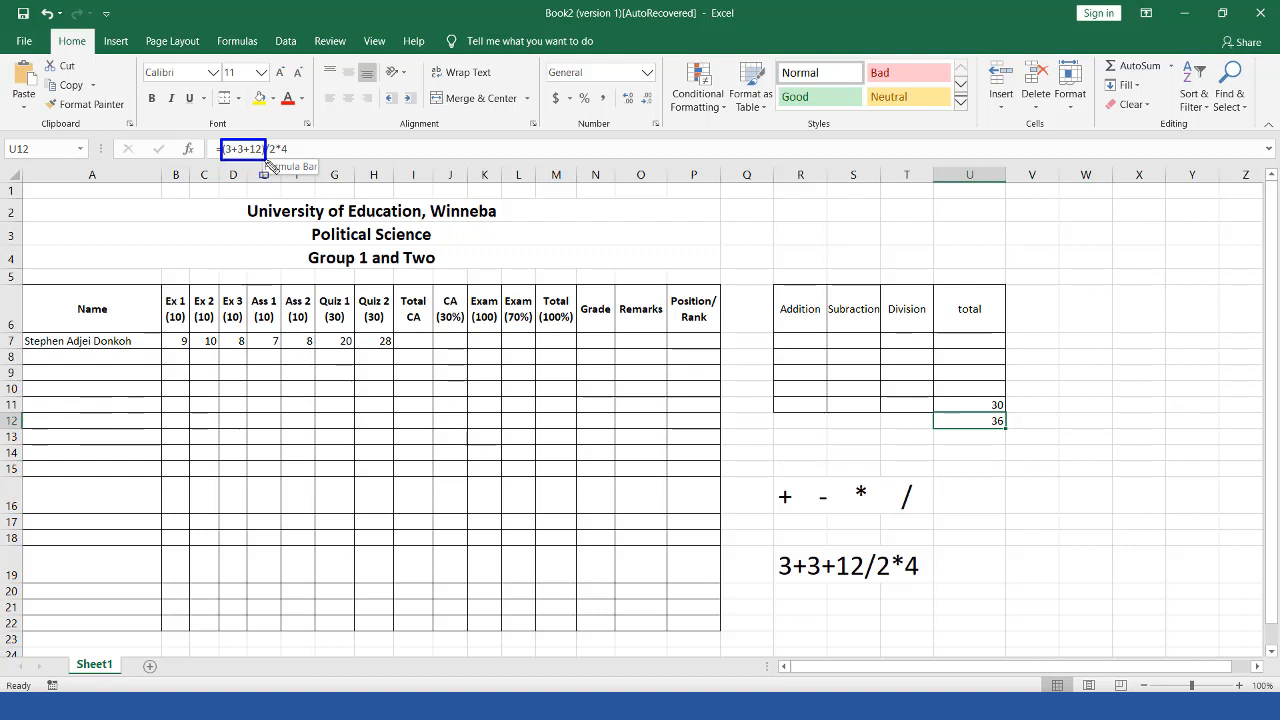
left_click_drag(267, 137, 301, 166)
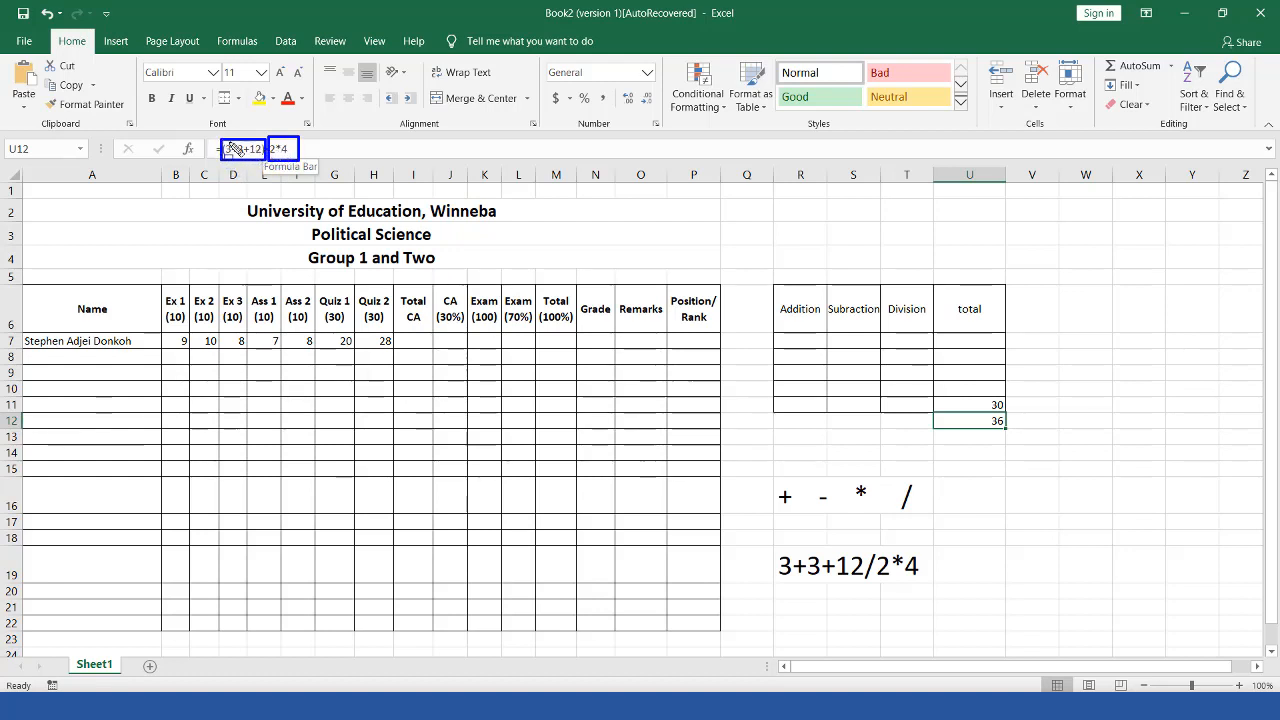
left_click_drag(225, 142, 265, 160)
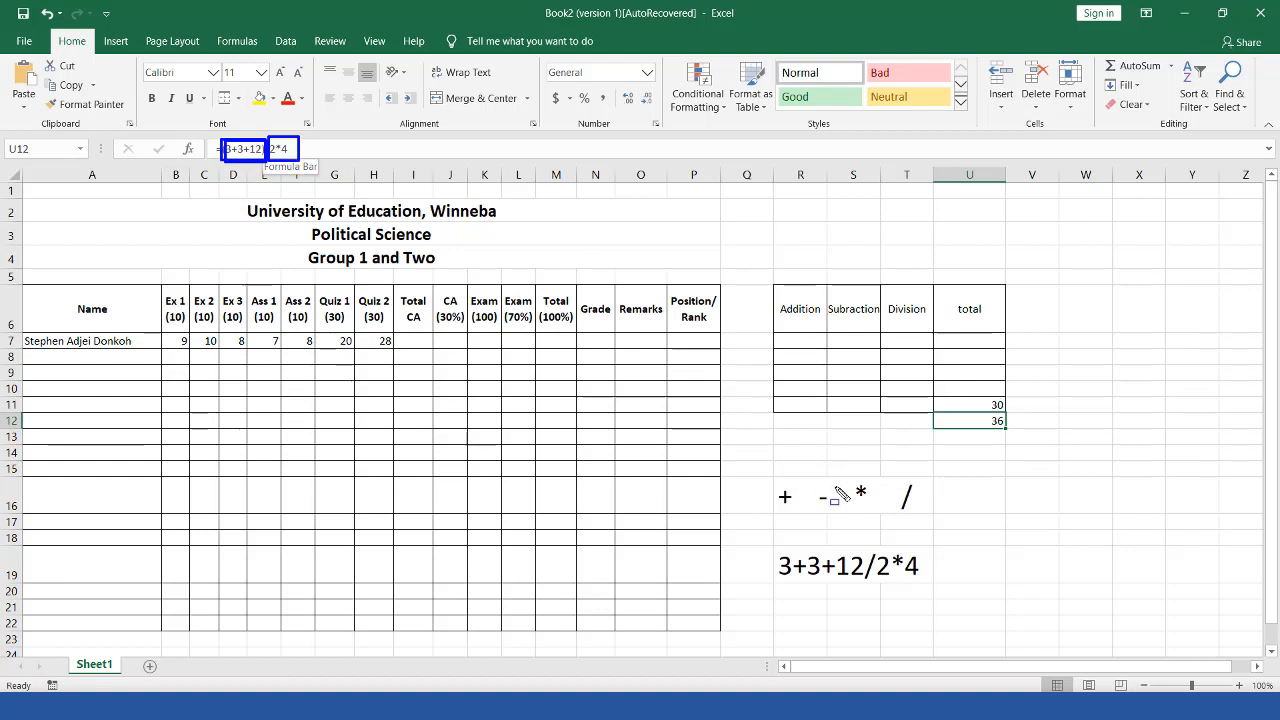
left_click_drag(933, 411, 1008, 431)
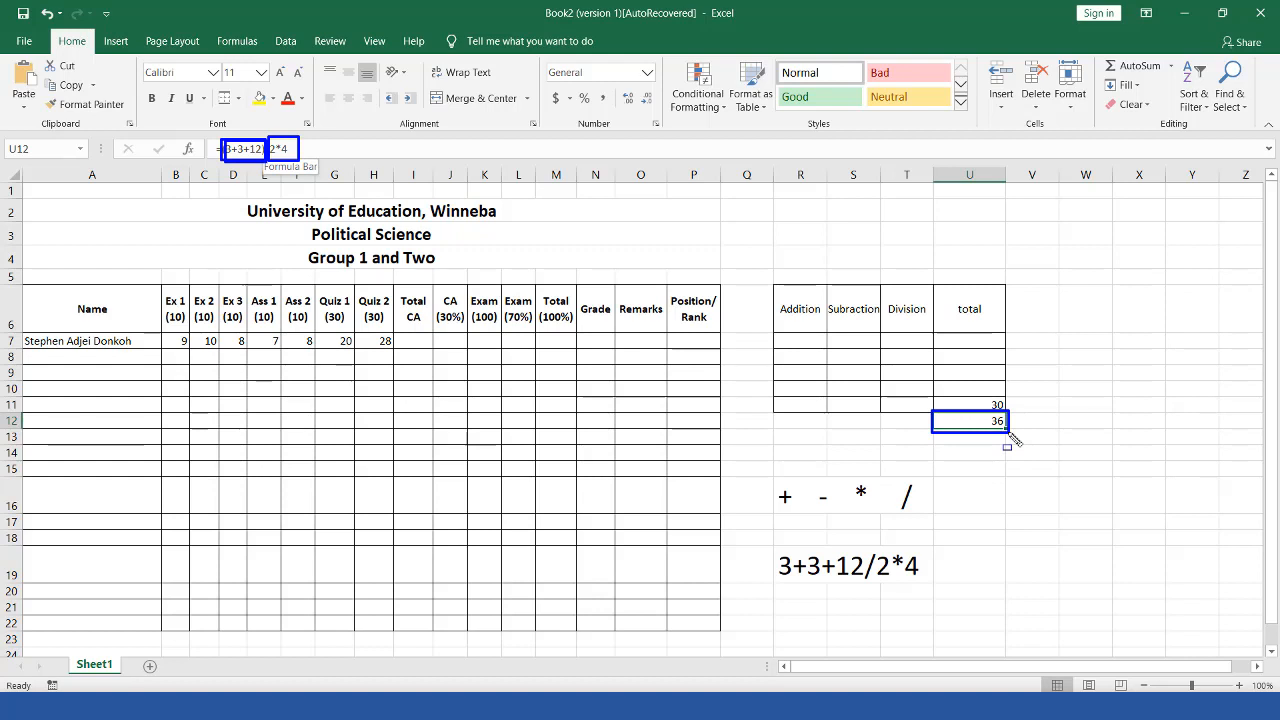